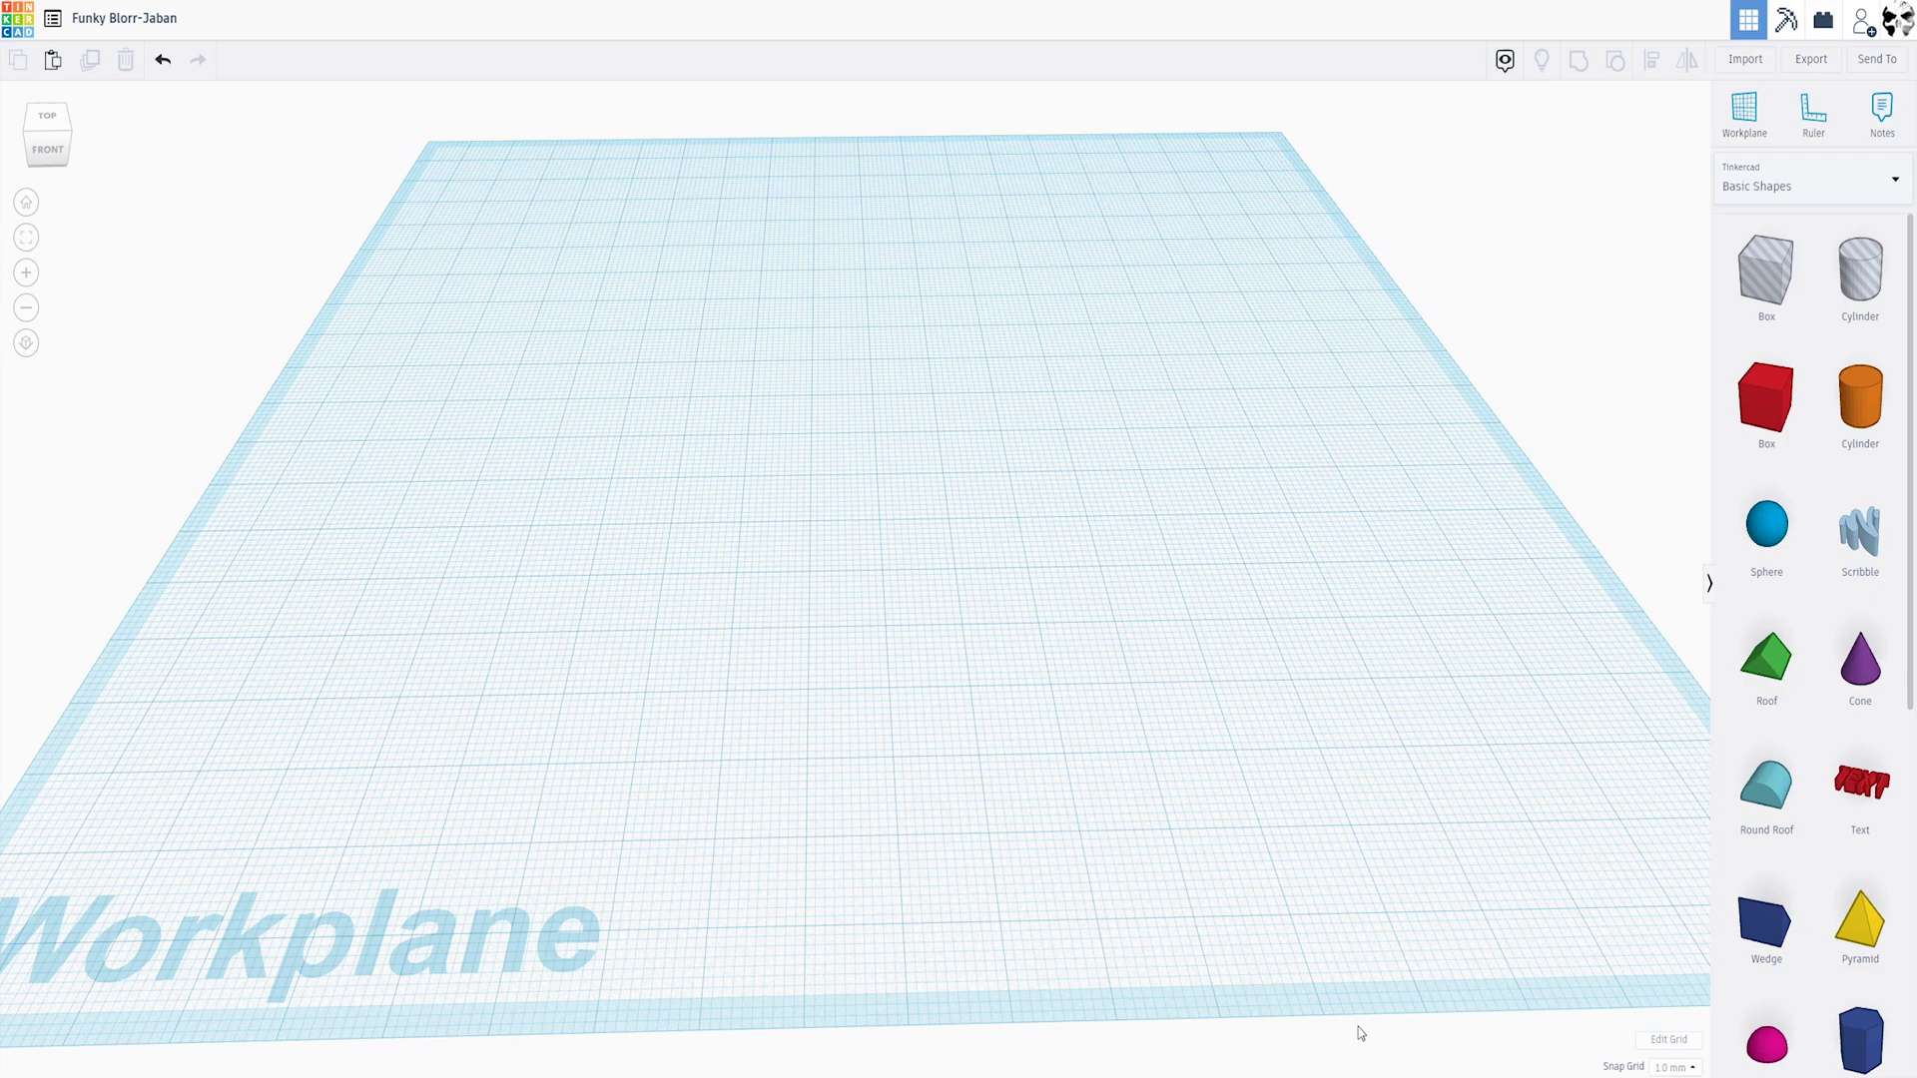
Return to the design dashboard and look through the recent designs
click(17, 19)
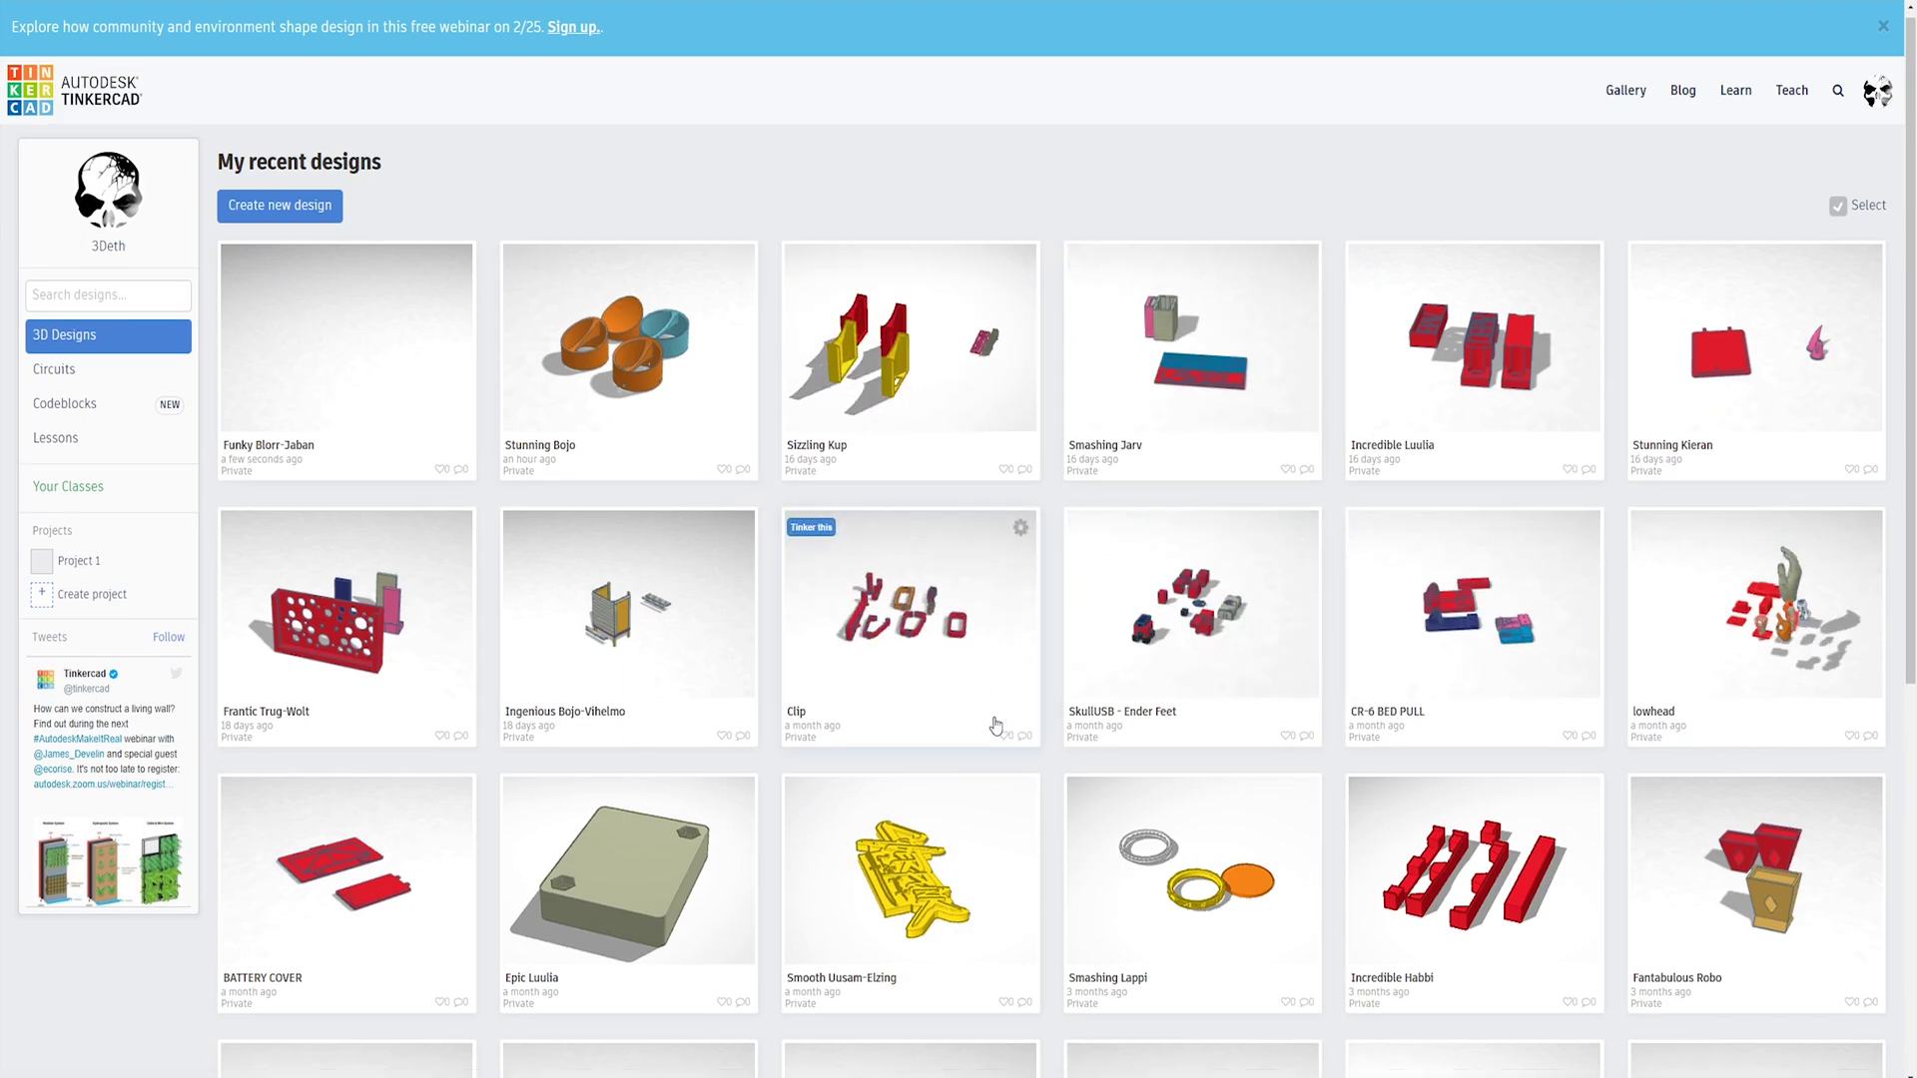
scroll(1385, 562, down, 4)
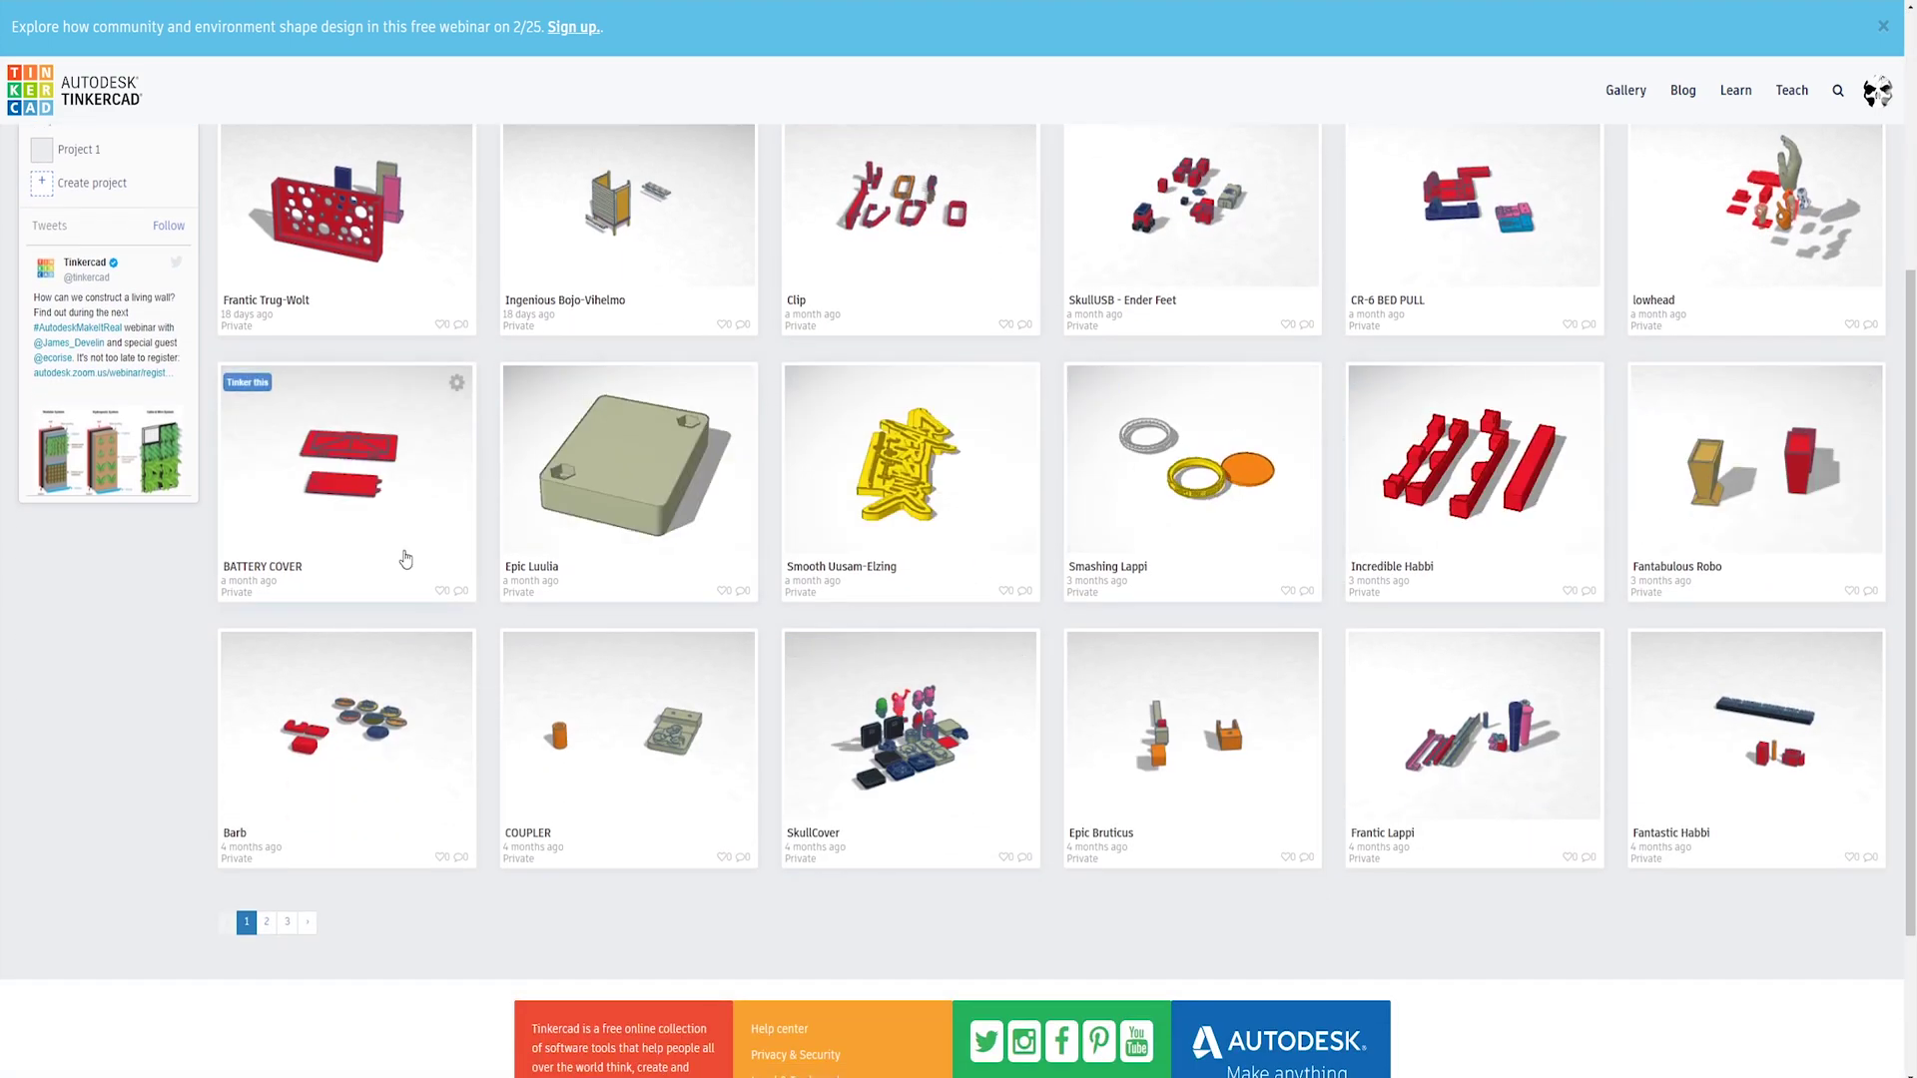
scroll(340, 524, up, 4)
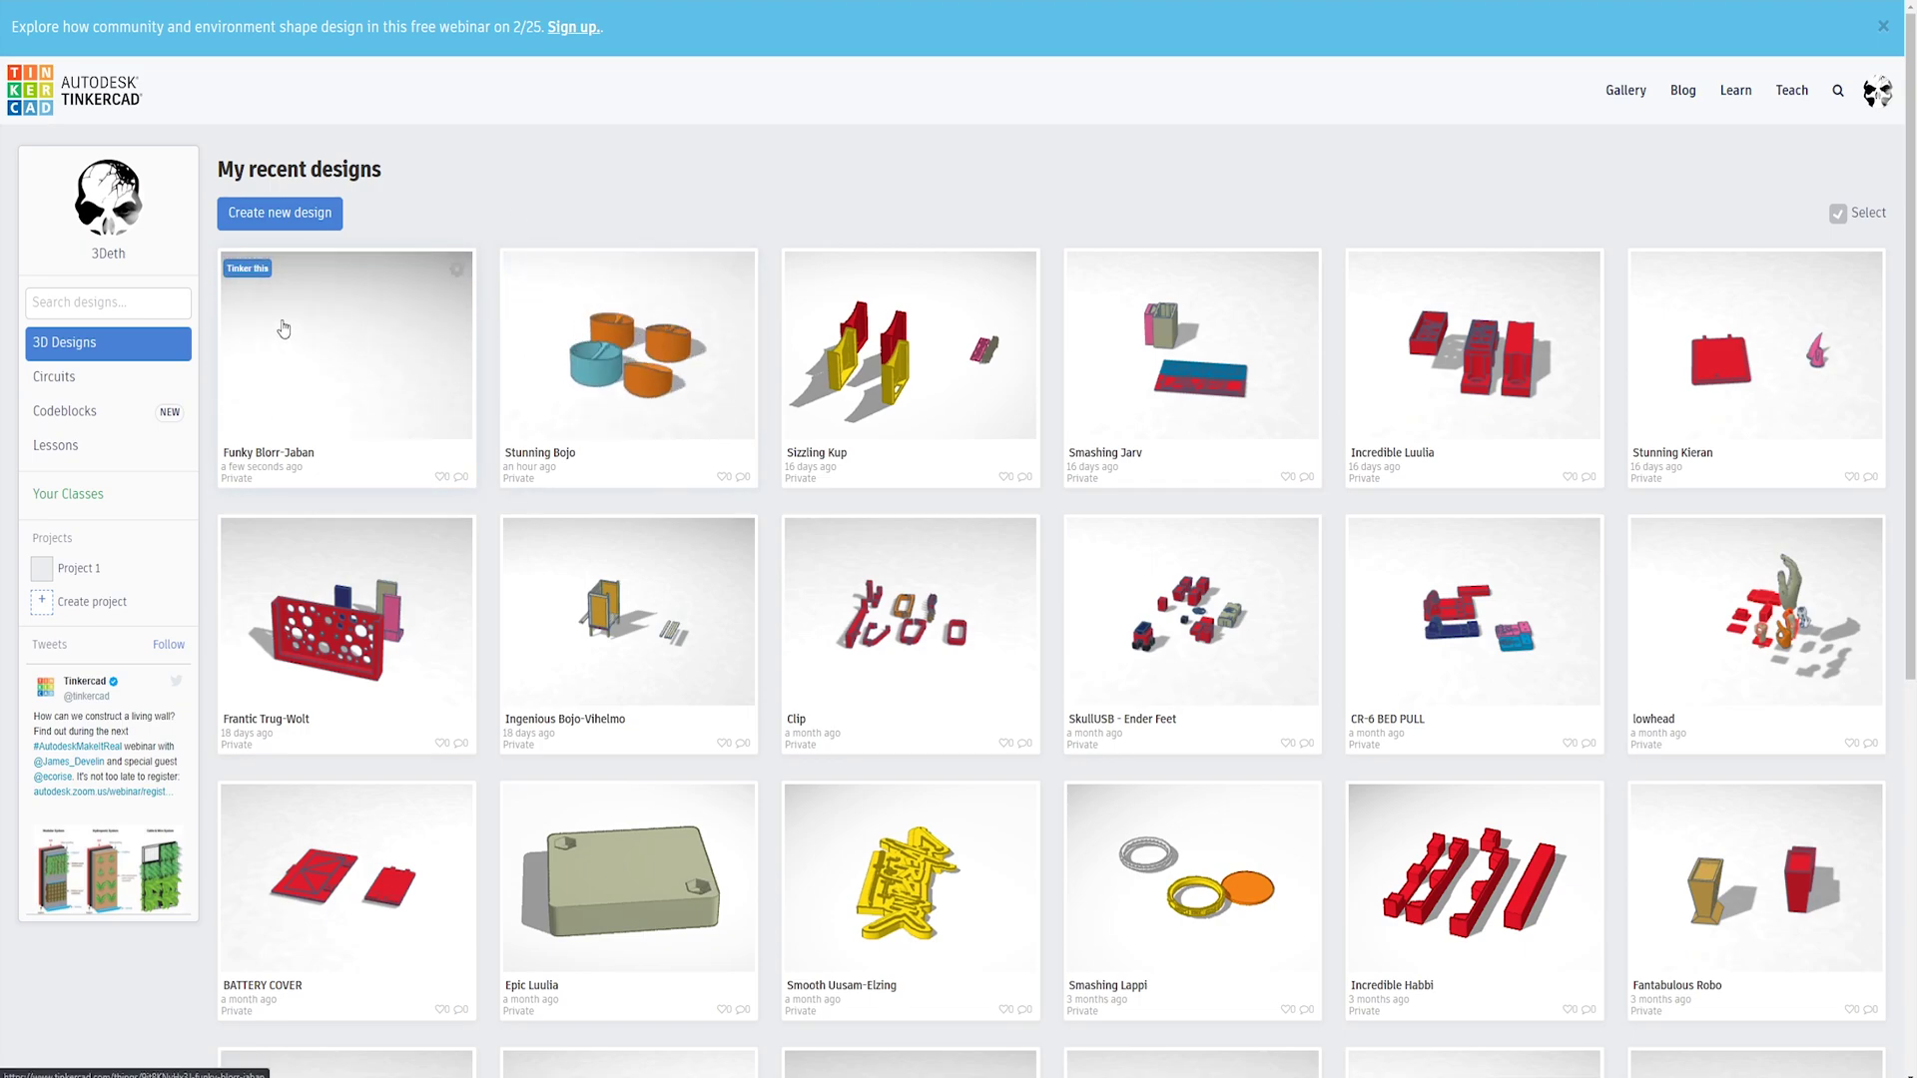
Open the empty Funky Blorr-Jaban design for editing and rename it Remote Holder
click(247, 270)
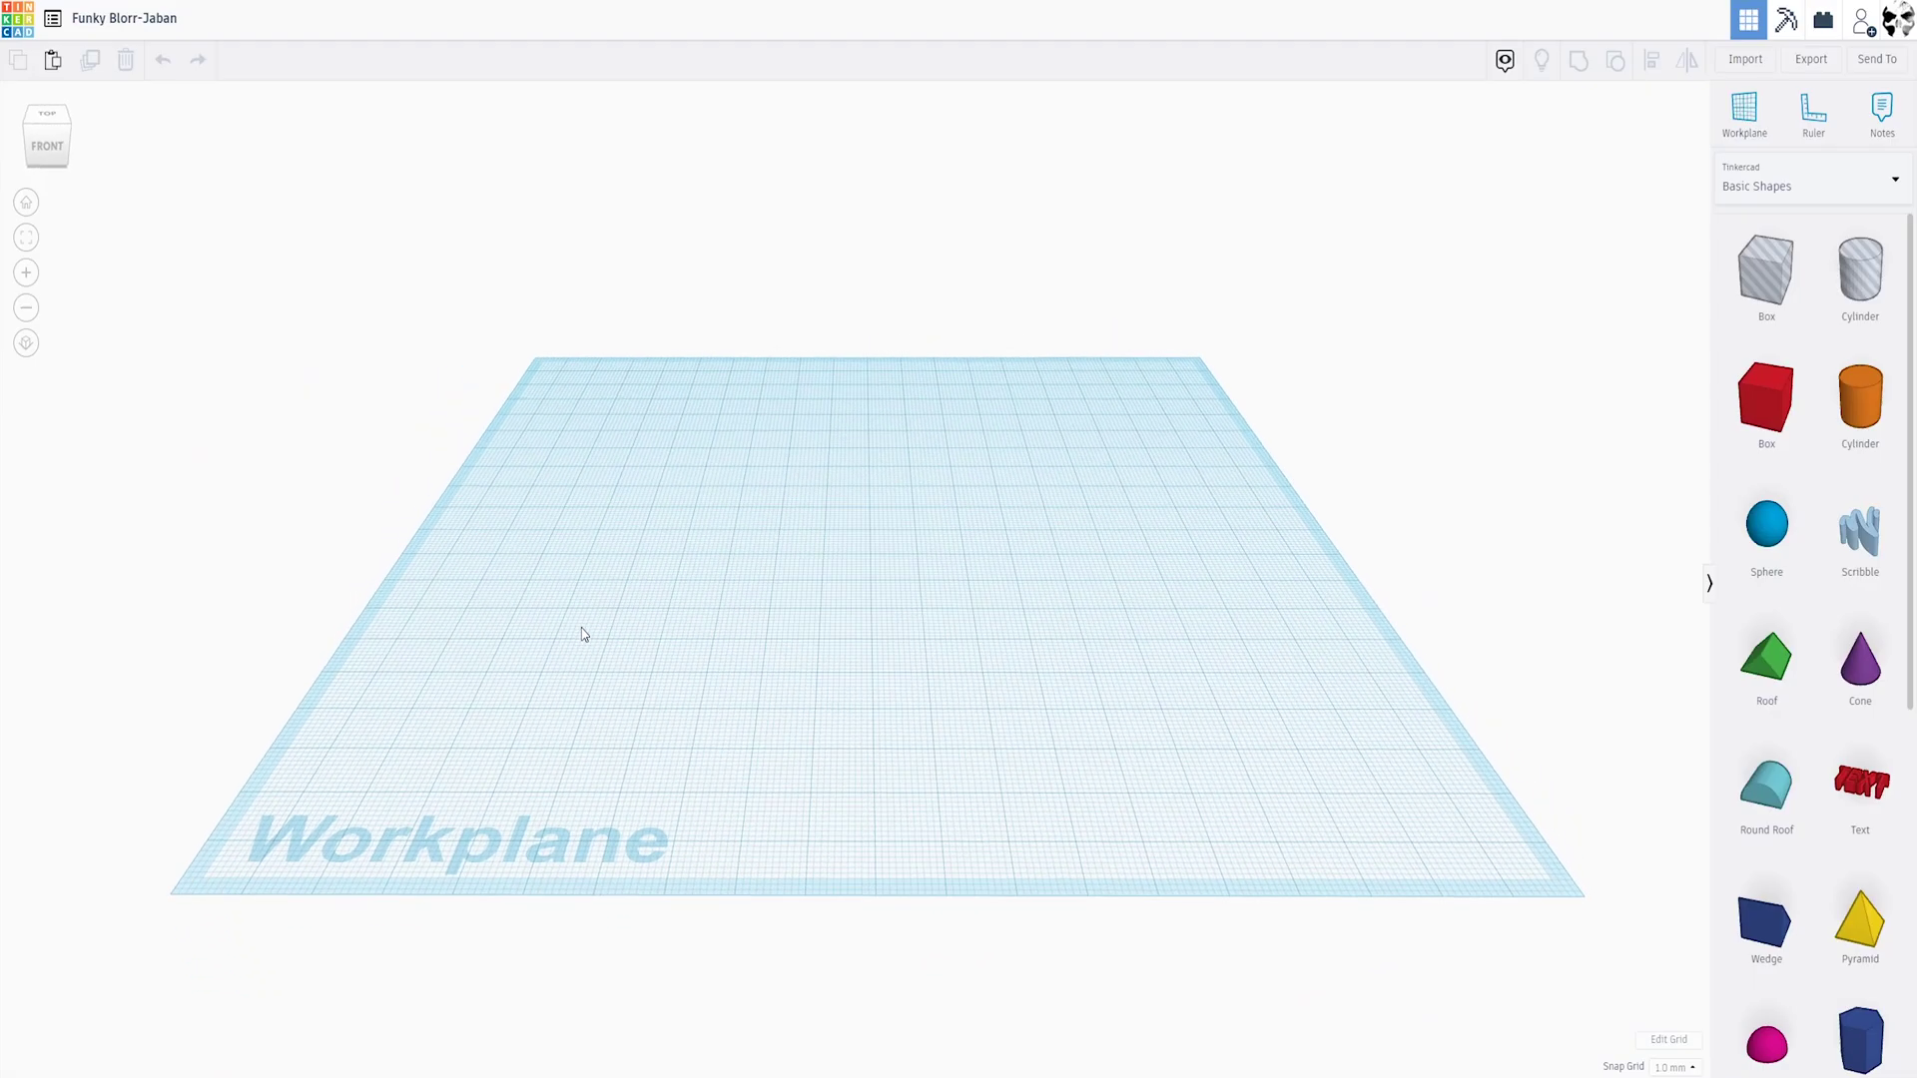
click(165, 20)
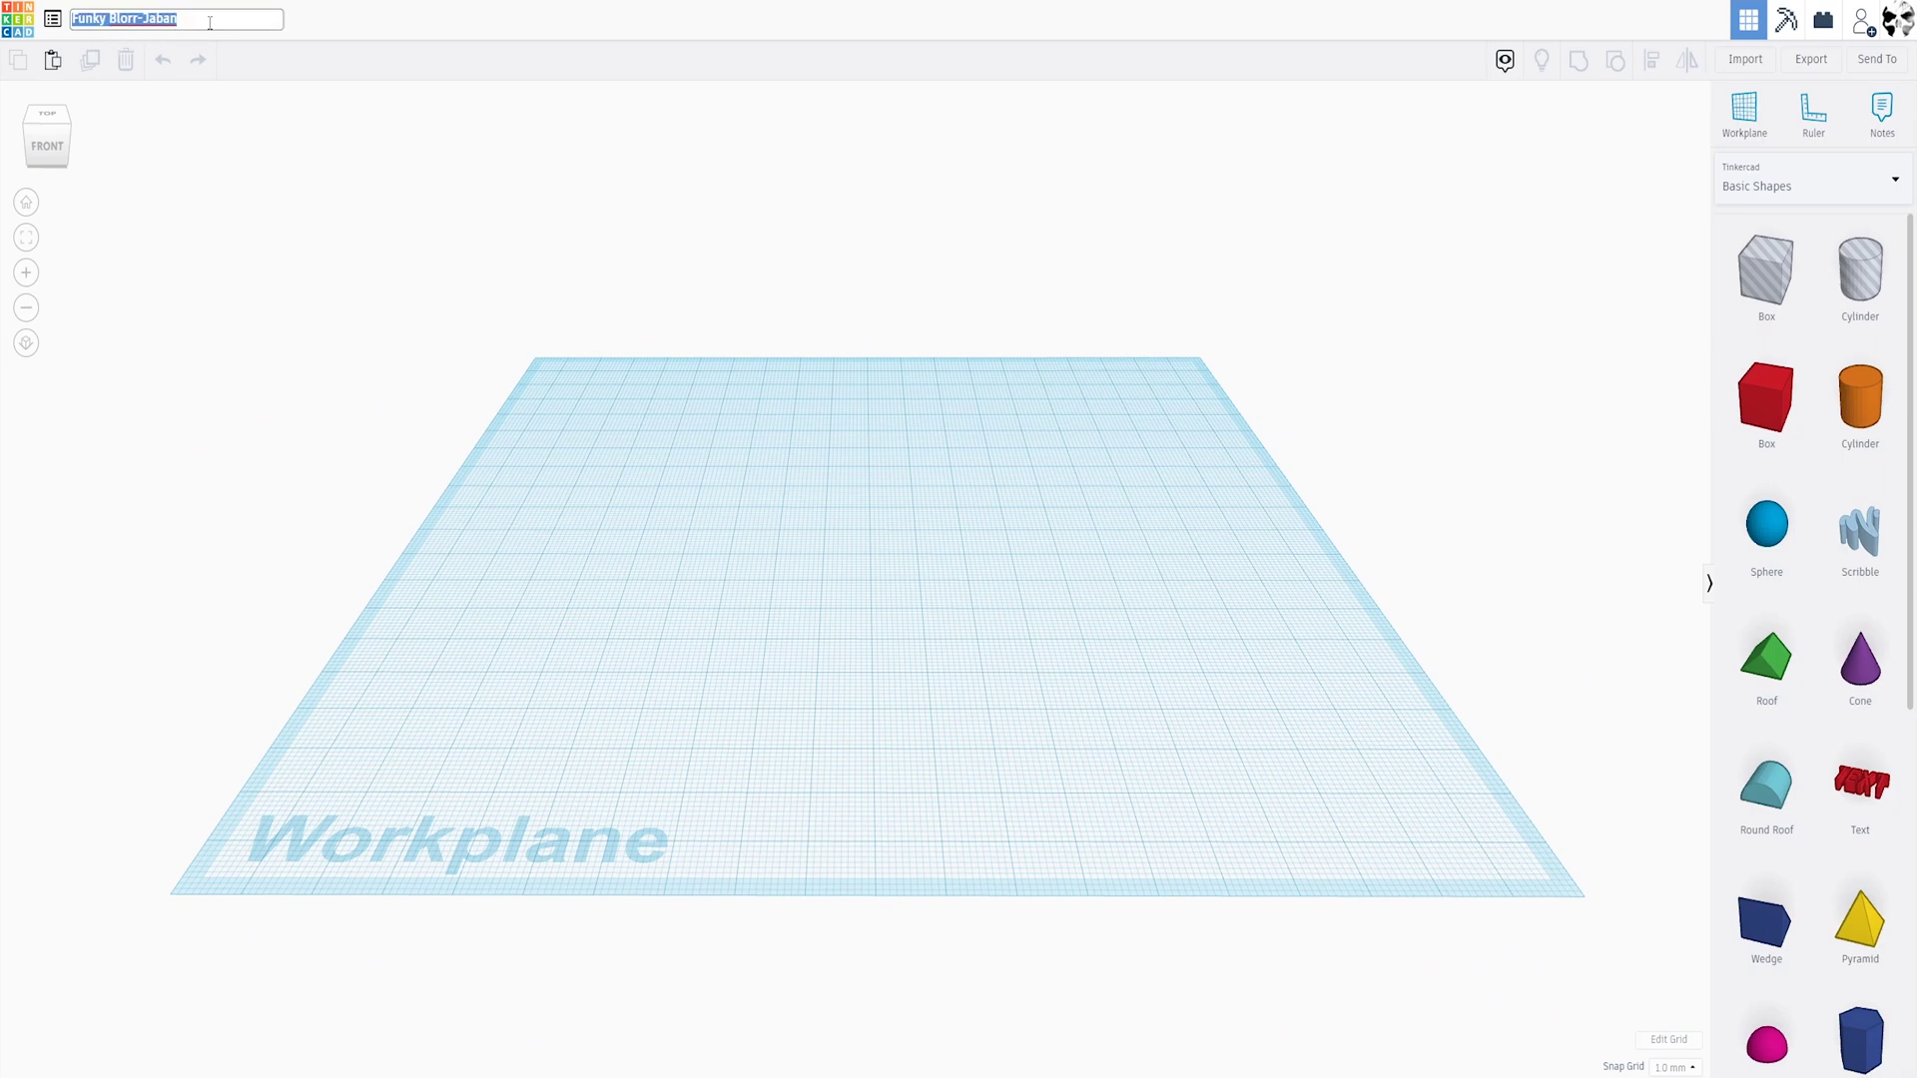
text(Remote Holder)
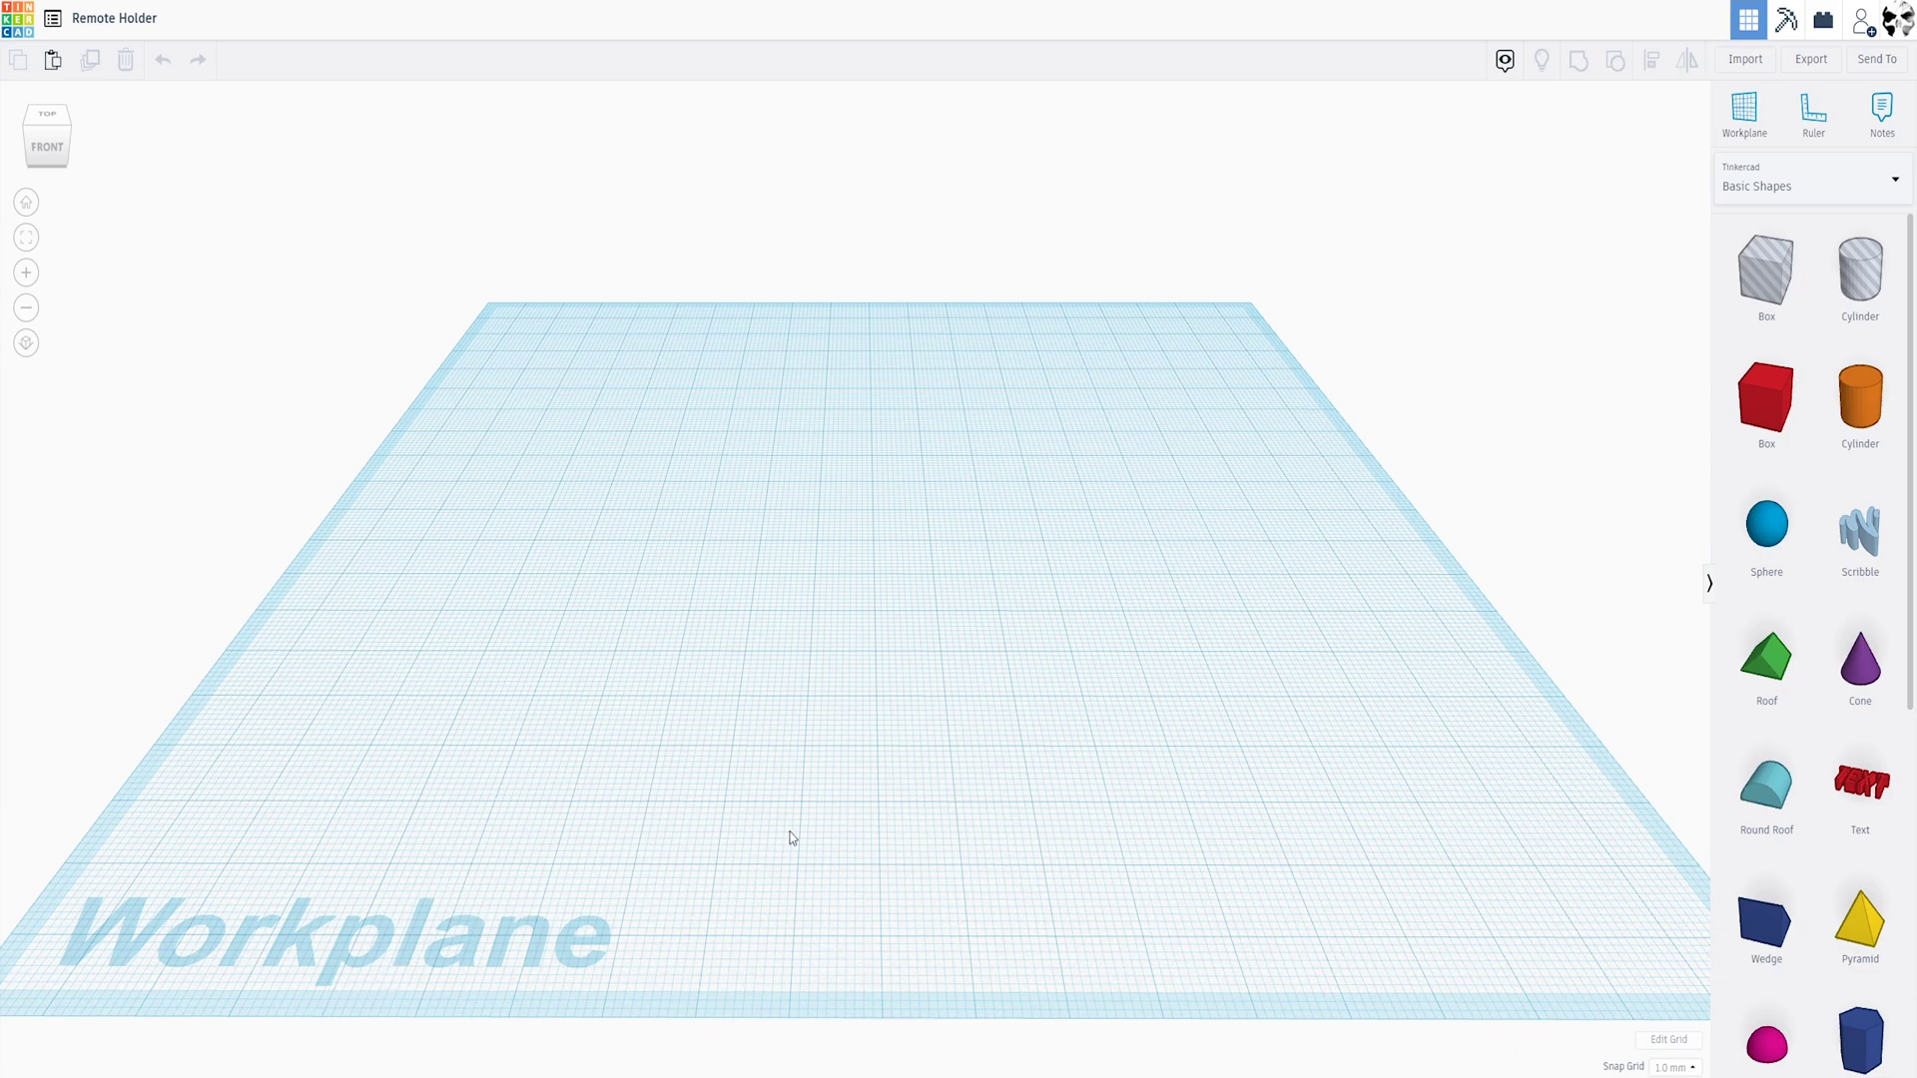
scroll(676, 972, down, 1)
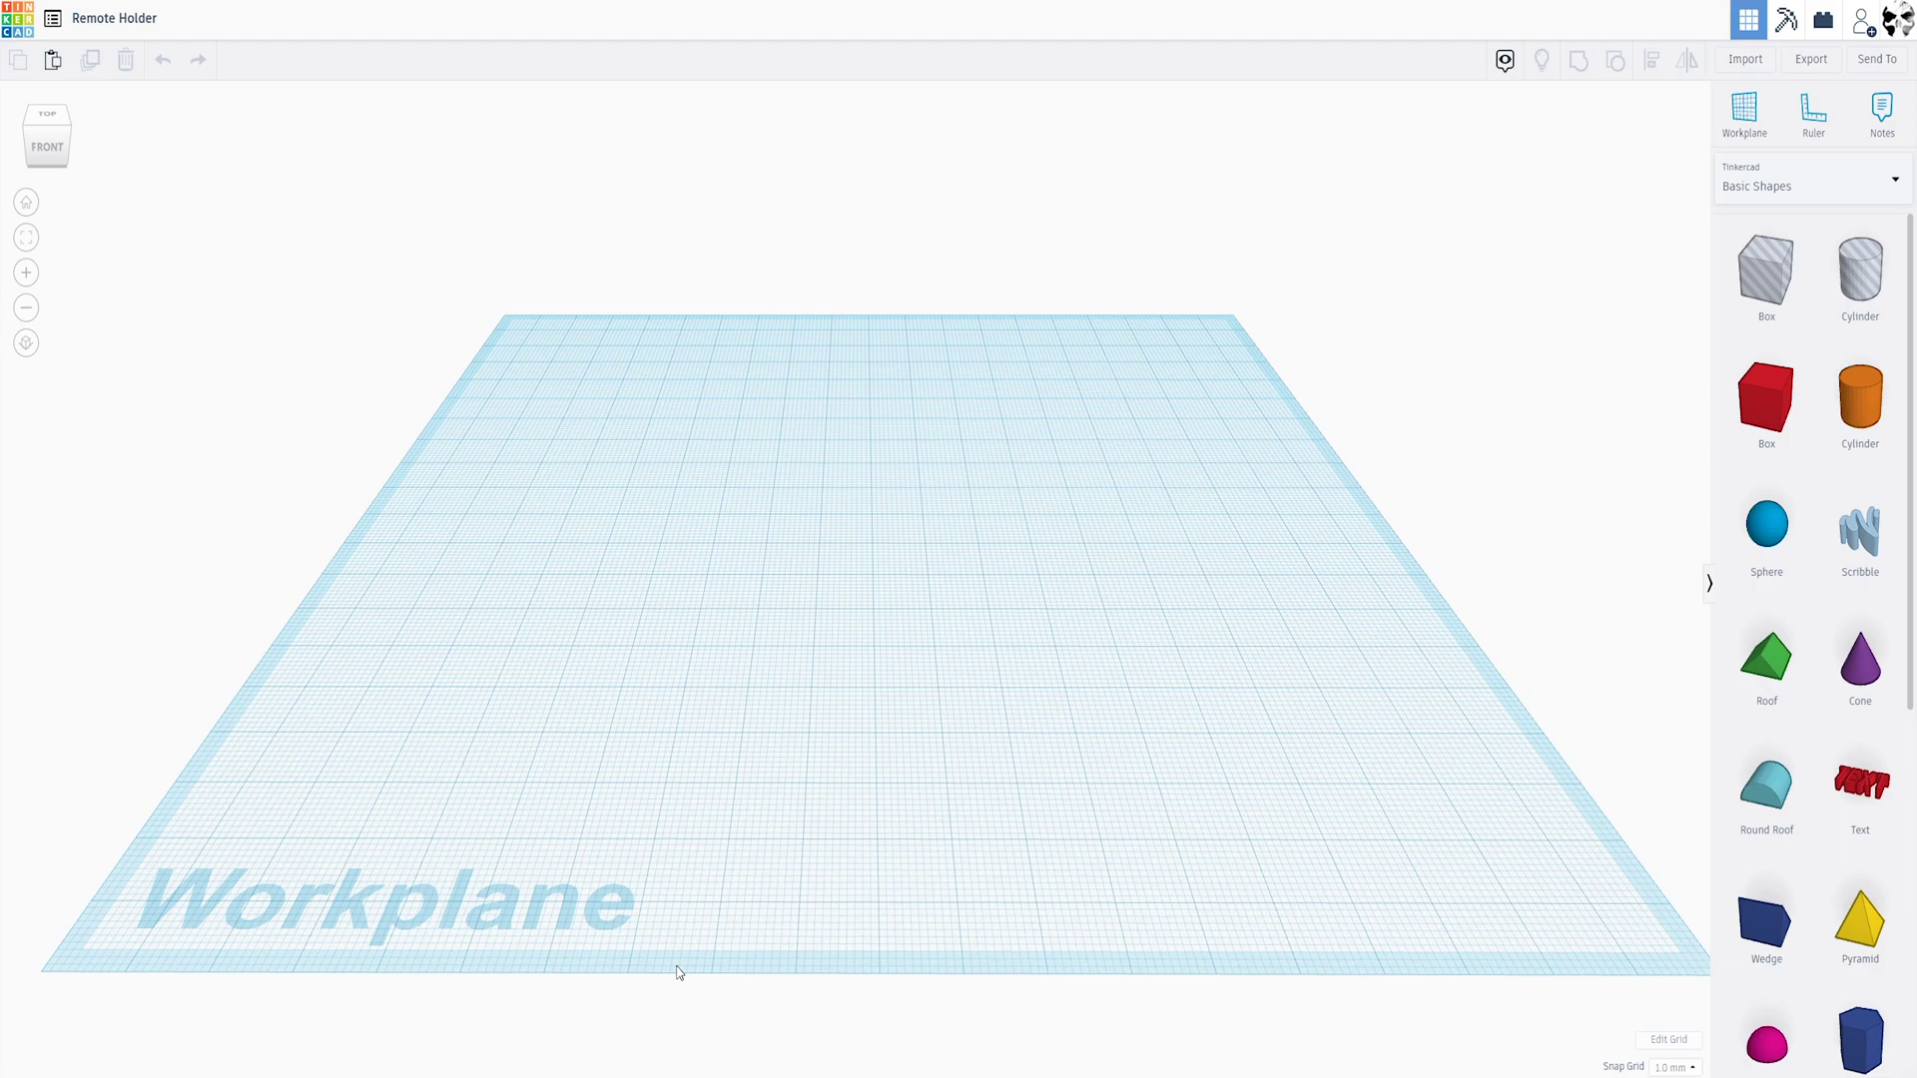
scroll(1025, 1031, up, 2)
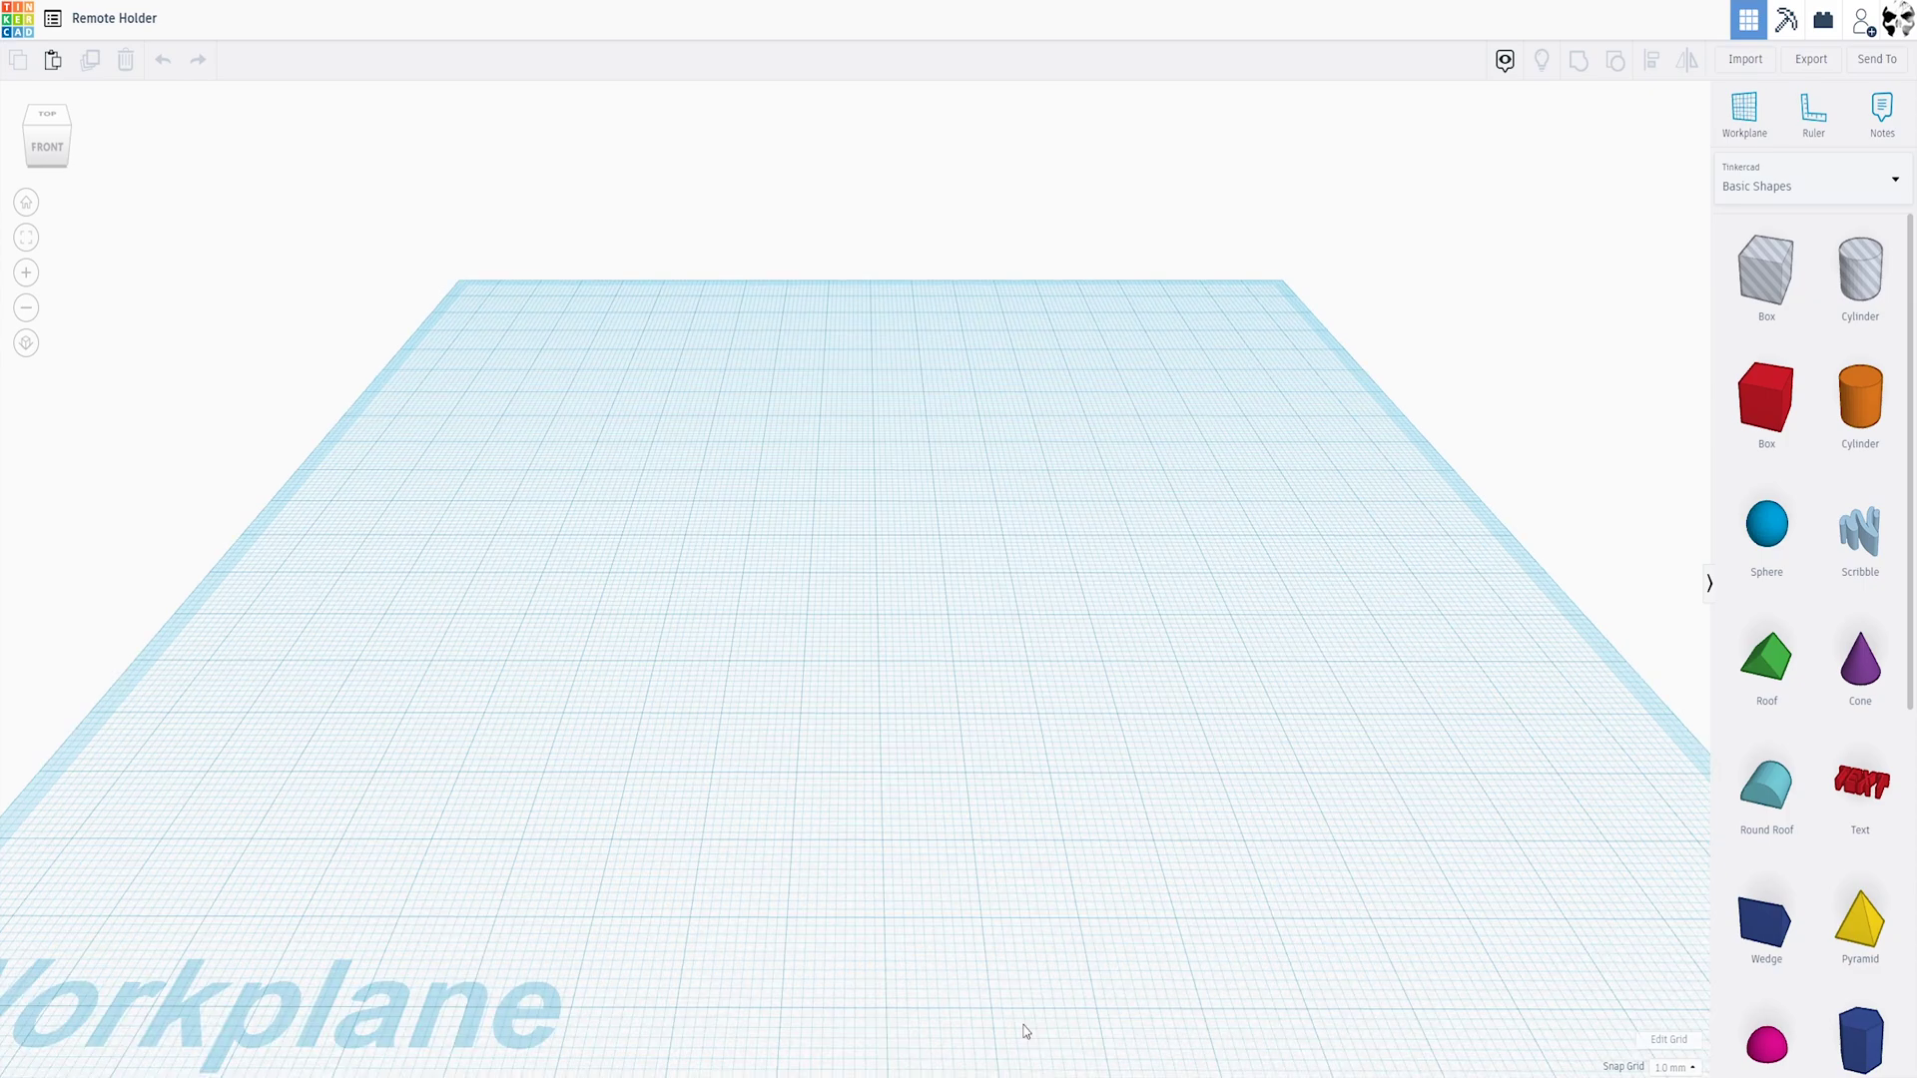
scroll(1236, 961, down, 2)
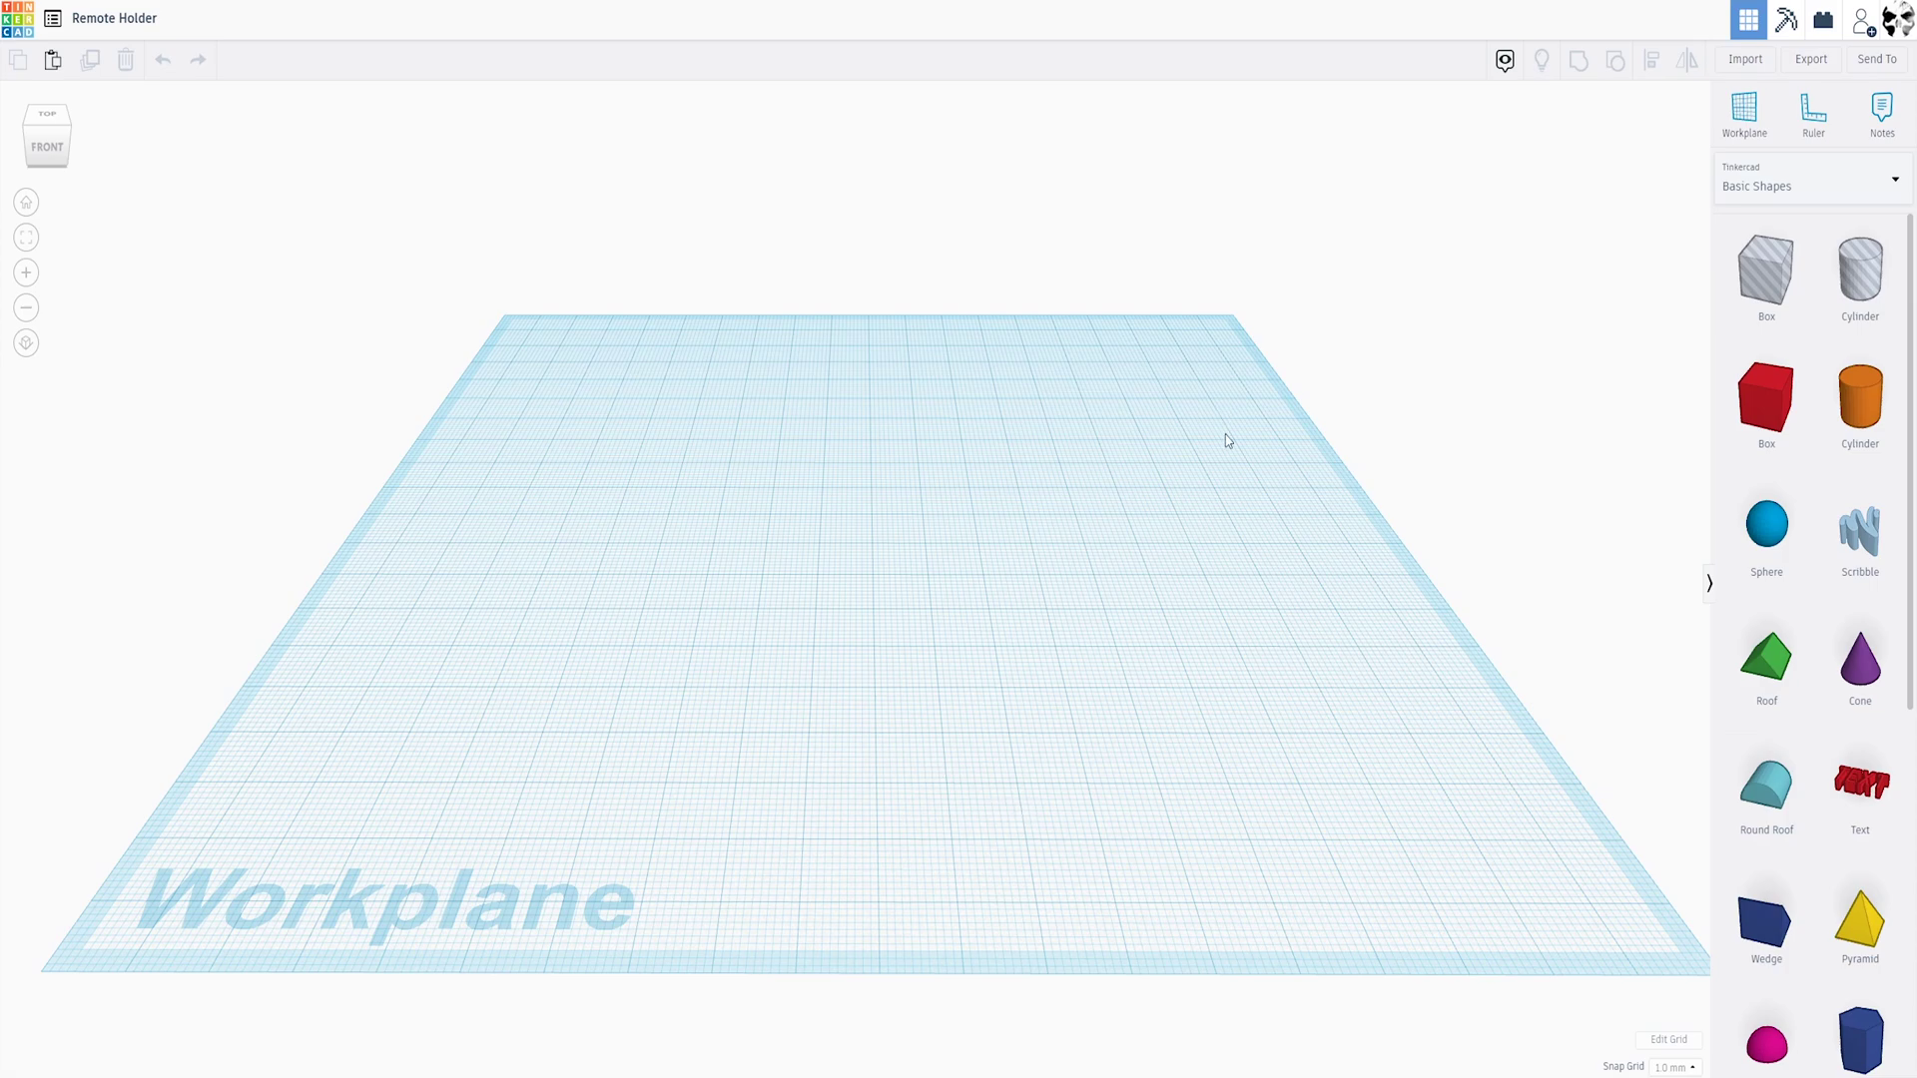
Place a solid box and a solid cylinder side by side on the workplane, and delete both shapes
drag(1765, 398, 967, 619)
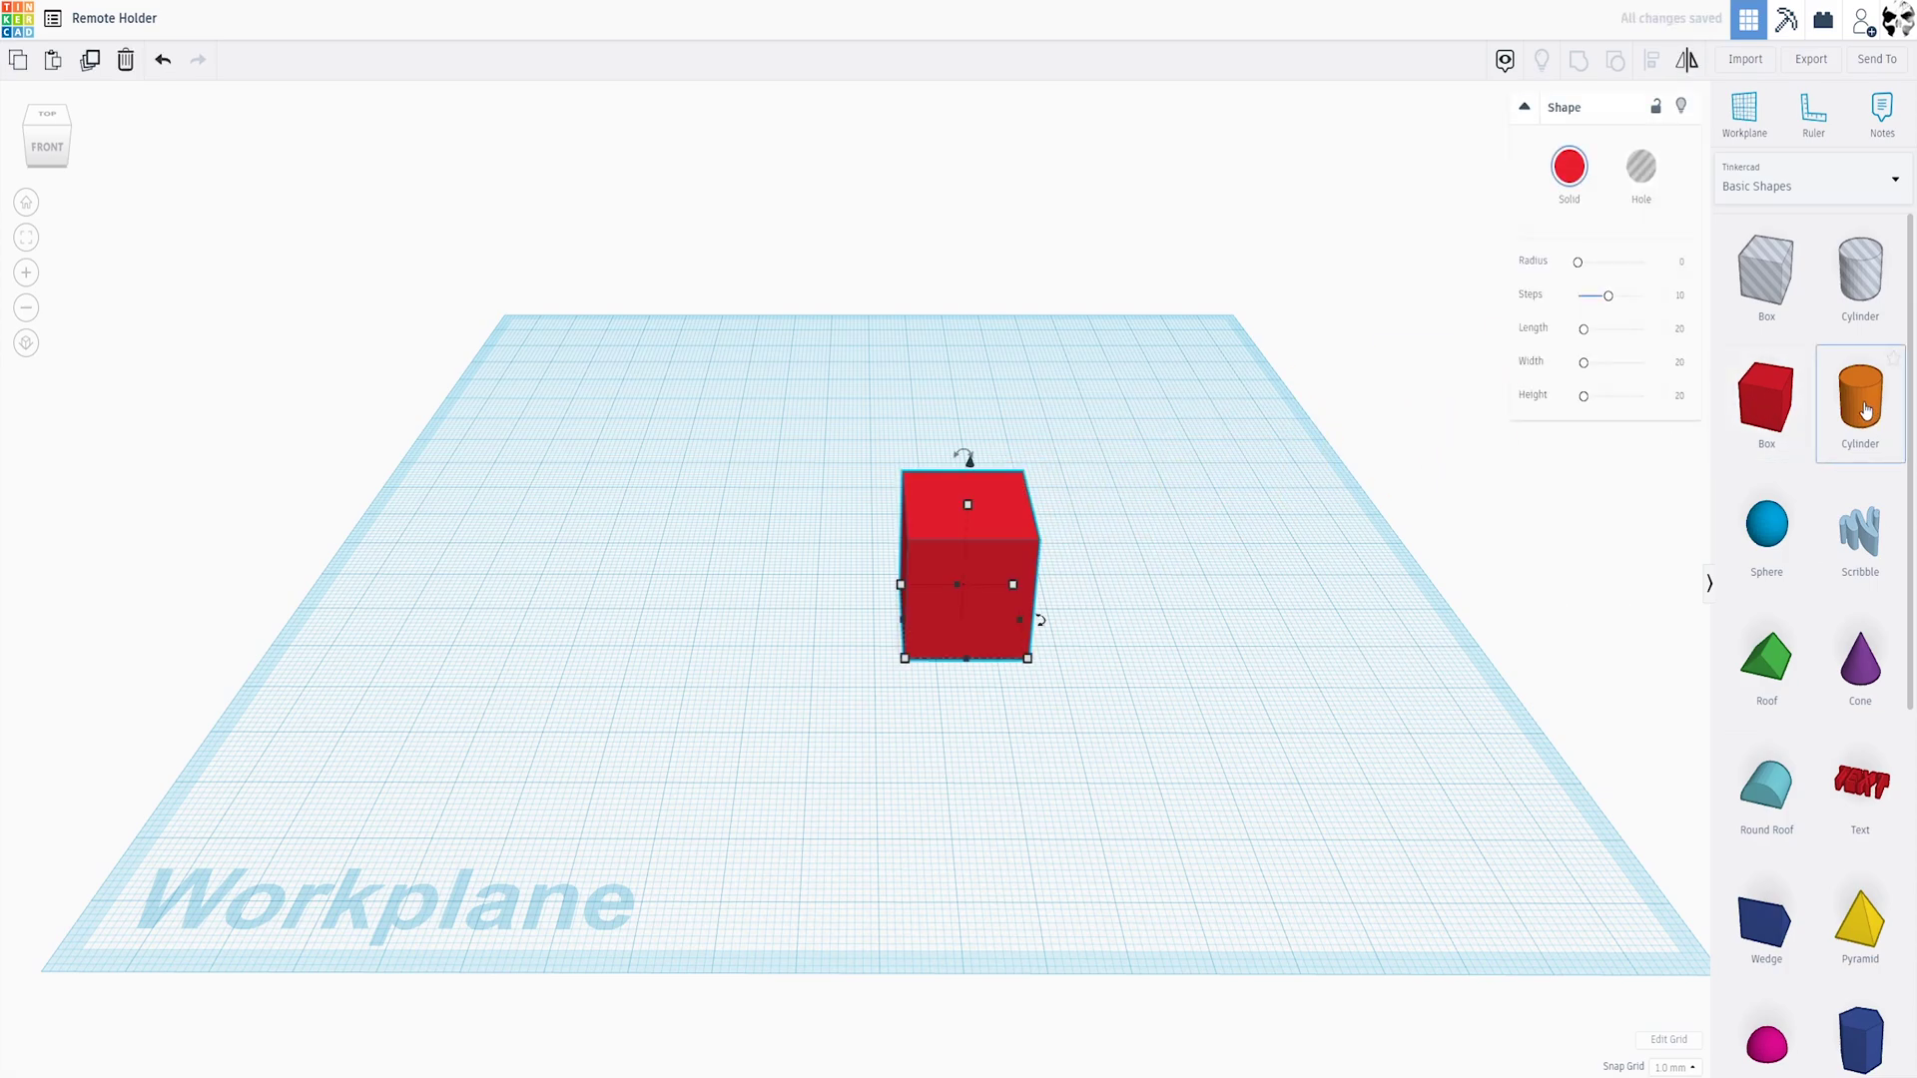
drag(1861, 399, 783, 619)
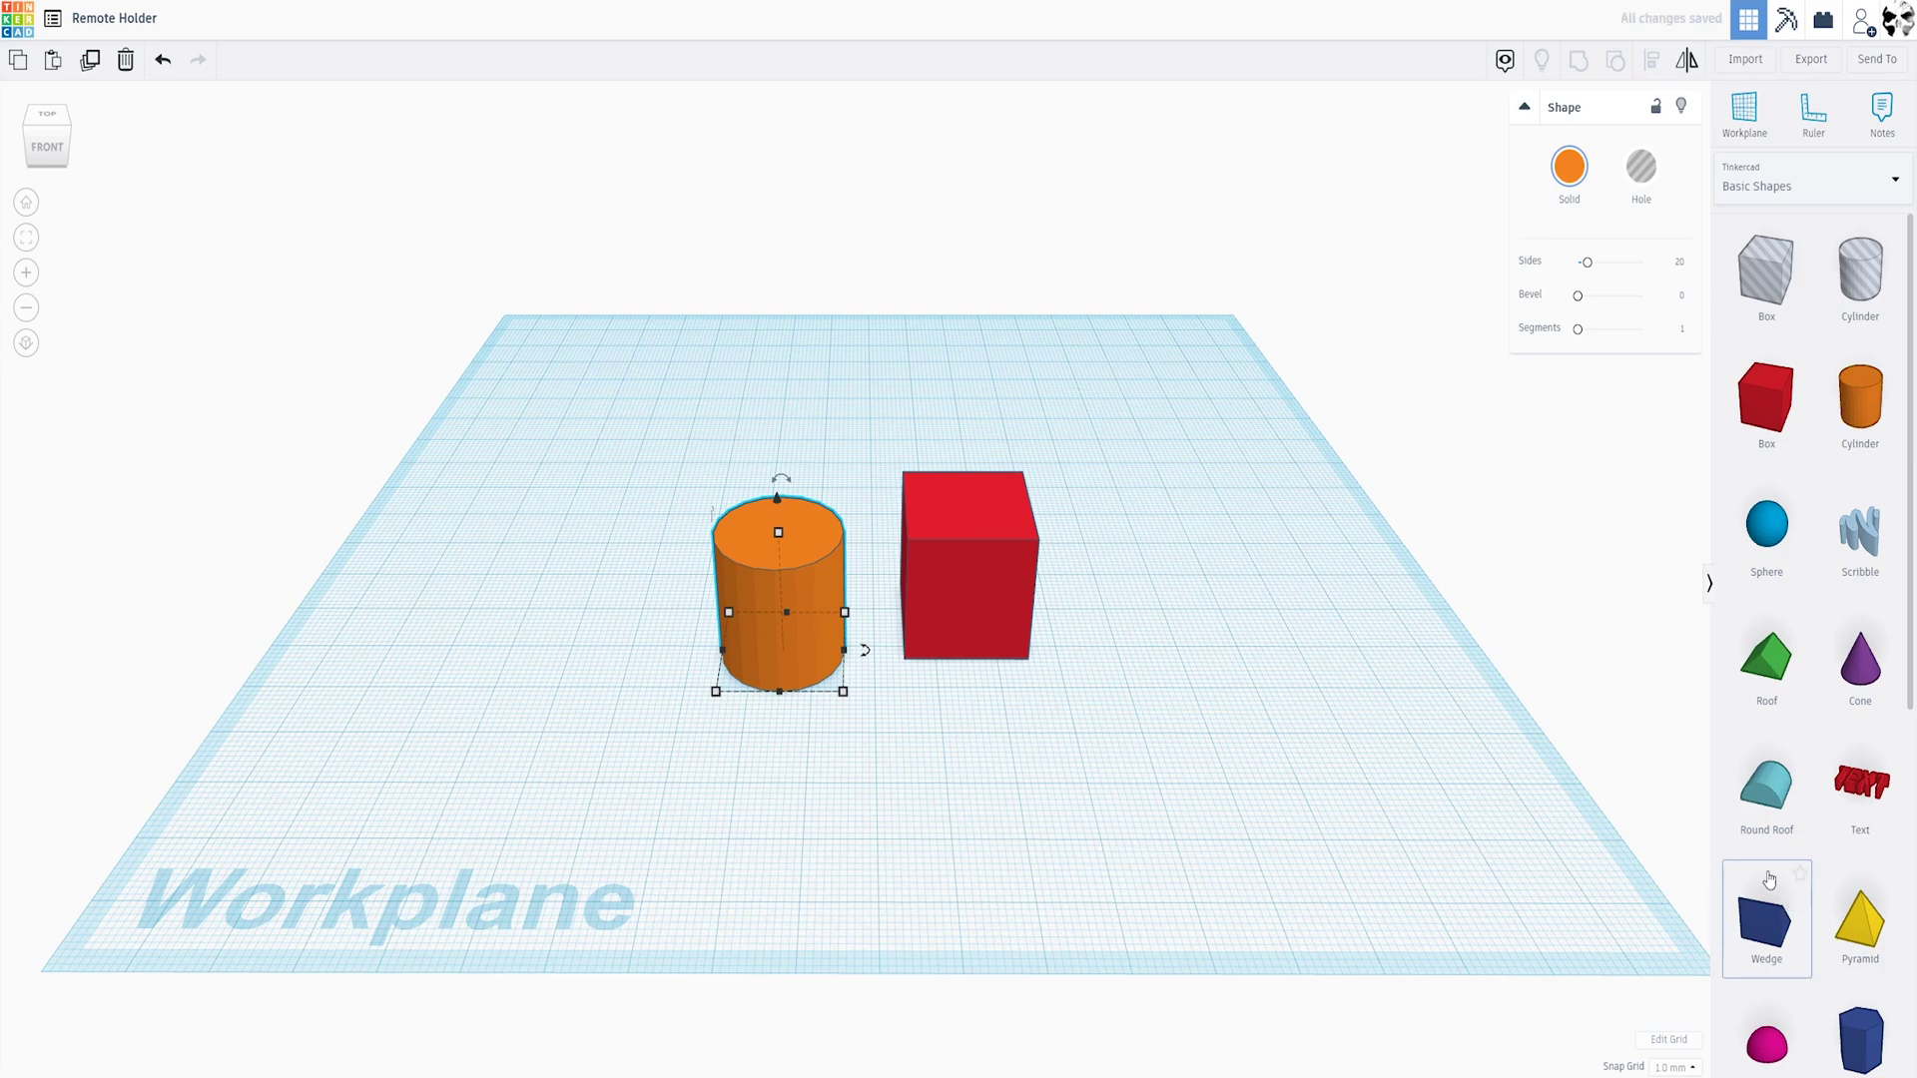
drag(1108, 537, 639, 710)
key(Delete)
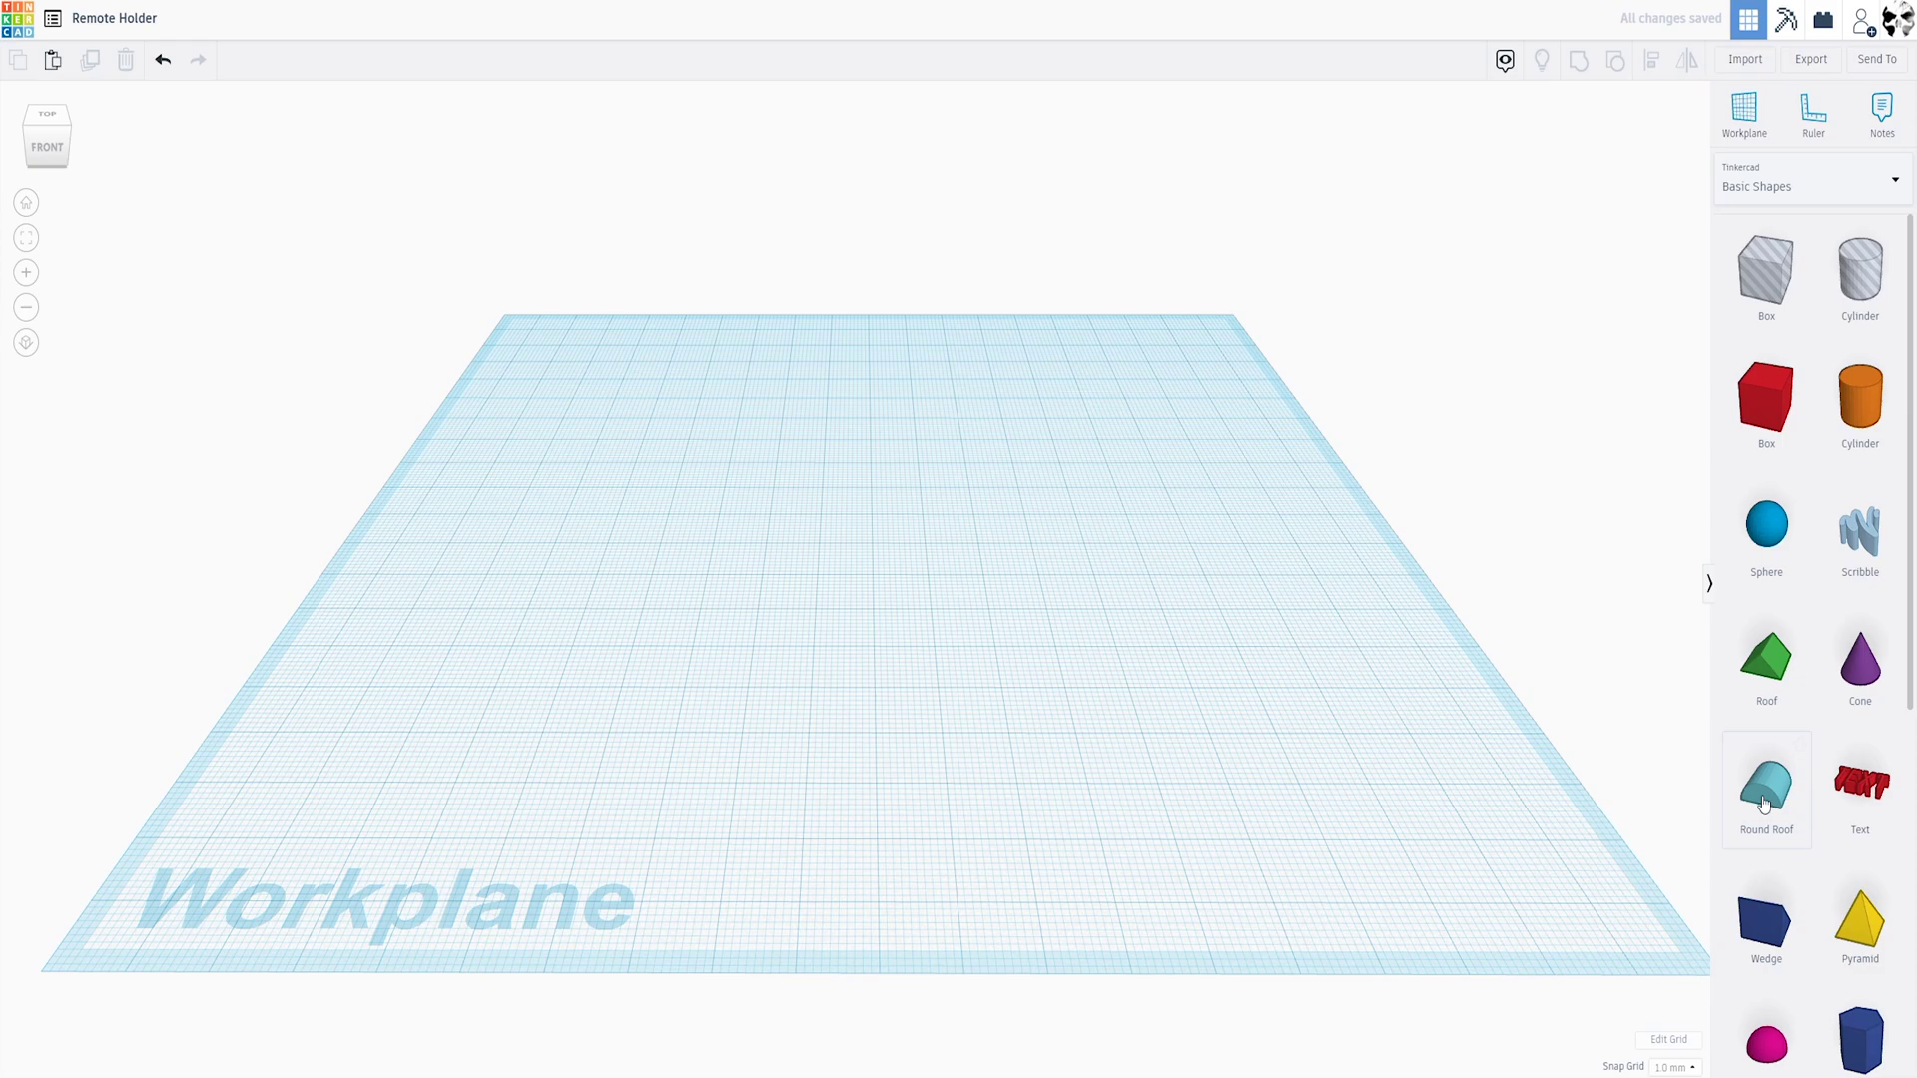
drag(1766, 789, 887, 711)
right_drag(886, 711, 945, 881)
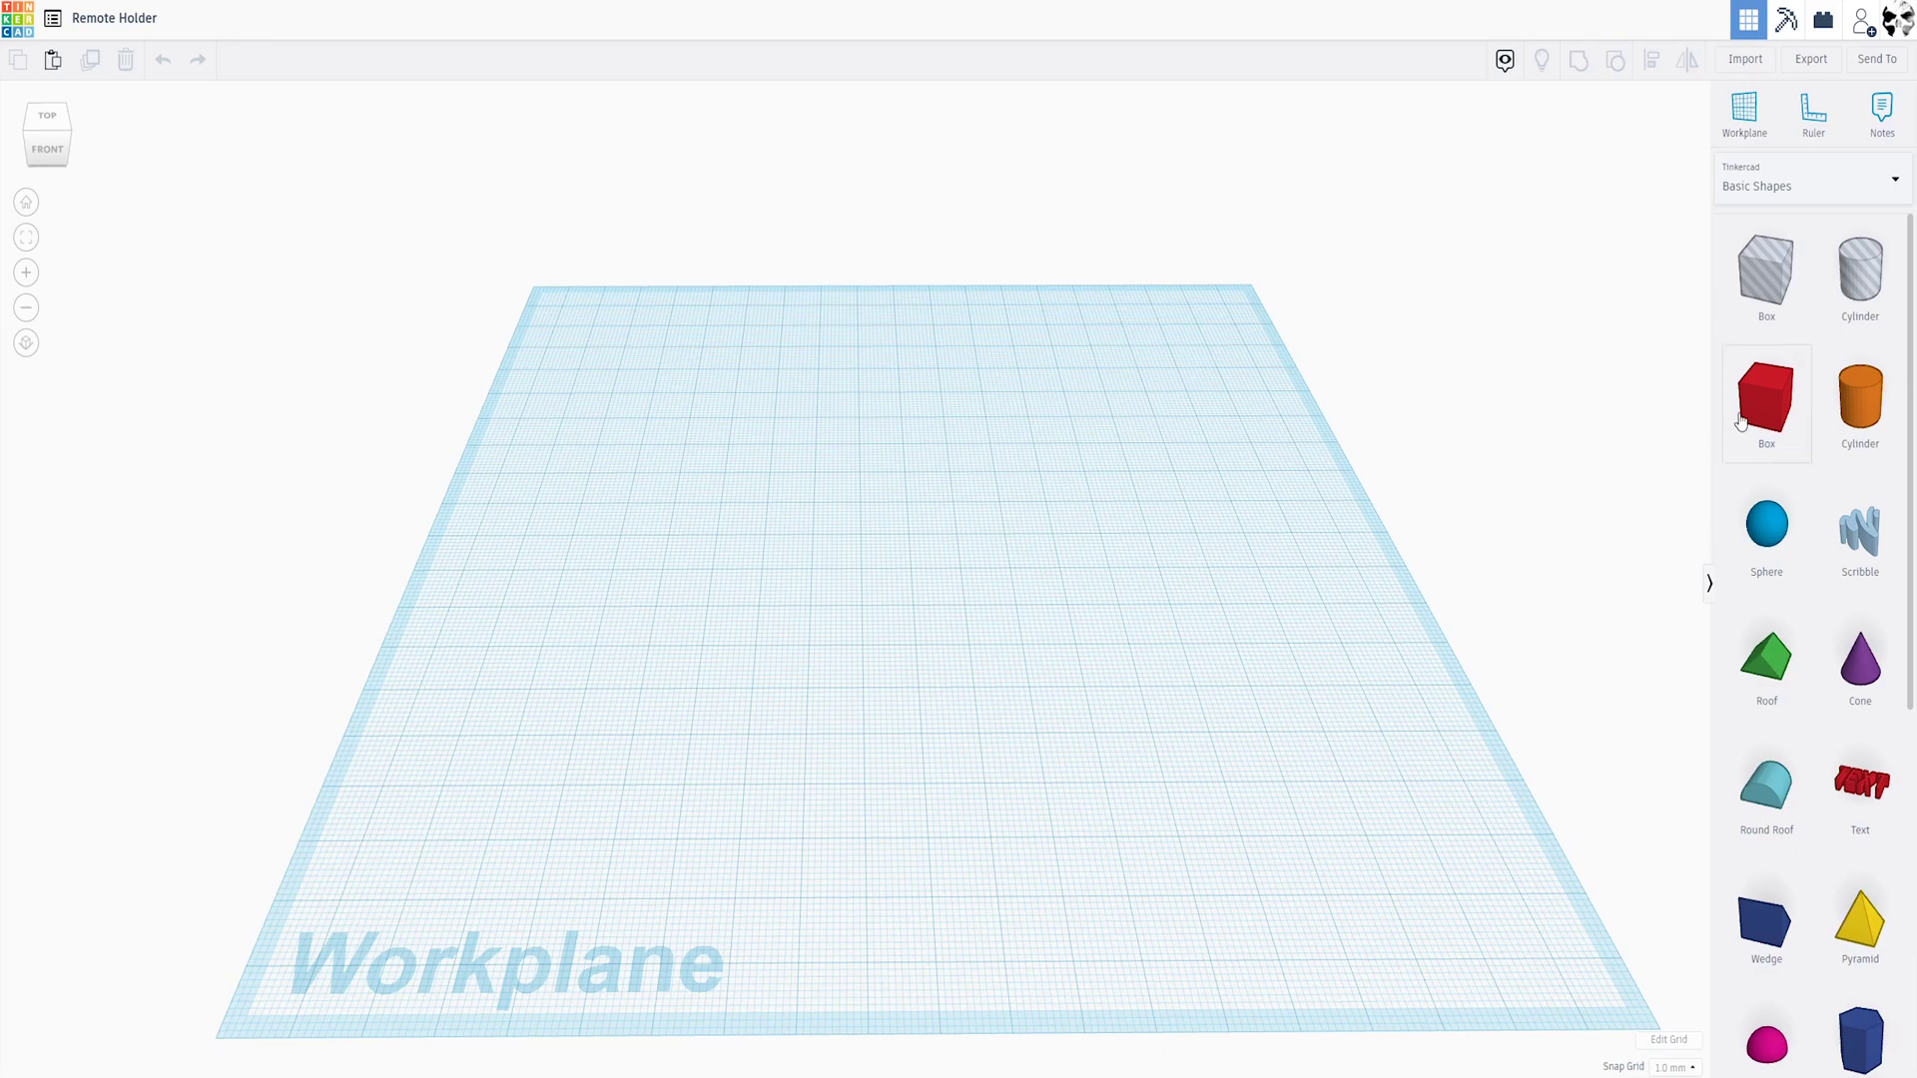
drag(1724, 429, 806, 689)
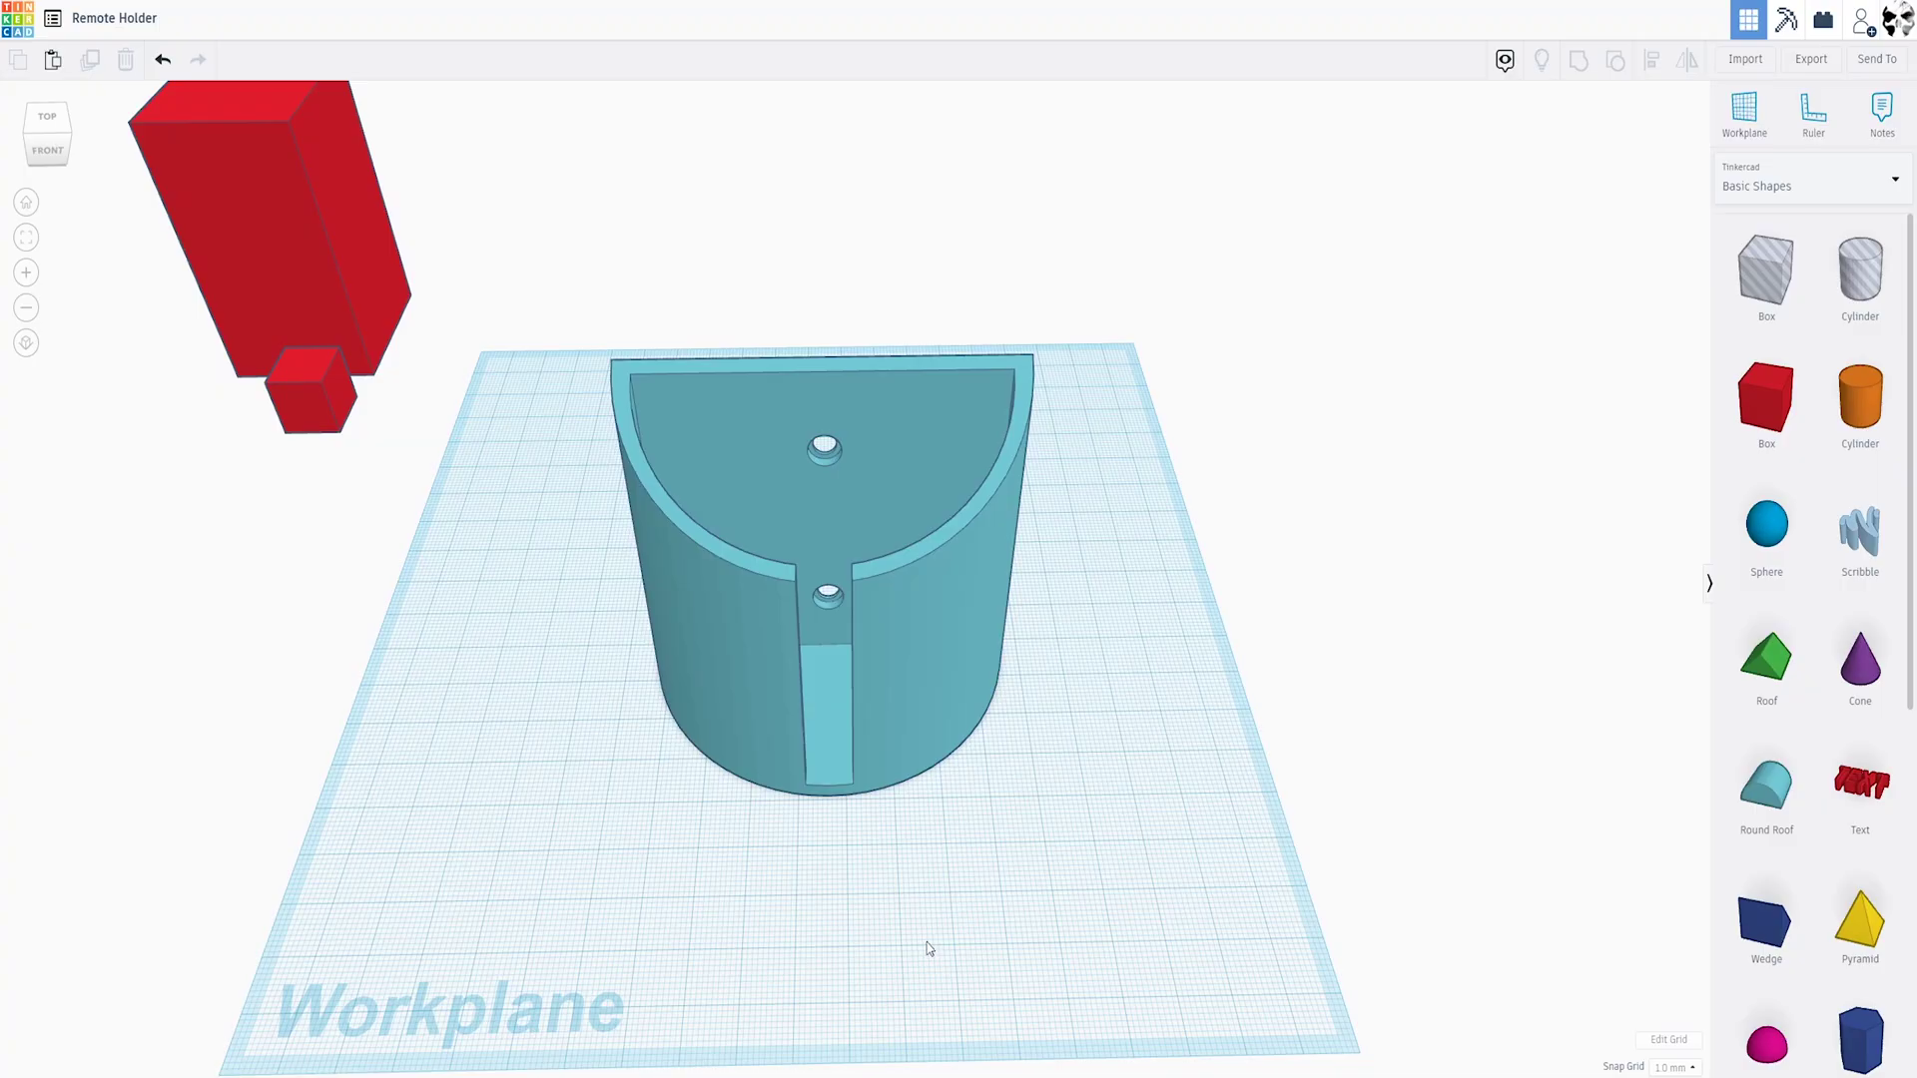
Examine the half-round body of the finished remote holder from above, both as a whole and closer up
scroll(906, 948, up, 2)
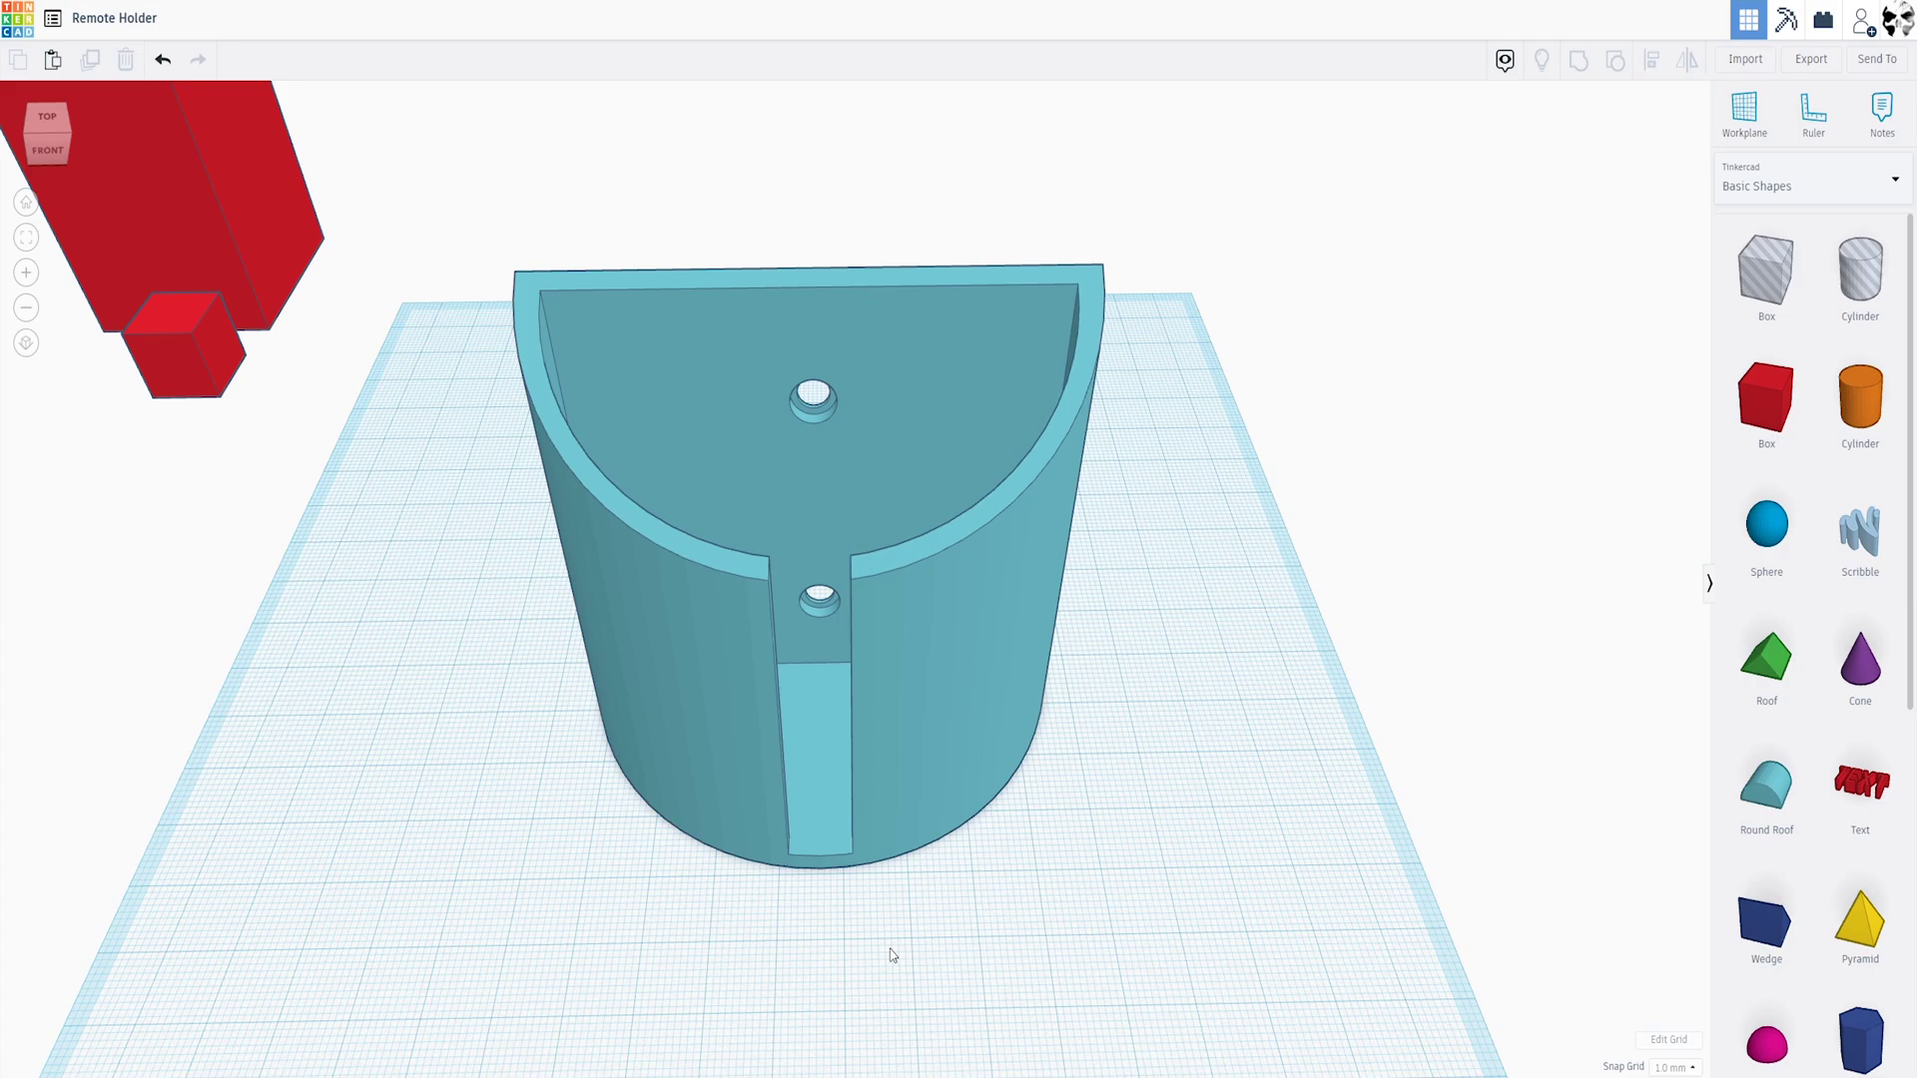
scroll(866, 803, down, 3)
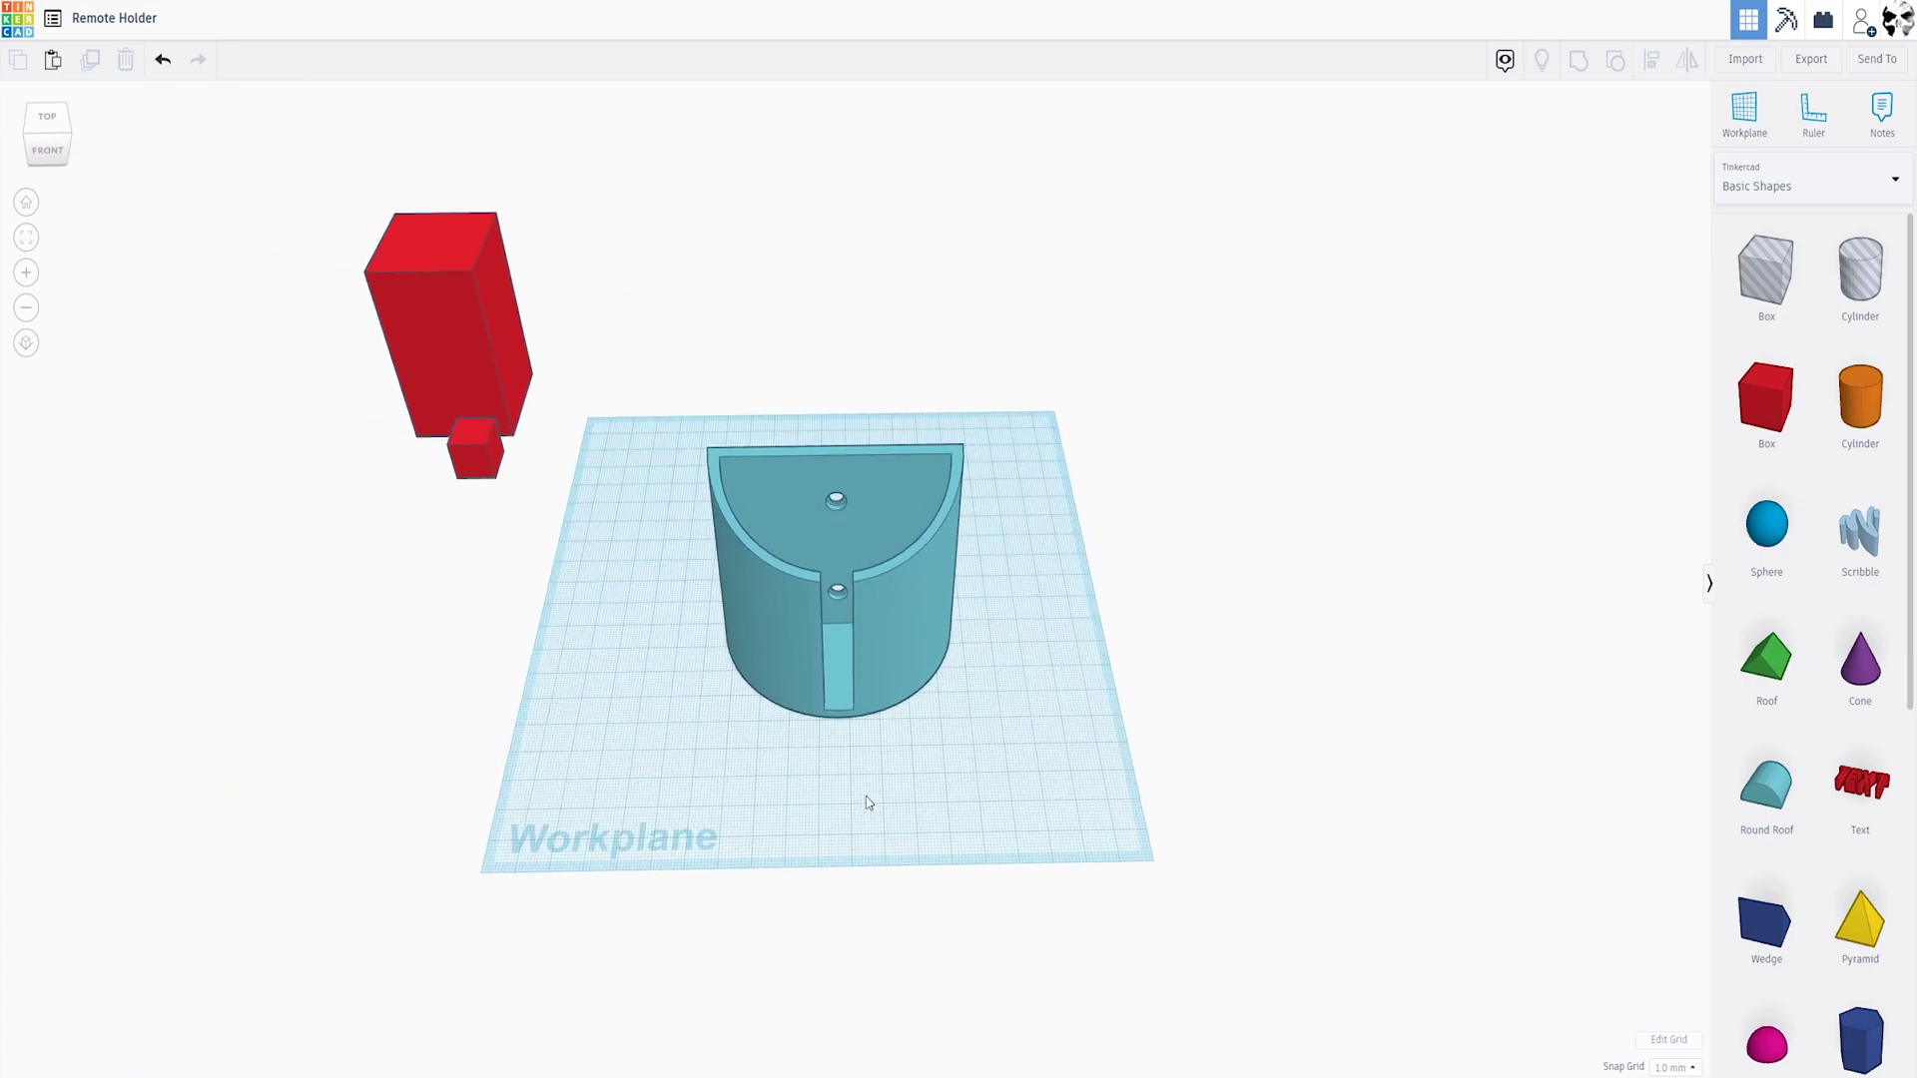
scroll(866, 803, up, 3)
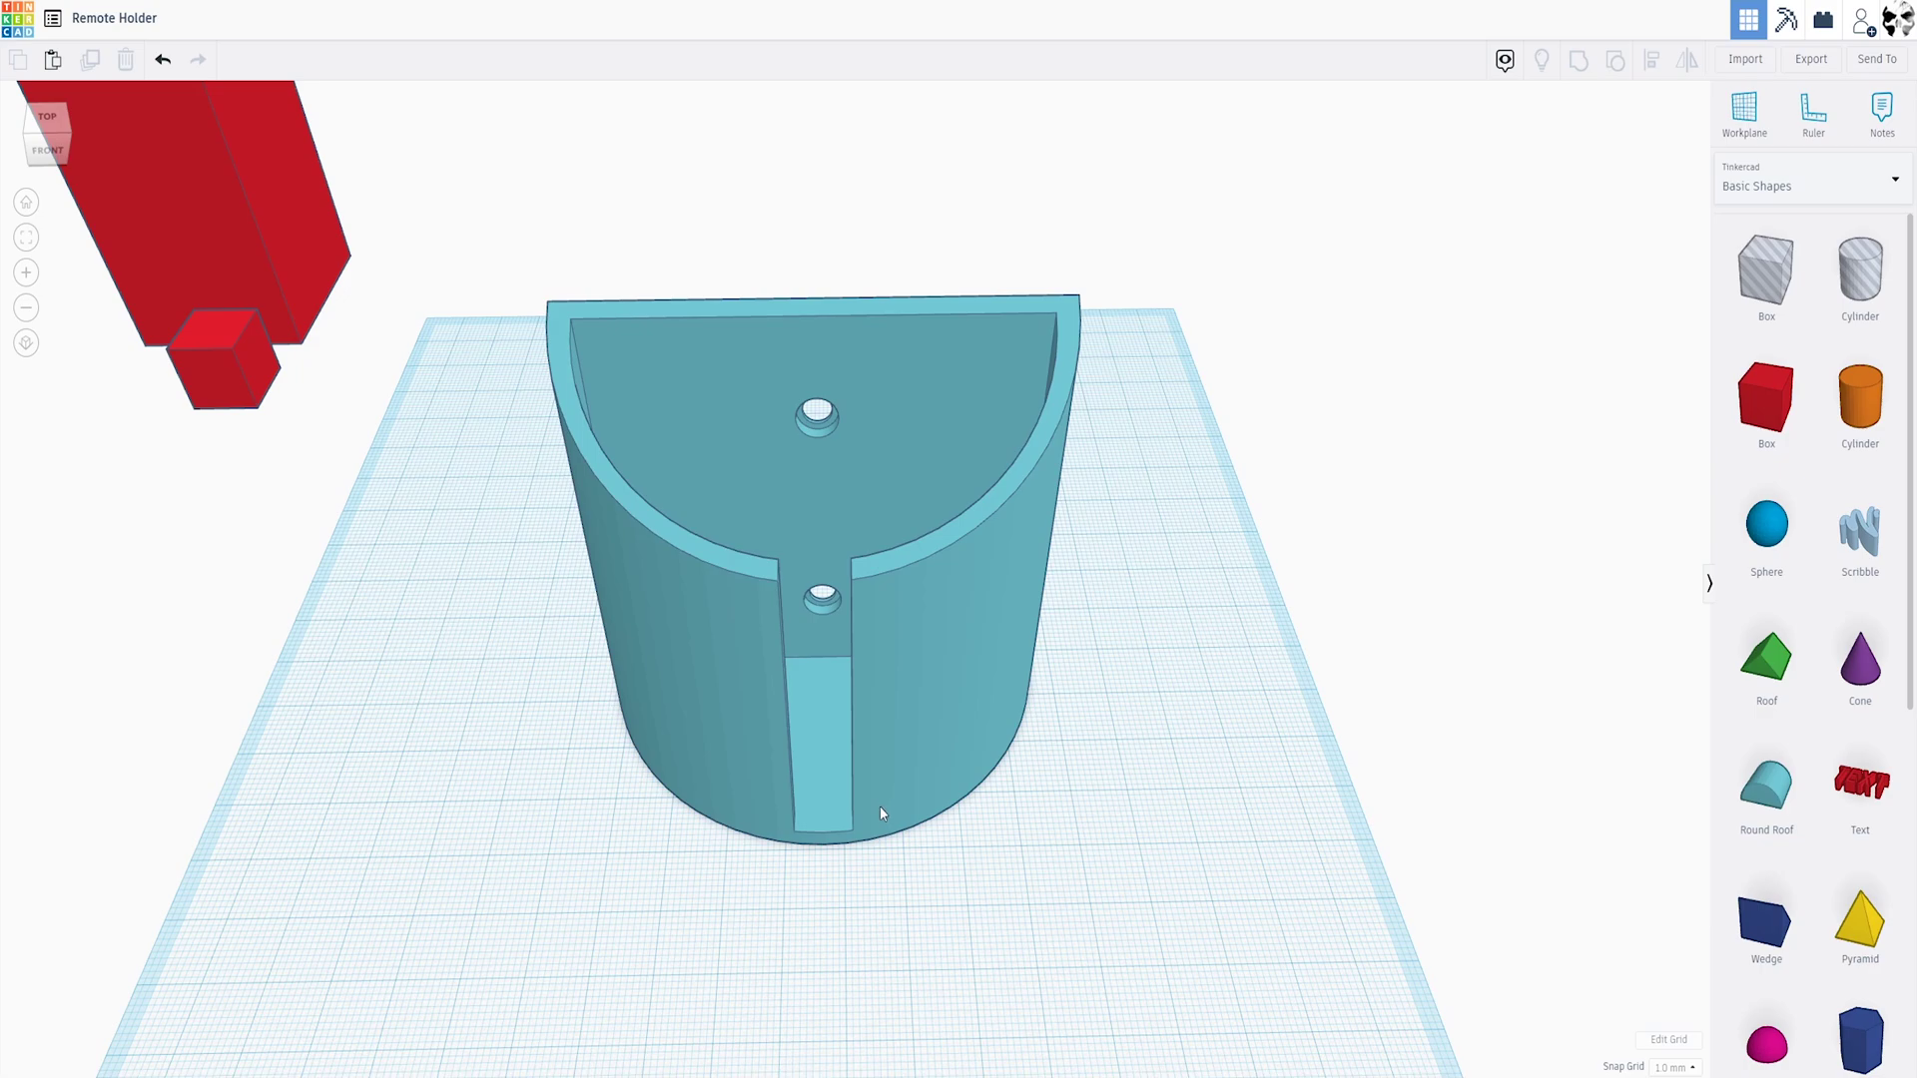
right_drag(902, 811, 876, 833)
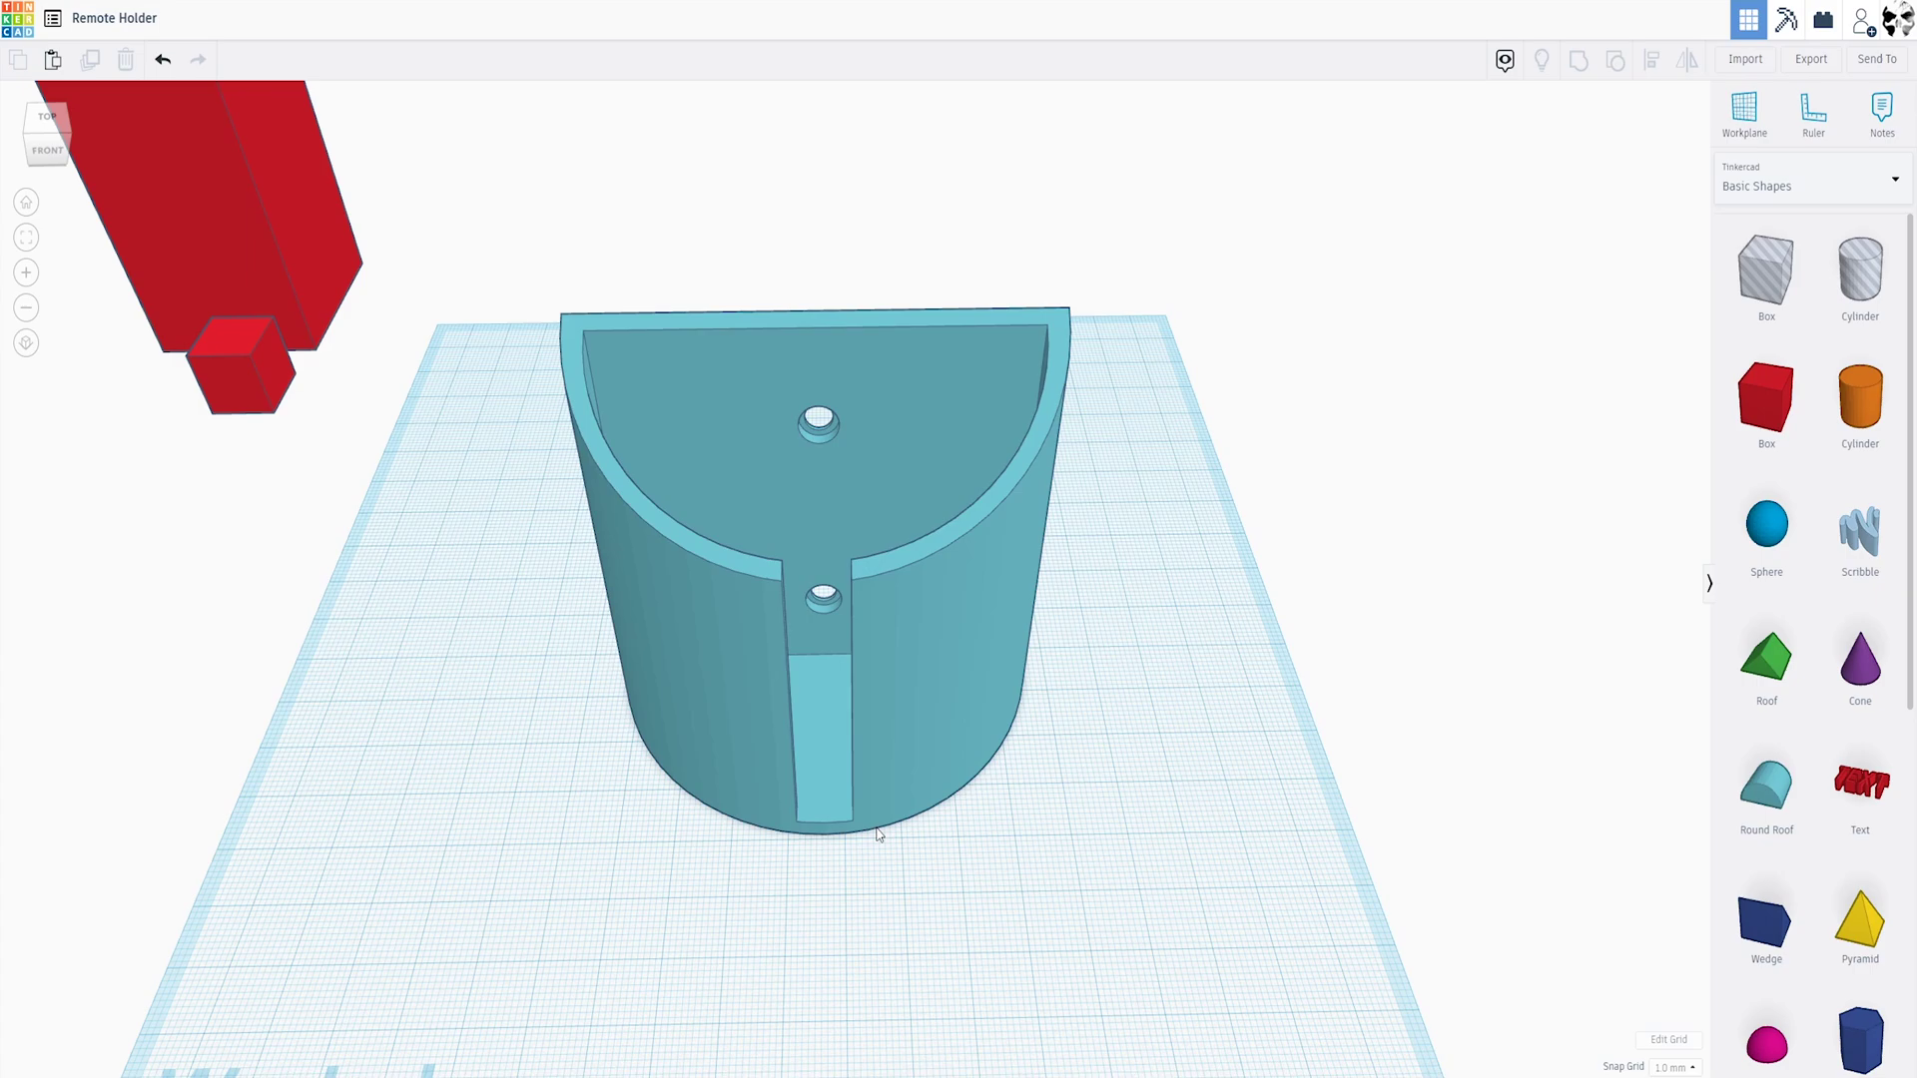
drag(1764, 405, 1106, 860)
click(1234, 962)
right_drag(1144, 954, 799, 543)
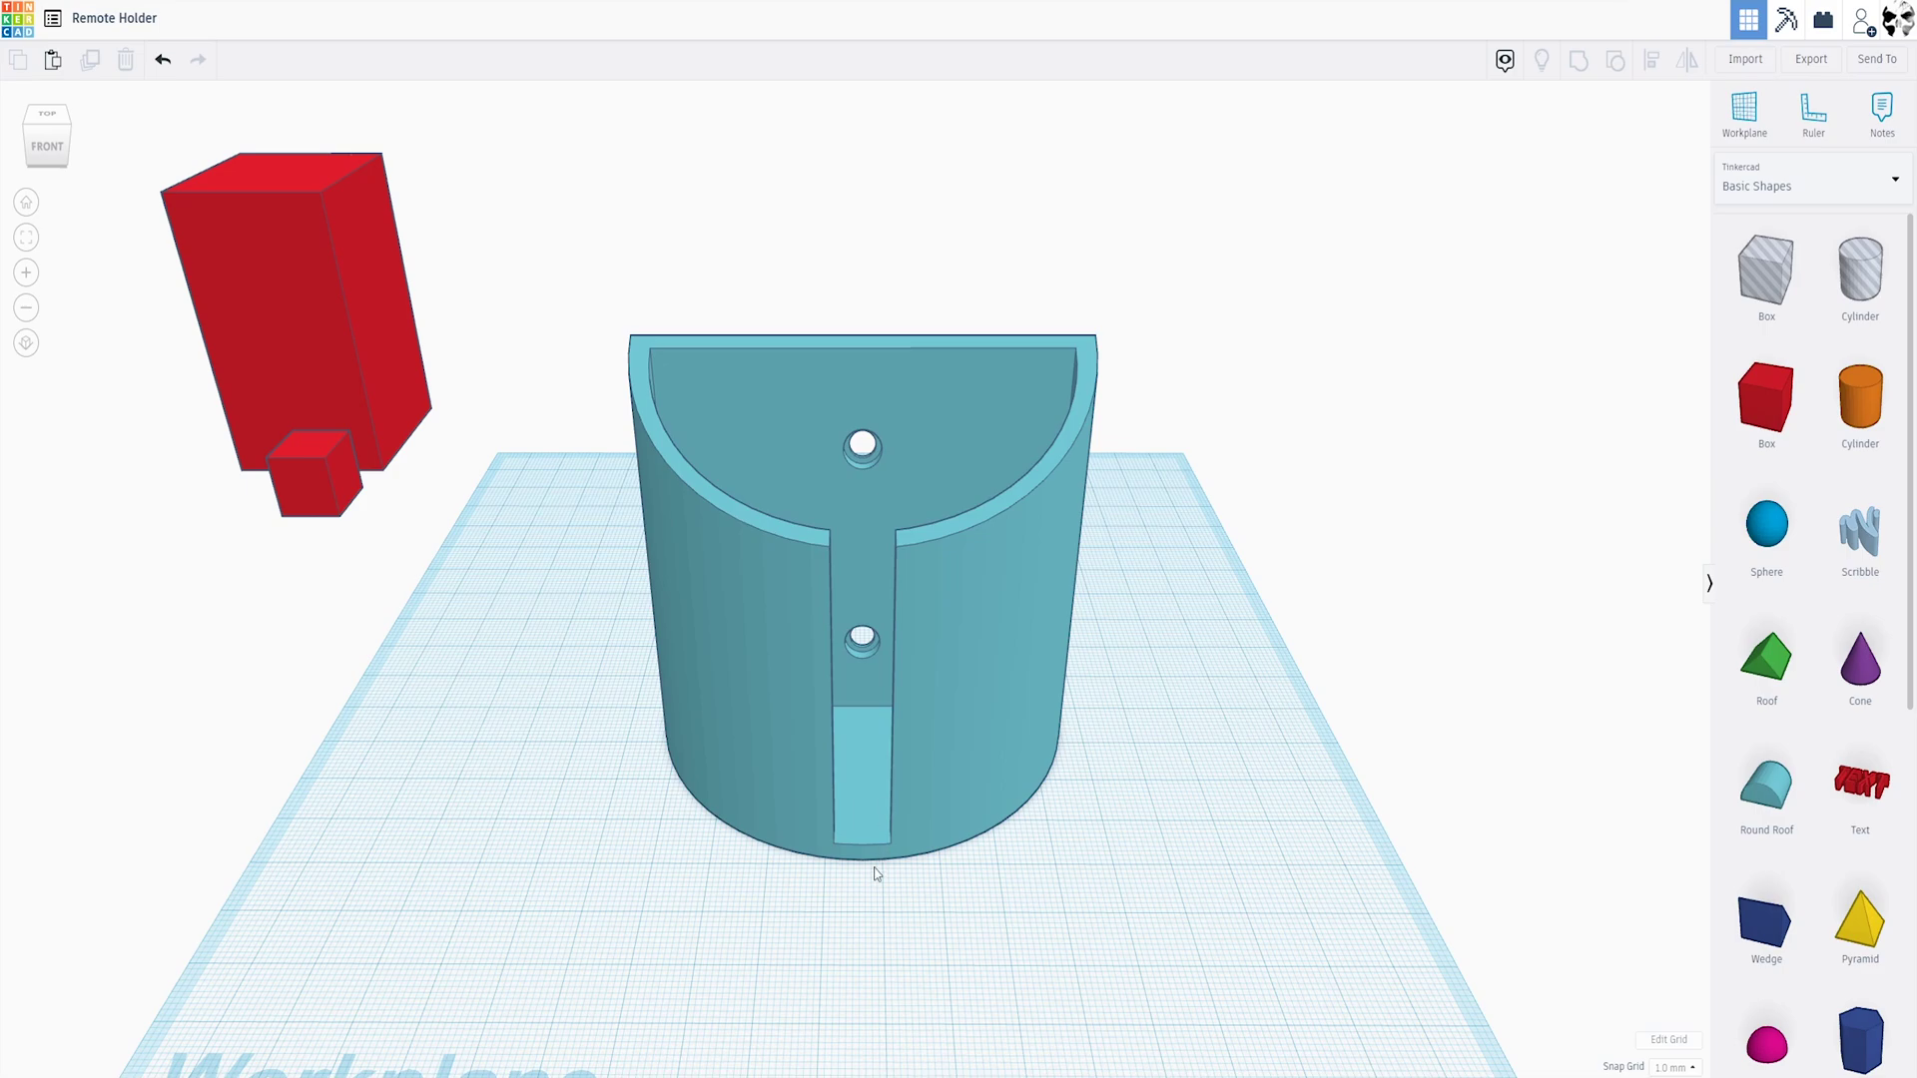
Examine the holder's front slot, bottom opening and two back-wall screw holes close up and from several angles
right_drag(874, 867, 864, 938)
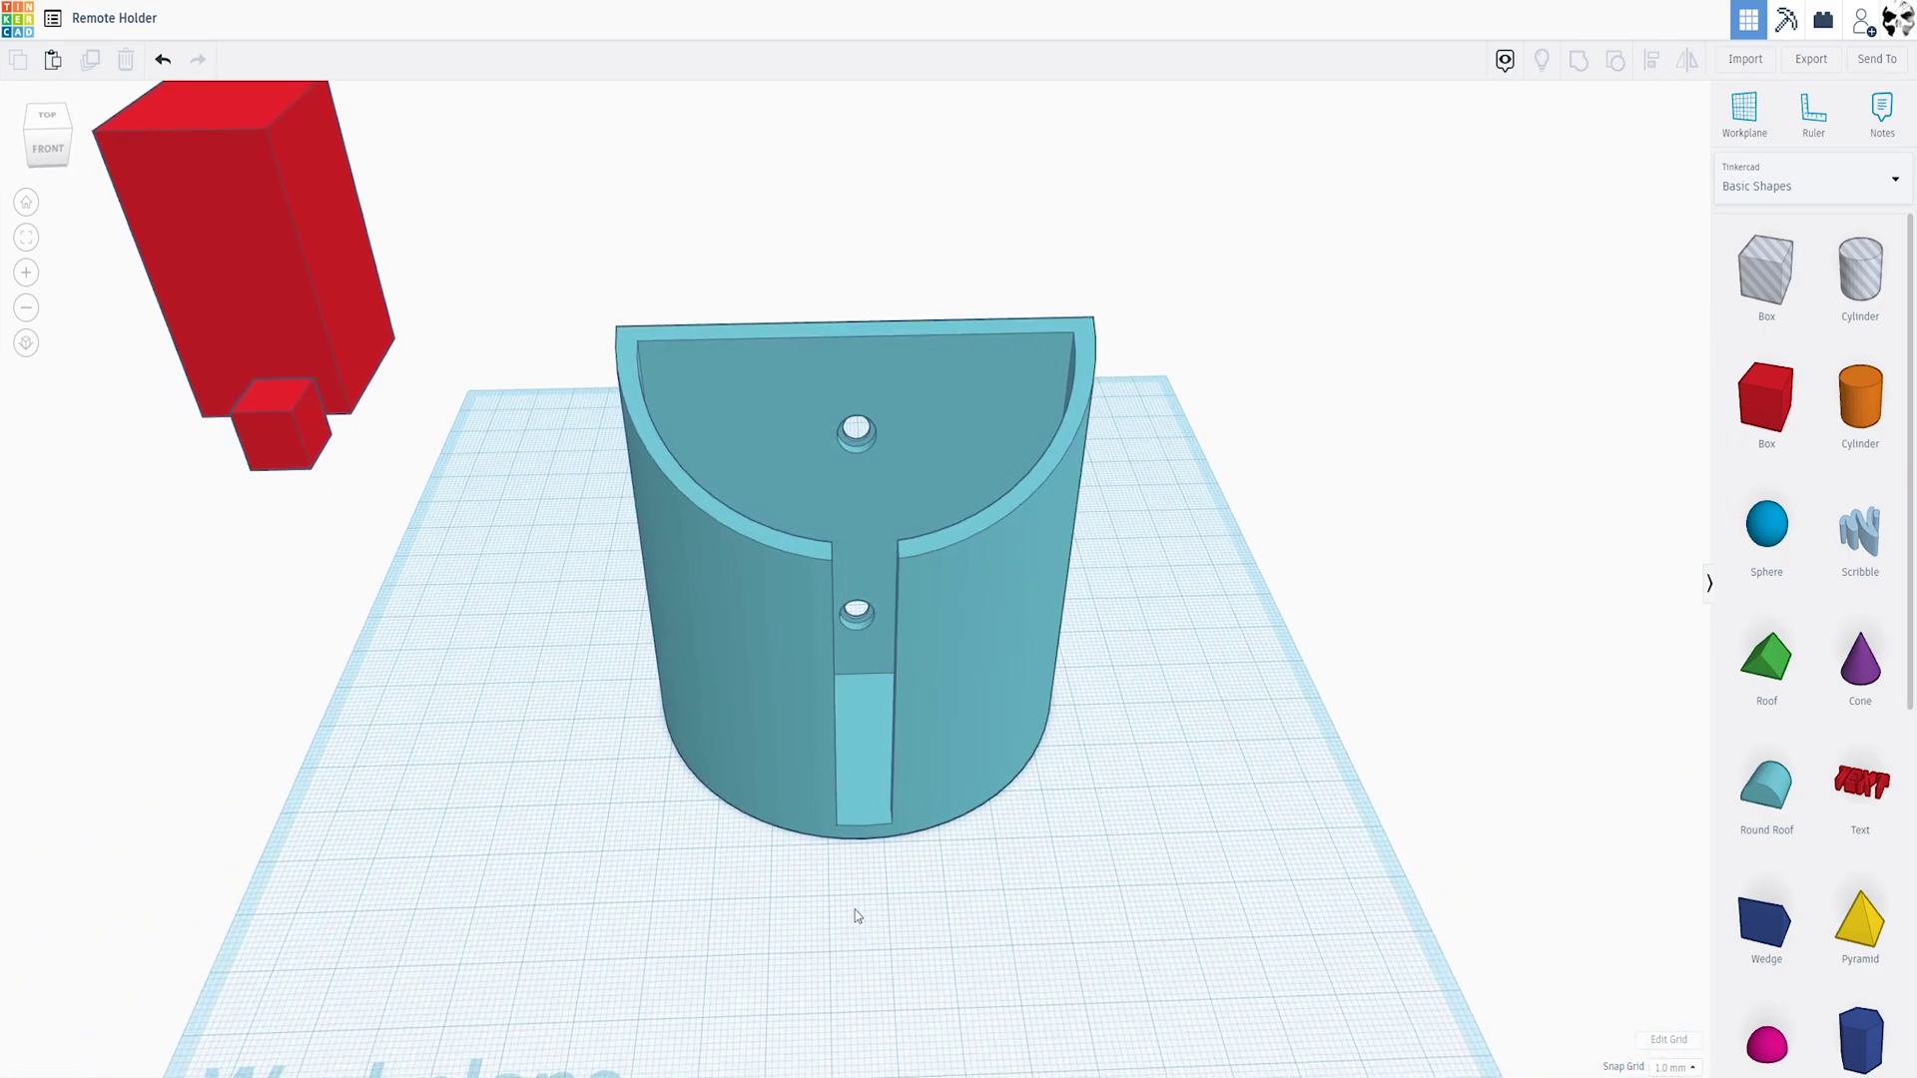
scroll(856, 907, up, 3)
scroll(855, 899, up, 2)
scroll(855, 890, down, 4)
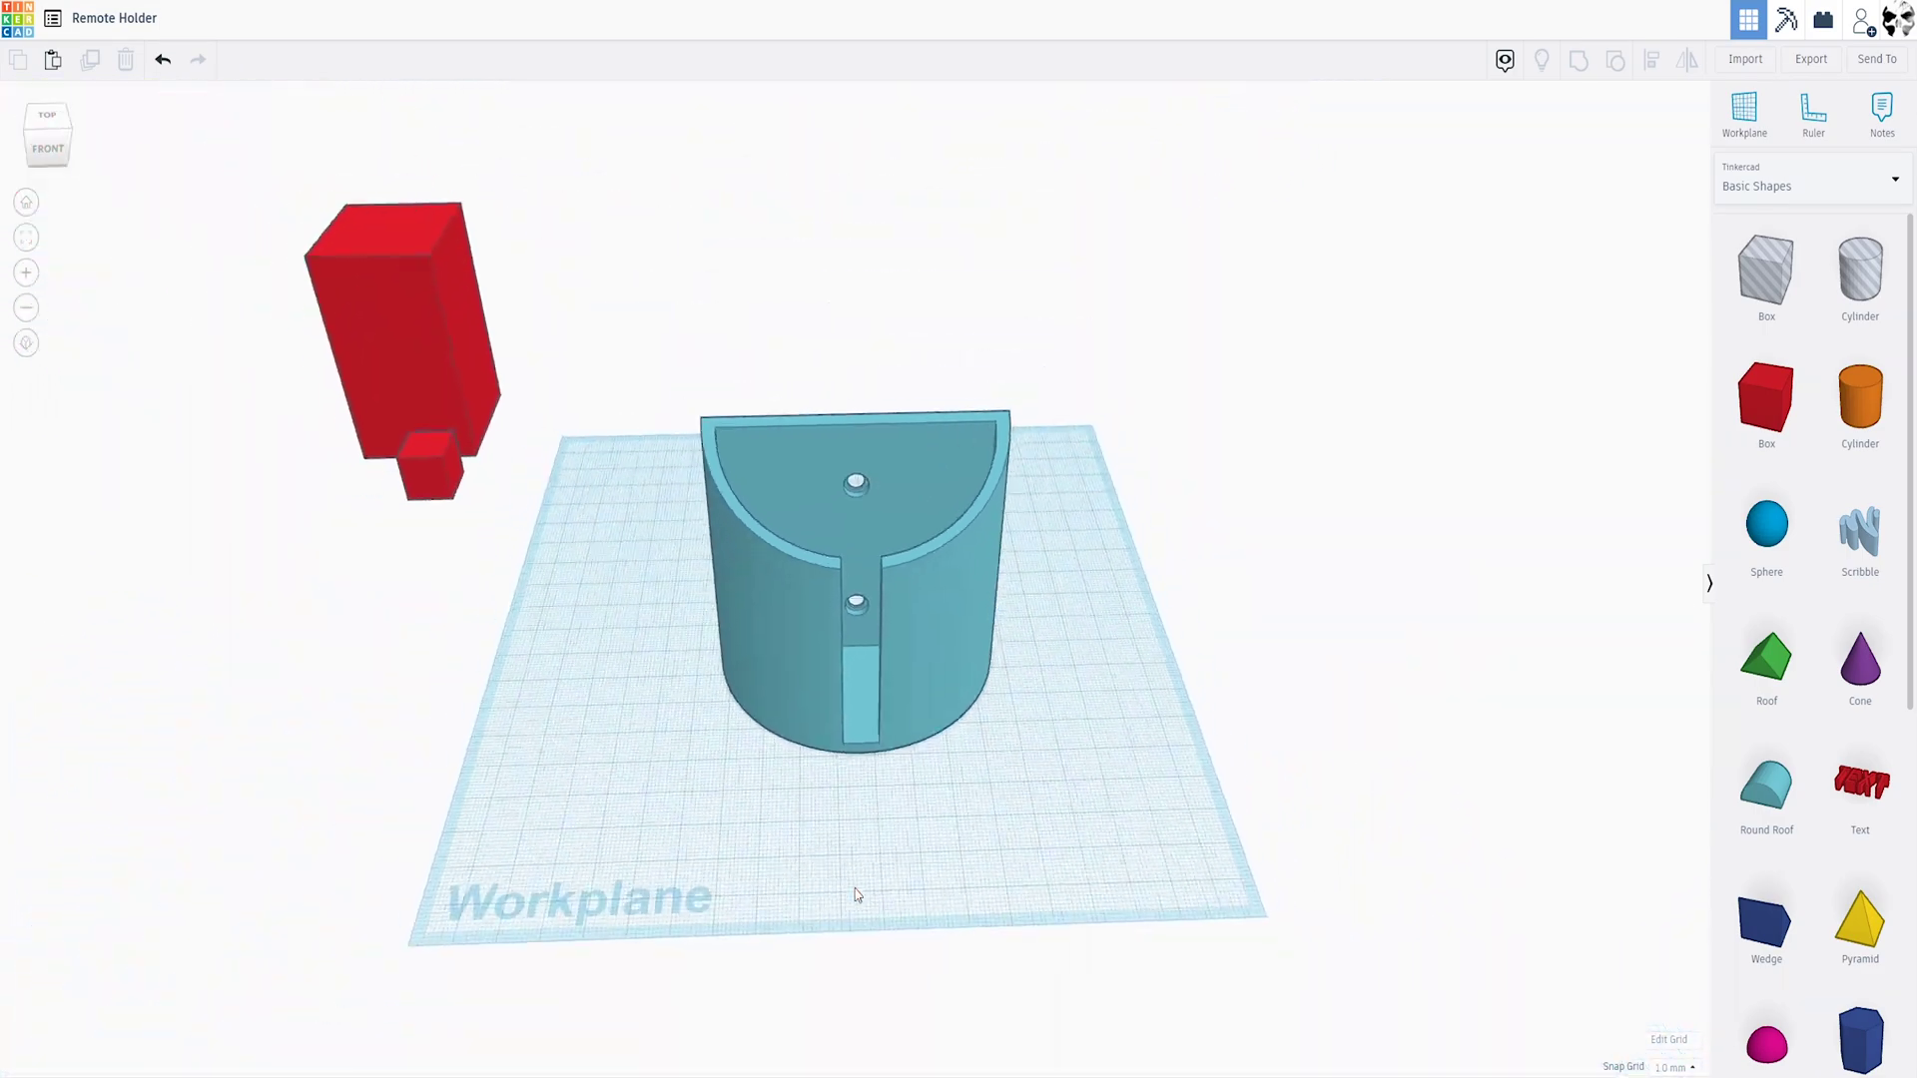
scroll(855, 890, up, 6)
scroll(855, 893, down, 6)
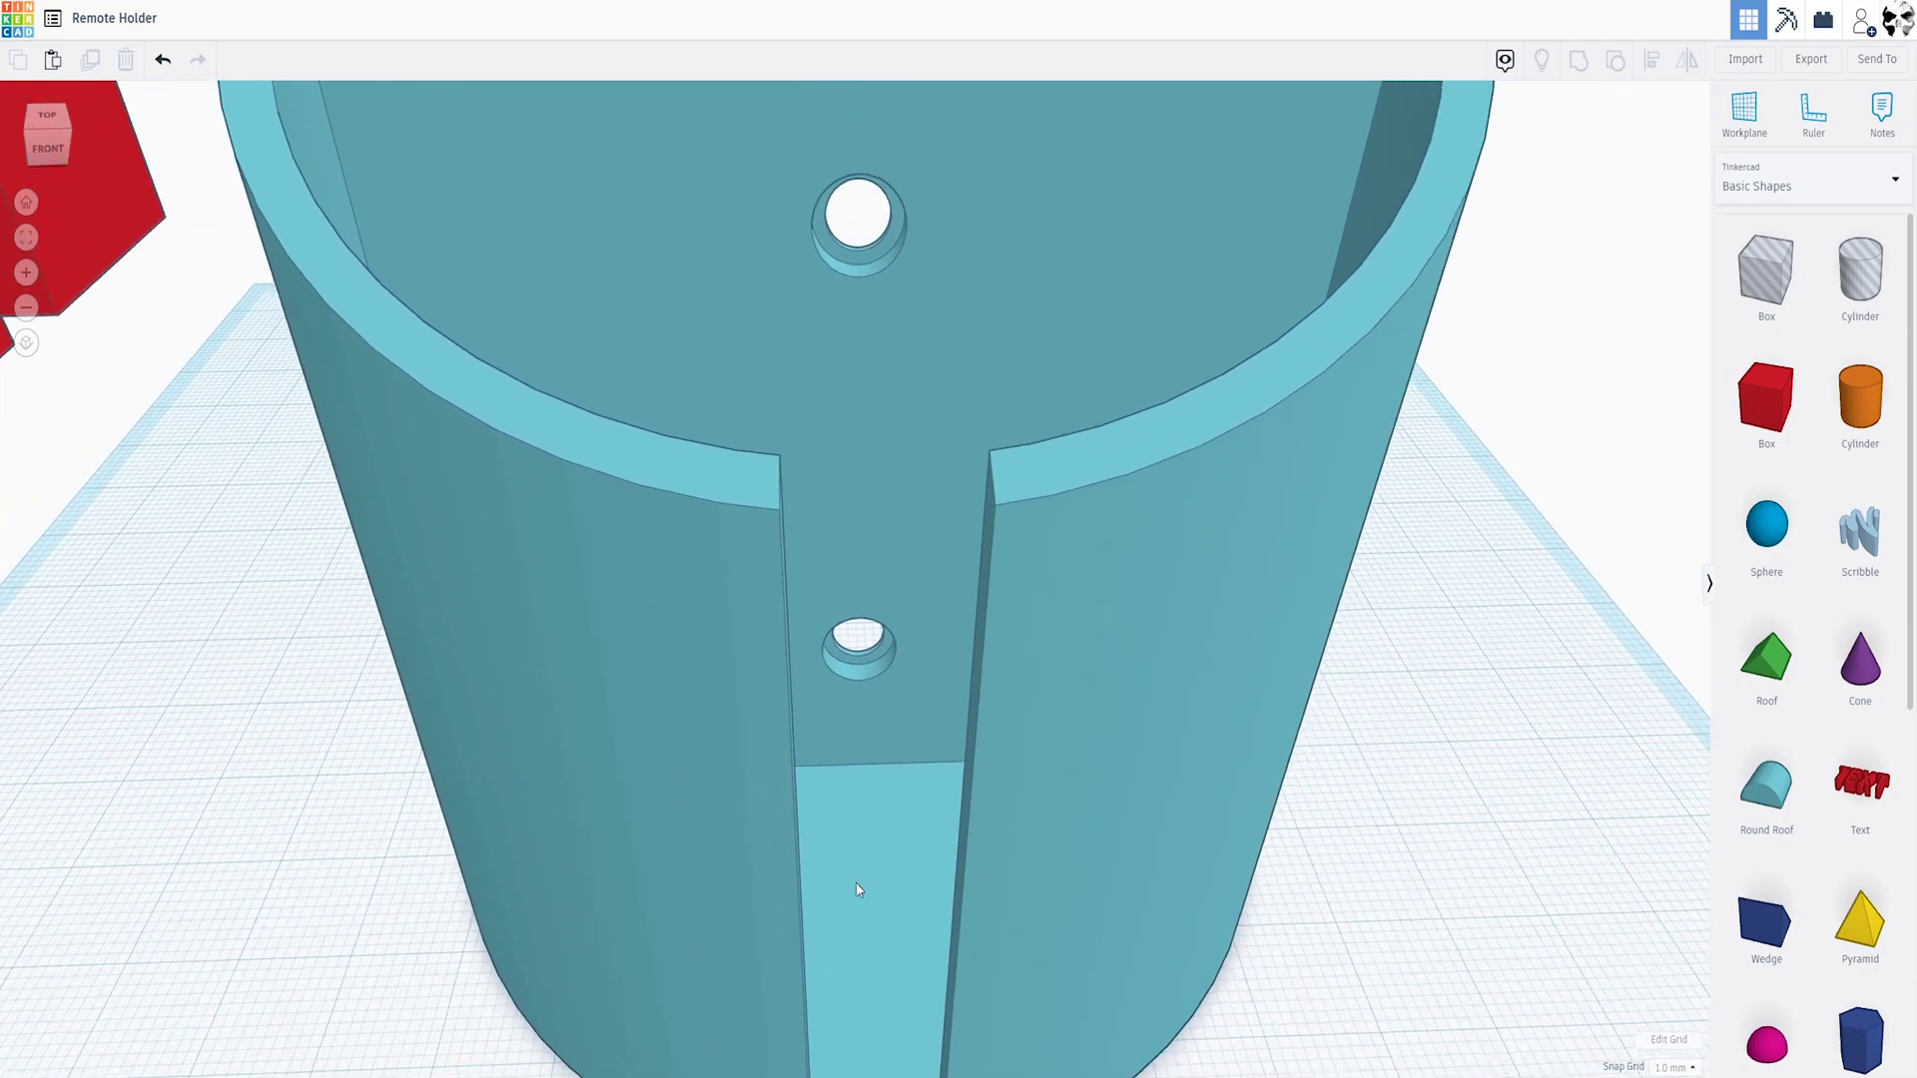
scroll(857, 888, up, 5)
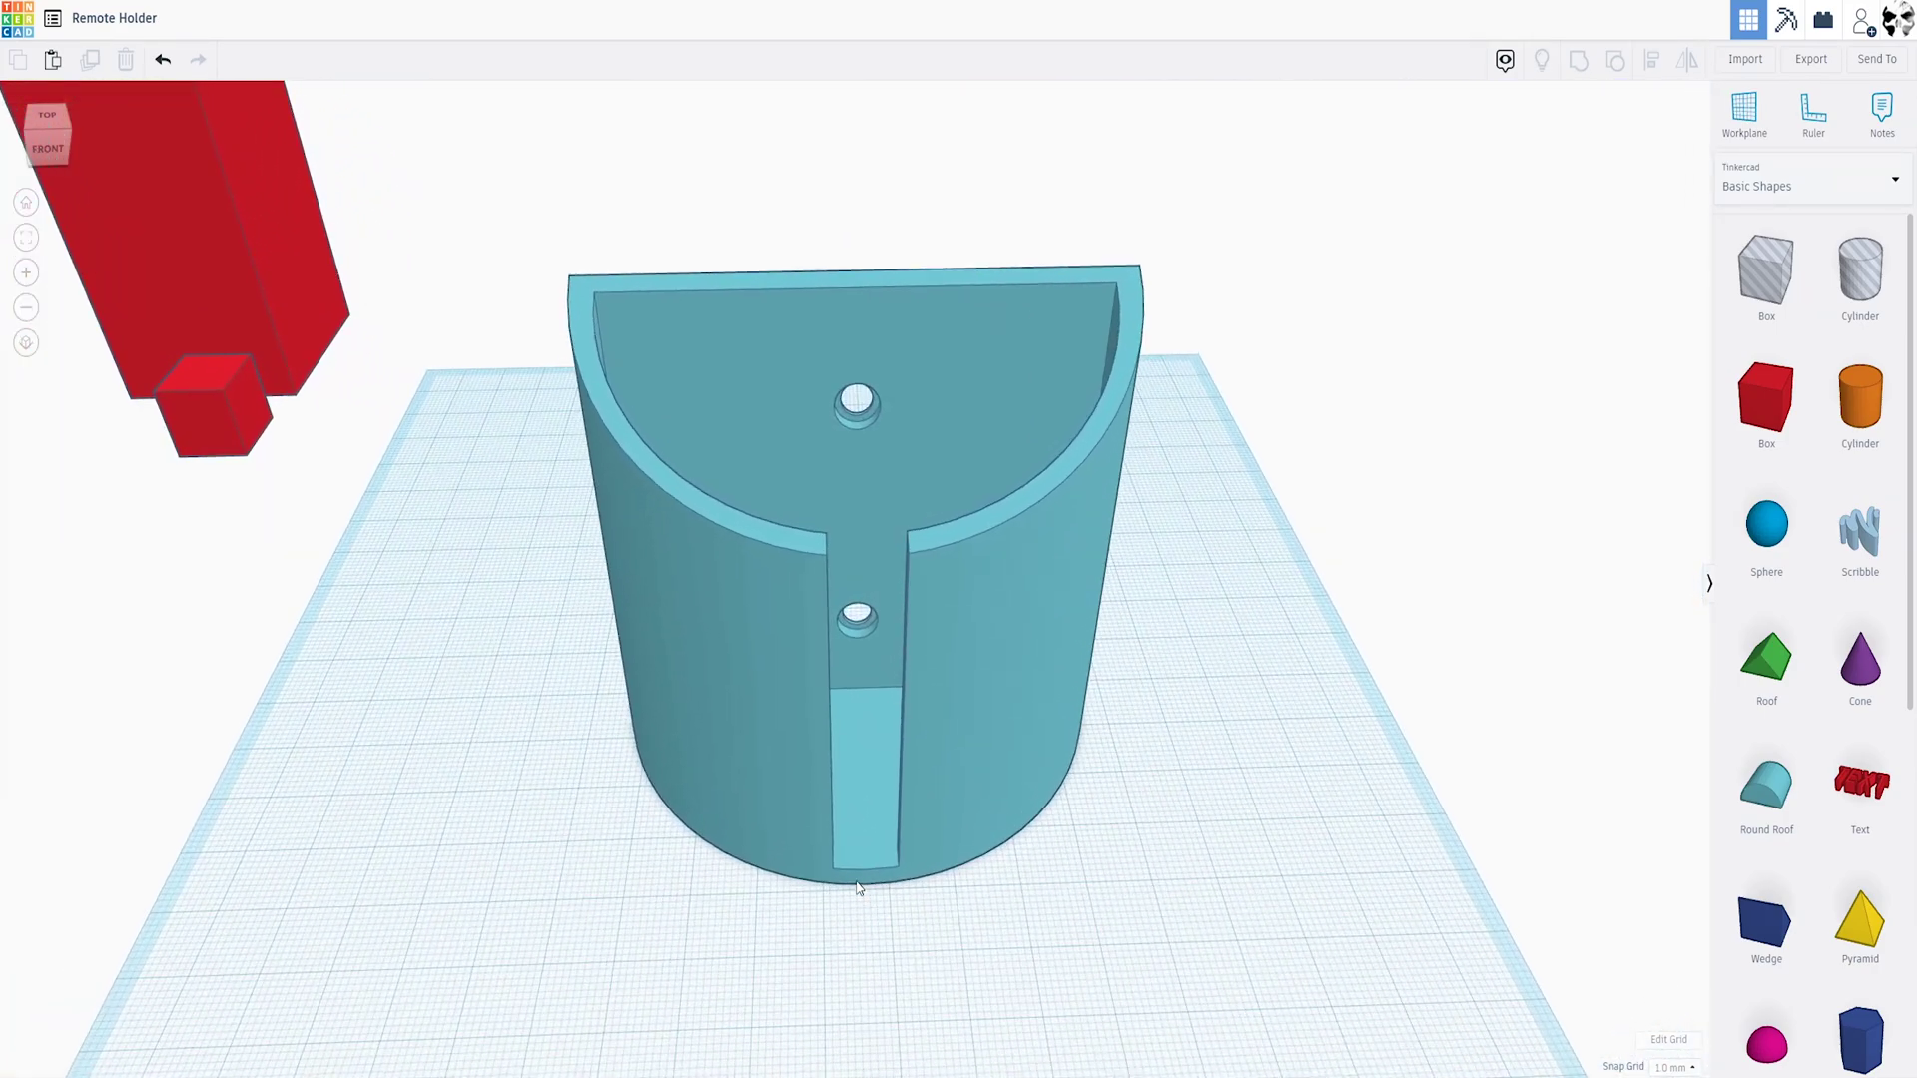
scroll(856, 882, down, 4)
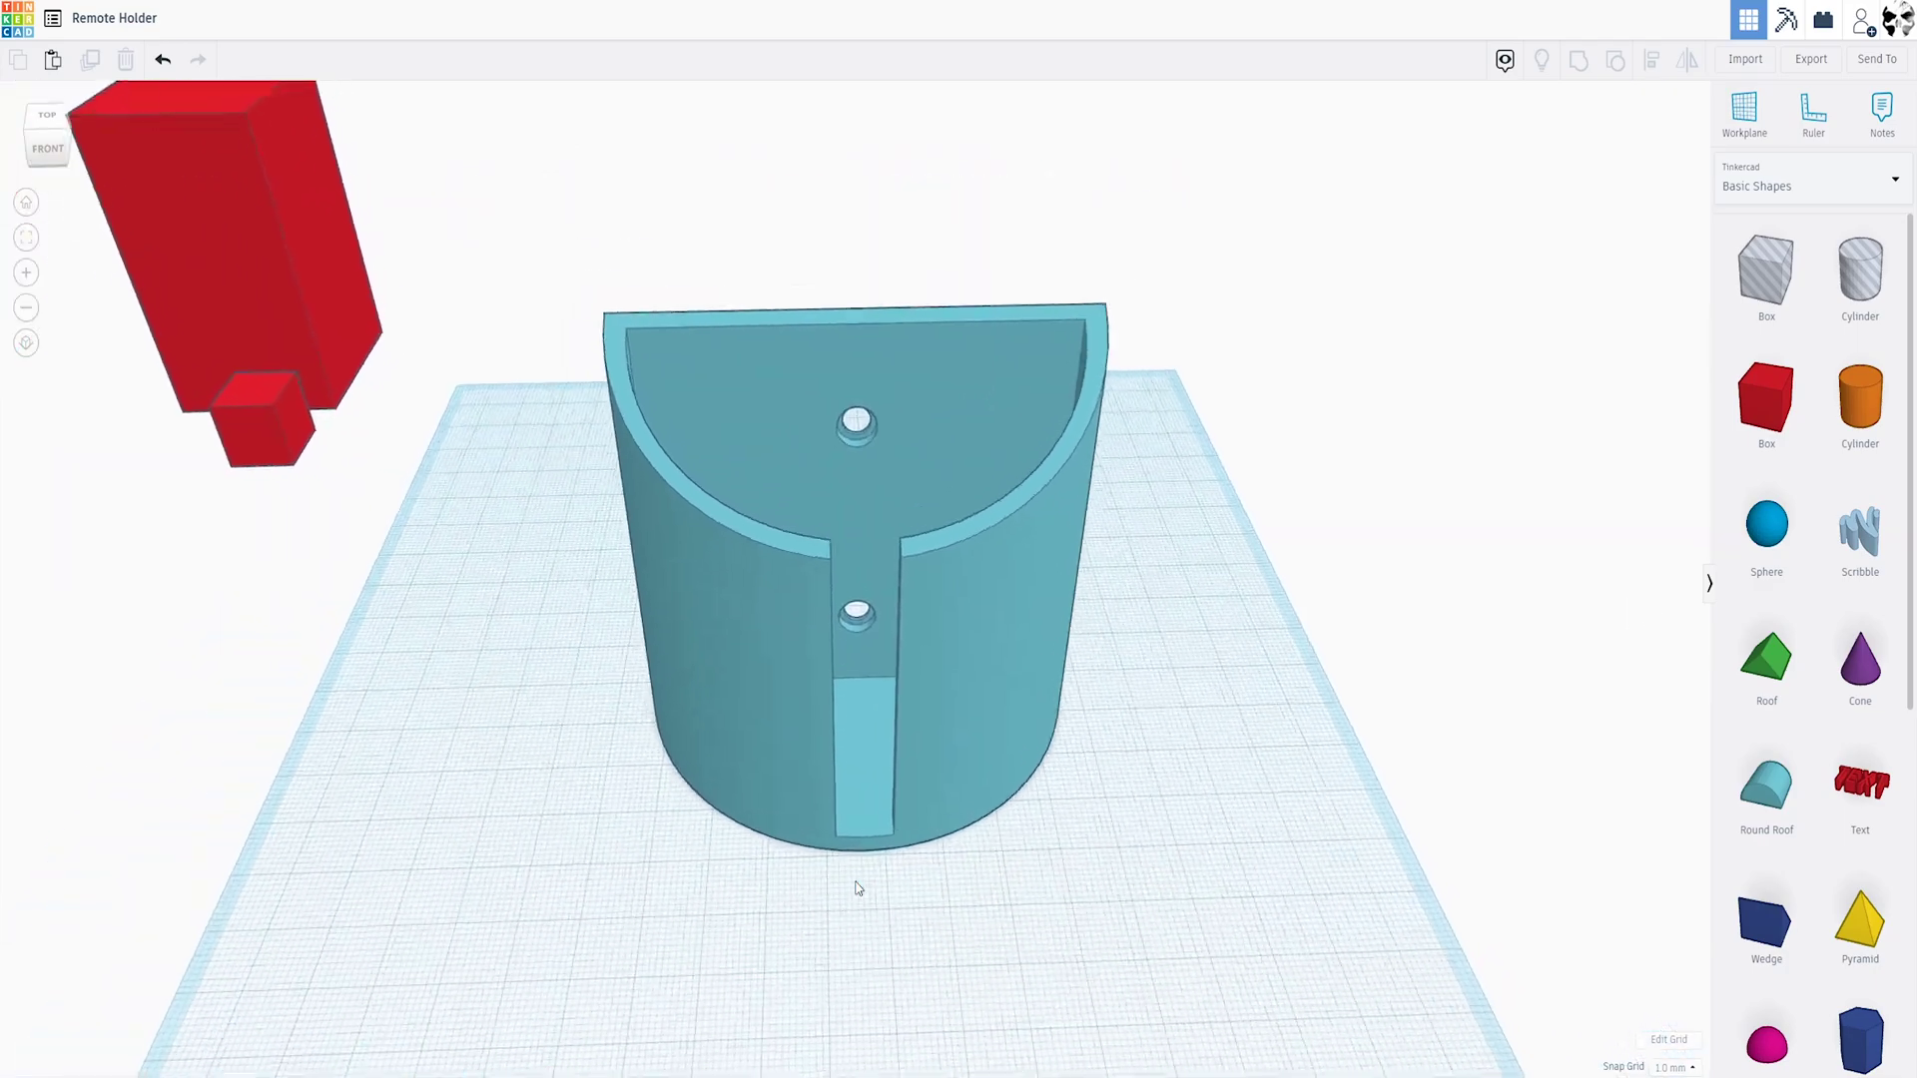
scroll(856, 881, up, 2)
right_drag(855, 882, 942, 707)
right_drag(618, 743, 975, 724)
scroll(925, 655, down, 4)
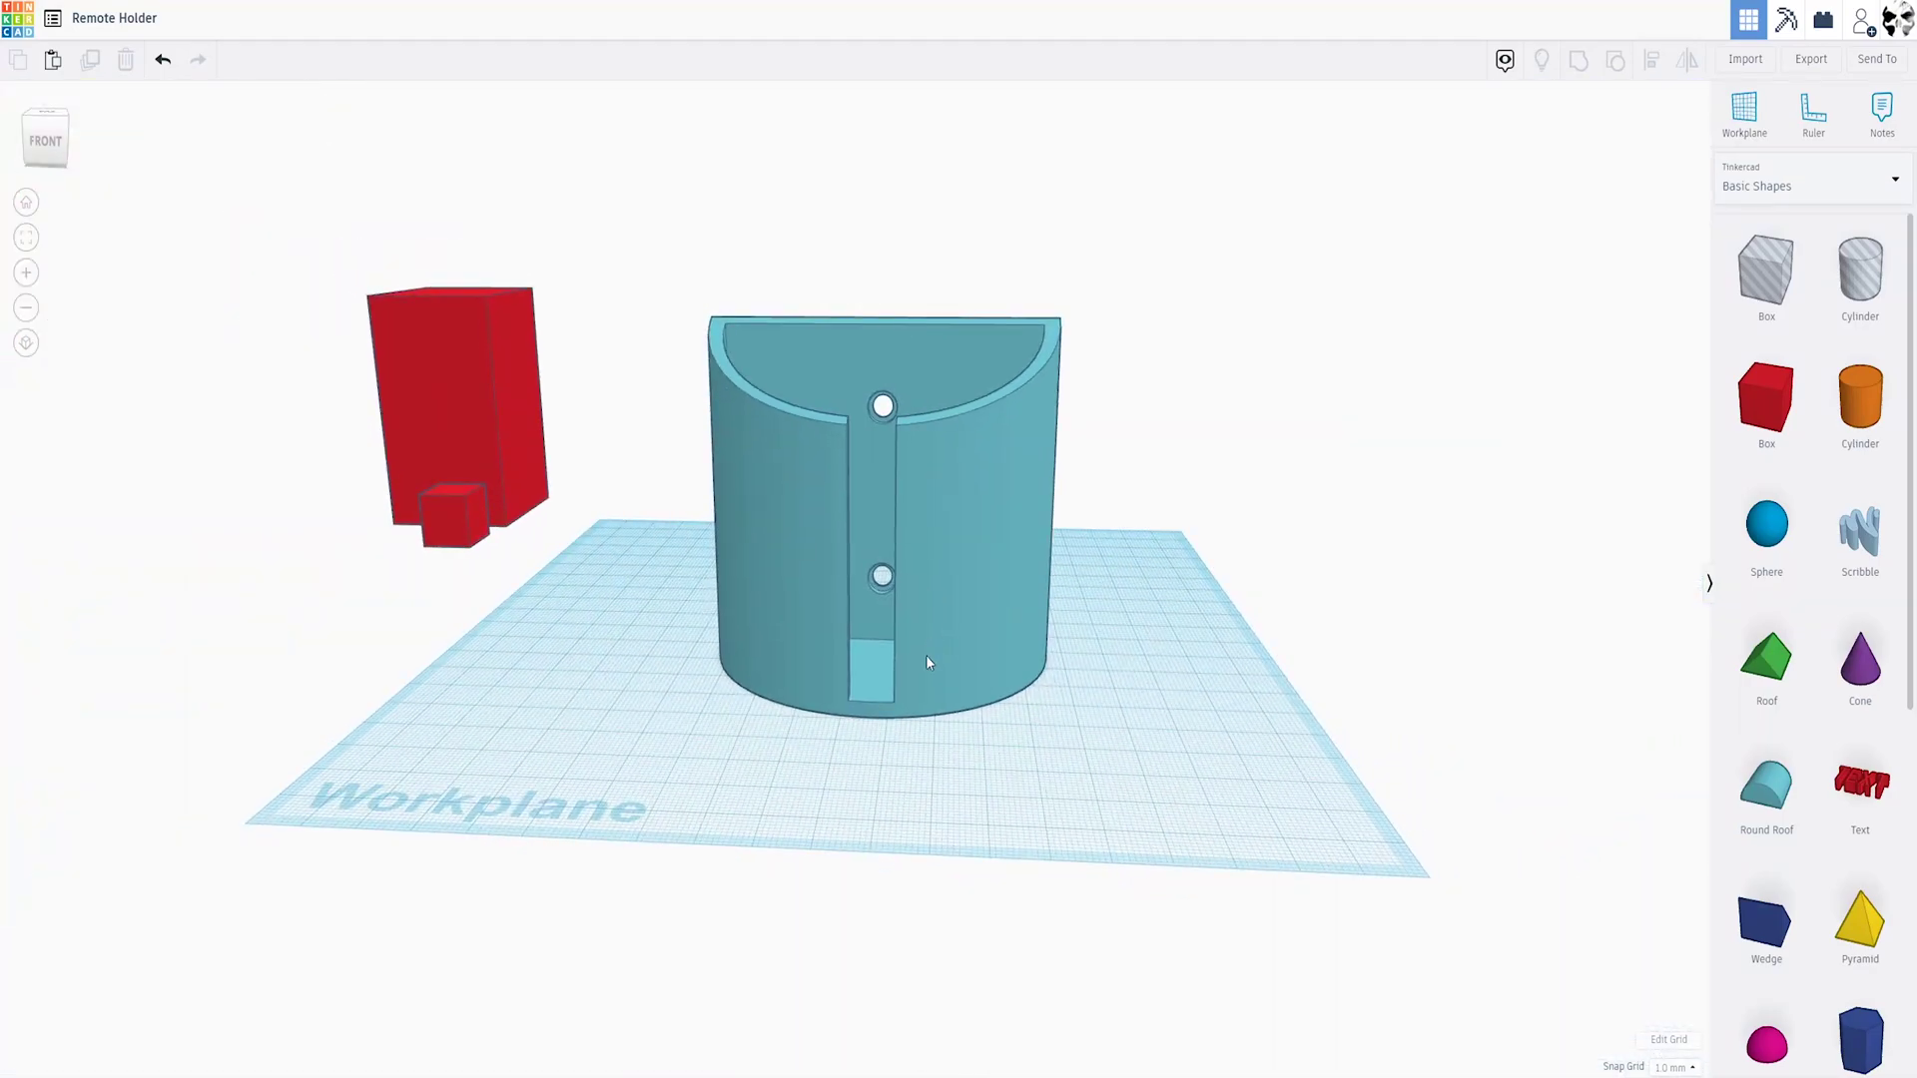
scroll(908, 573, up, 2)
right_drag(909, 573, 952, 577)
middle_drag(952, 577, 1014, 672)
right_drag(1014, 674, 835, 777)
scroll(835, 776, up, 3)
scroll(836, 777, down, 1)
scroll(836, 777, up, 2)
scroll(835, 773, down, 3)
scroll(838, 781, up, 3)
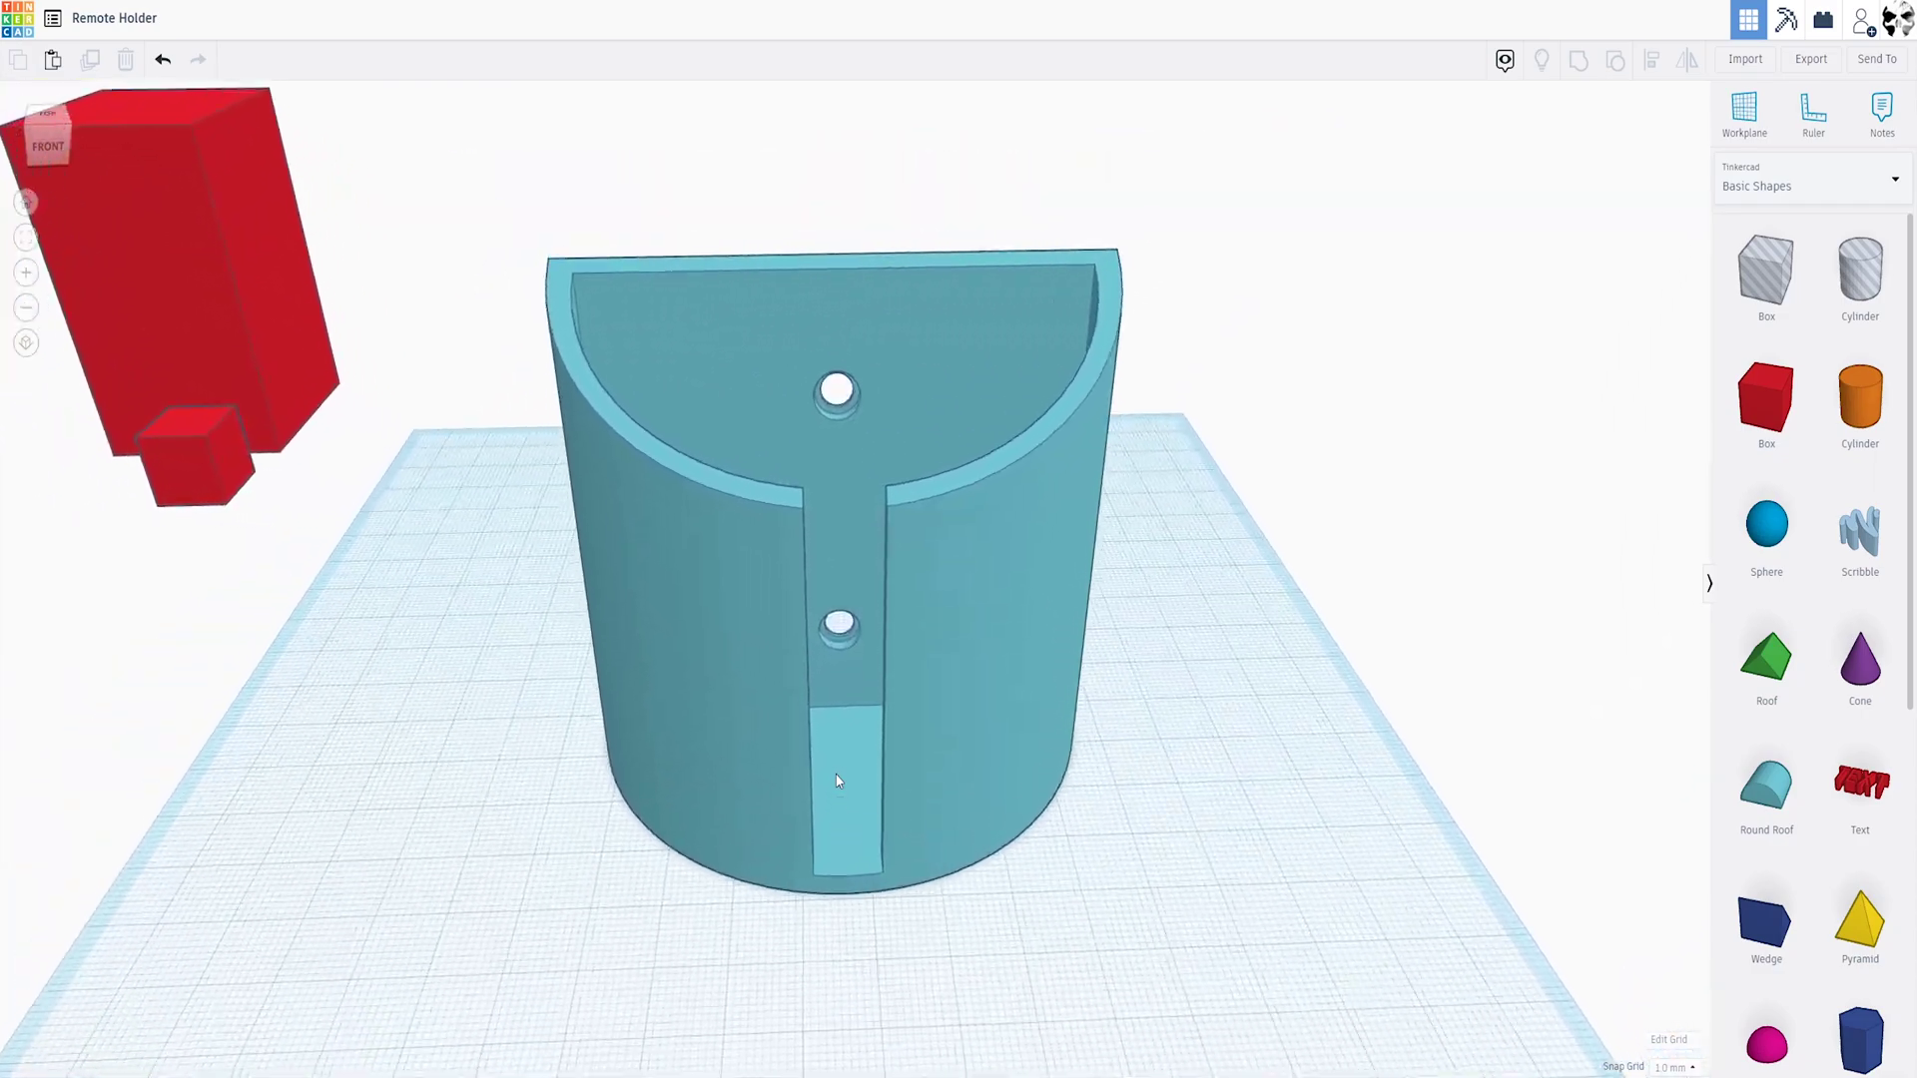
scroll(854, 773, down, 4)
right_drag(866, 767, 791, 730)
scroll(791, 730, up, 3)
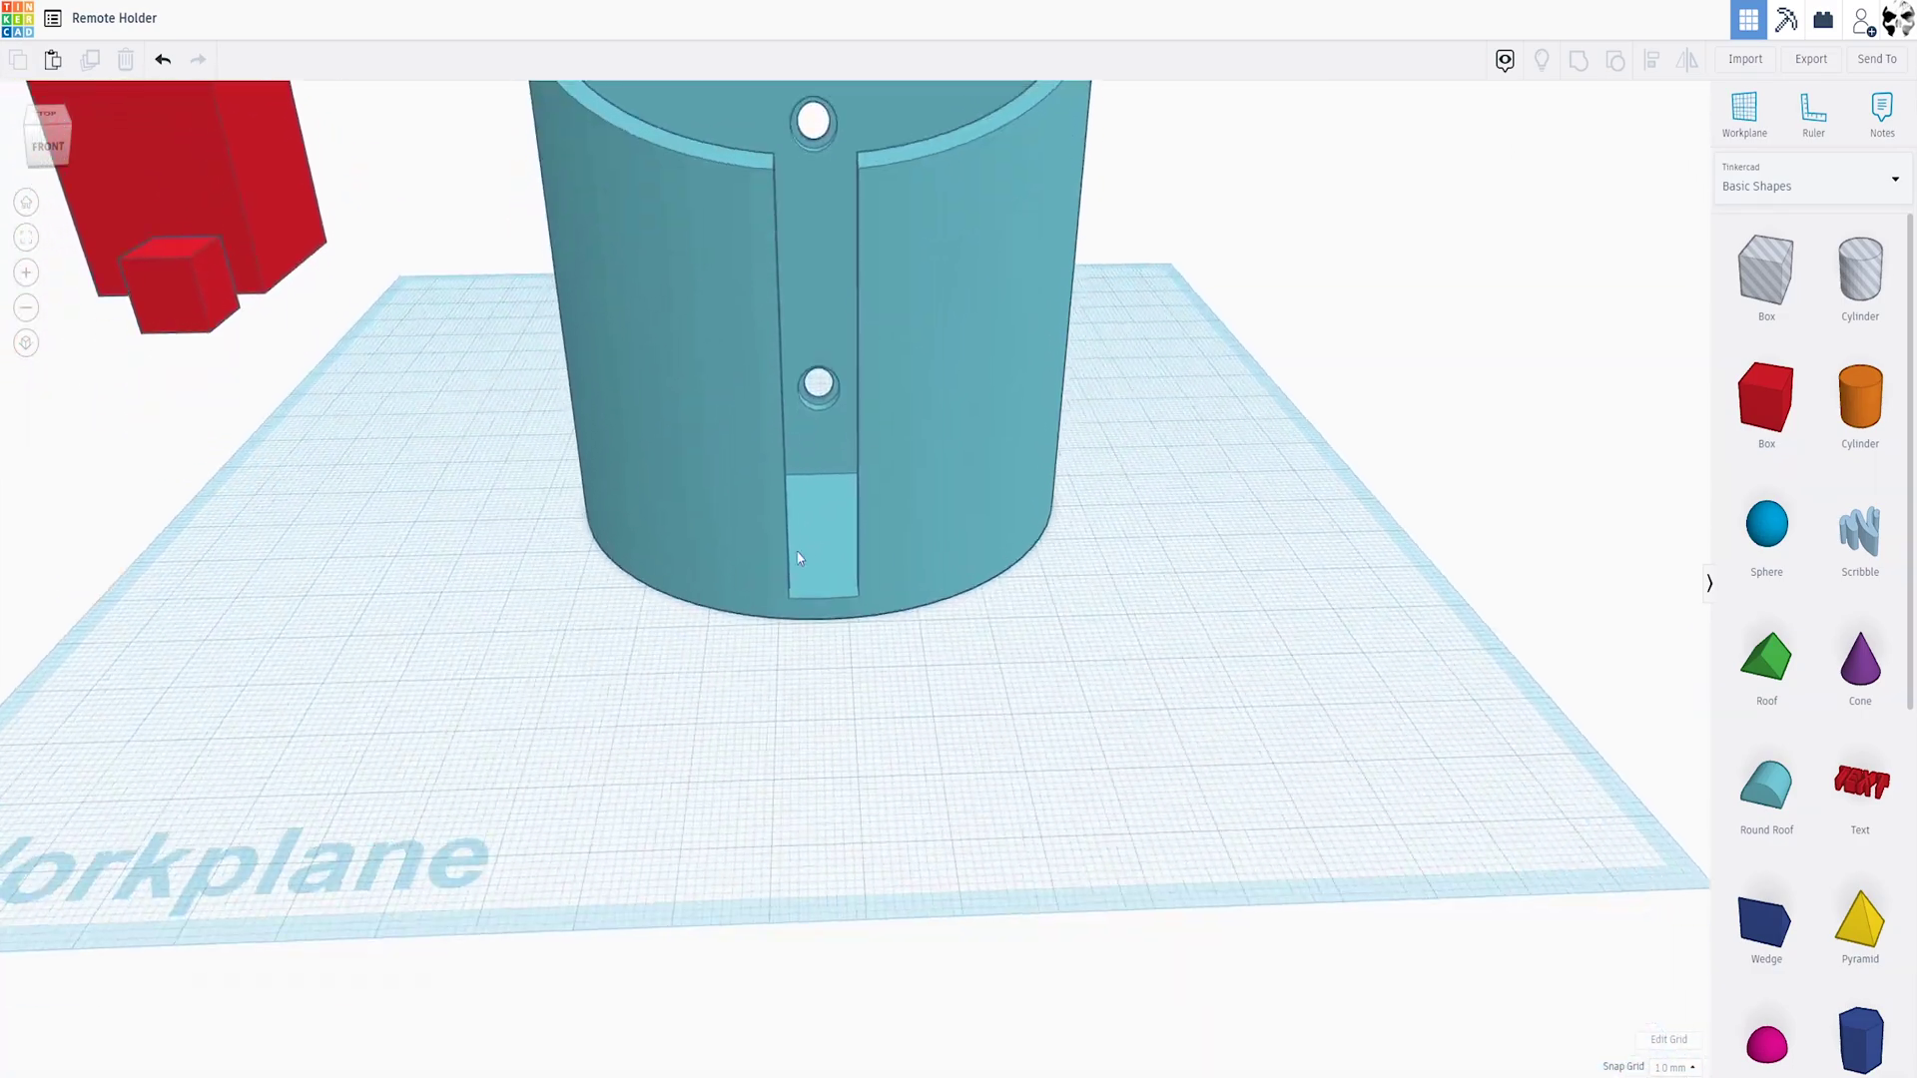
scroll(805, 792, down, 3)
scroll(804, 793, up, 5)
middle_drag(669, 497, 736, 814)
right_drag(796, 817, 941, 708)
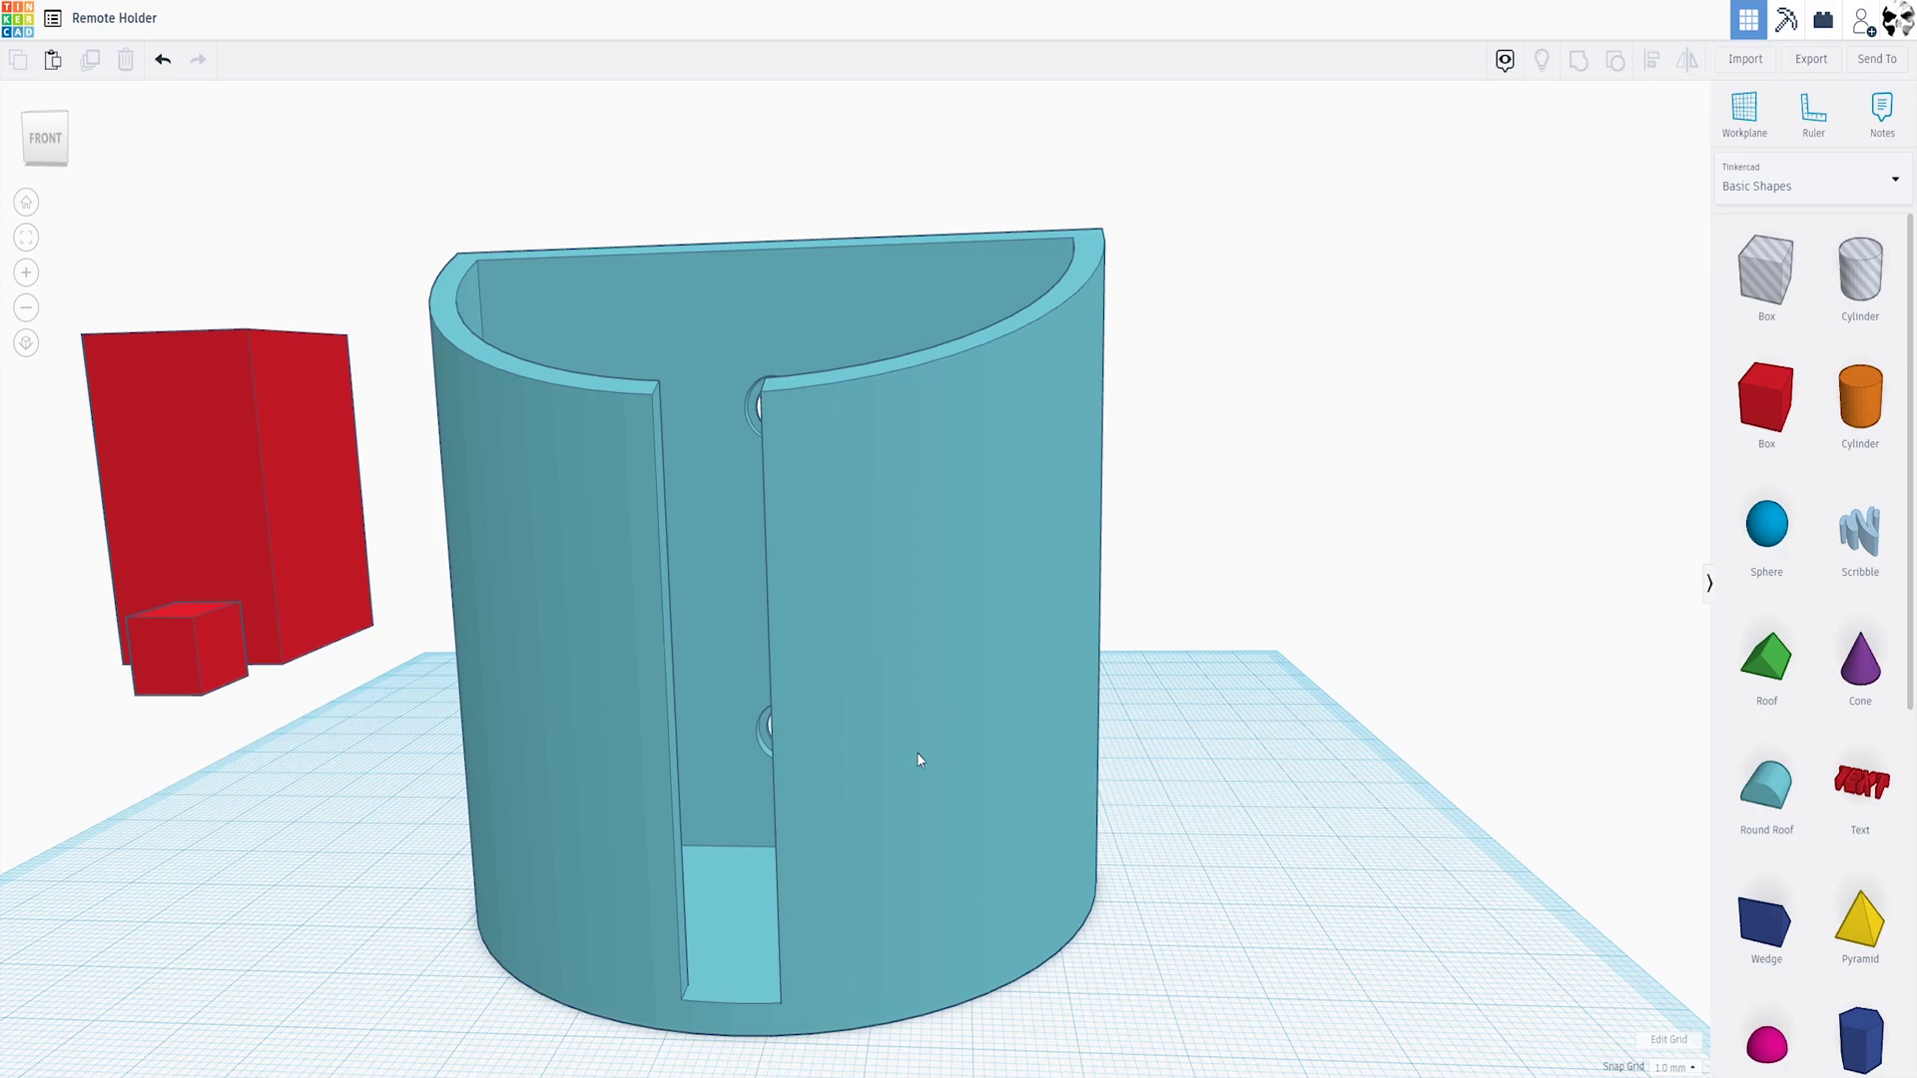
right_drag(918, 759, 751, 743)
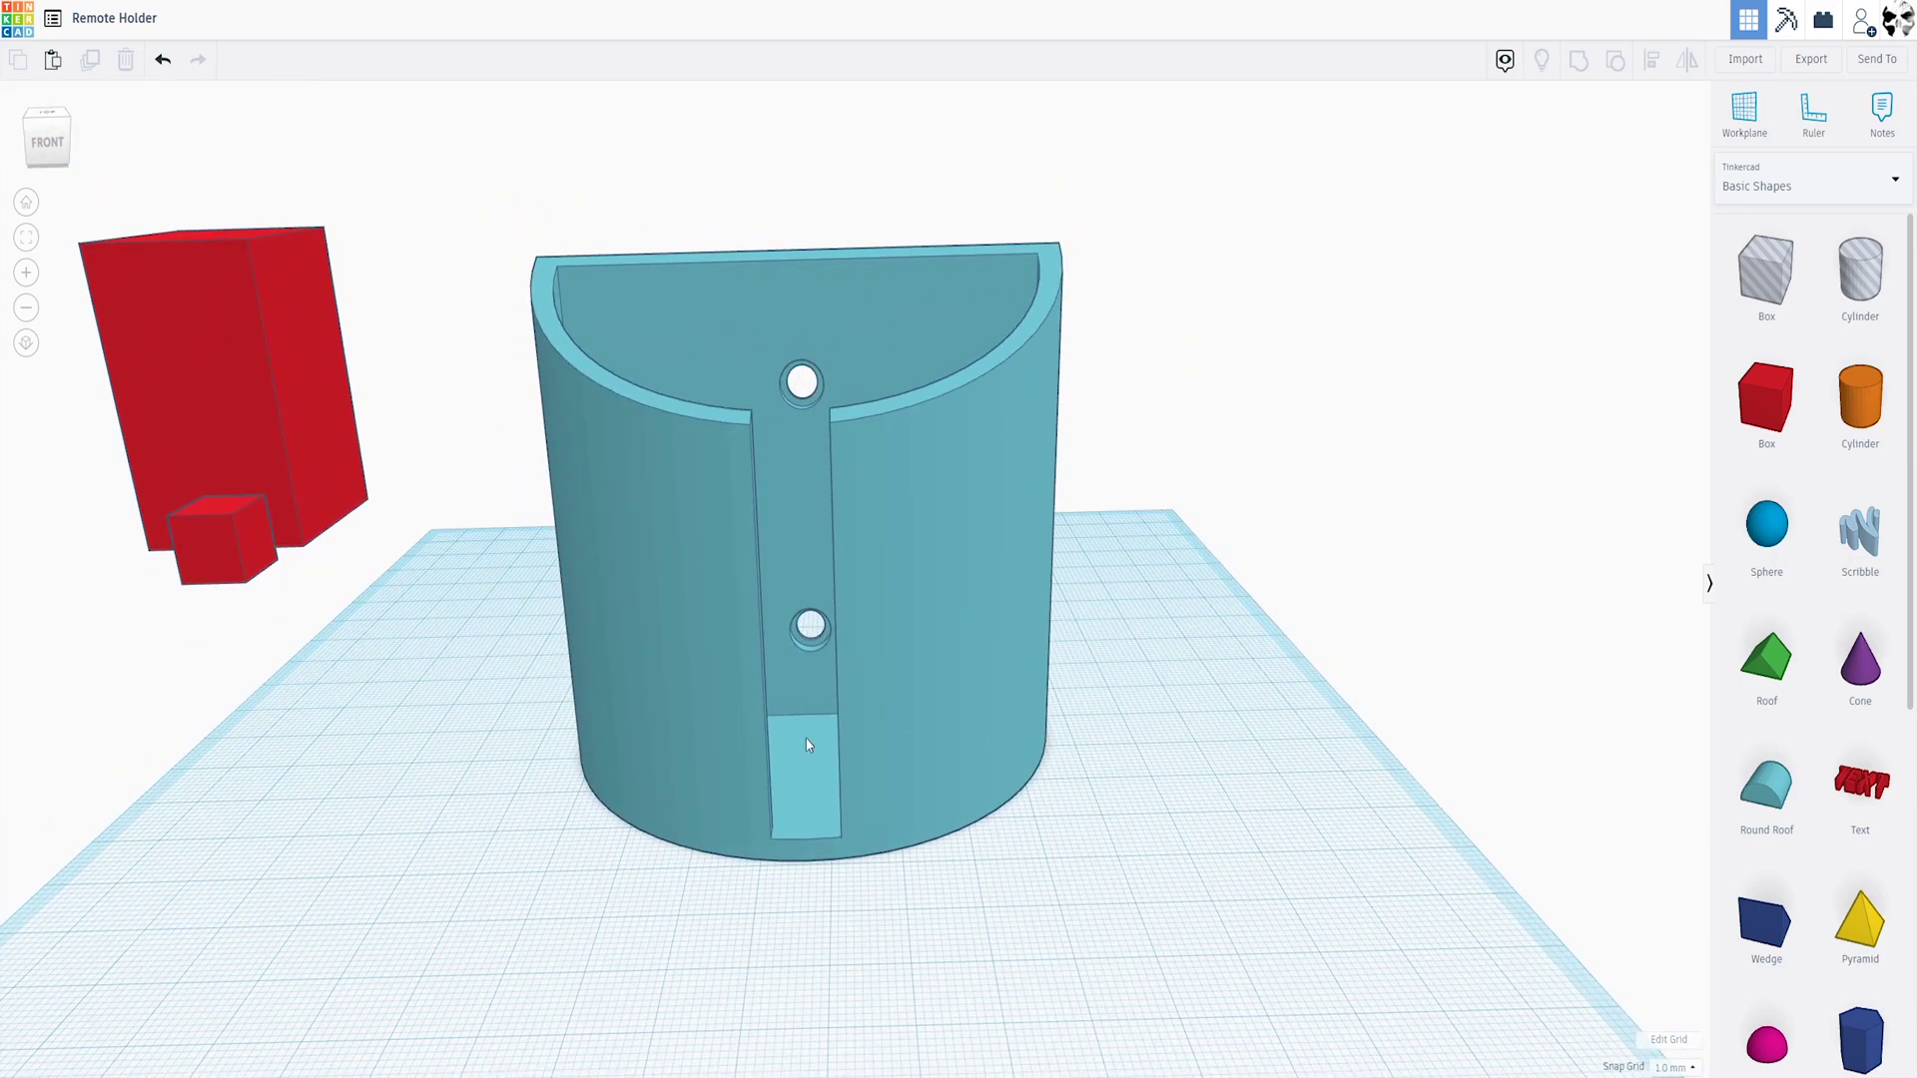
mouse_move(810, 756)
right_down()
mouse_move(834, 748)
mouse_move(757, 735)
mouse_move(775, 535)
mouse_move(758, 665)
mouse_move(774, 748)
right_up()
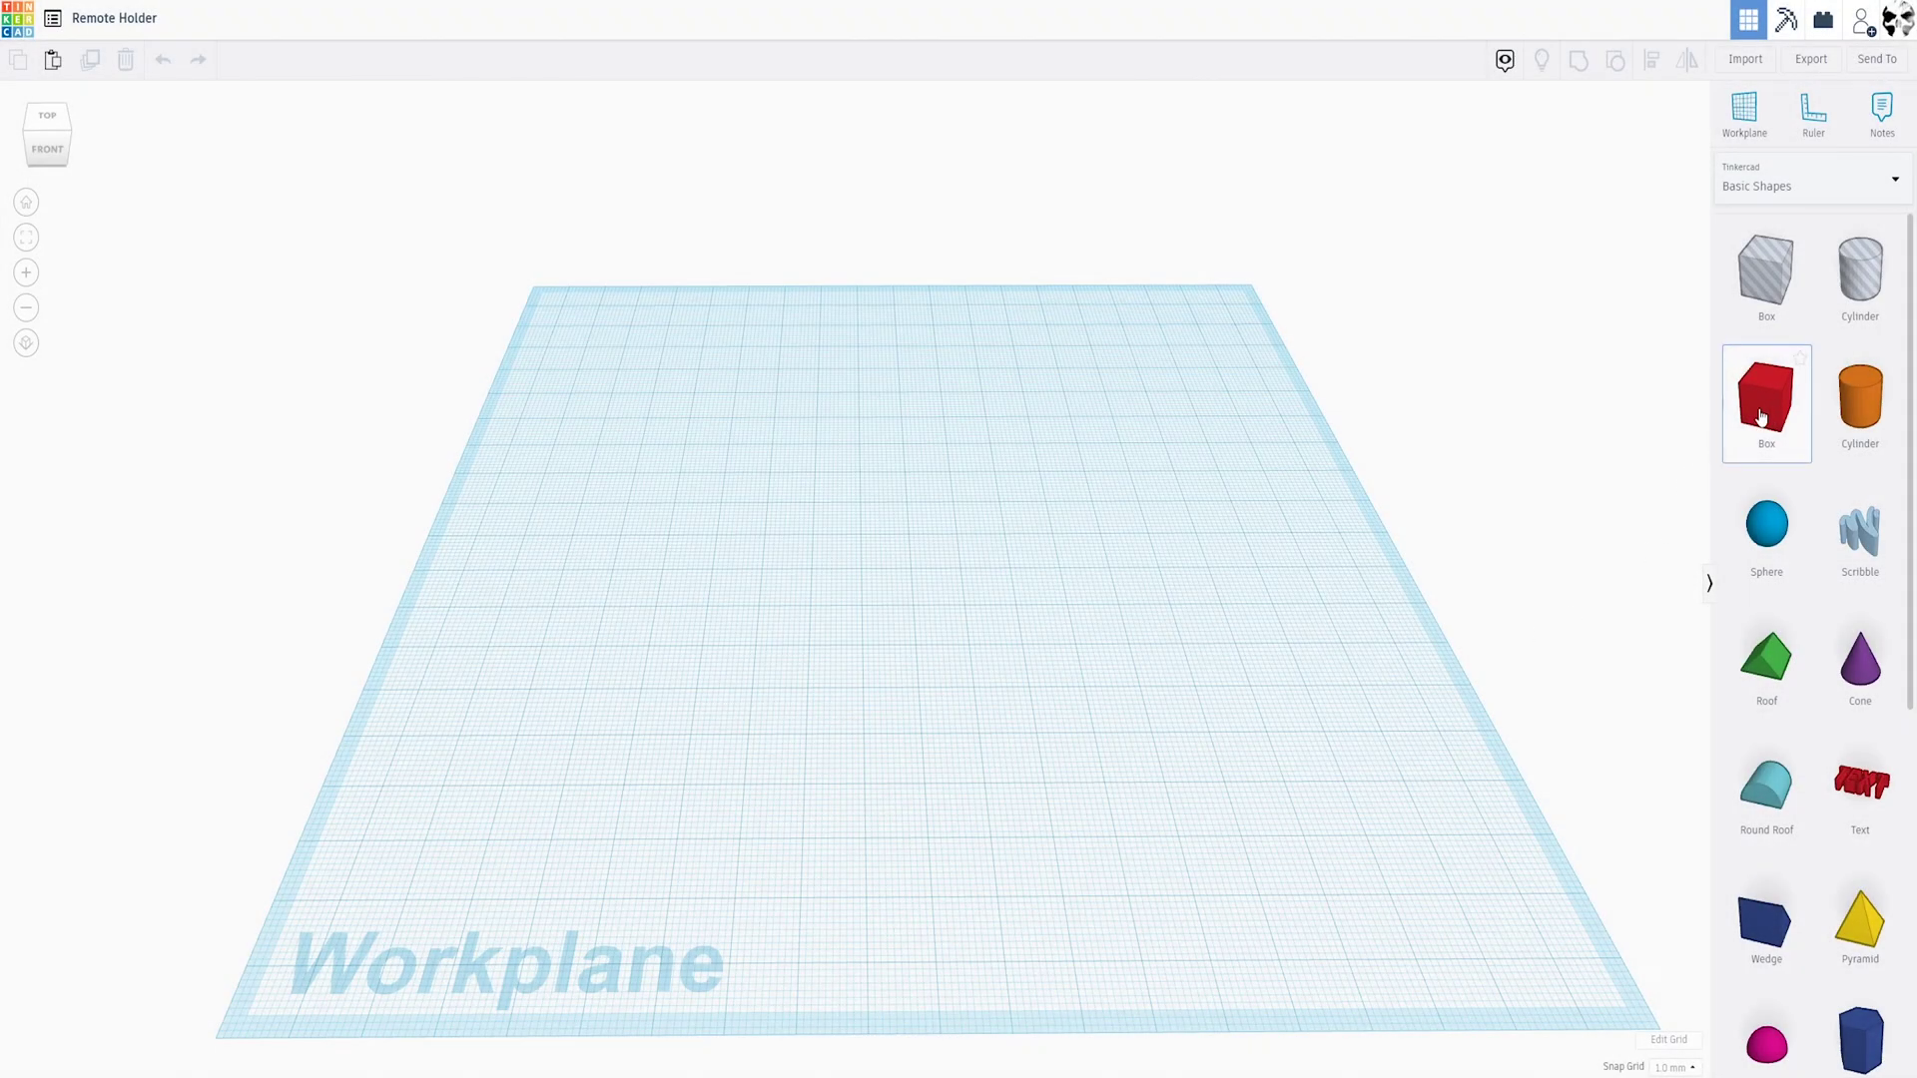
Place a solid box on the empty workplane and set its base to 48 mm wide and 23 mm deep
drag(1762, 417, 805, 688)
click(933, 674)
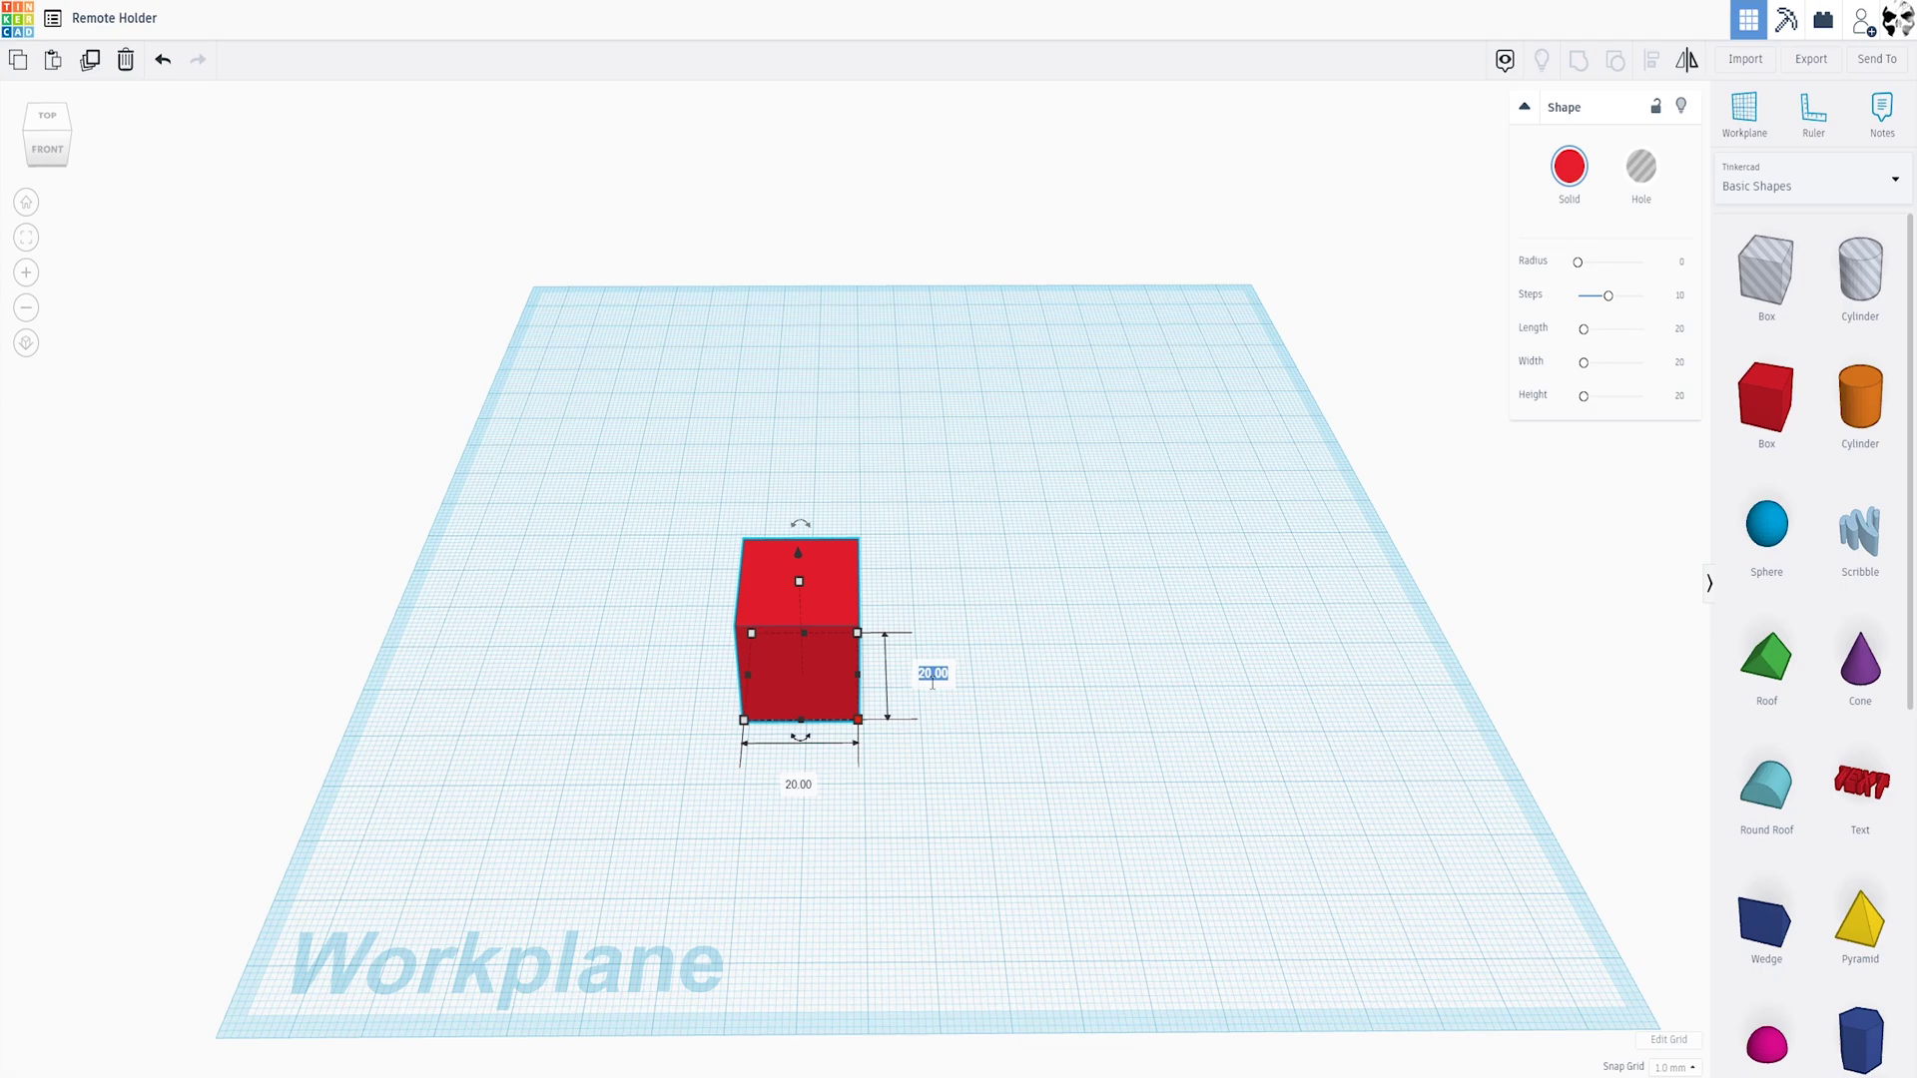
text(23)
key(Return)
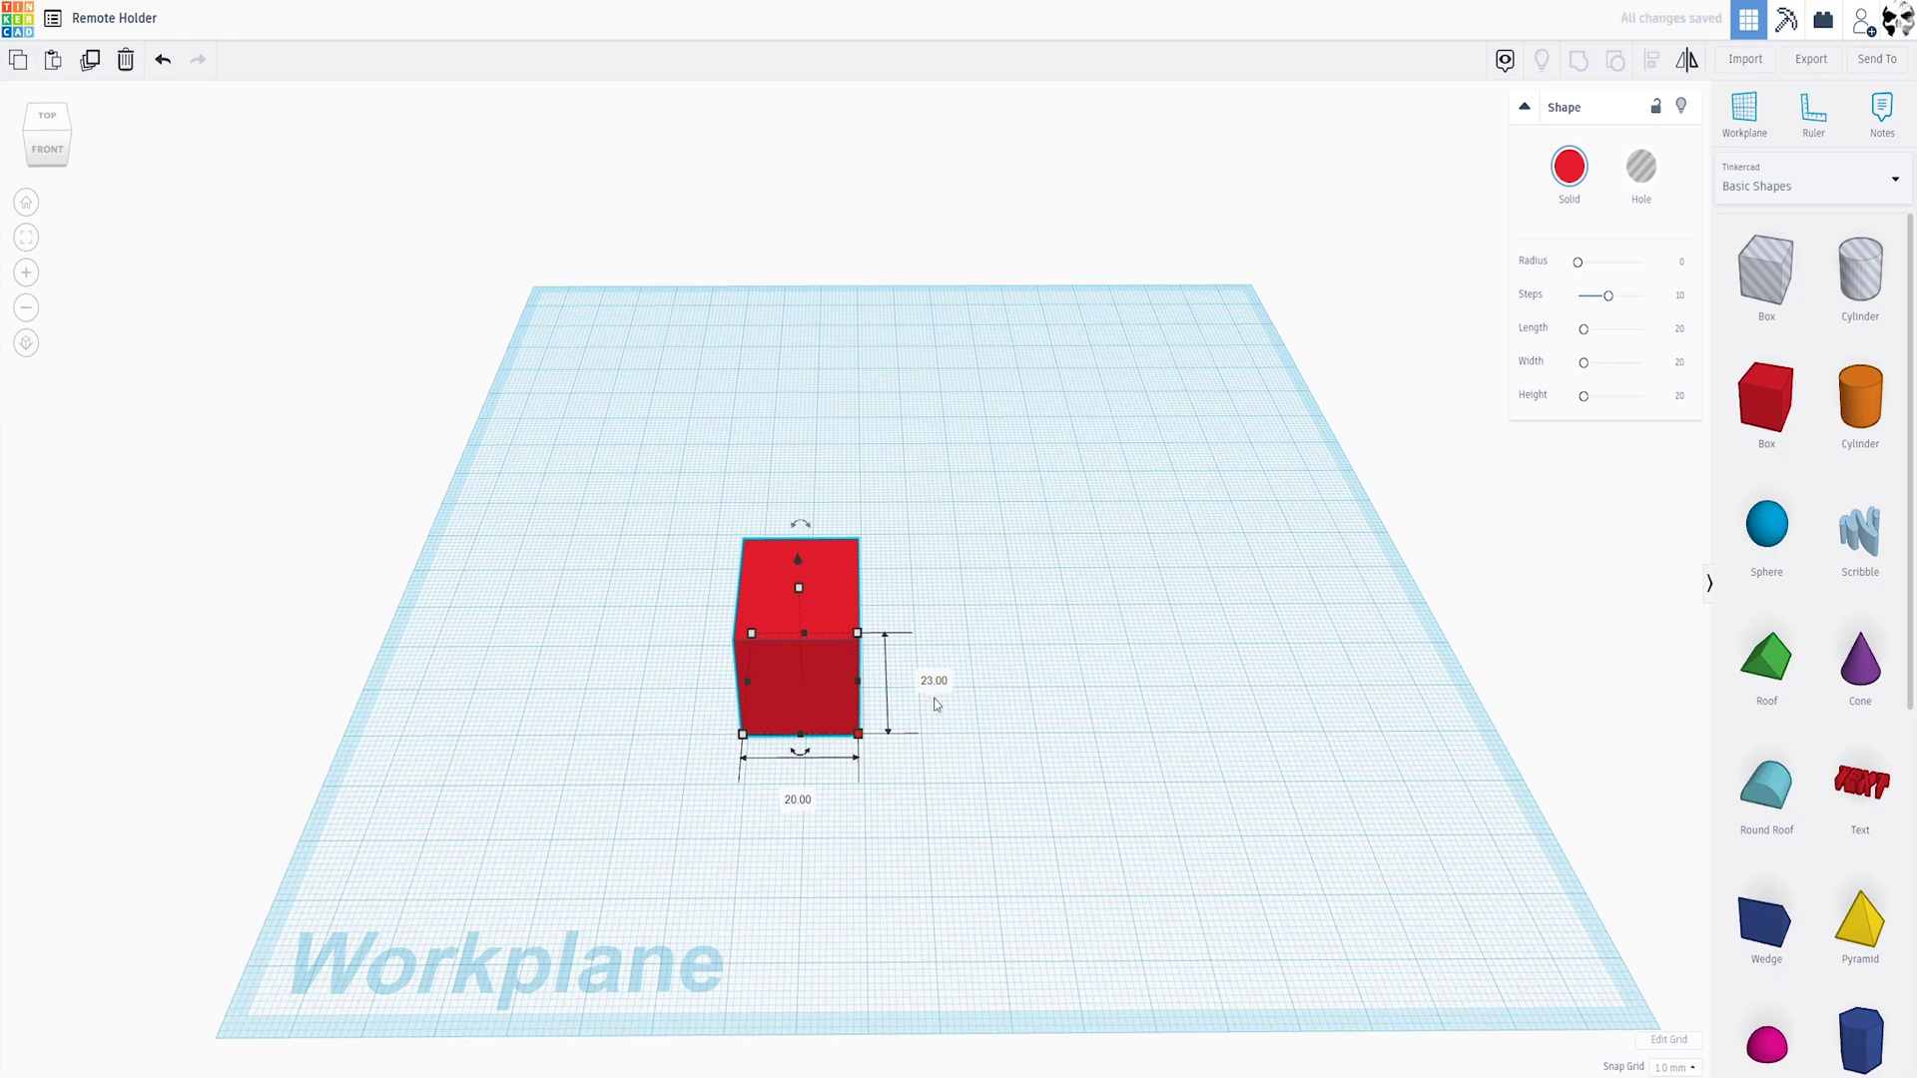
click(797, 799)
text(48)
key(Return)
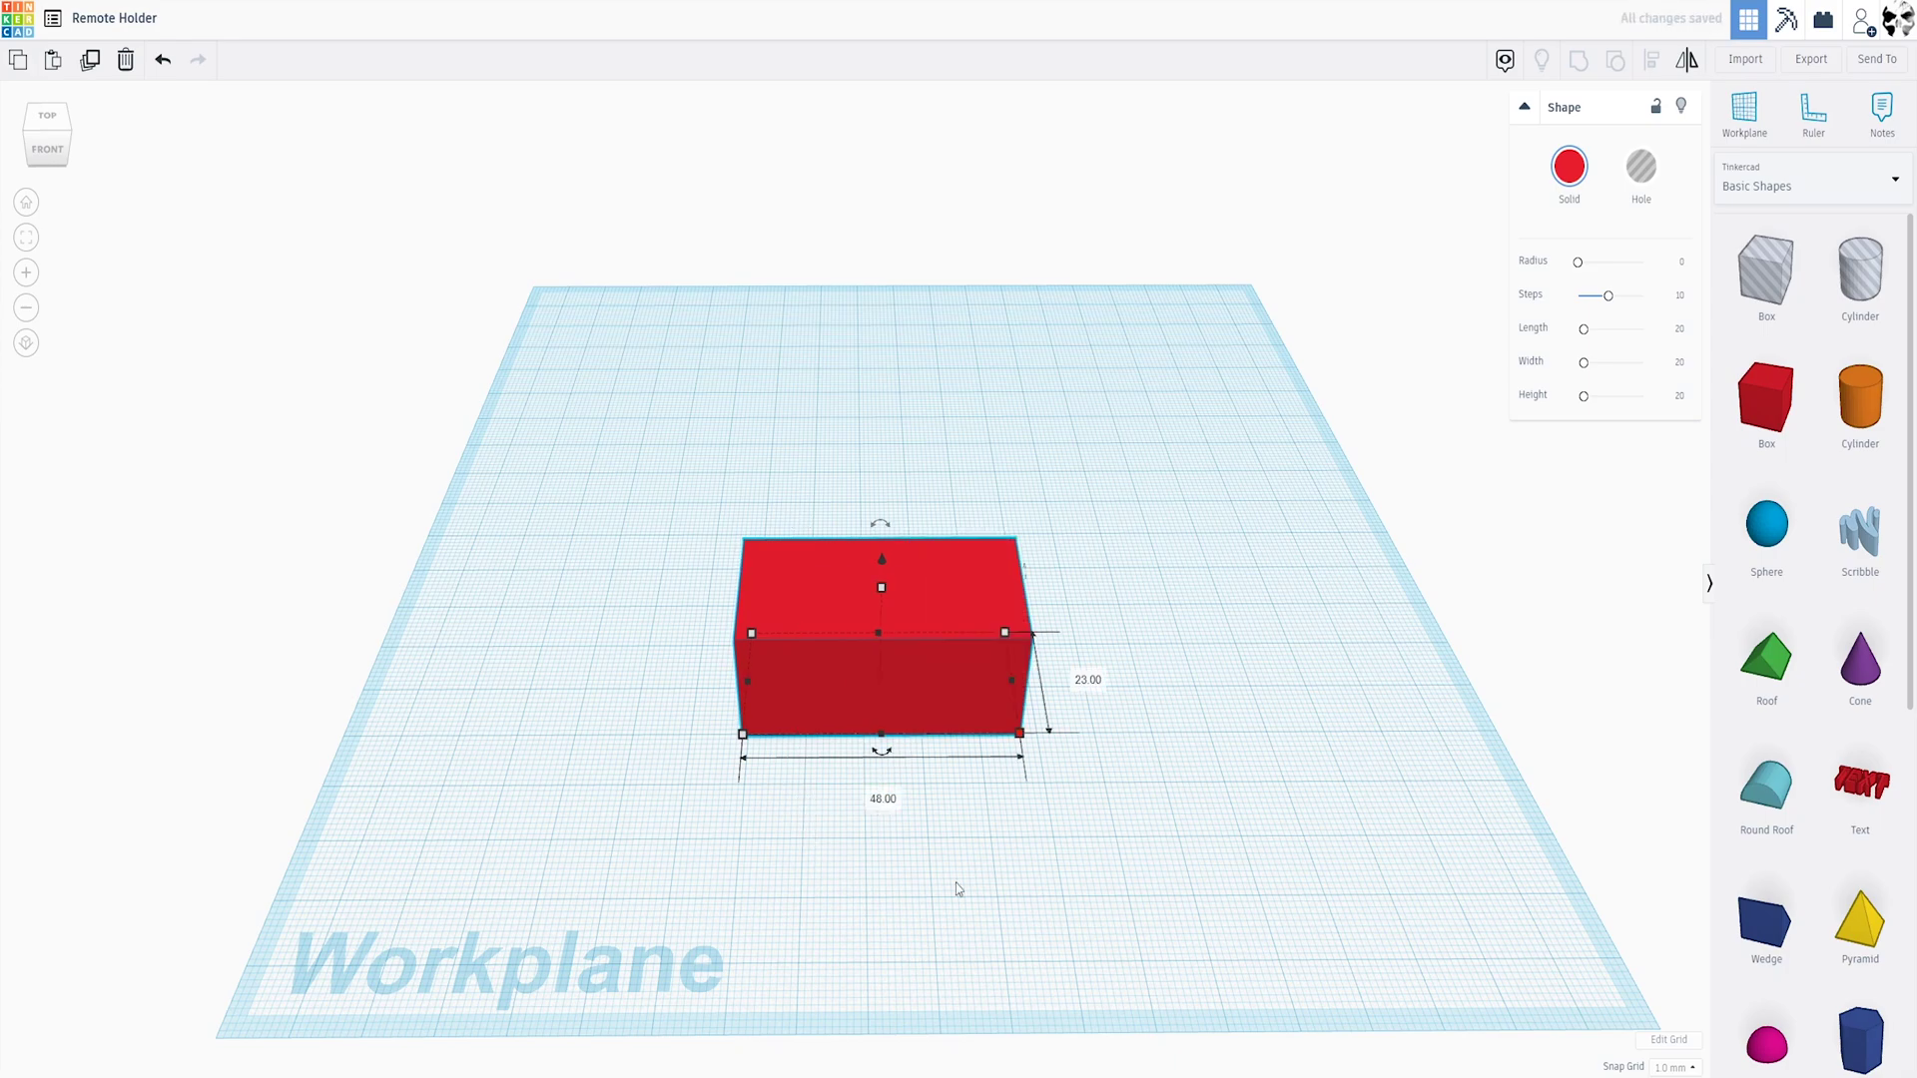
Stretch the box upward from its top face into a tall upright block, keeping its base on the workplane
scroll(983, 902, up, 2)
drag(885, 565, 850, 153)
scroll(907, 633, down, 2)
right_drag(906, 633, 903, 600)
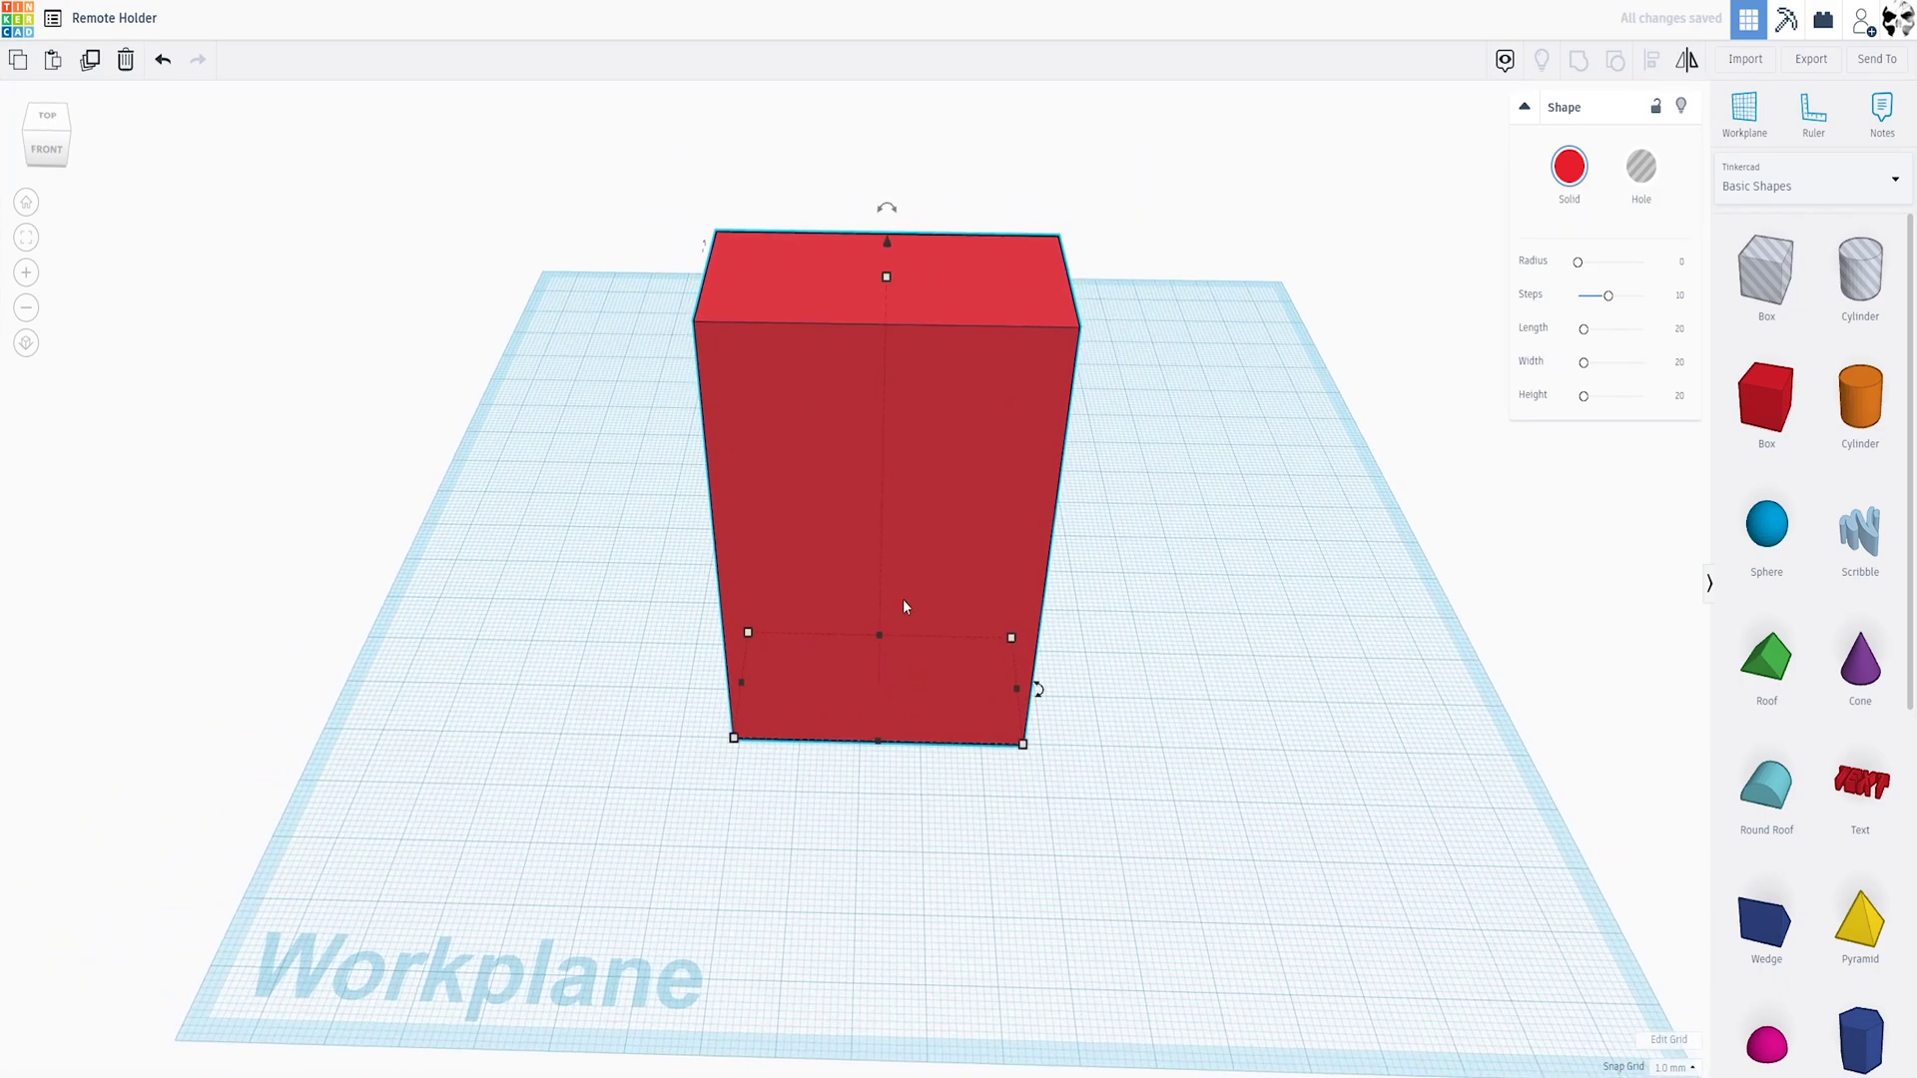
scroll(902, 599, down, 3)
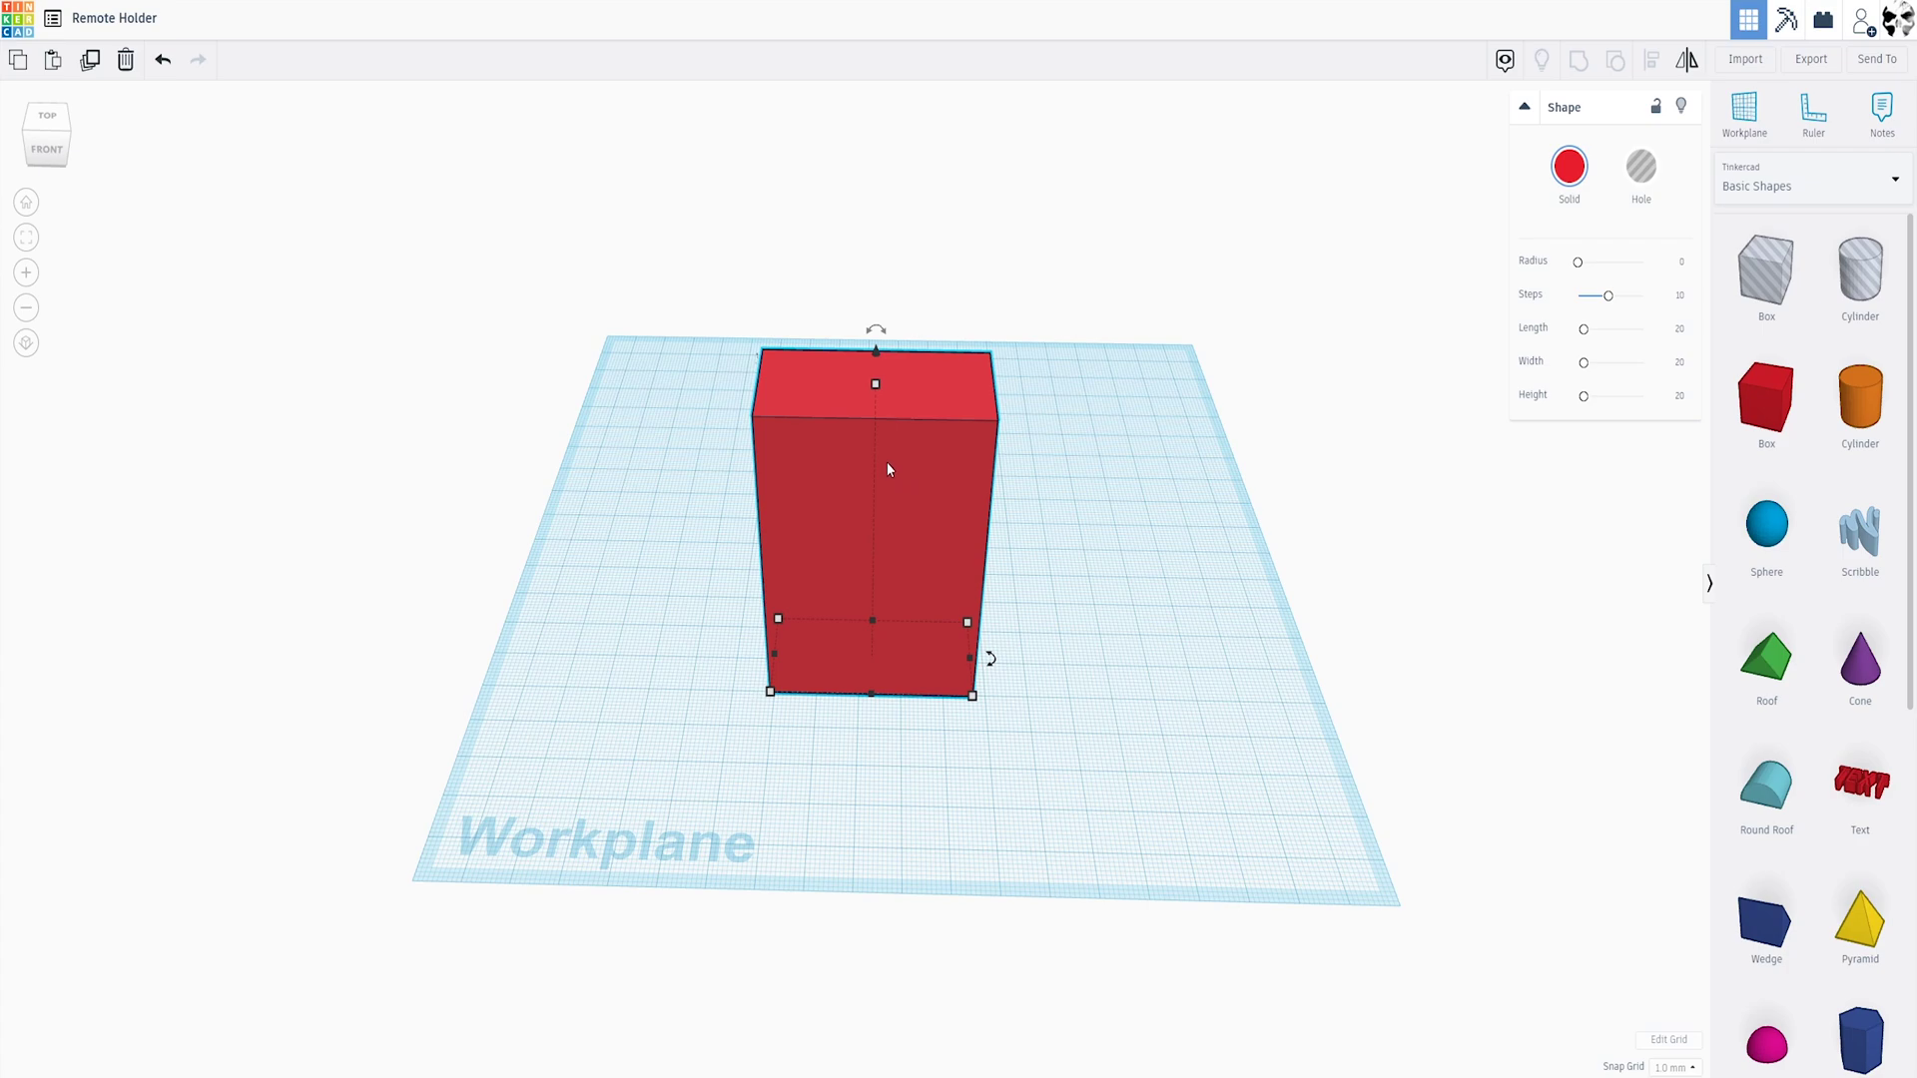
Move the red box to the back-left corner of the workplane and place a round roof shape in the open area
drag(925, 510, 720, 366)
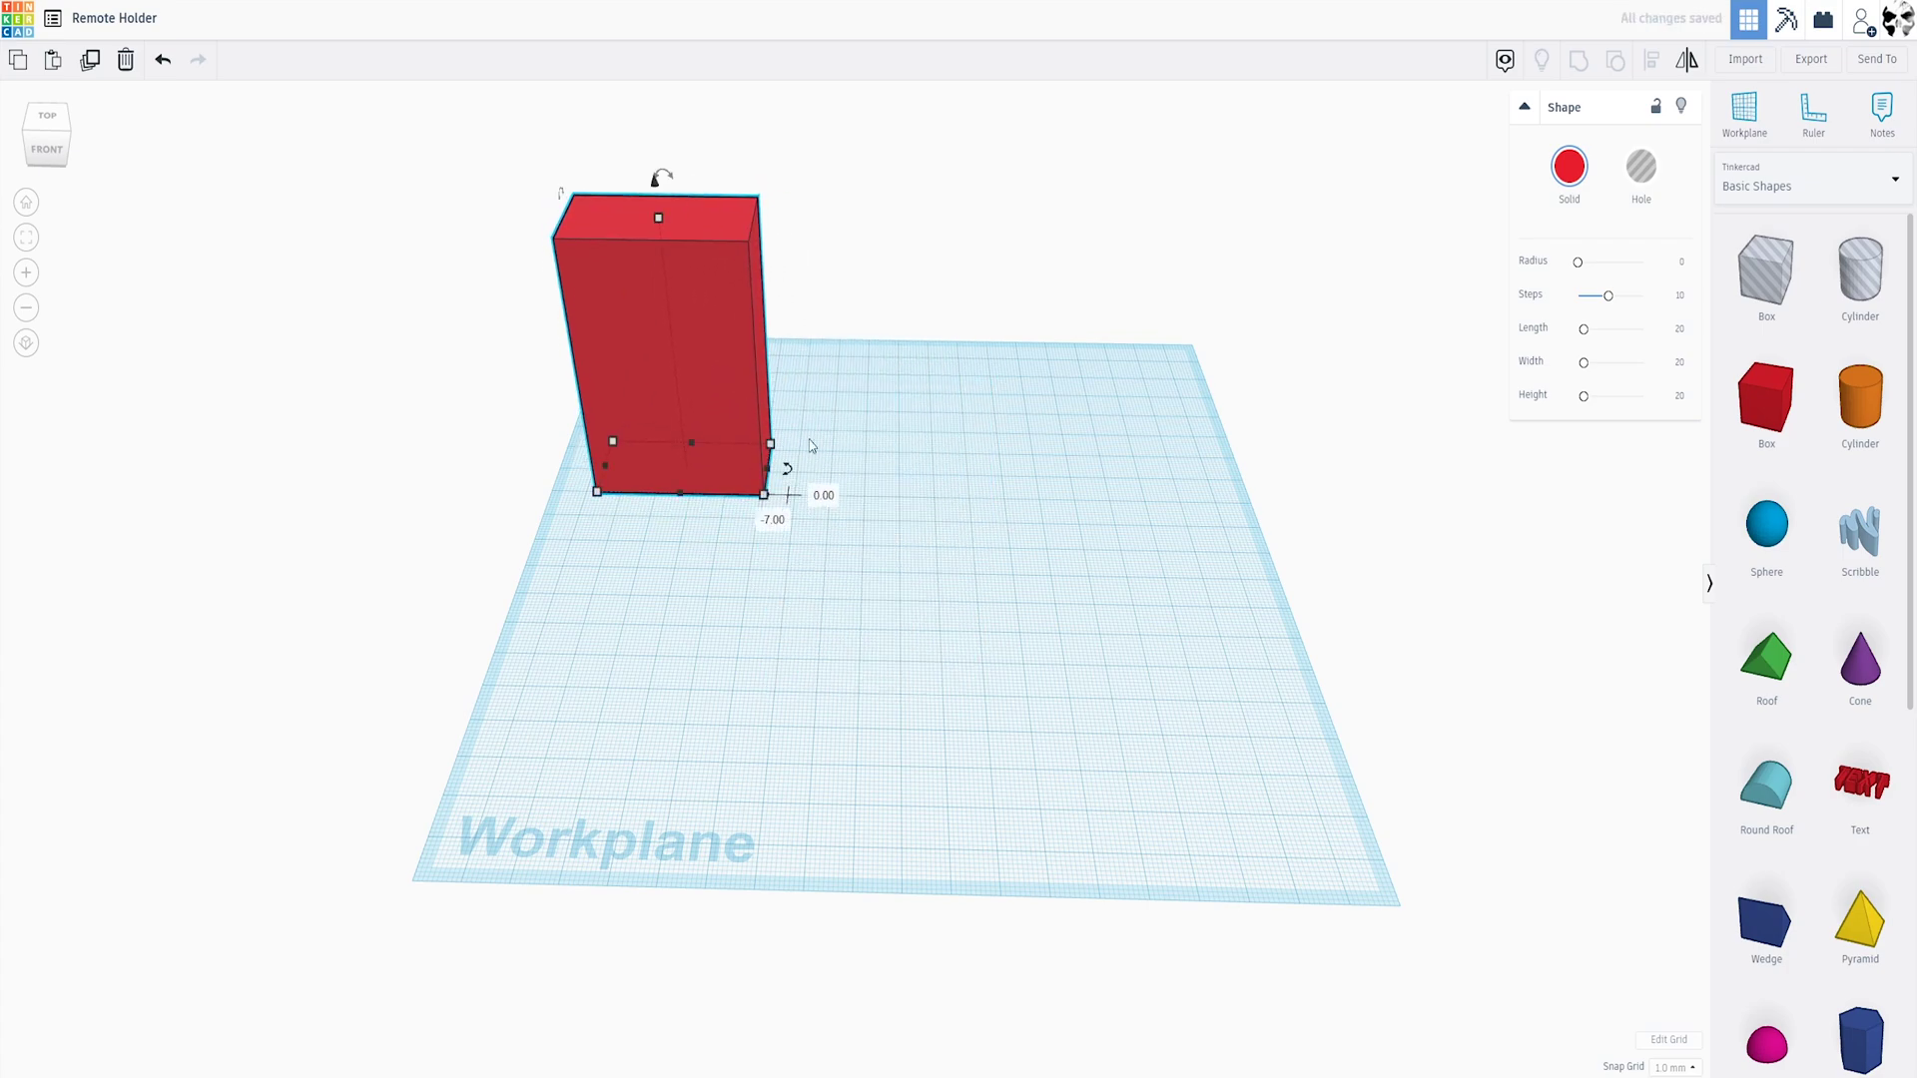
drag(1752, 788, 928, 704)
Rotate the round roof 90° so that it stands upright on its half-circle end
right_drag(804, 815, 1195, 691)
key(f)
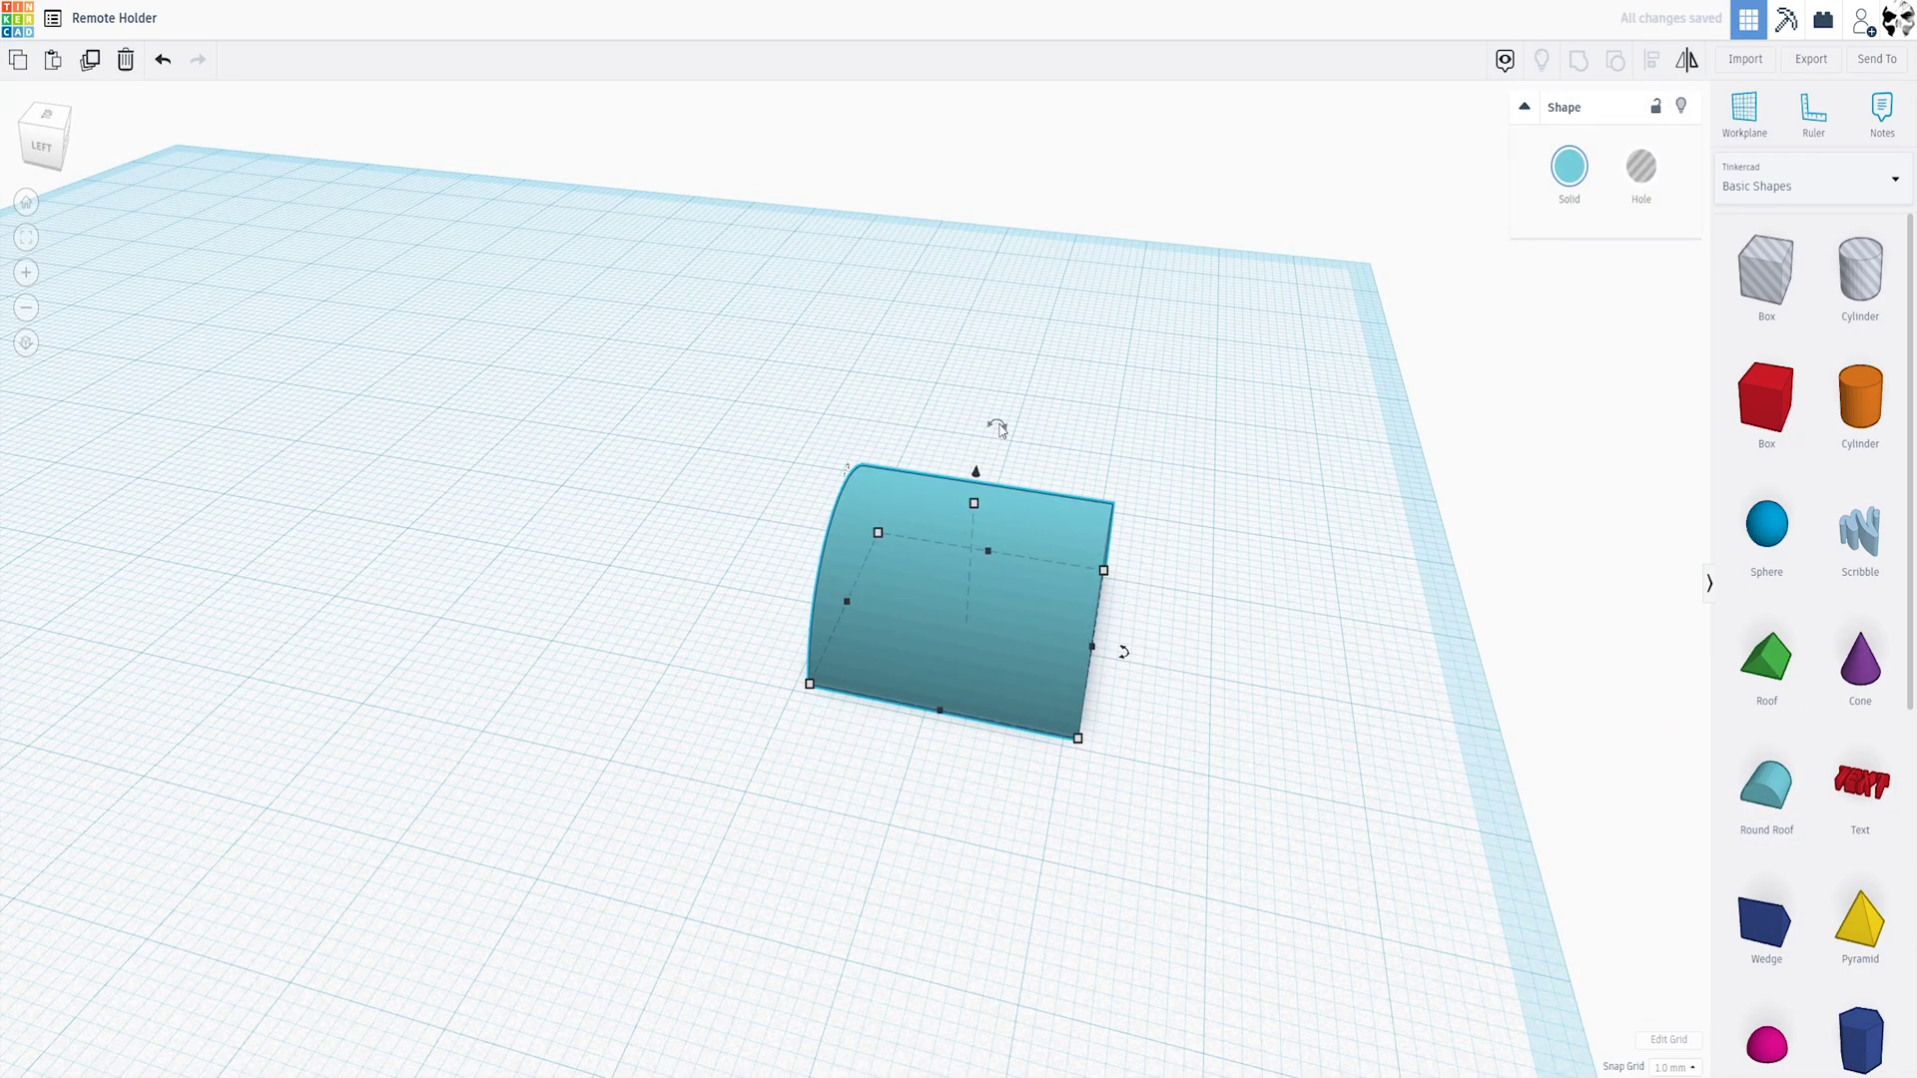
drag(1000, 429, 1003, 359)
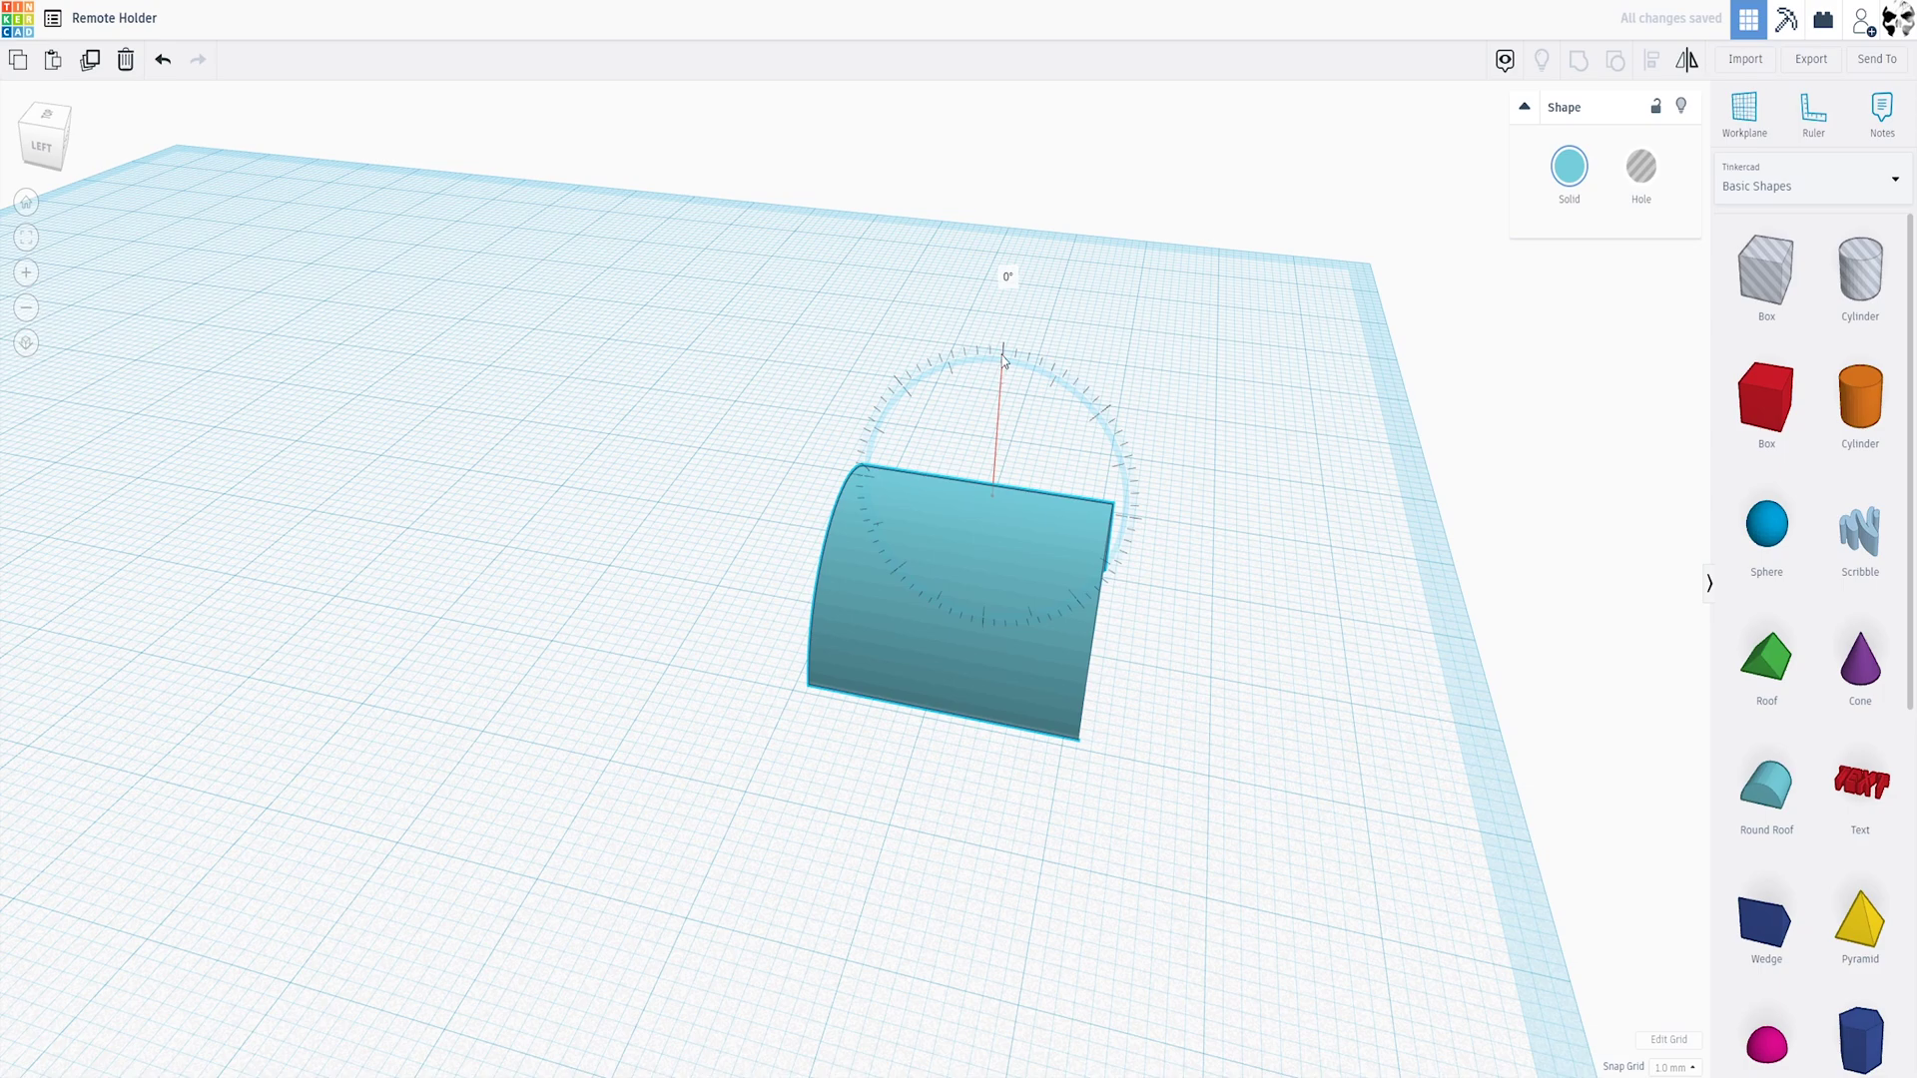
drag(996, 359, 1007, 287)
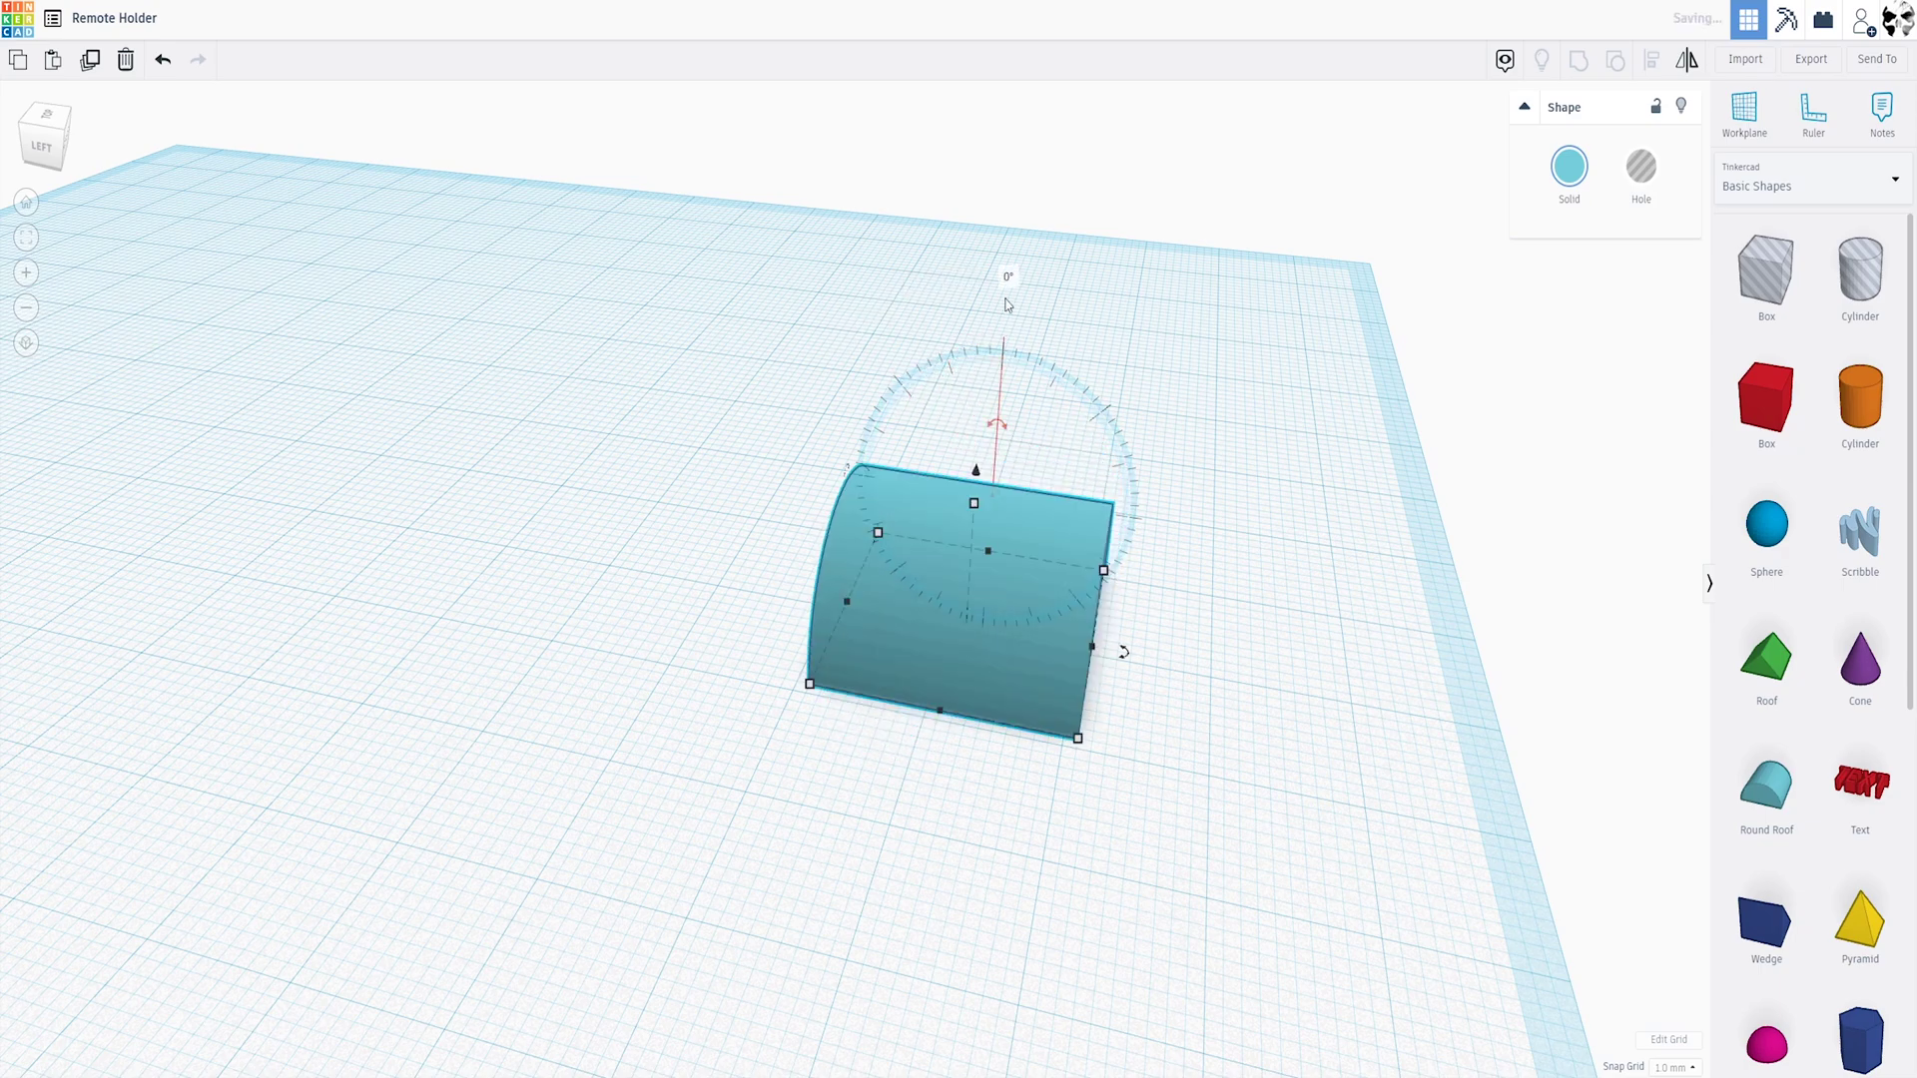
click(1009, 280)
text(90)
key(Return)
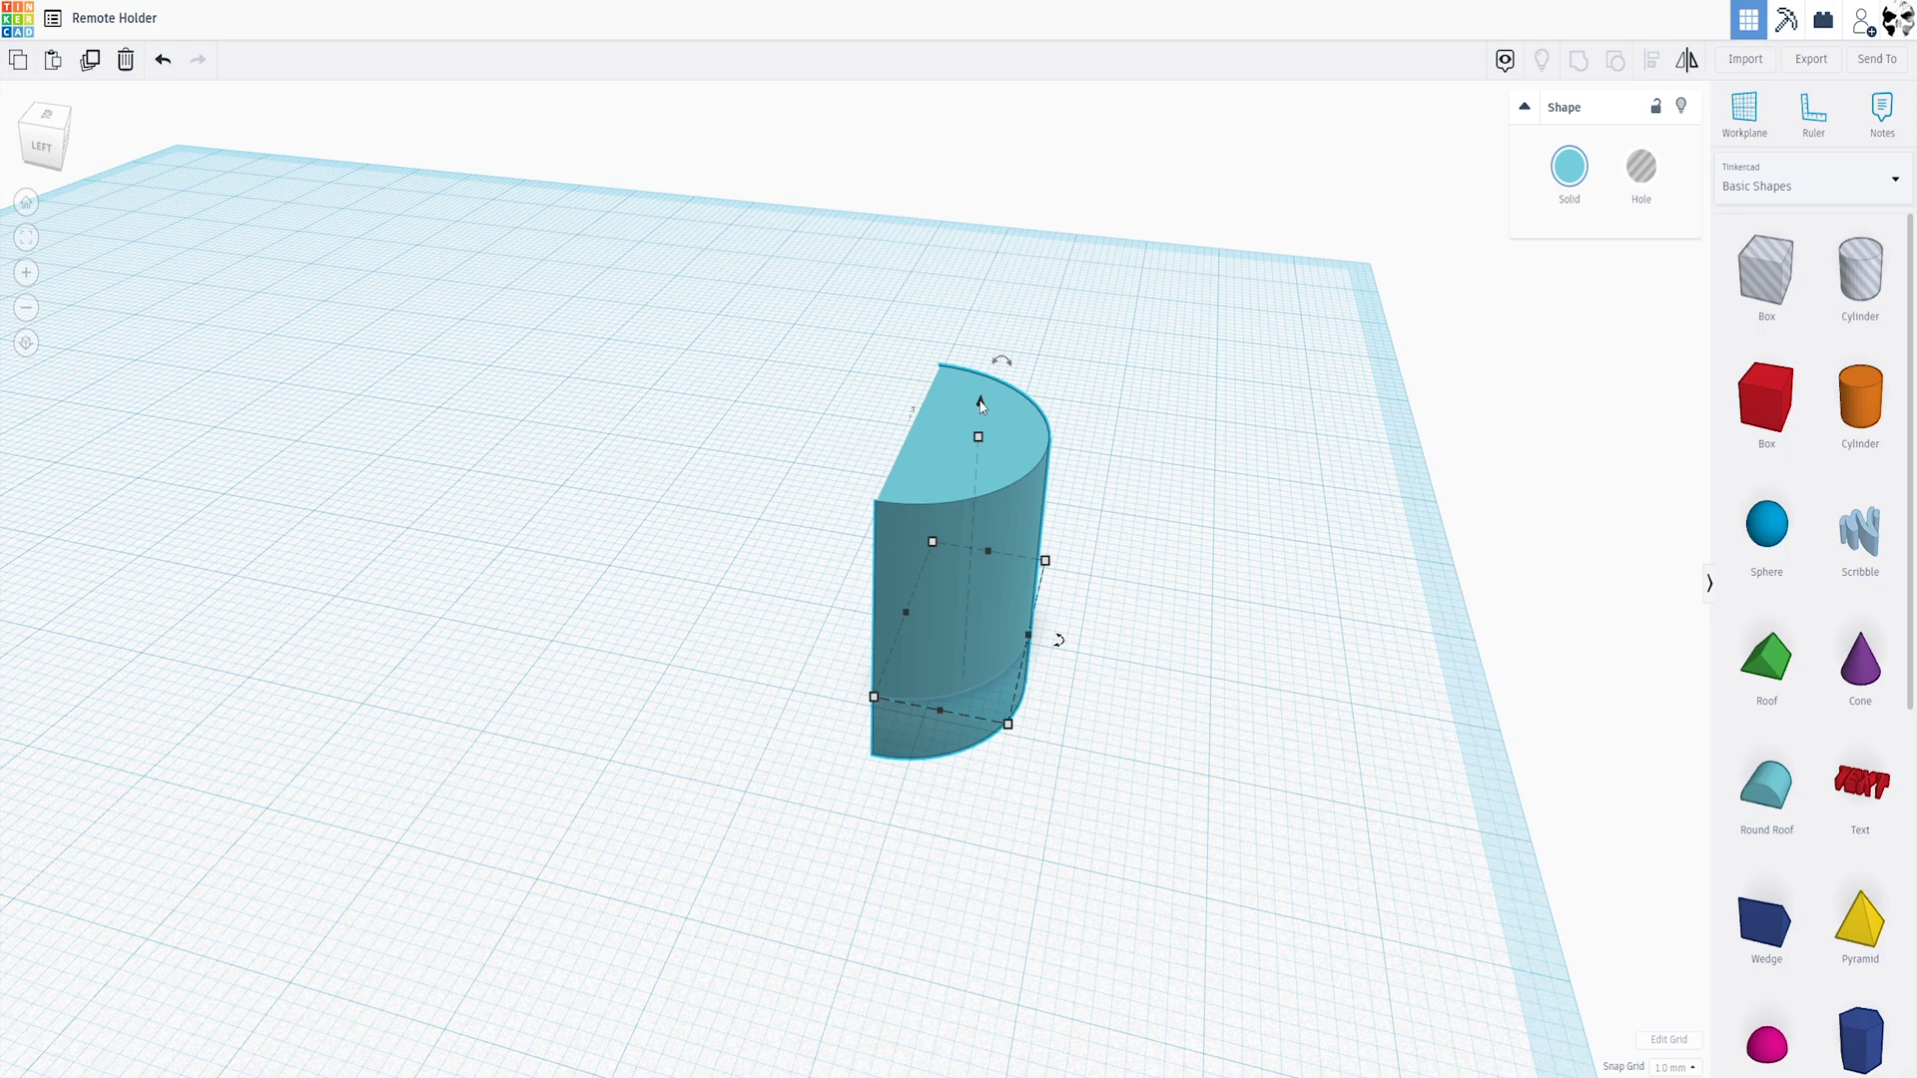
Raise the upright half-round onto the workplane and set its elevation to 0
drag(980, 405, 985, 328)
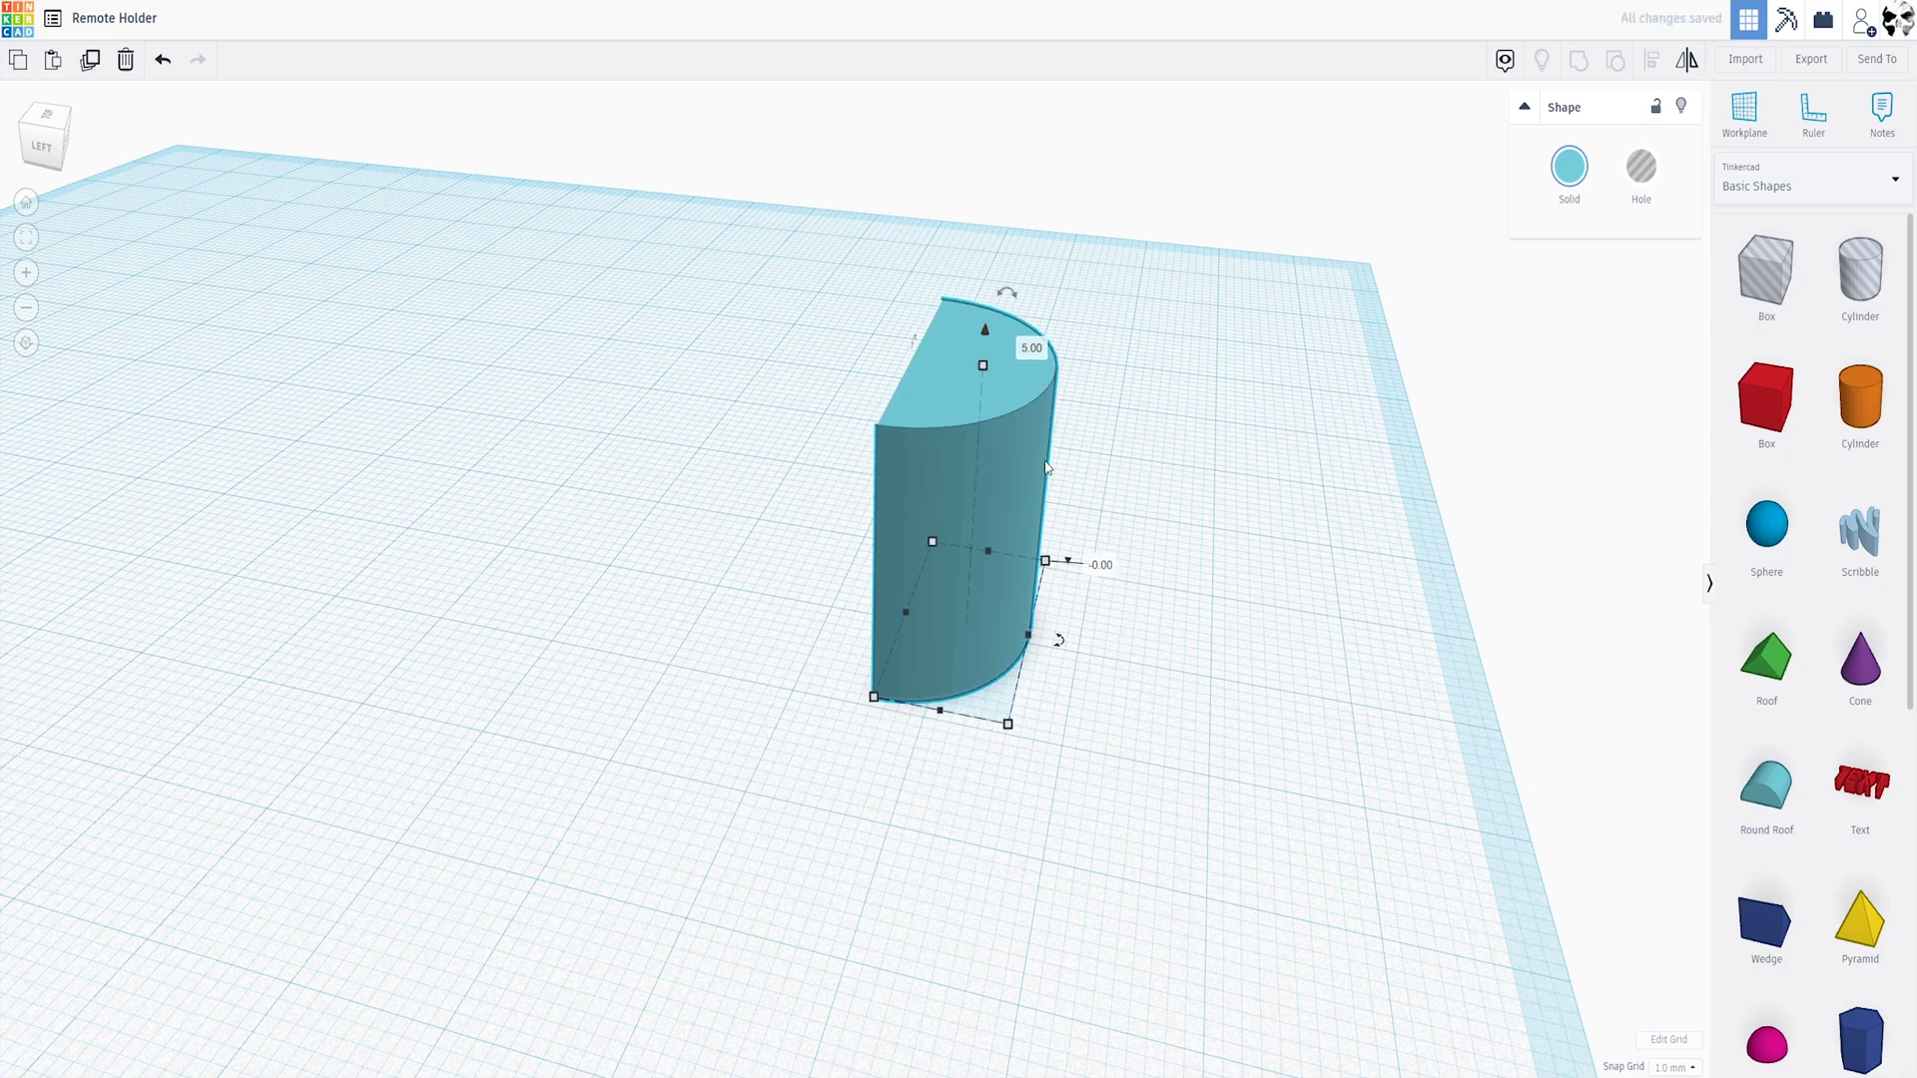
click(1102, 566)
key(Return)
right_drag(1022, 743, 1052, 840)
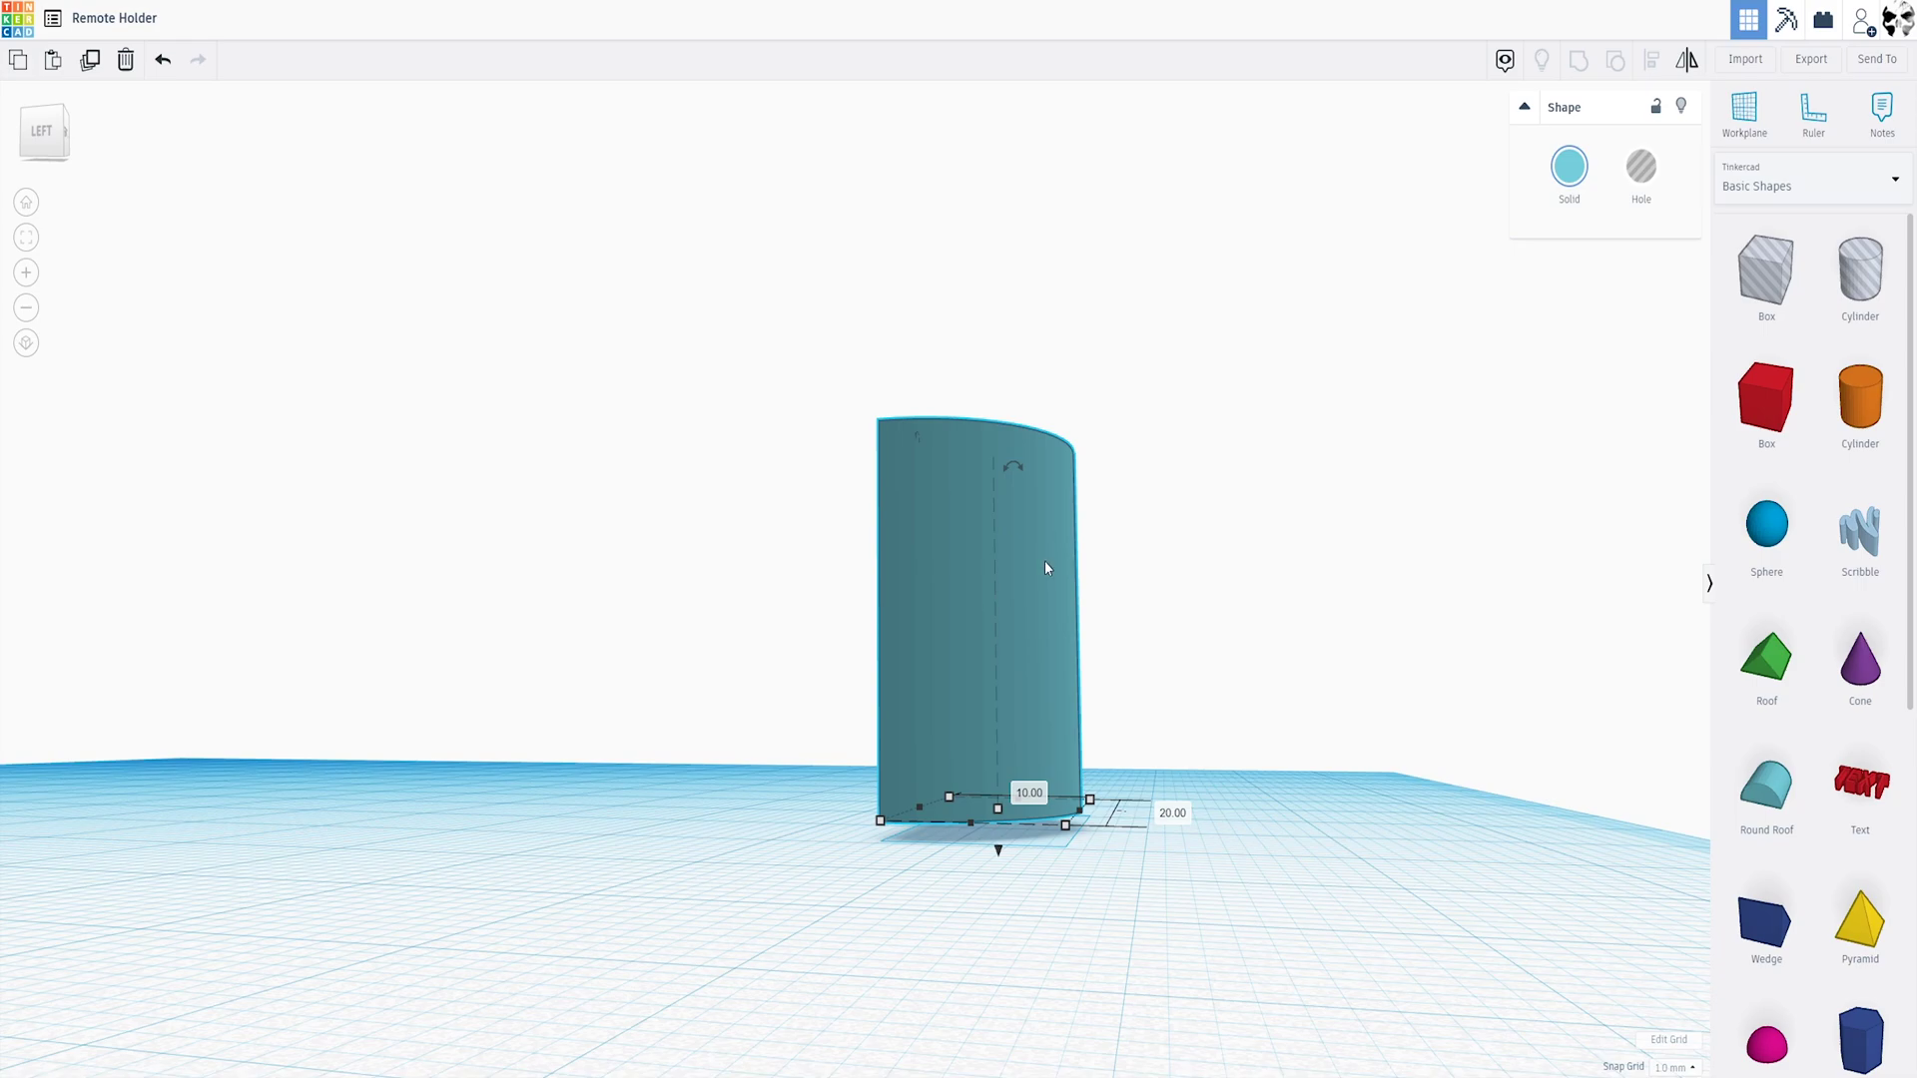
right_drag(1045, 567, 1035, 593)
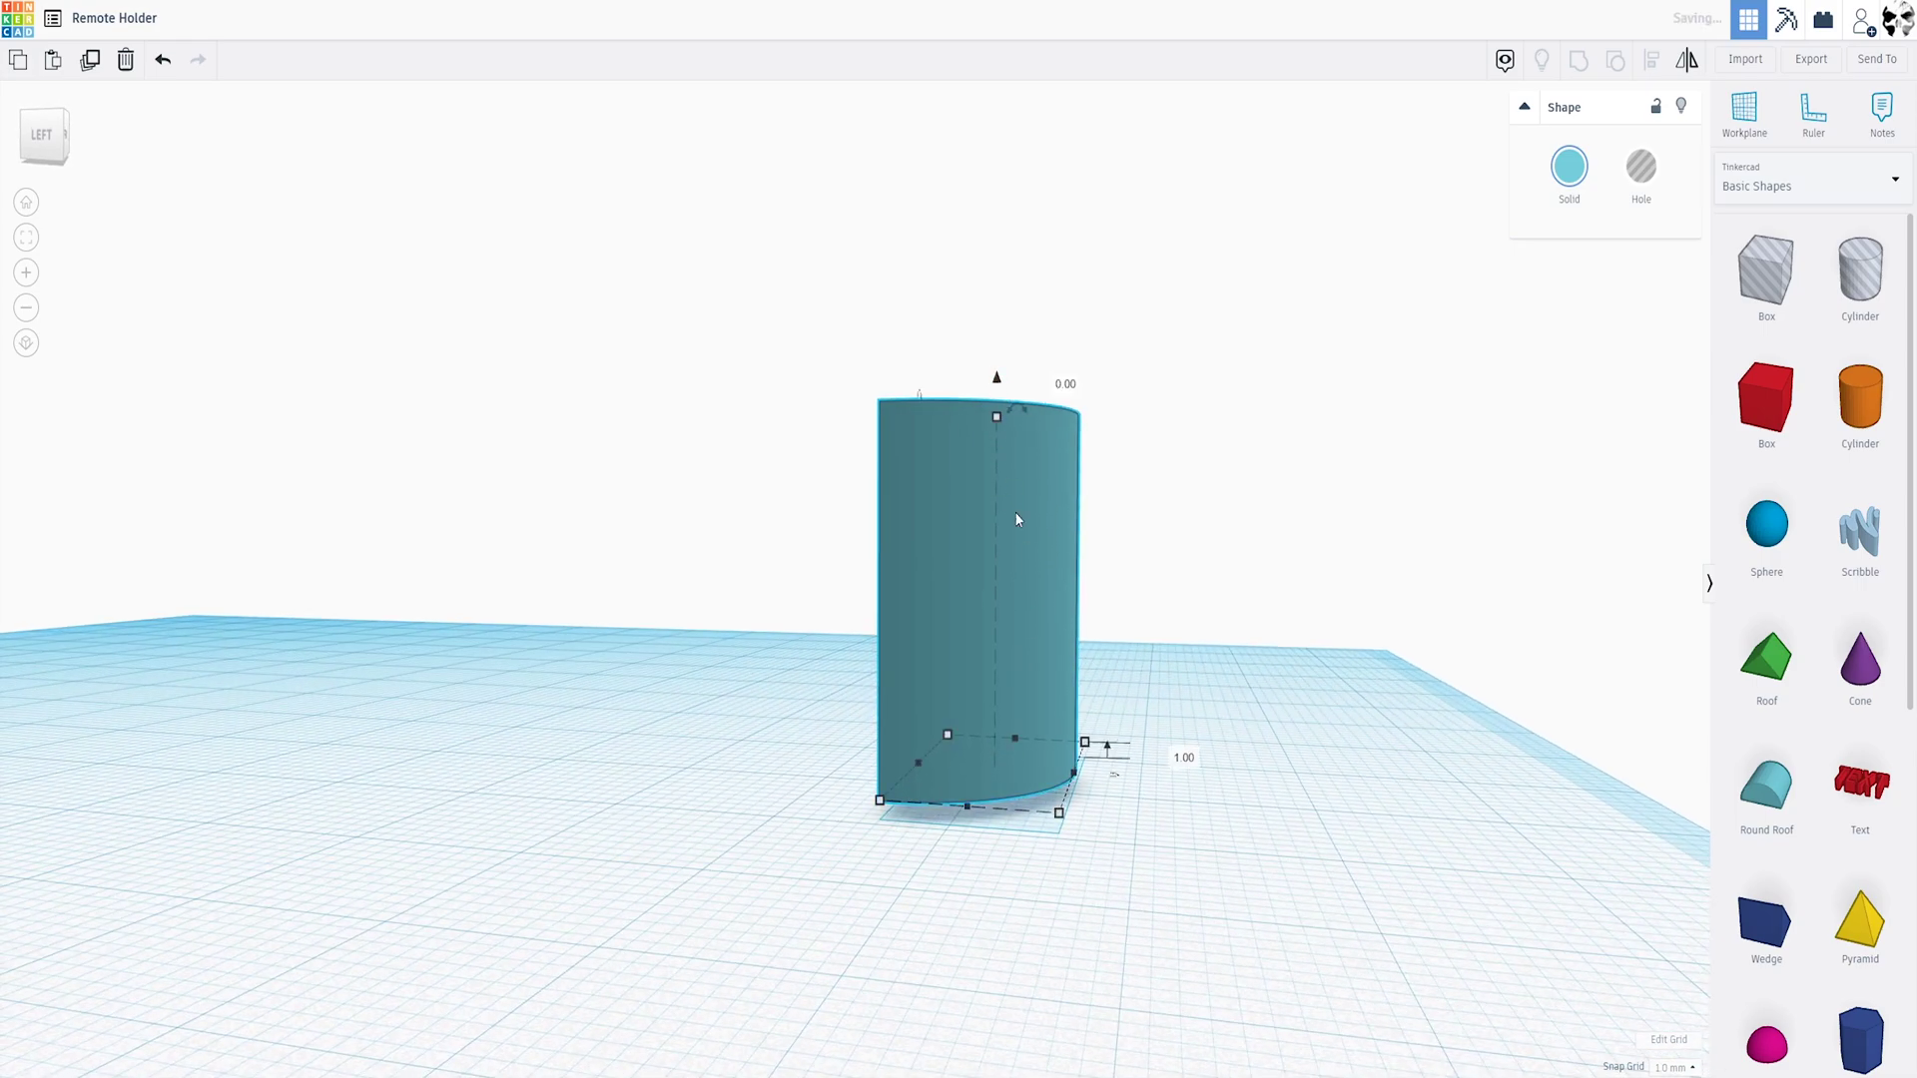
click(1176, 751)
key(ctrl+Down)
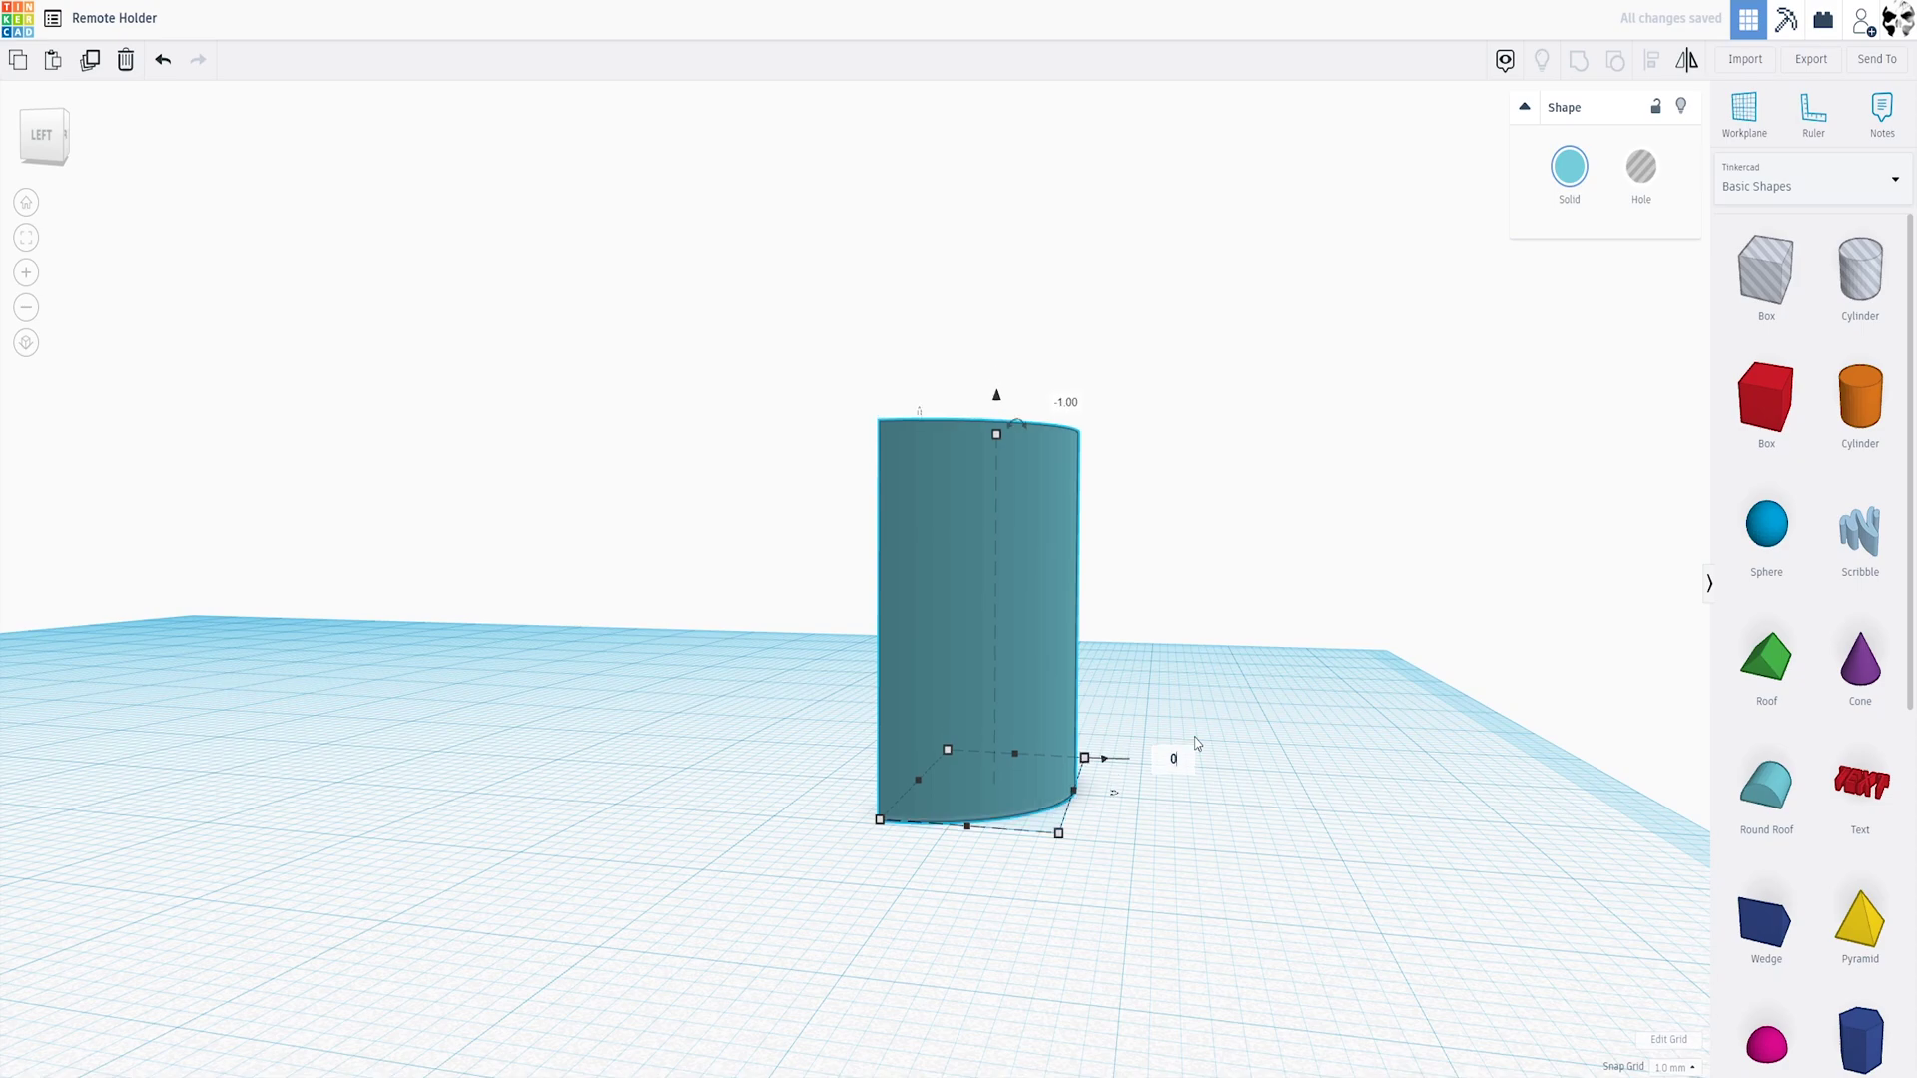
key(Return)
Turn the half-round into a hole and scale it up proportionally to 62 mm wide and 31 mm deep
right_drag(1362, 698, 1220, 660)
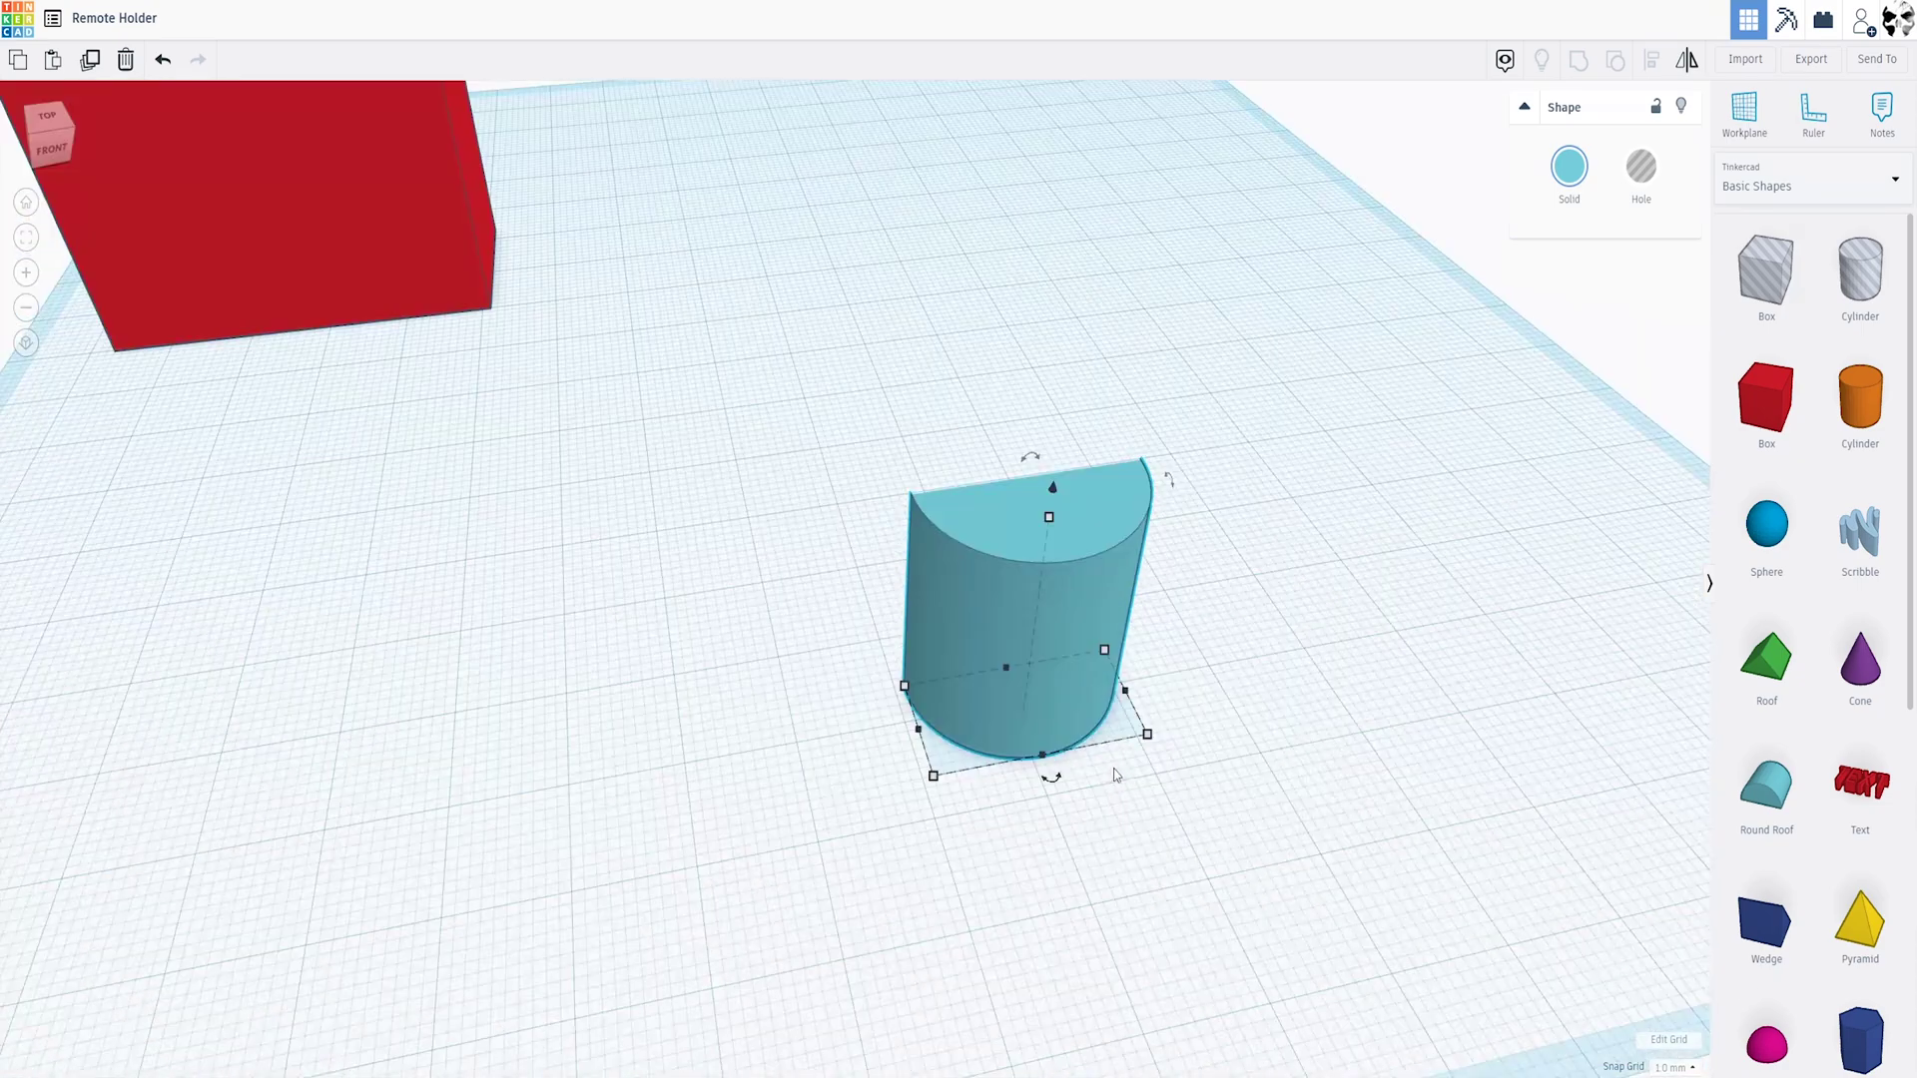
key(h)
scroll(1166, 655, down, 5)
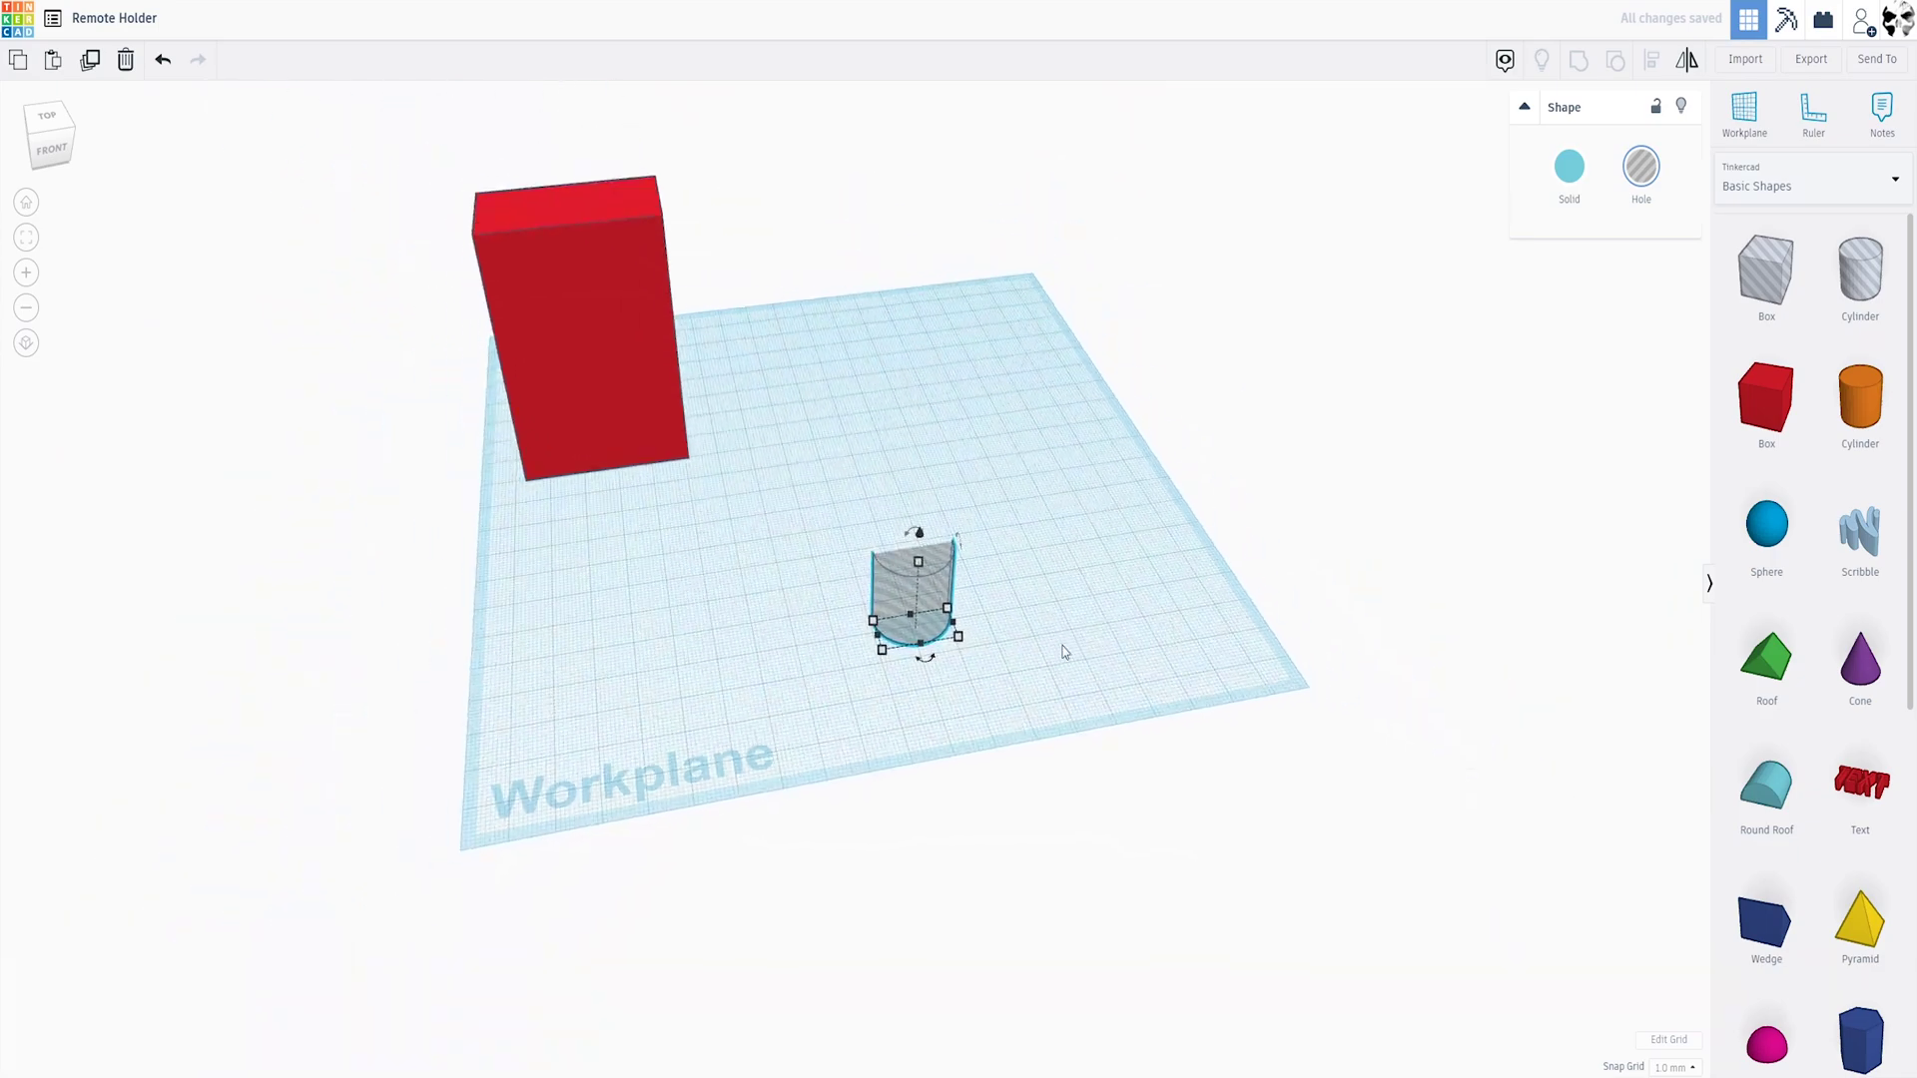
right_drag(1065, 651, 1020, 659)
scroll(1020, 669, up, 3)
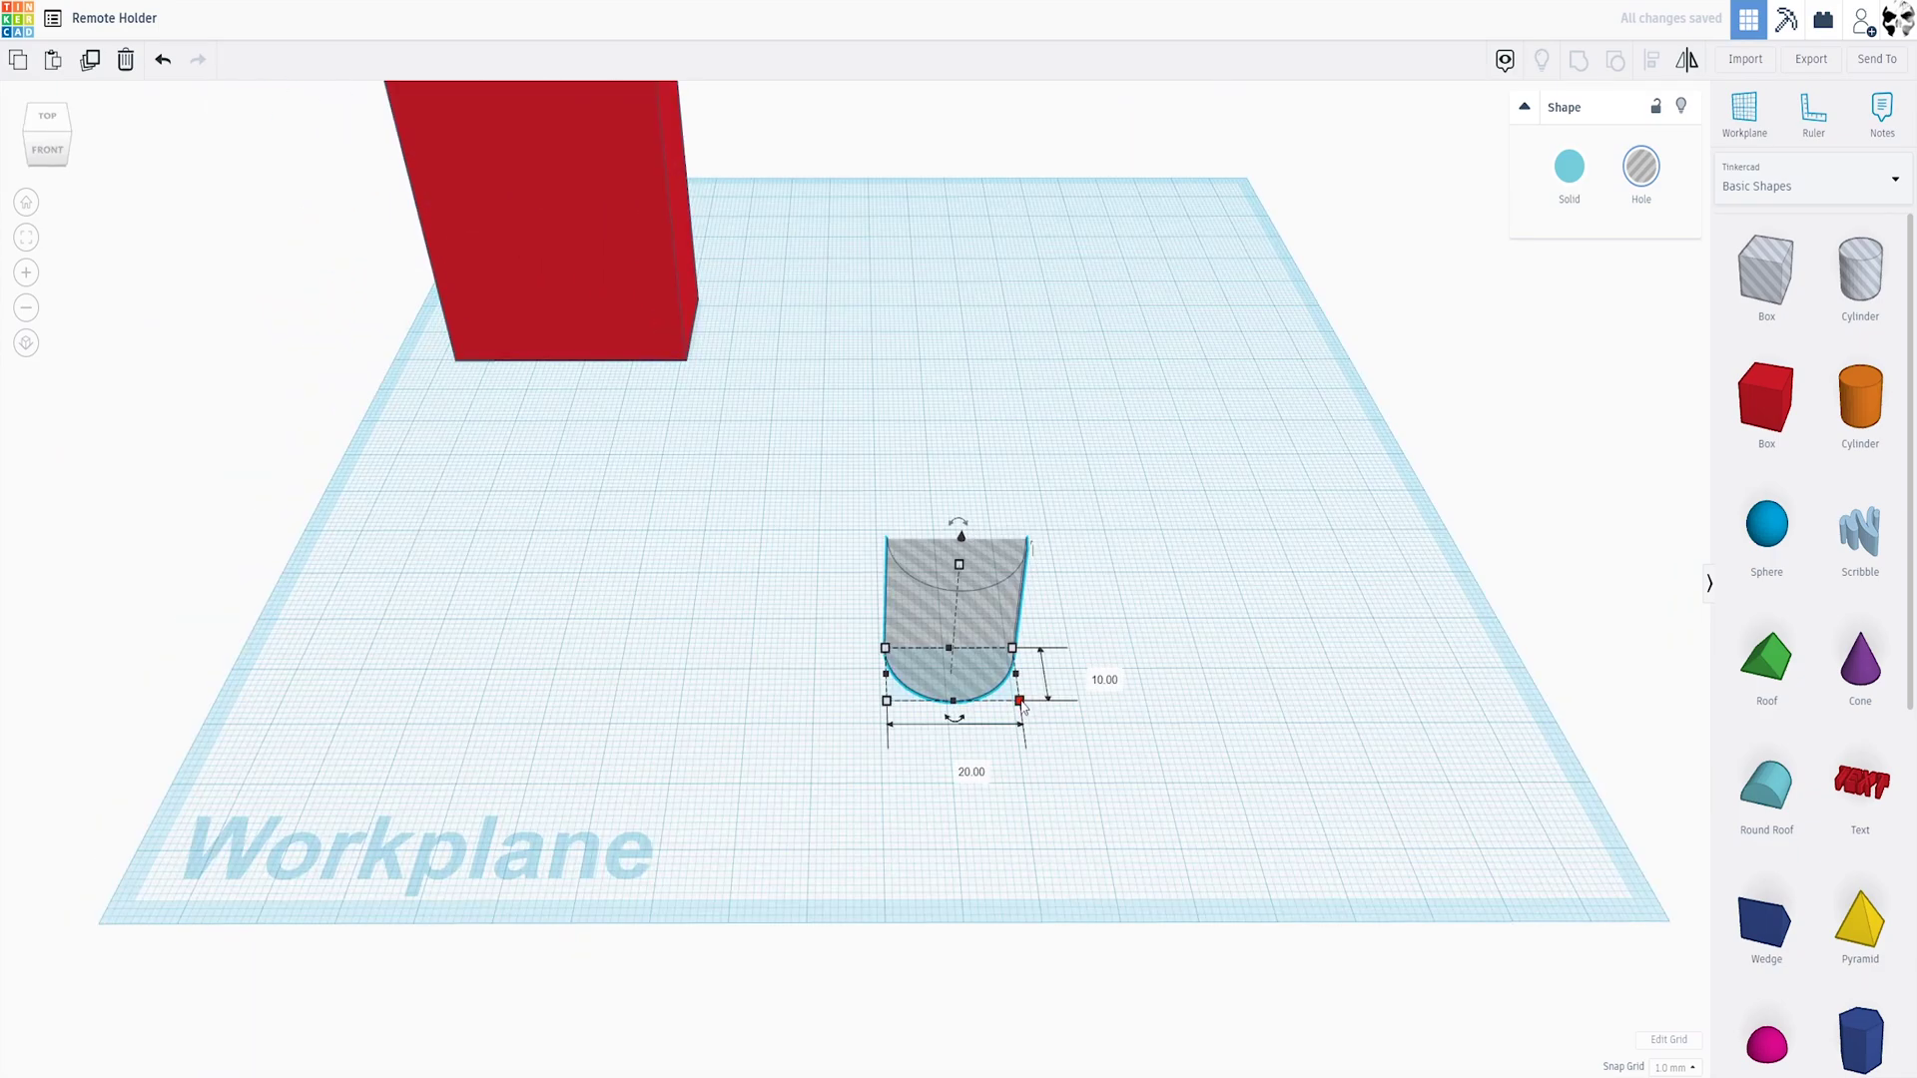
drag(1023, 706, 1347, 830)
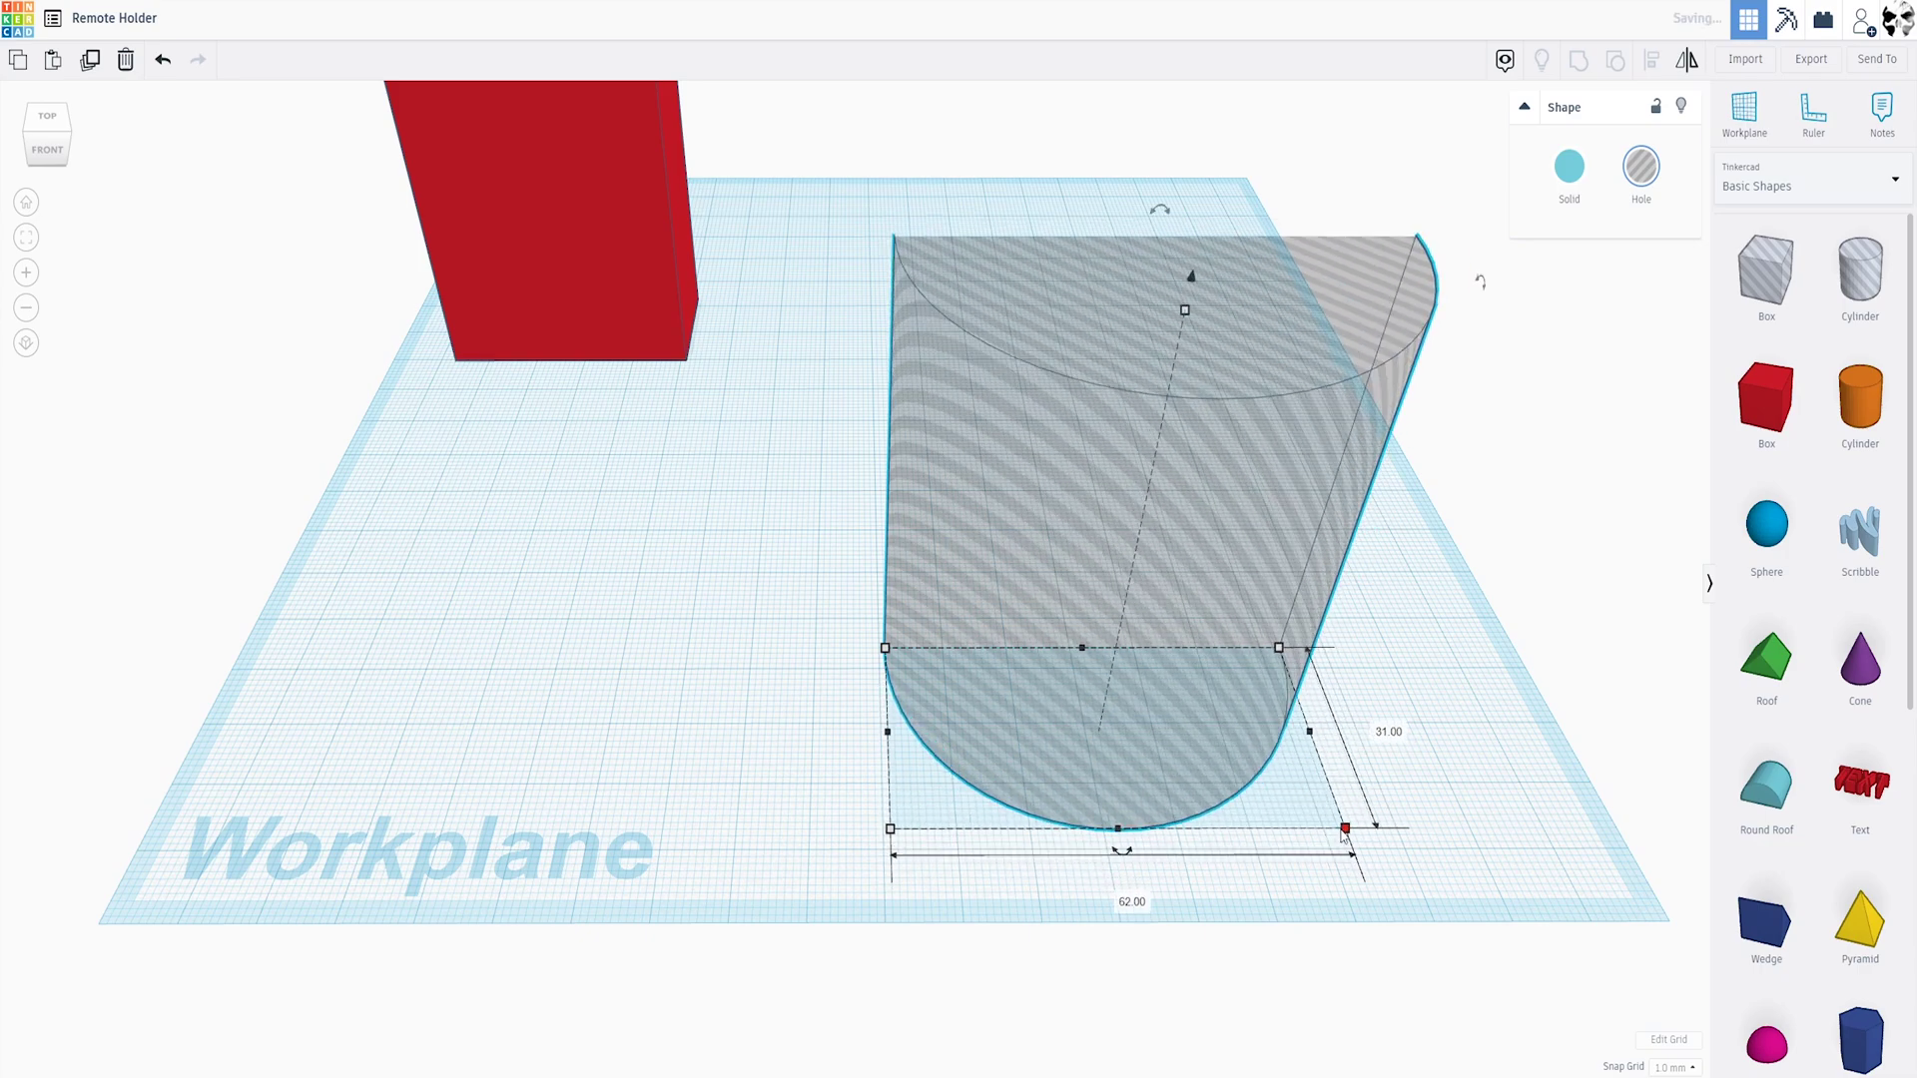
Move the red box into the half-round hole to compare their footprints
scroll(1347, 829, down, 3)
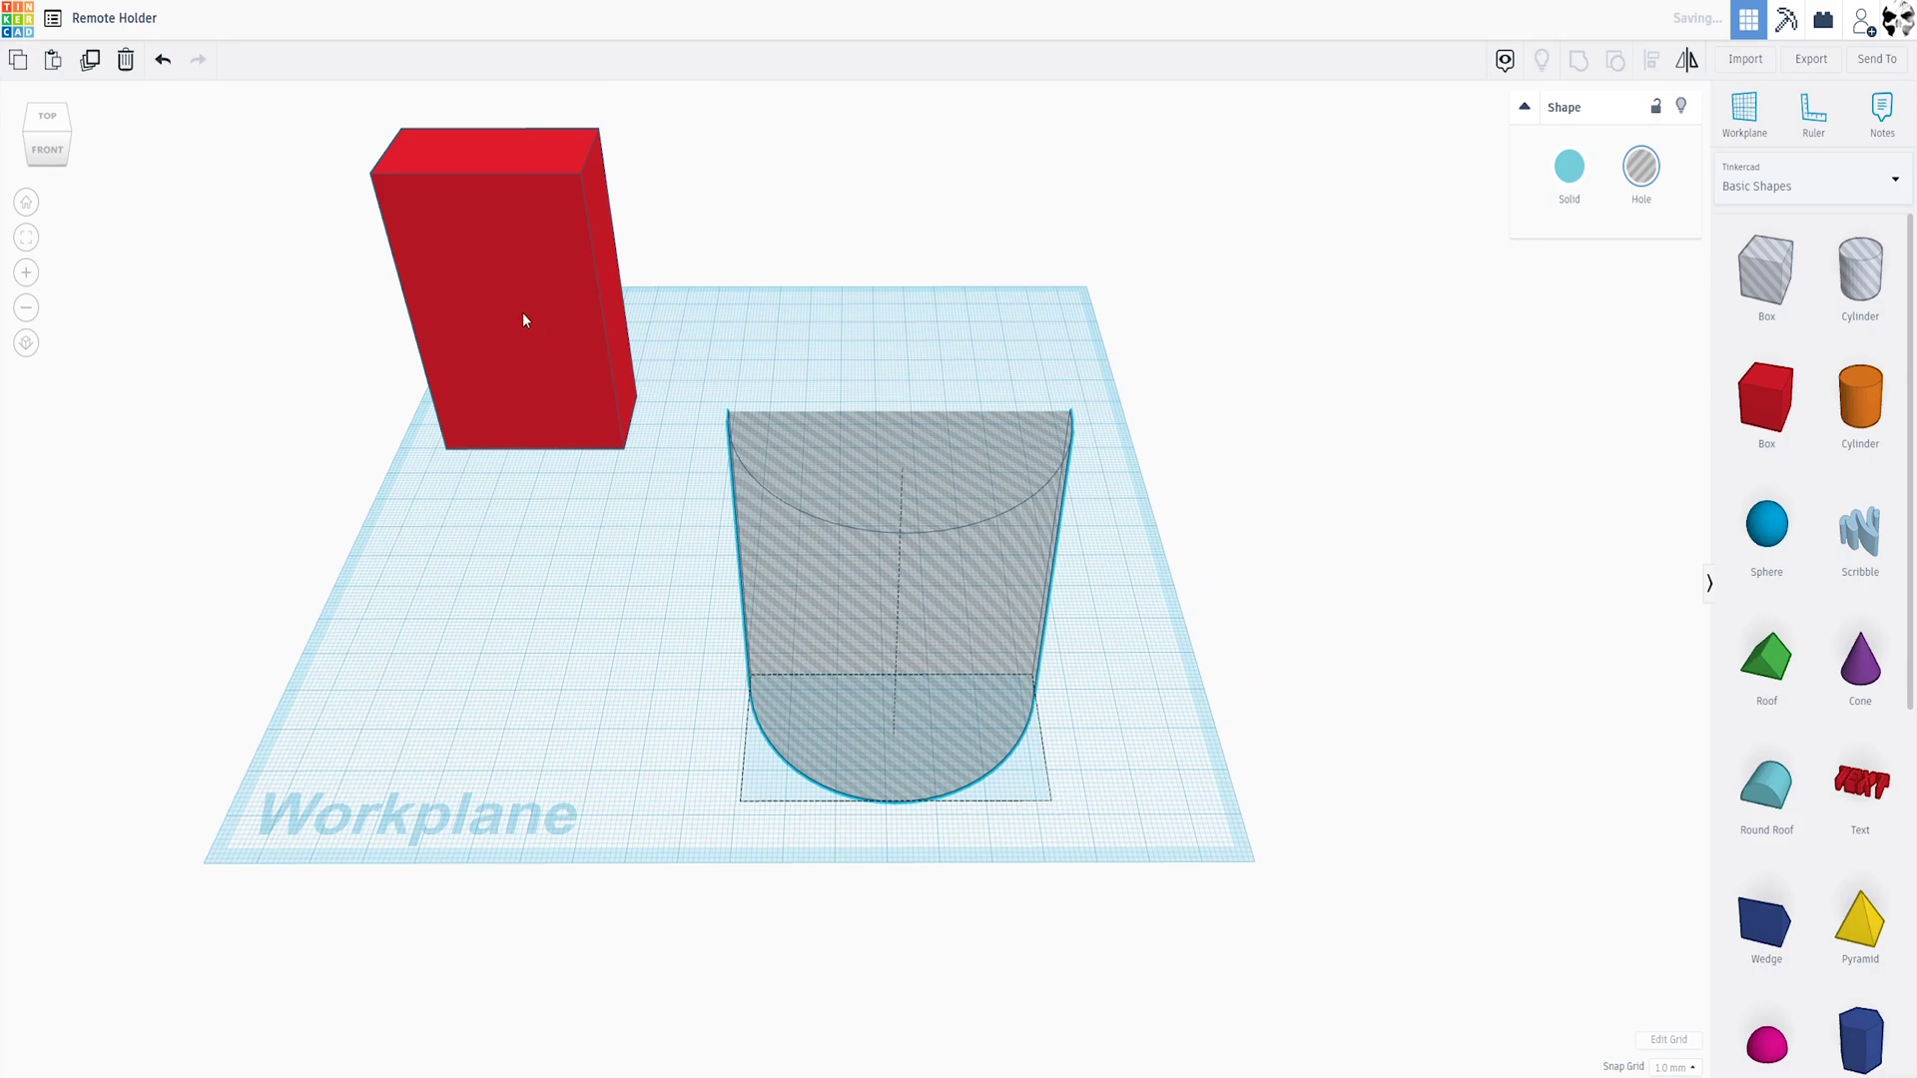
drag(523, 313, 920, 611)
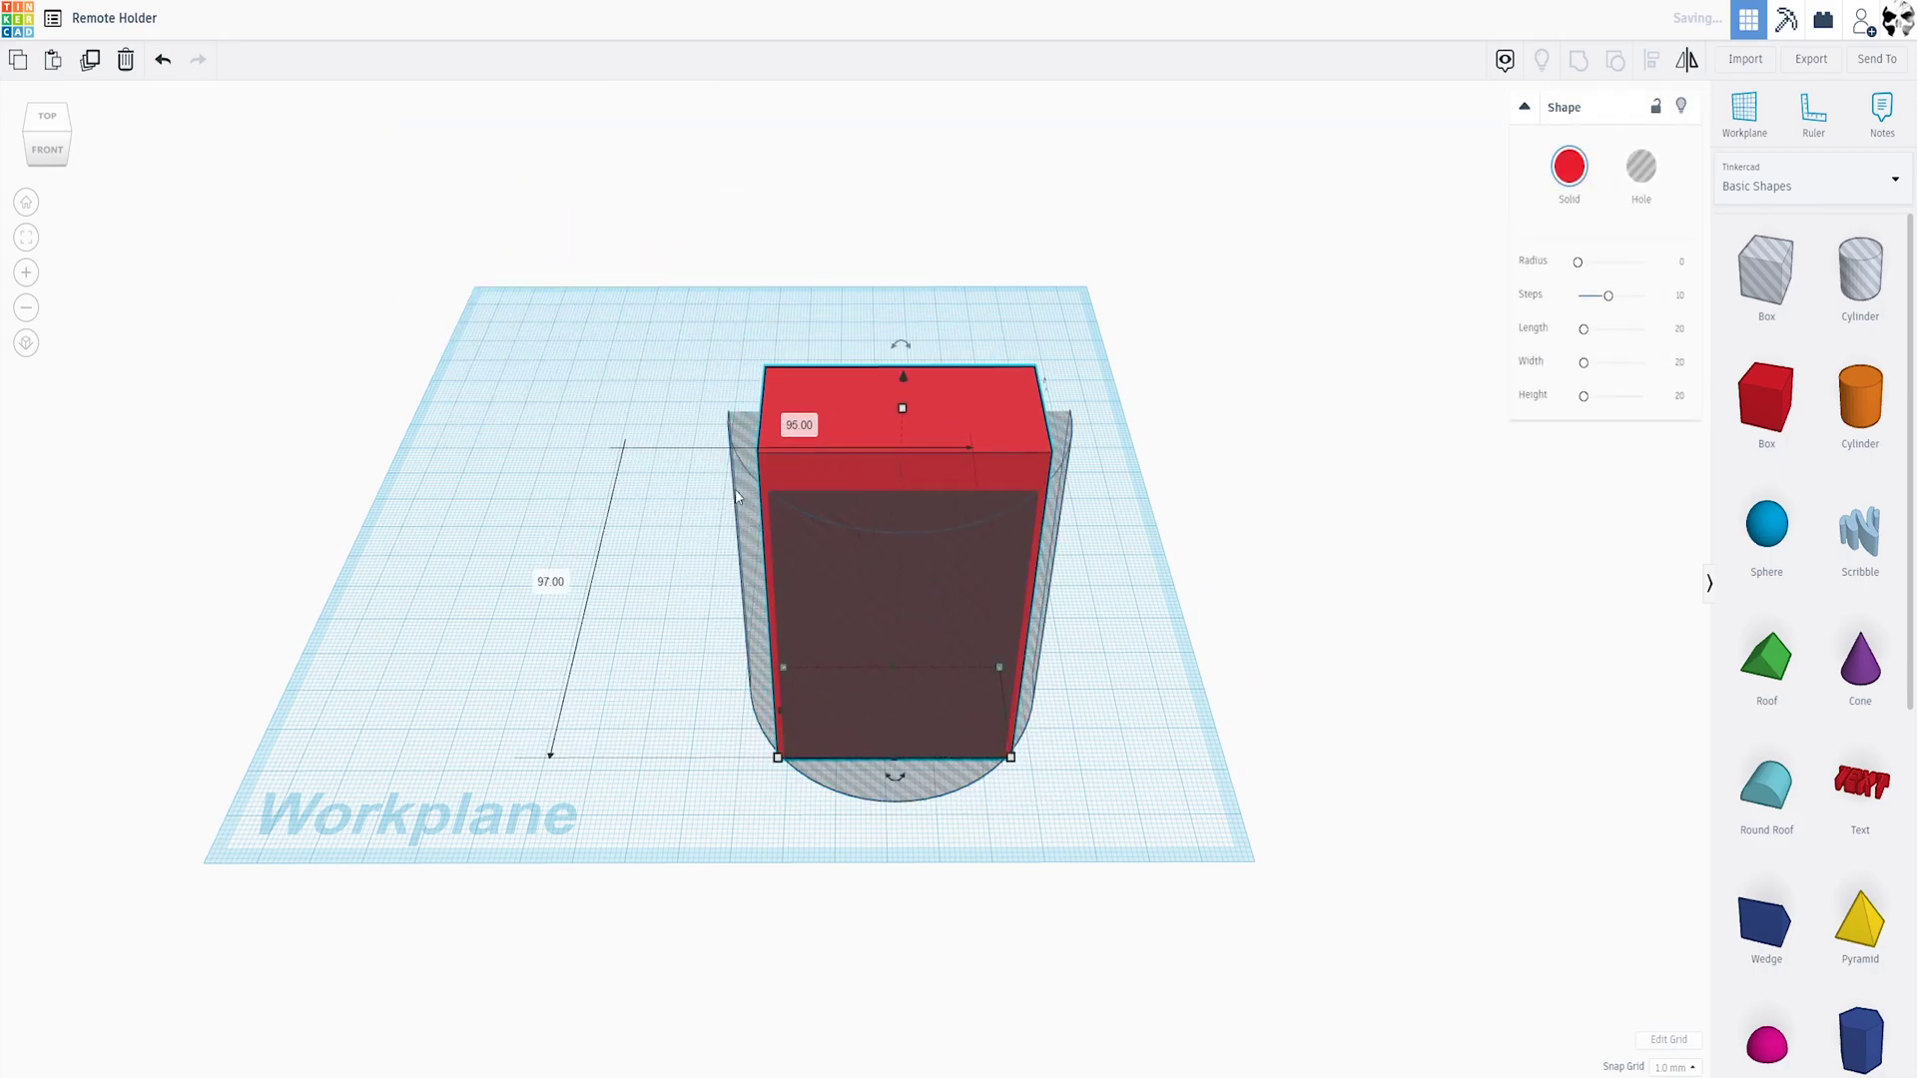
scroll(765, 684, up, 5)
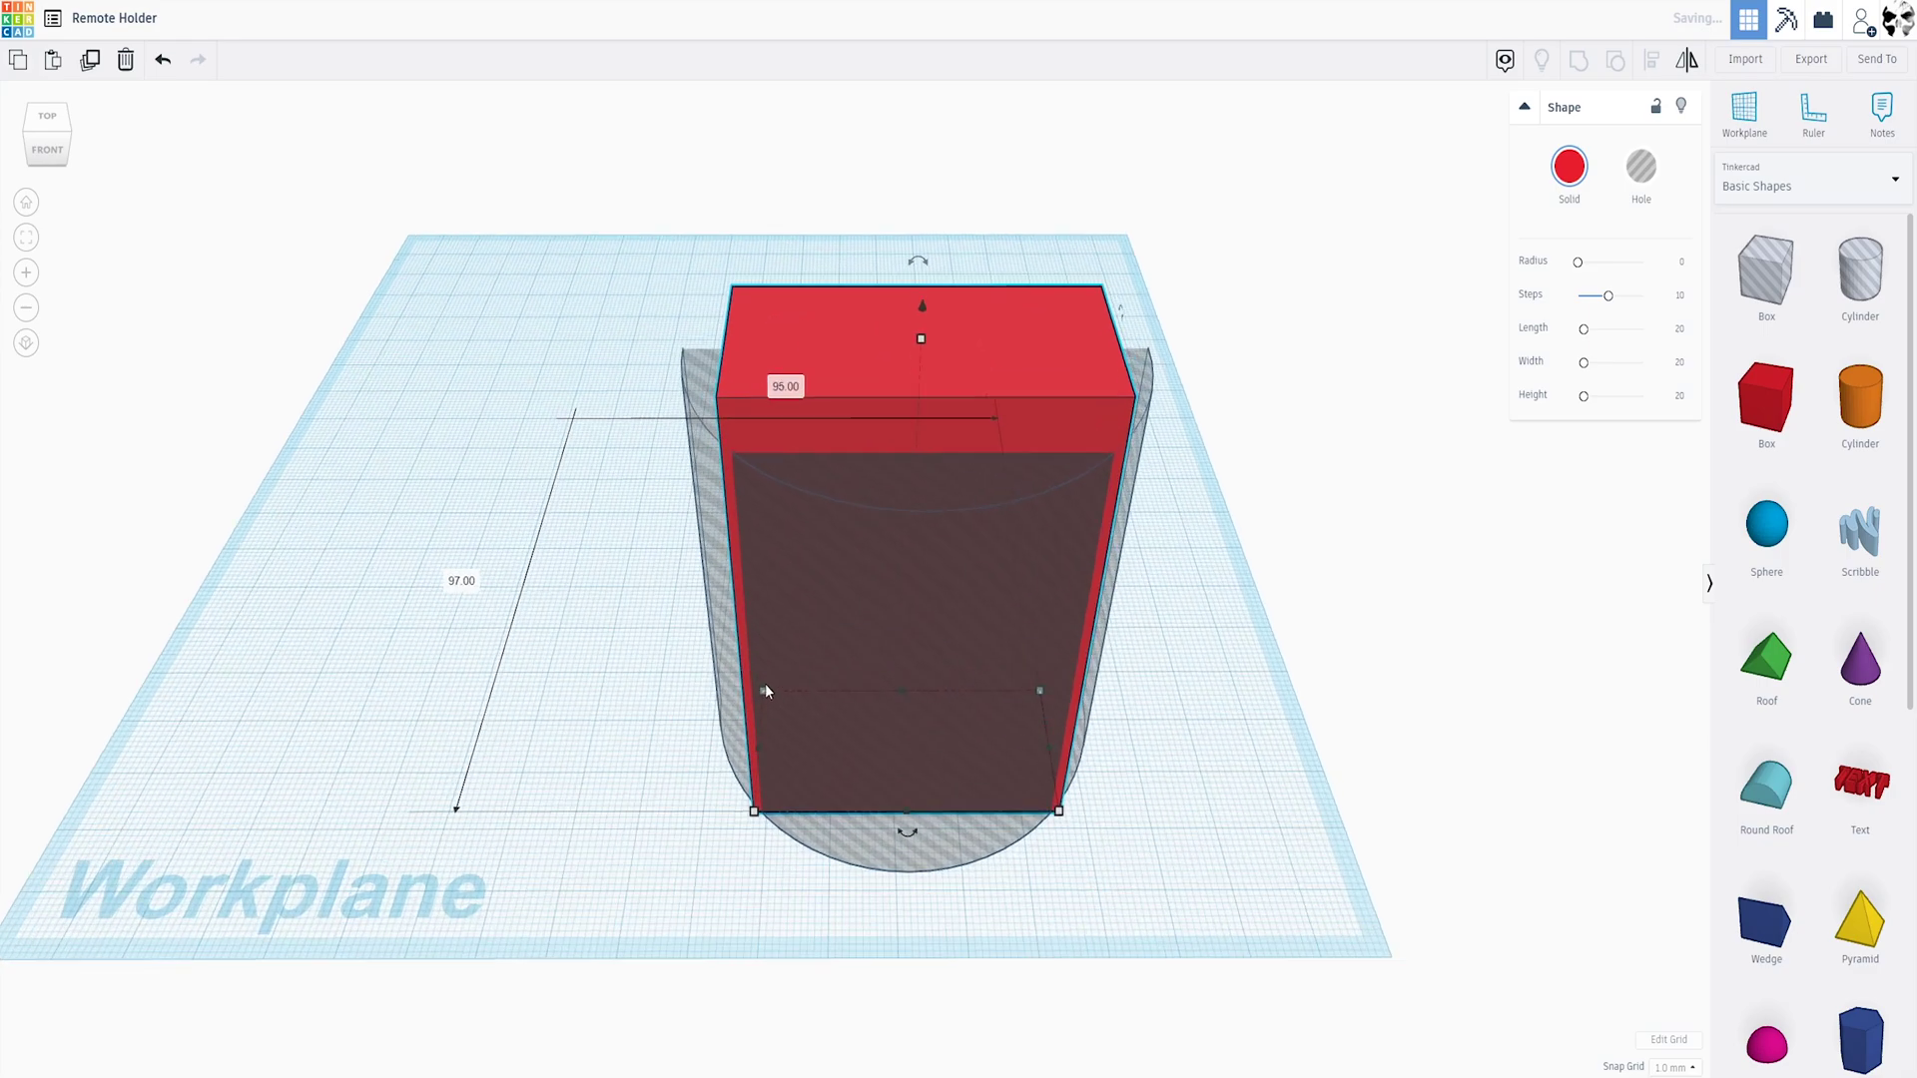
scroll(599, 713, down, 2)
Shift the half-round hole about 3 mm back past the box's rear face and enlarge it to 66 by 33 mm
right_drag(548, 743, 963, 799)
scroll(982, 794, down, 5)
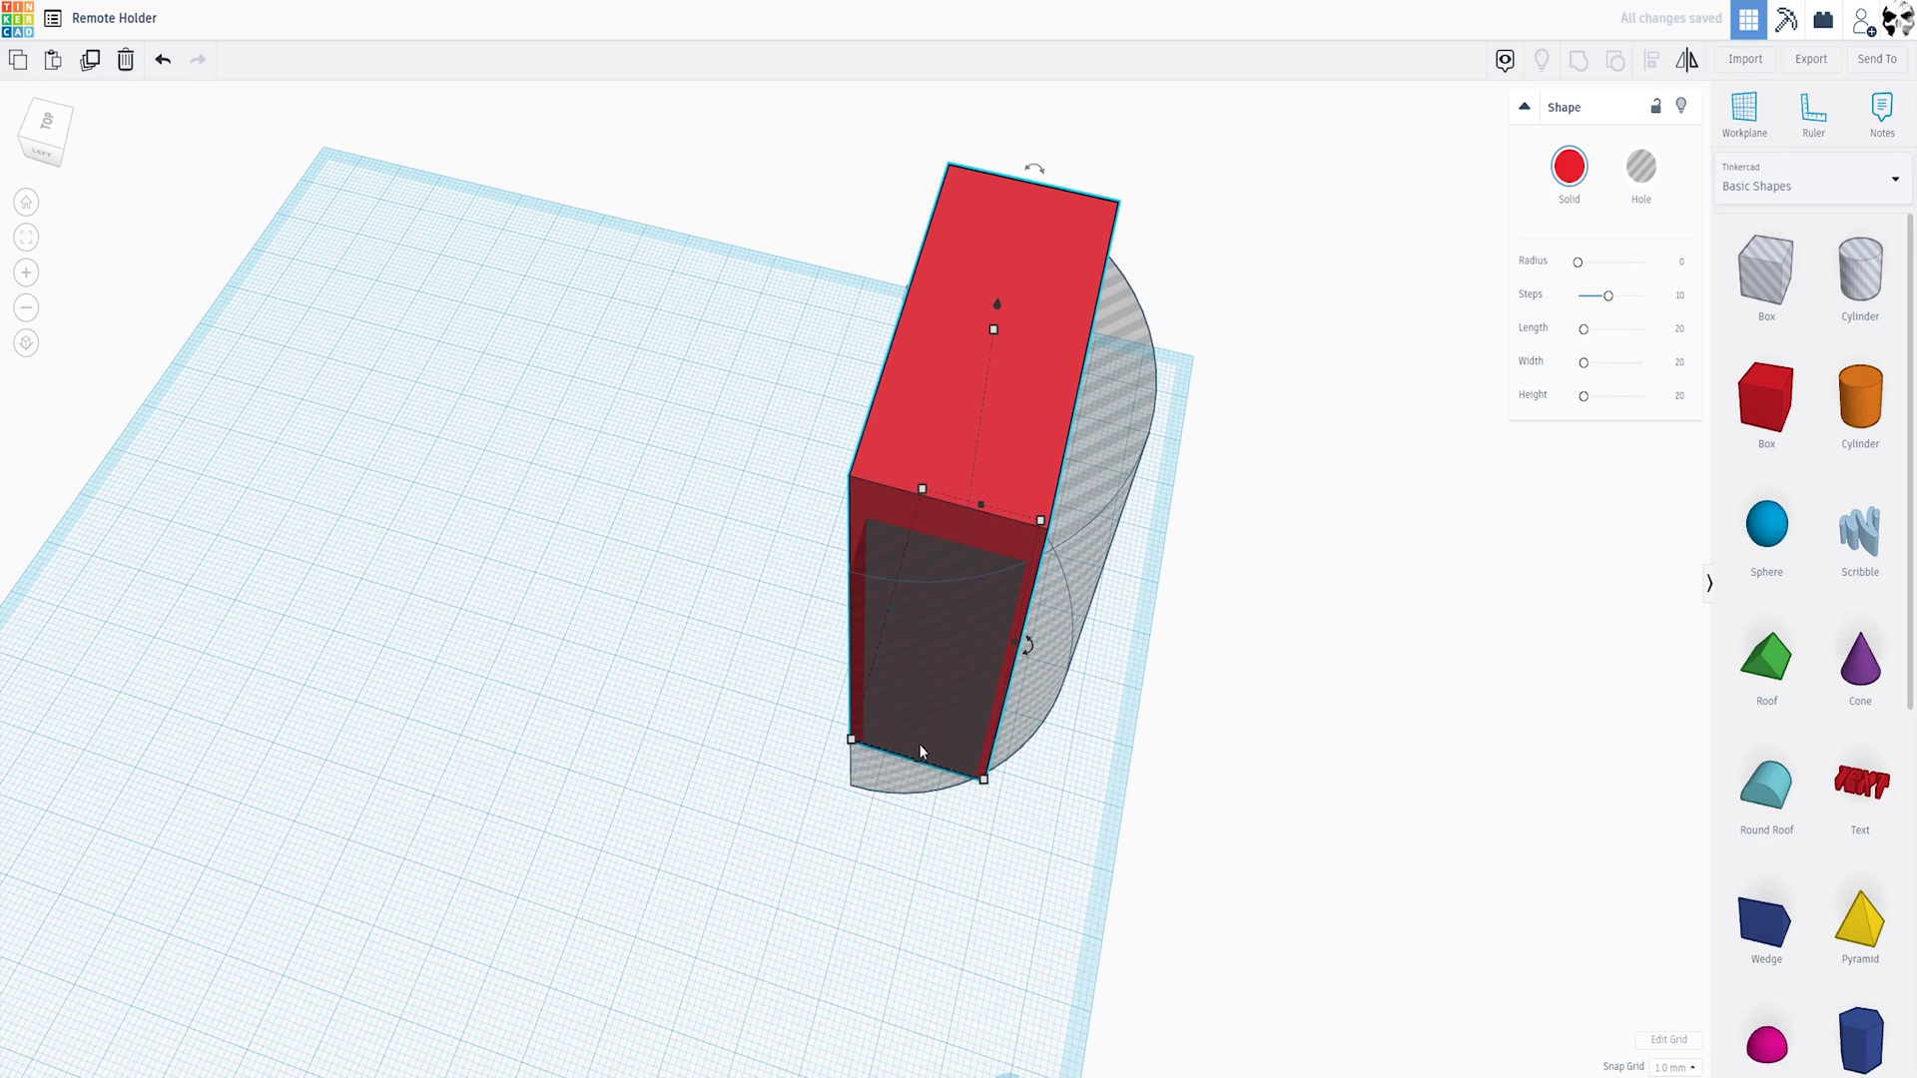
click(861, 773)
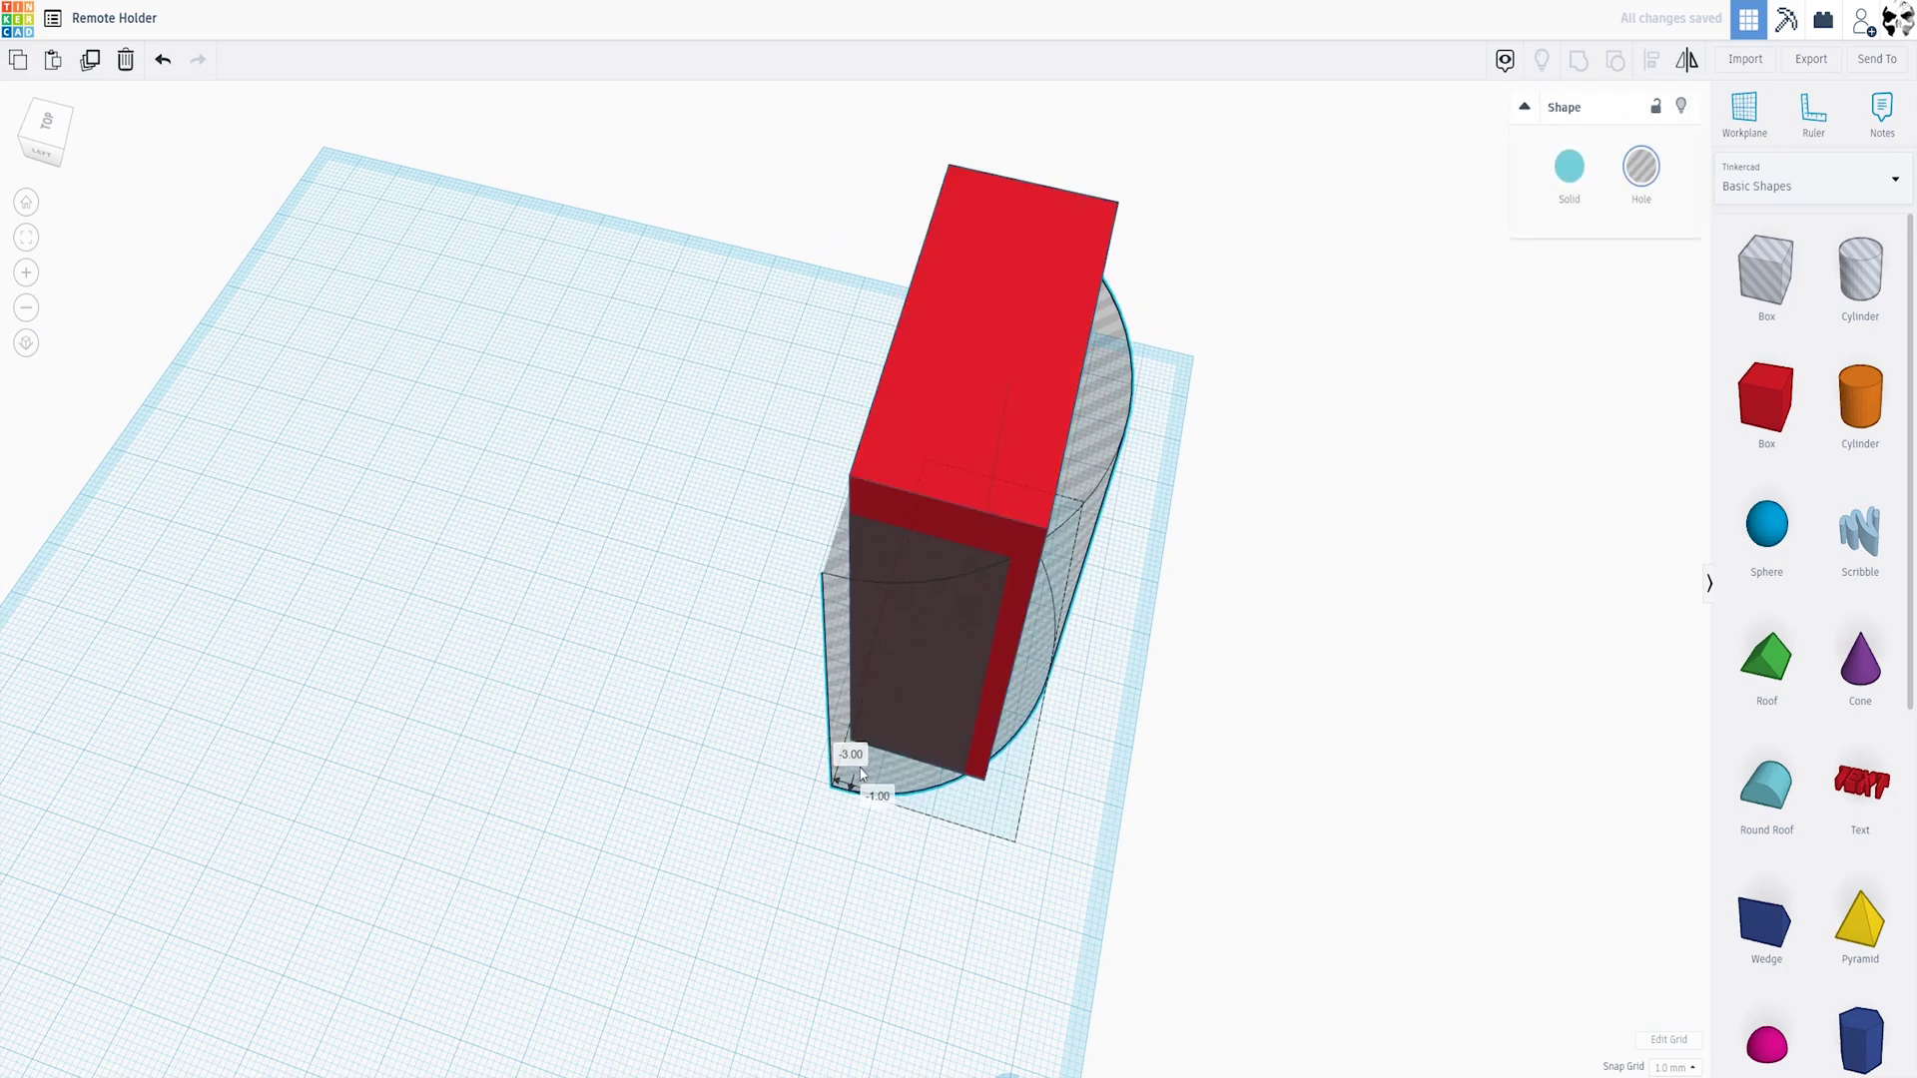
drag(1014, 841, 1022, 859)
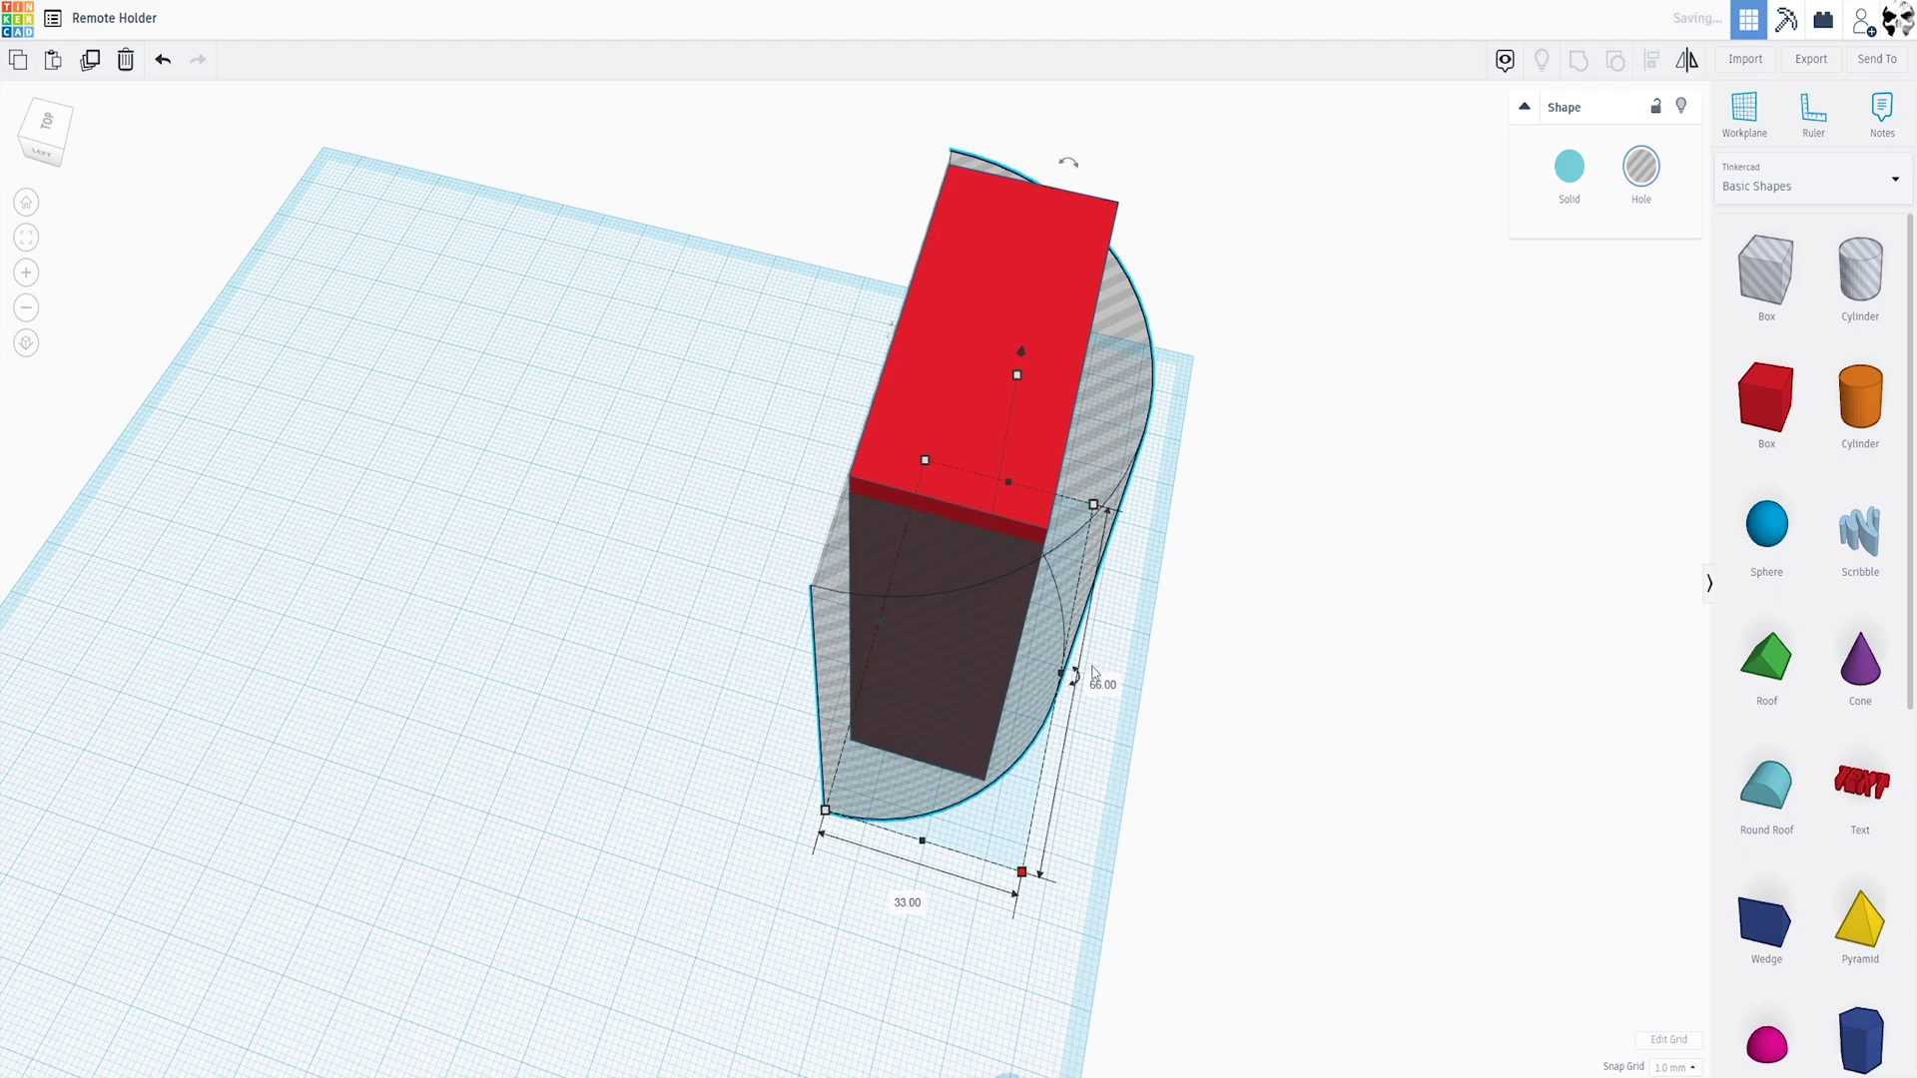
Align the box and the half-round hole on their centres across the width
right_drag(1020, 851, 672, 659)
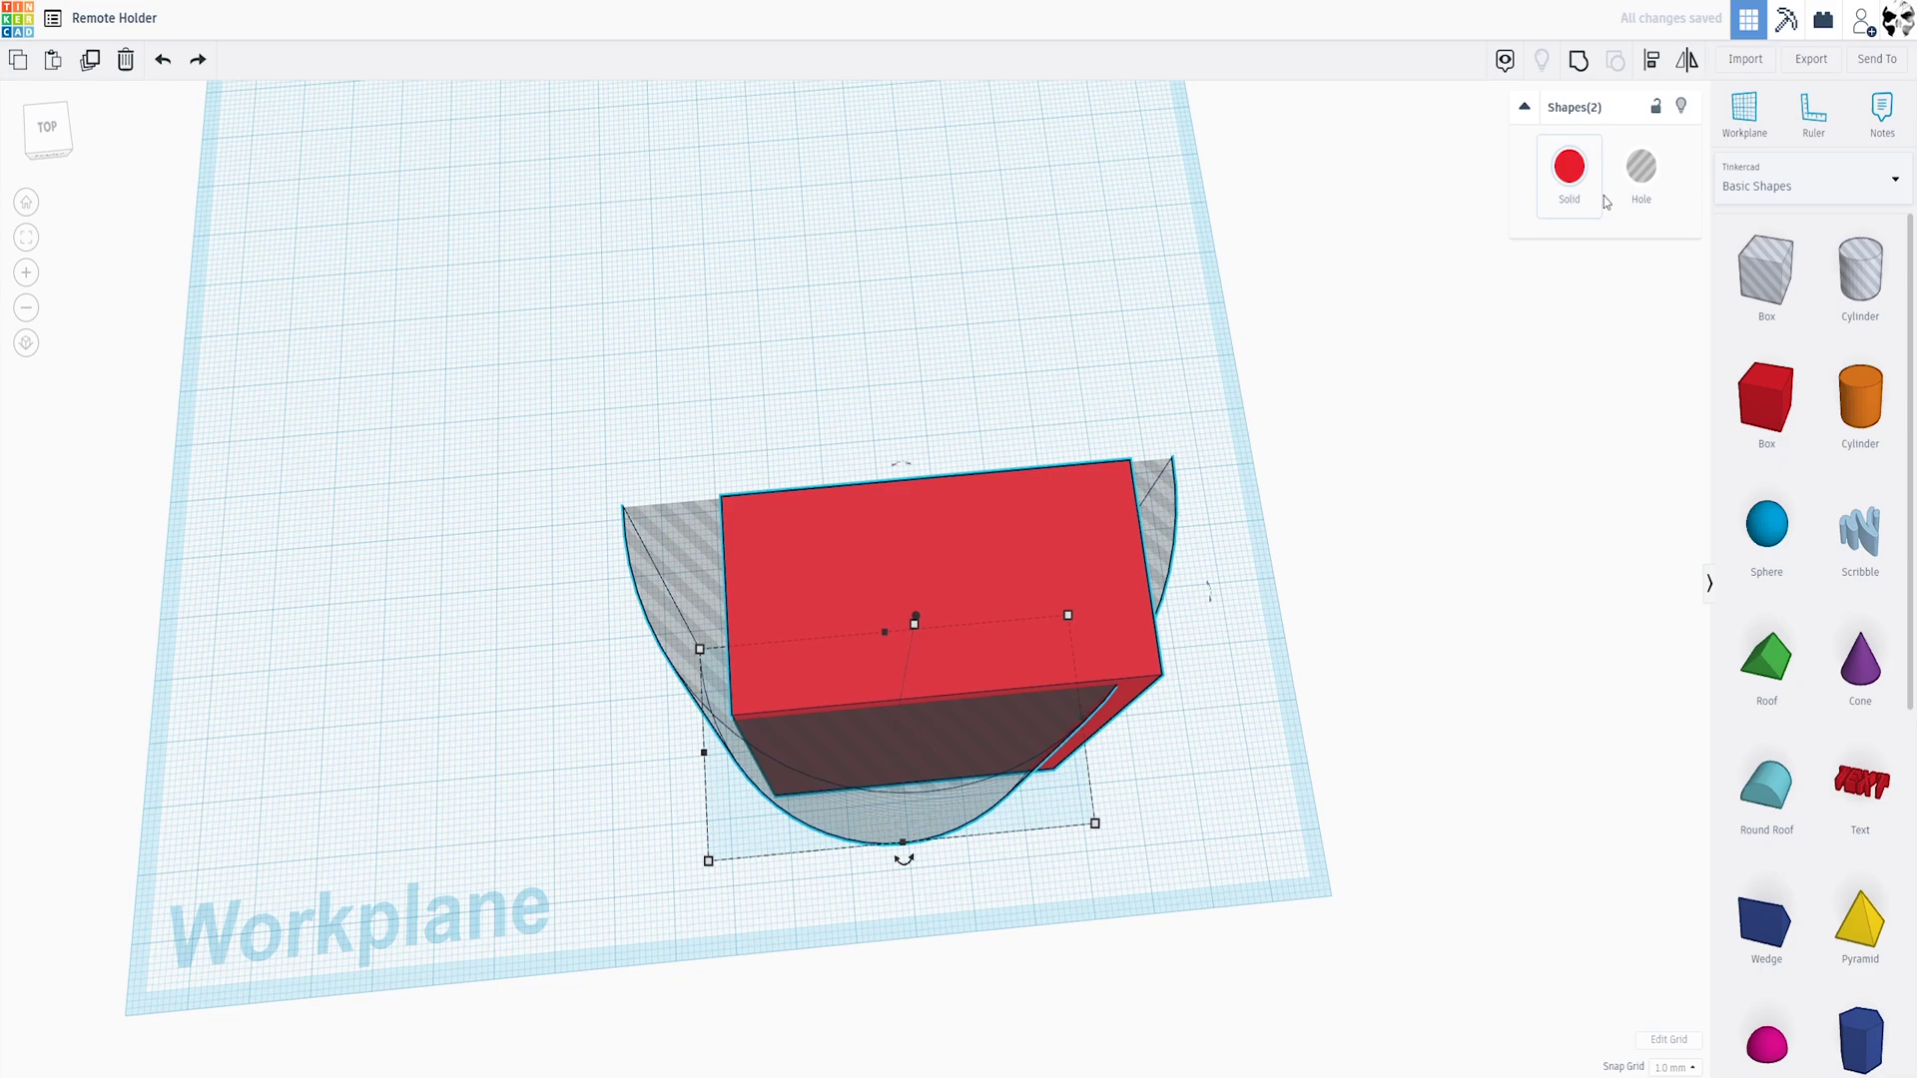
key(l)
click(904, 861)
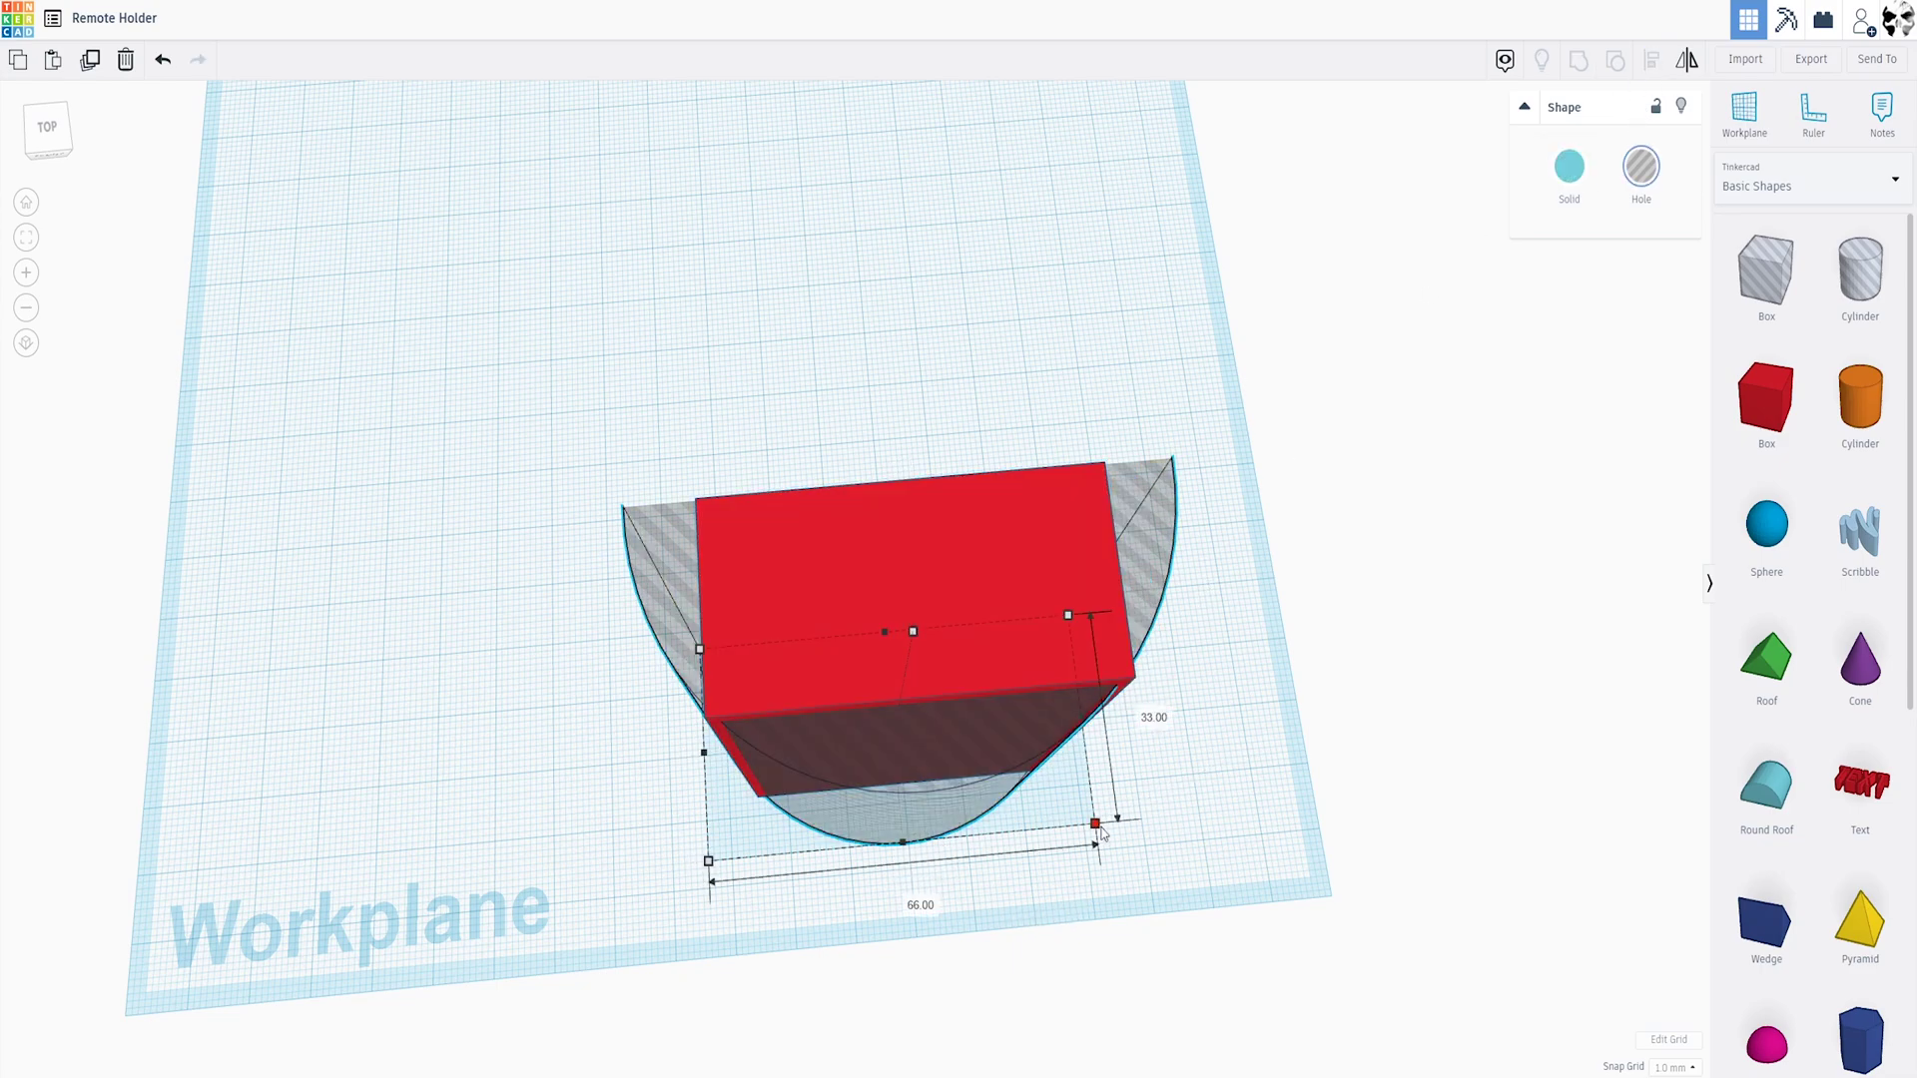
Enlarge the half-round hole to 72 by 36 mm and shift it 2 mm sideways to centre it around the box
shift+drag(1096, 824, 1118, 846)
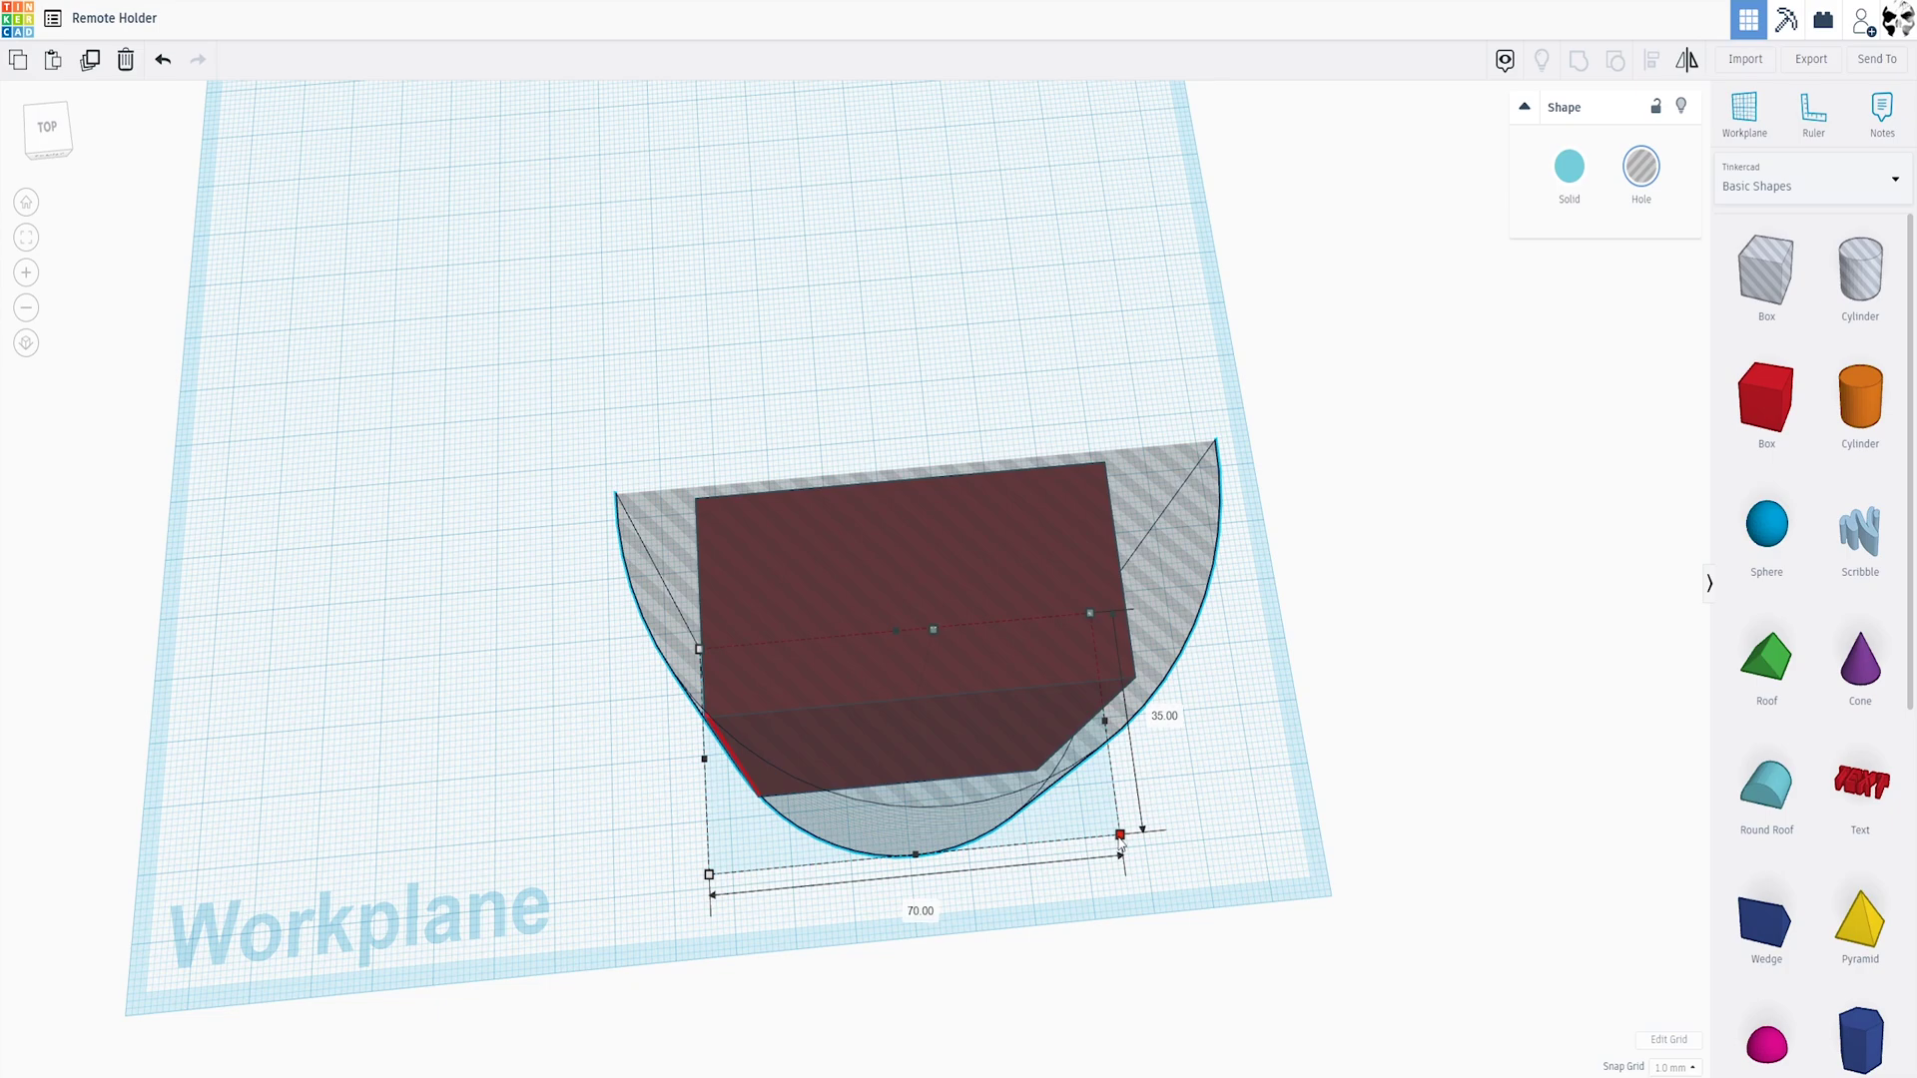
drag(954, 837, 933, 845)
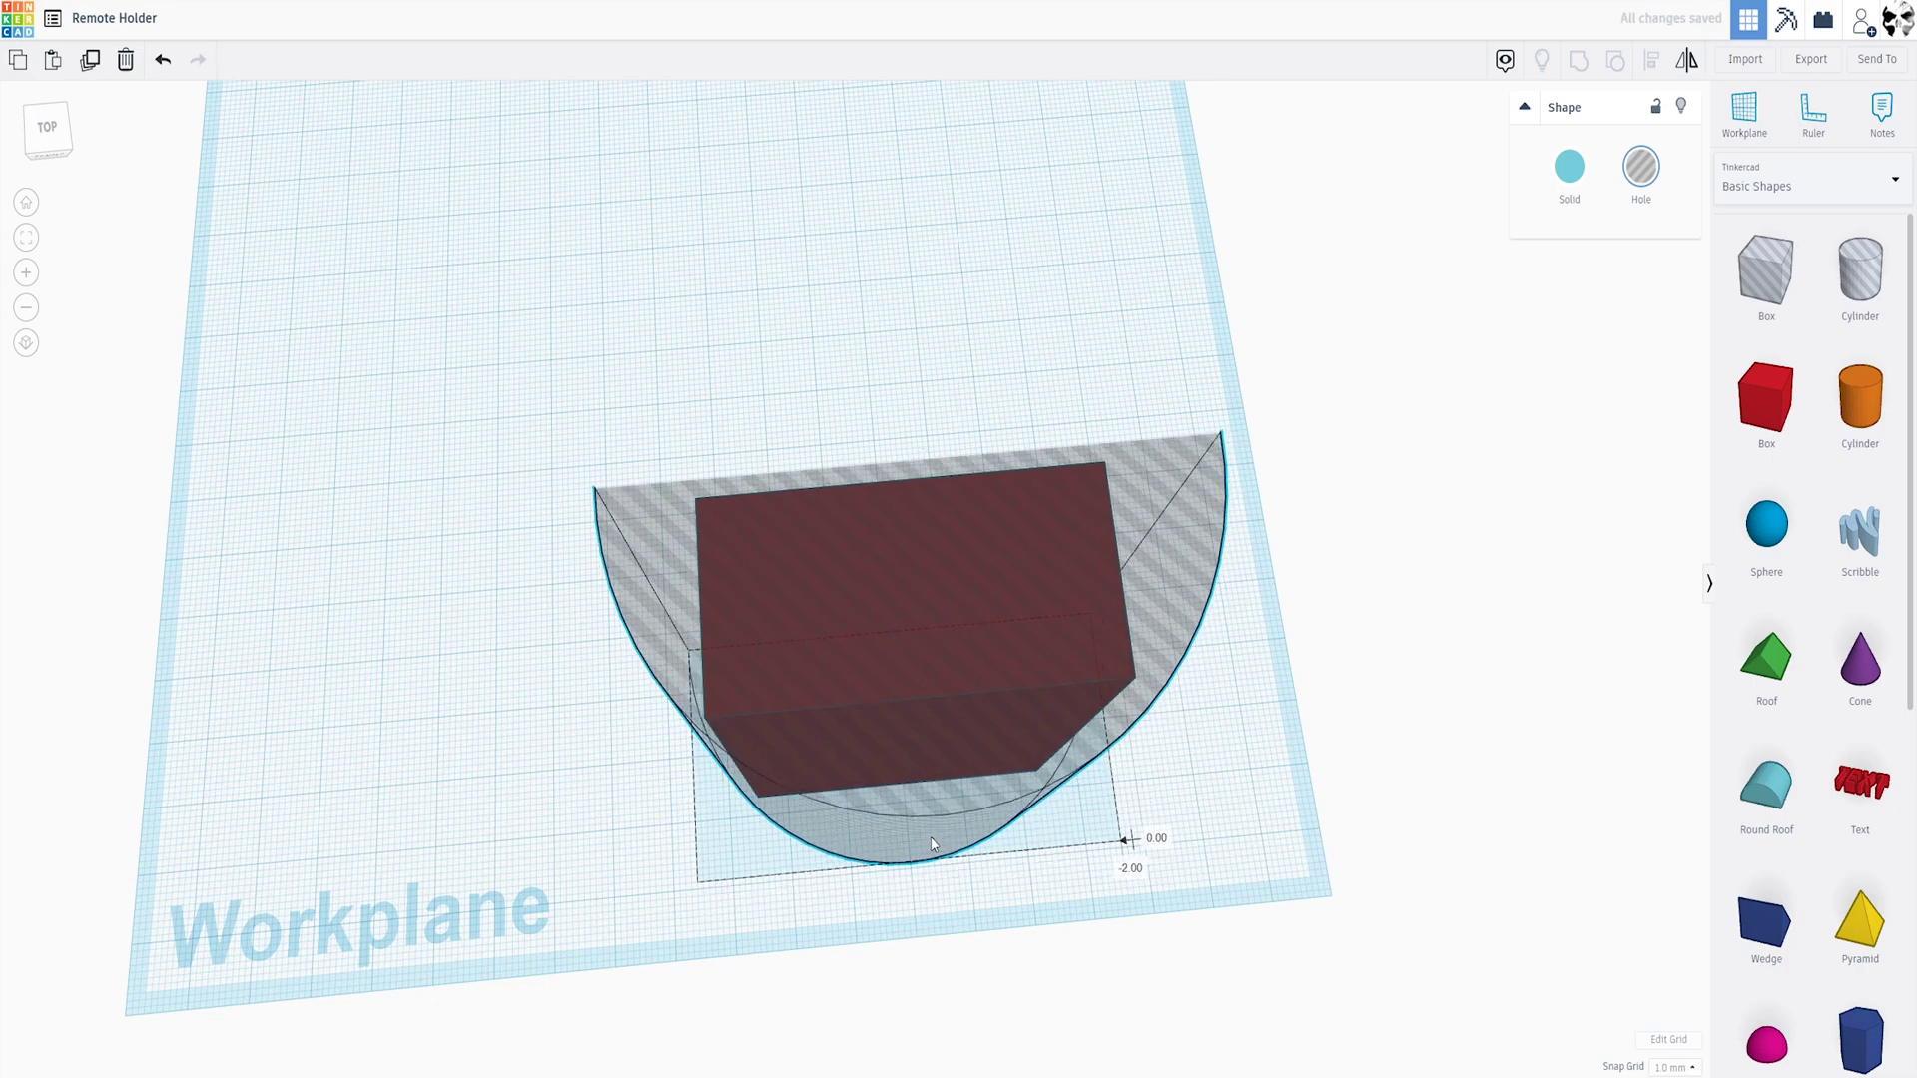
Reduce the half-round hole's depth to 34 mm while keeping the box inside its curve
right_drag(933, 845, 1088, 889)
scroll(1088, 890, up, 3)
middle_drag(1004, 849, 947, 908)
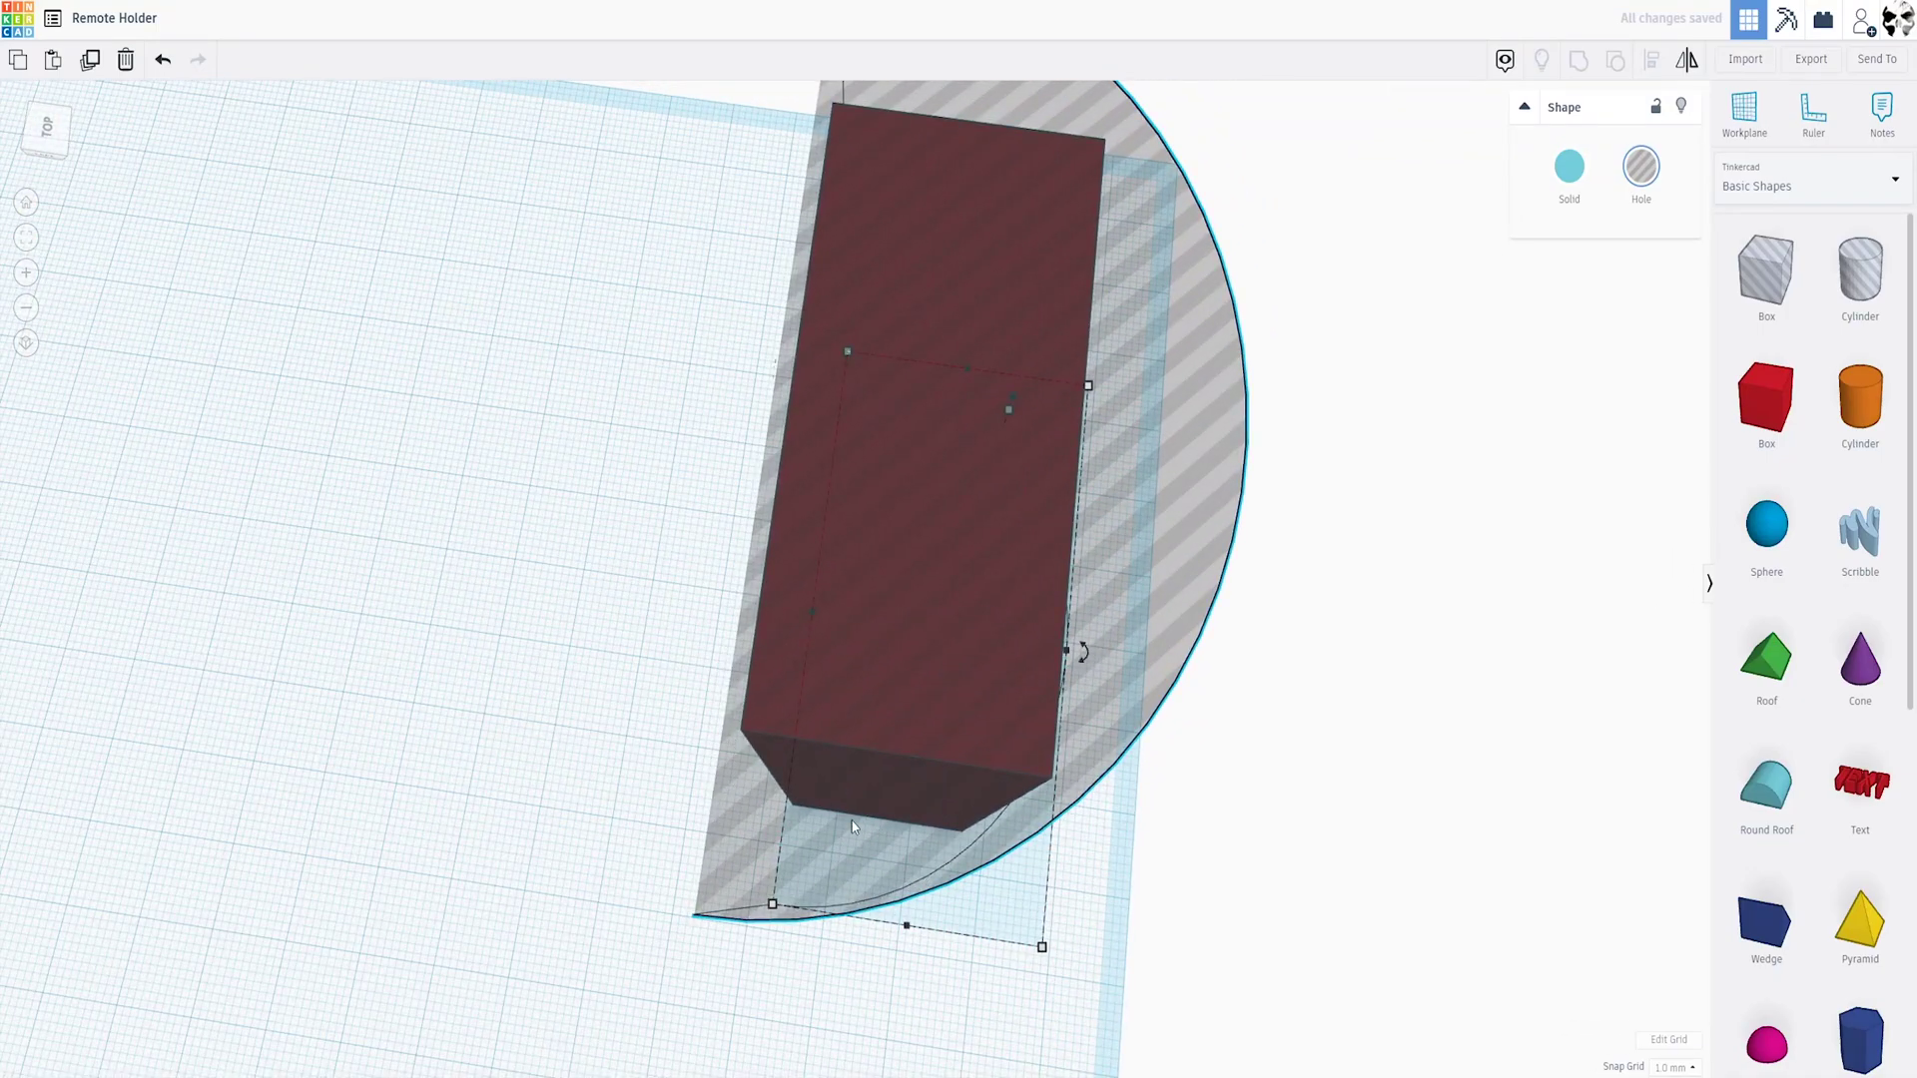
right_drag(854, 826, 1102, 907)
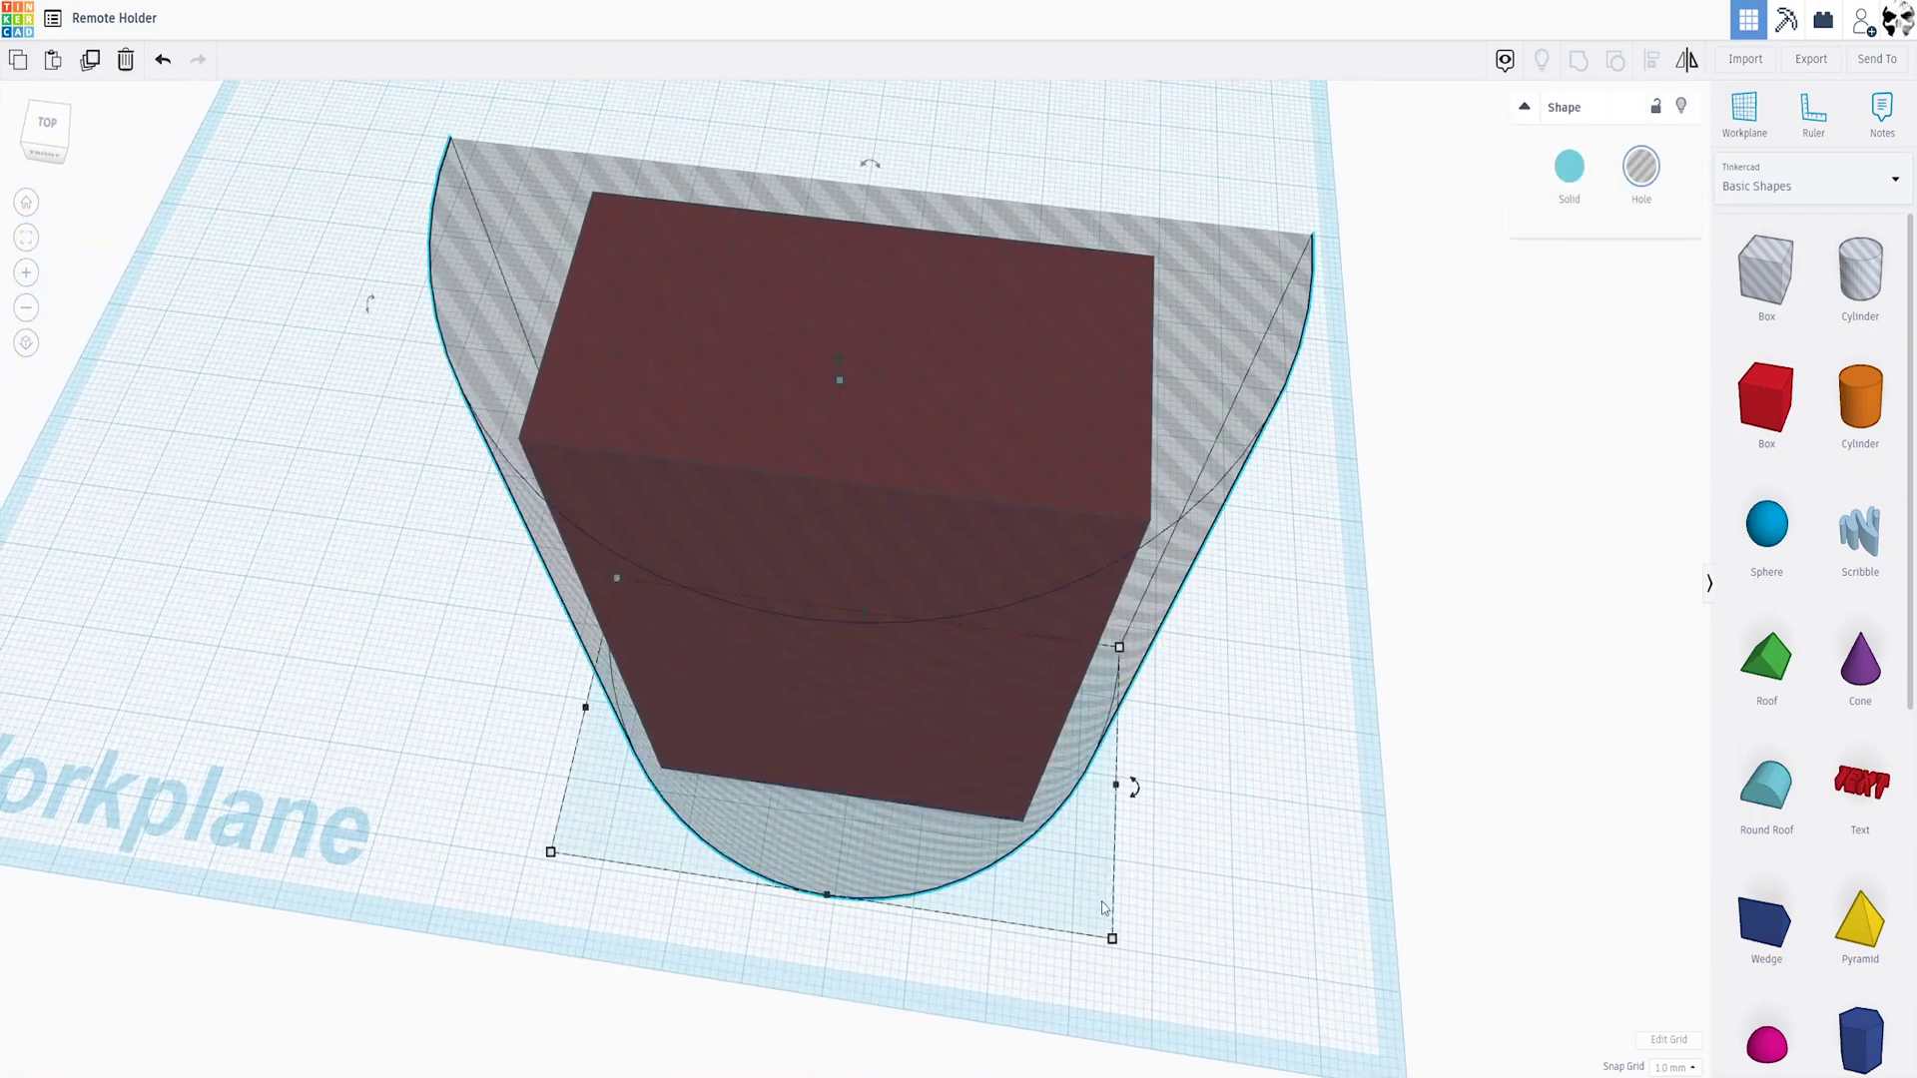
mouse_move(1112, 939)
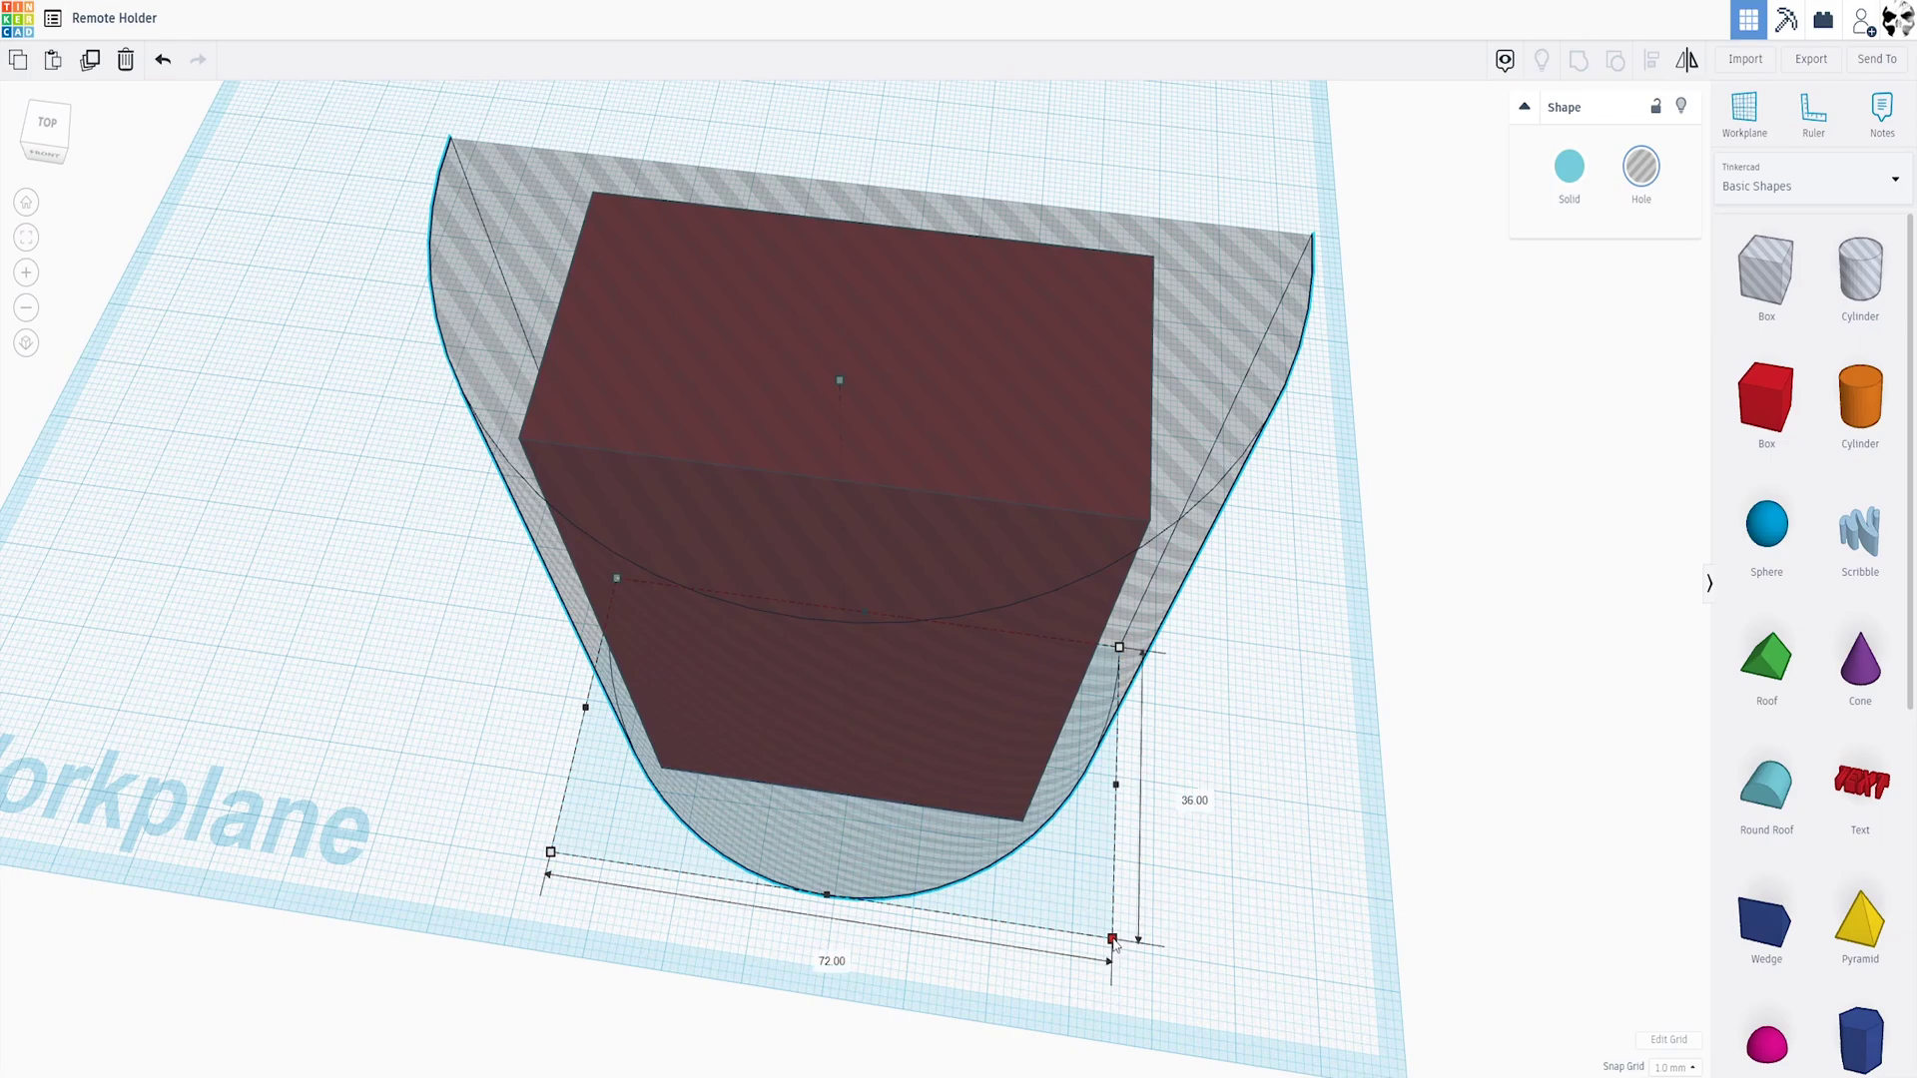
drag(1114, 943, 1121, 927)
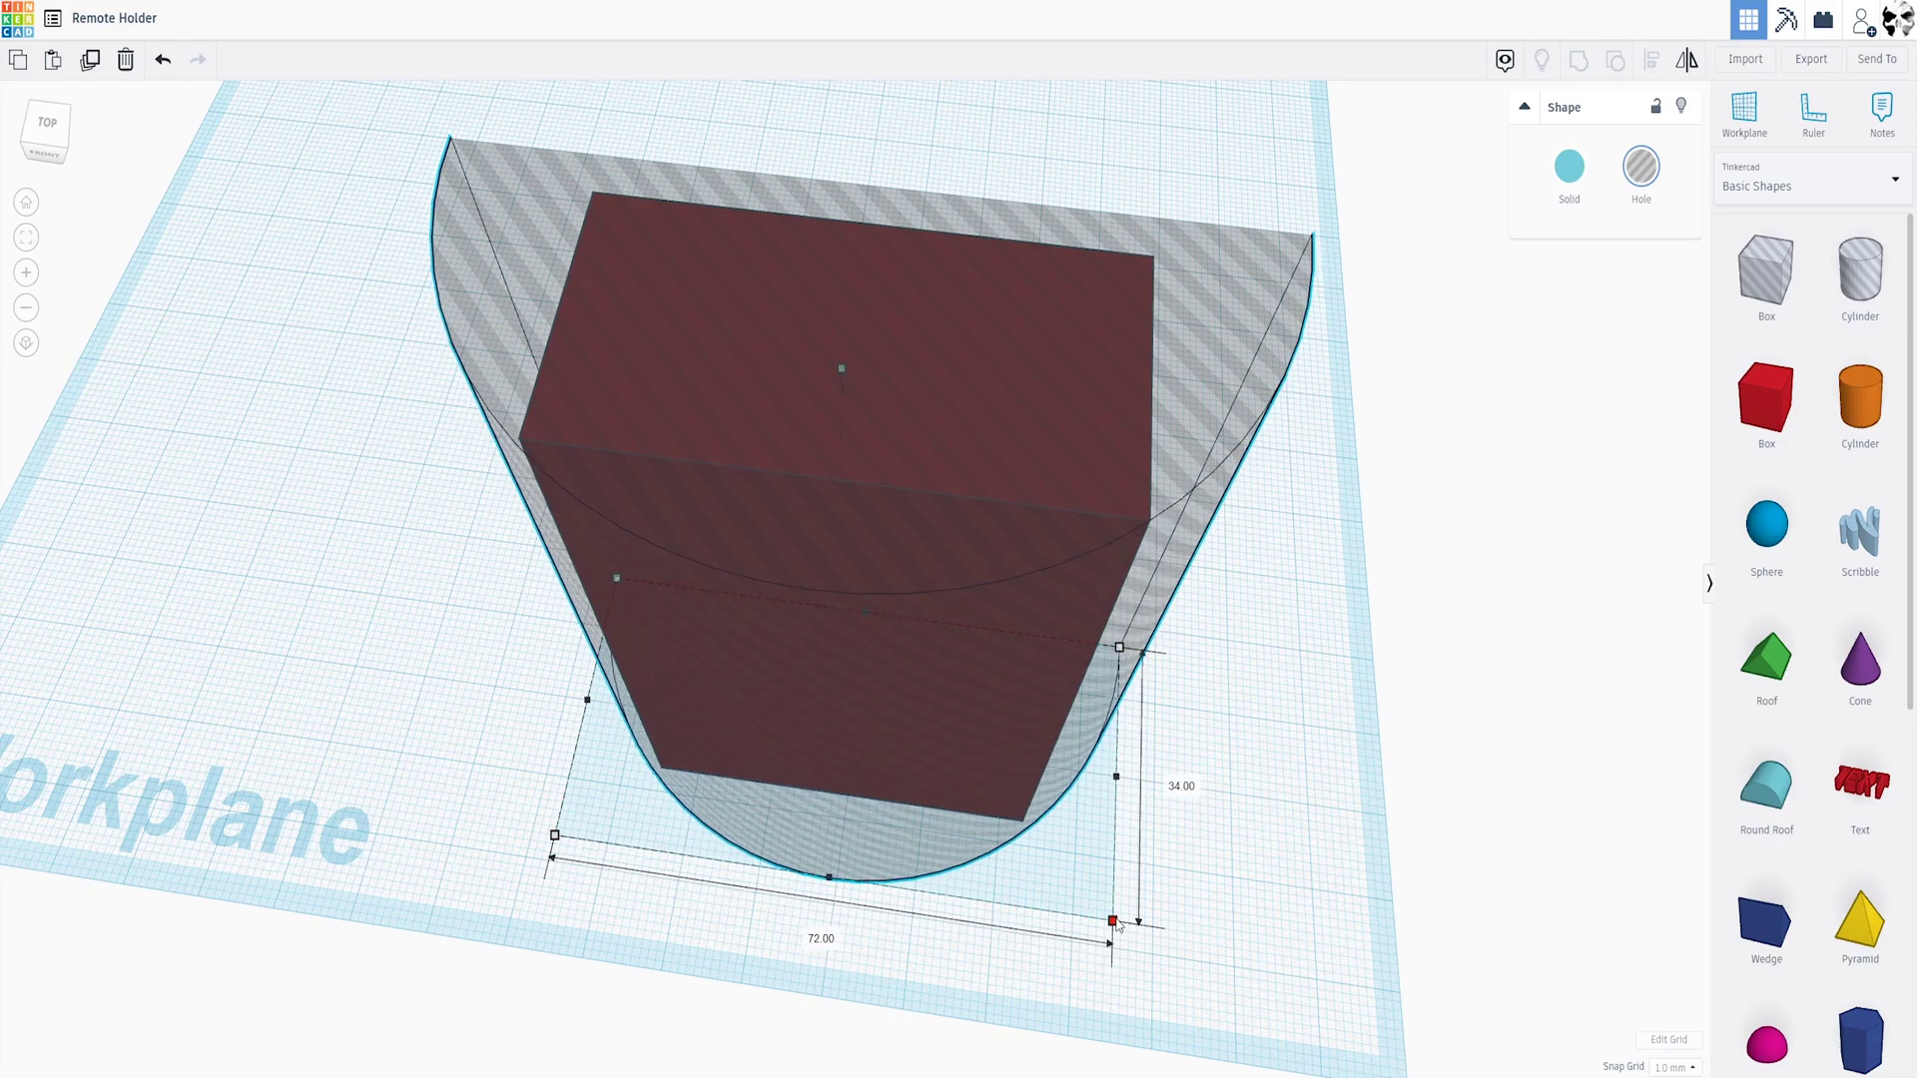
Examine the clearance between the box and the half-round hole from below, from the side and from above
right_drag(1120, 920, 940, 780)
scroll(940, 781, up, 5)
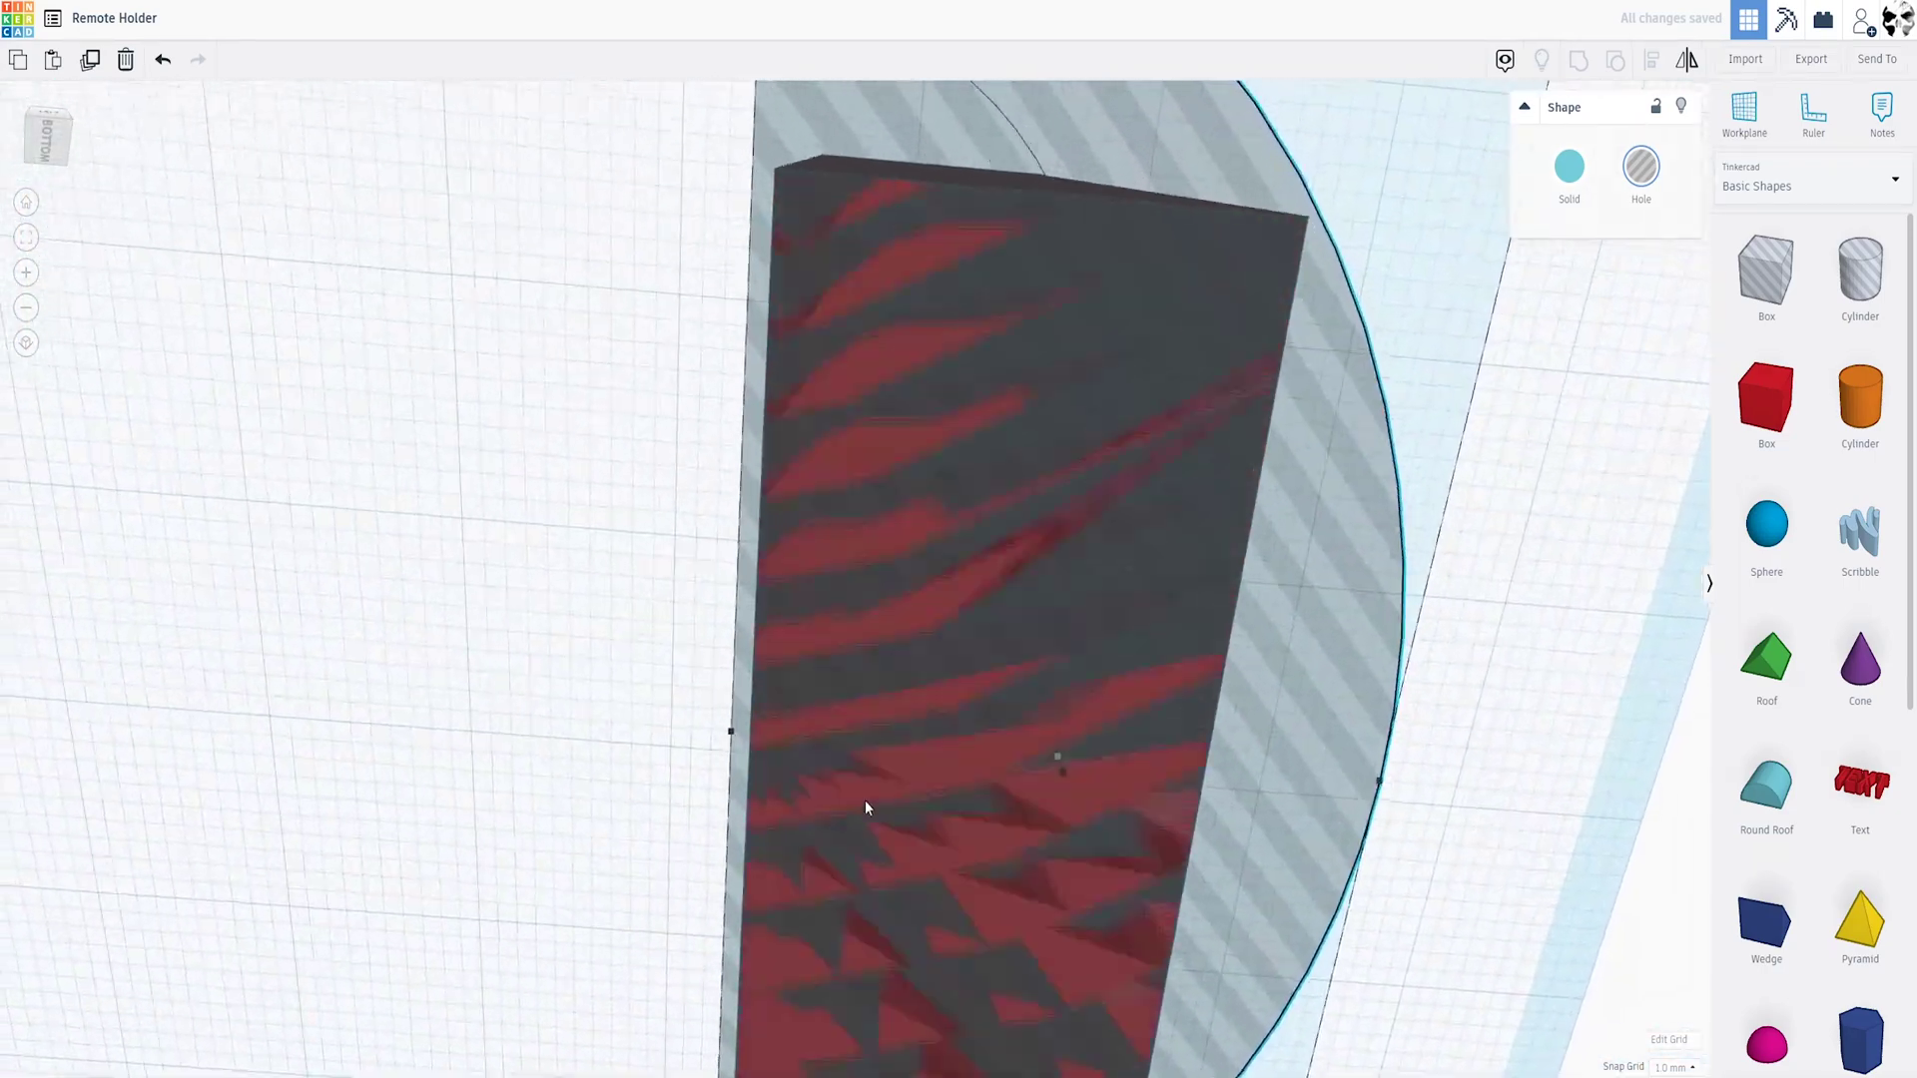
right_drag(884, 695, 1224, 287)
right_drag(1234, 632, 1305, 534)
right_drag(691, 416, 778, 756)
scroll(937, 765, down, 5)
right_drag(937, 766, 880, 711)
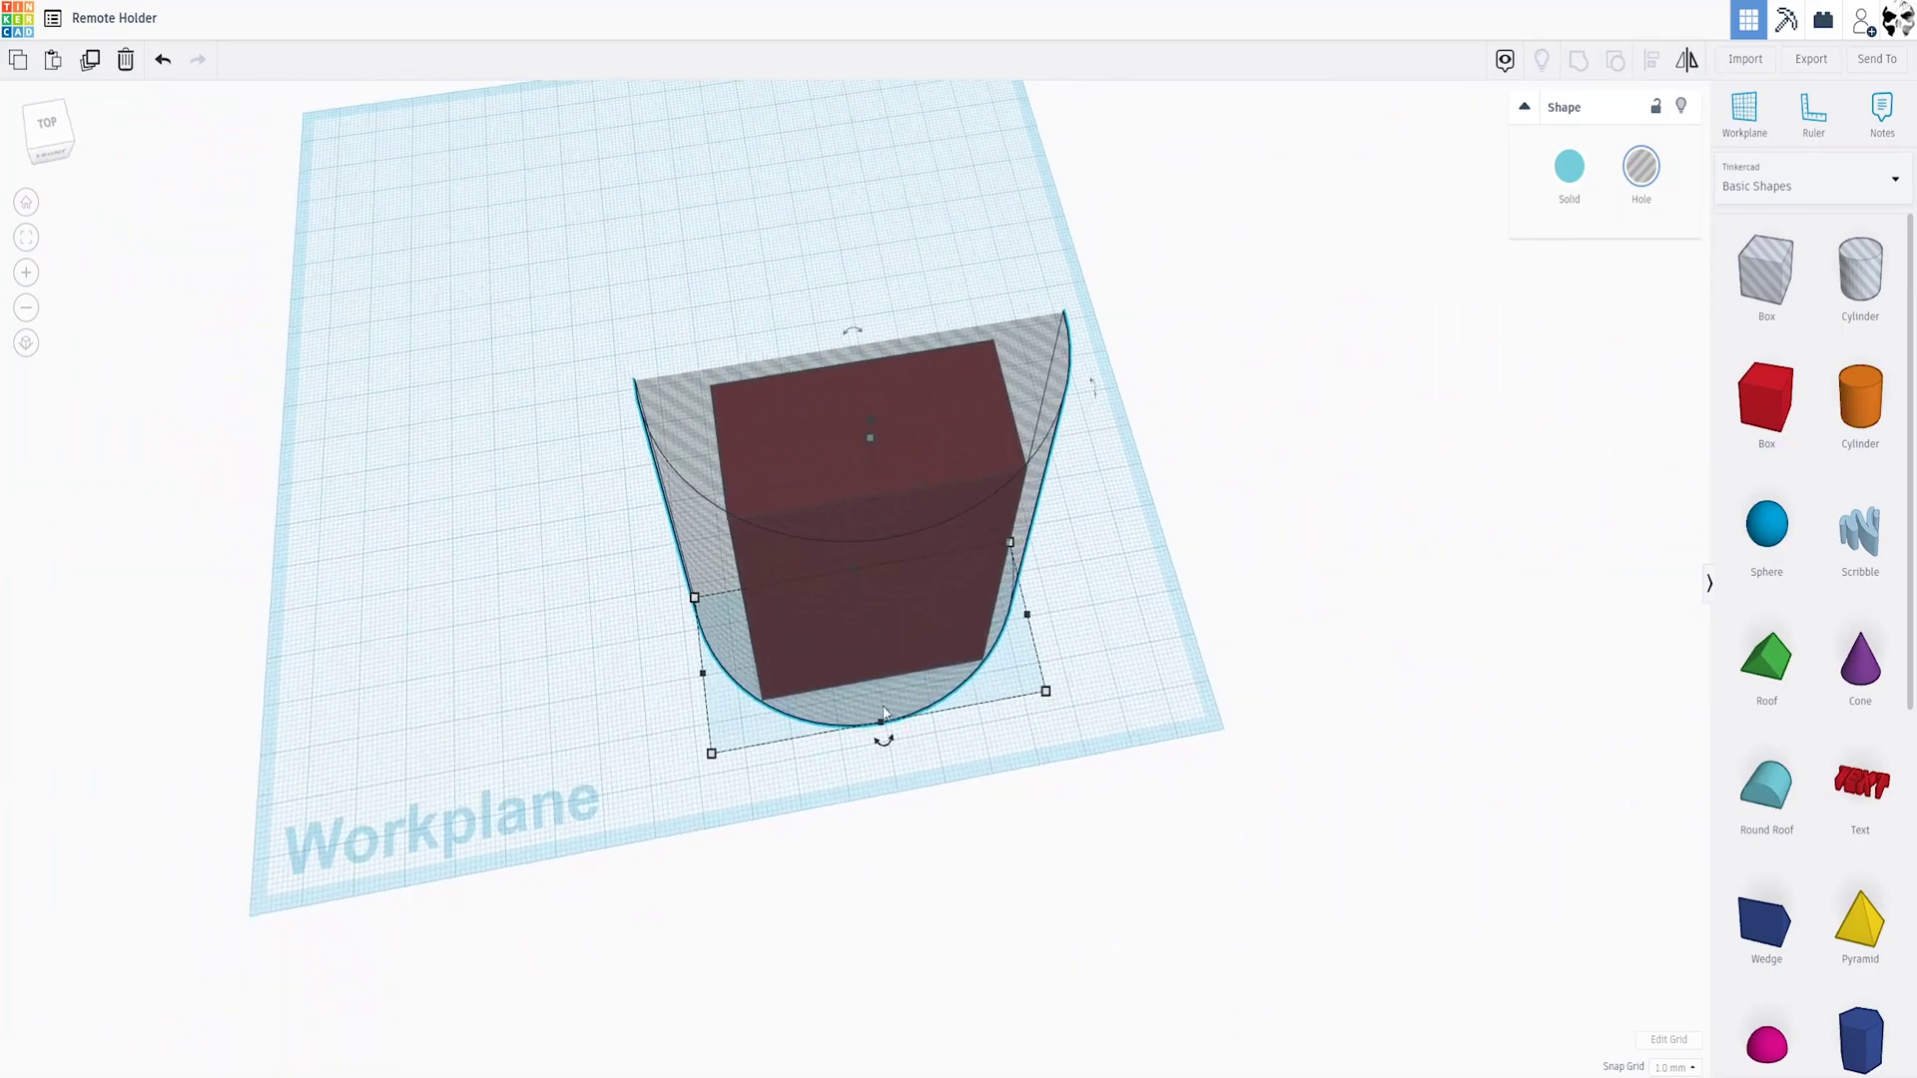
Move the red box out of the half-round hole to beside the workplane, and set the hole's height to 90 mm
drag(876, 710, 715, 497)
drag(883, 626, 1248, 304)
scroll(857, 612, up, 5)
right_drag(991, 819, 948, 714)
click(914, 599)
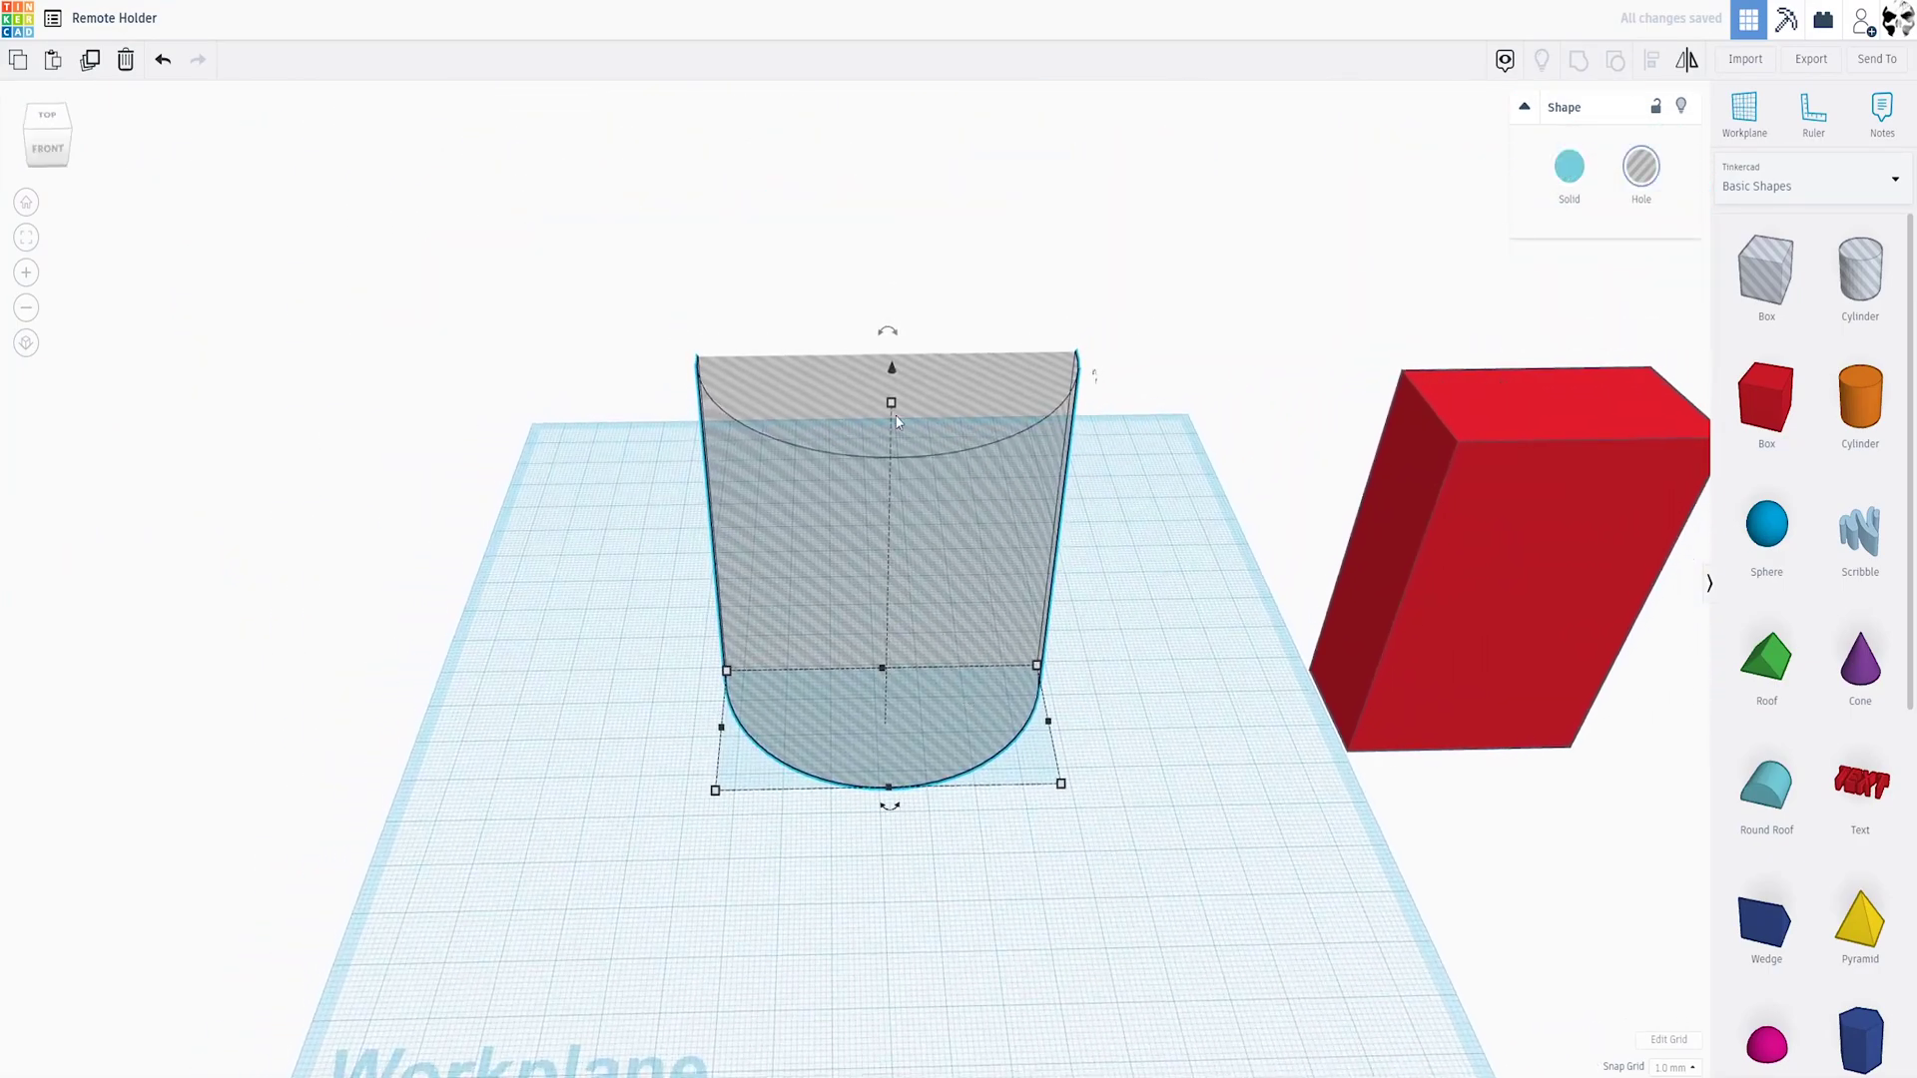
click(982, 586)
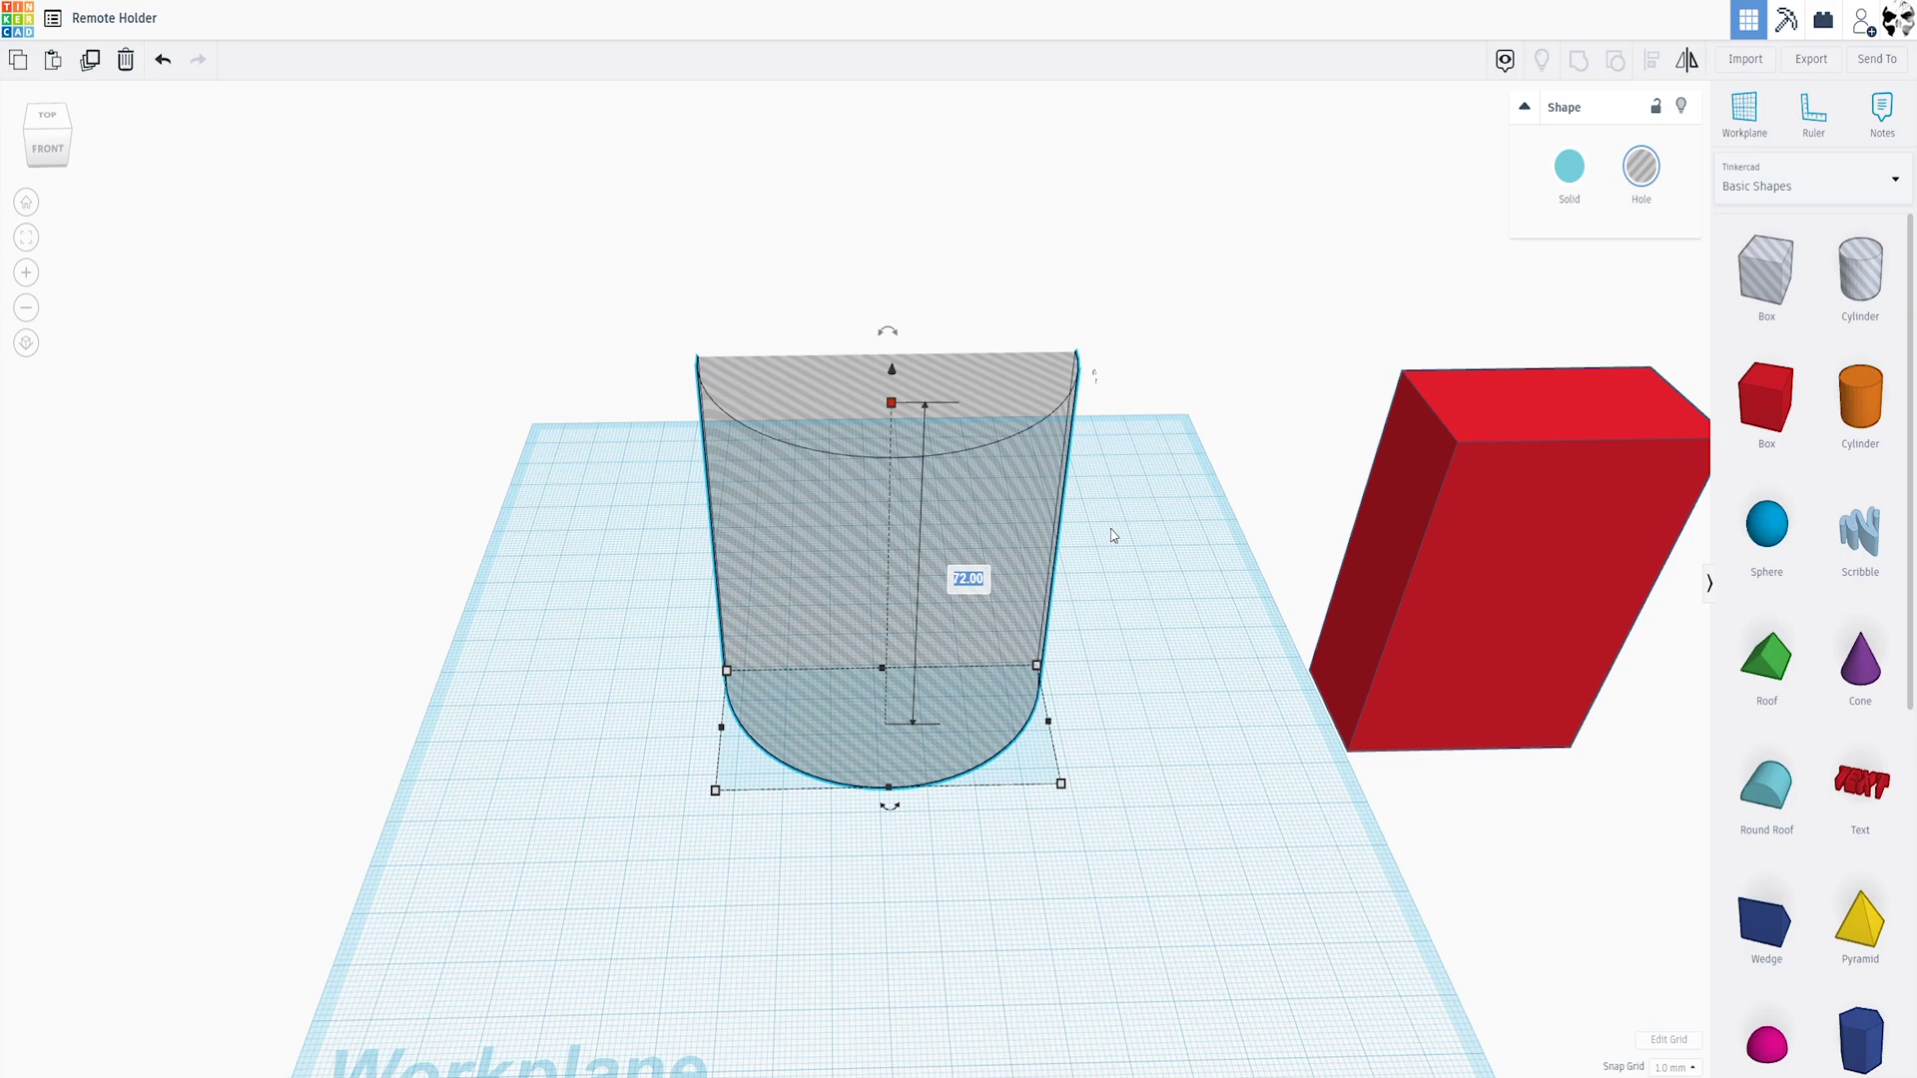
key(Return)
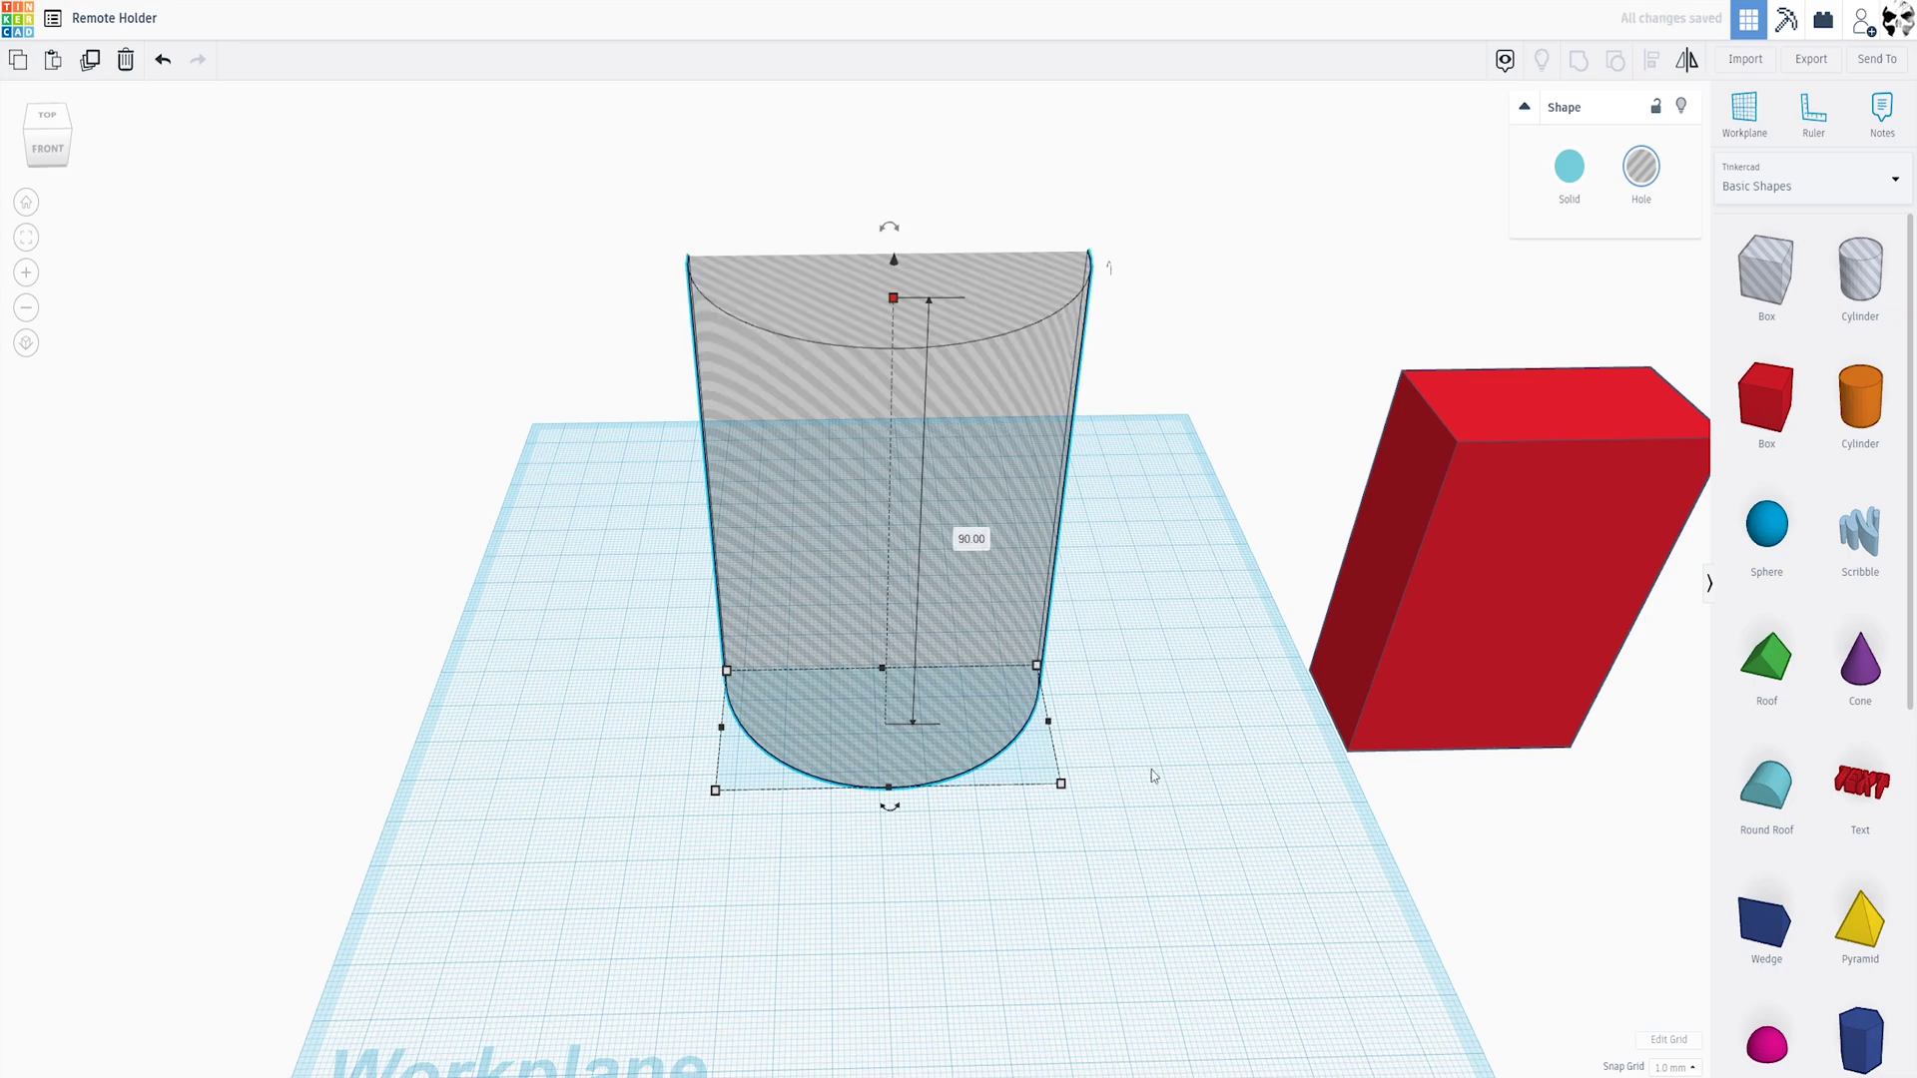
Duplicate the half-round hole, make one of the two solid, and move the hole and solid versions apart
click(89, 60)
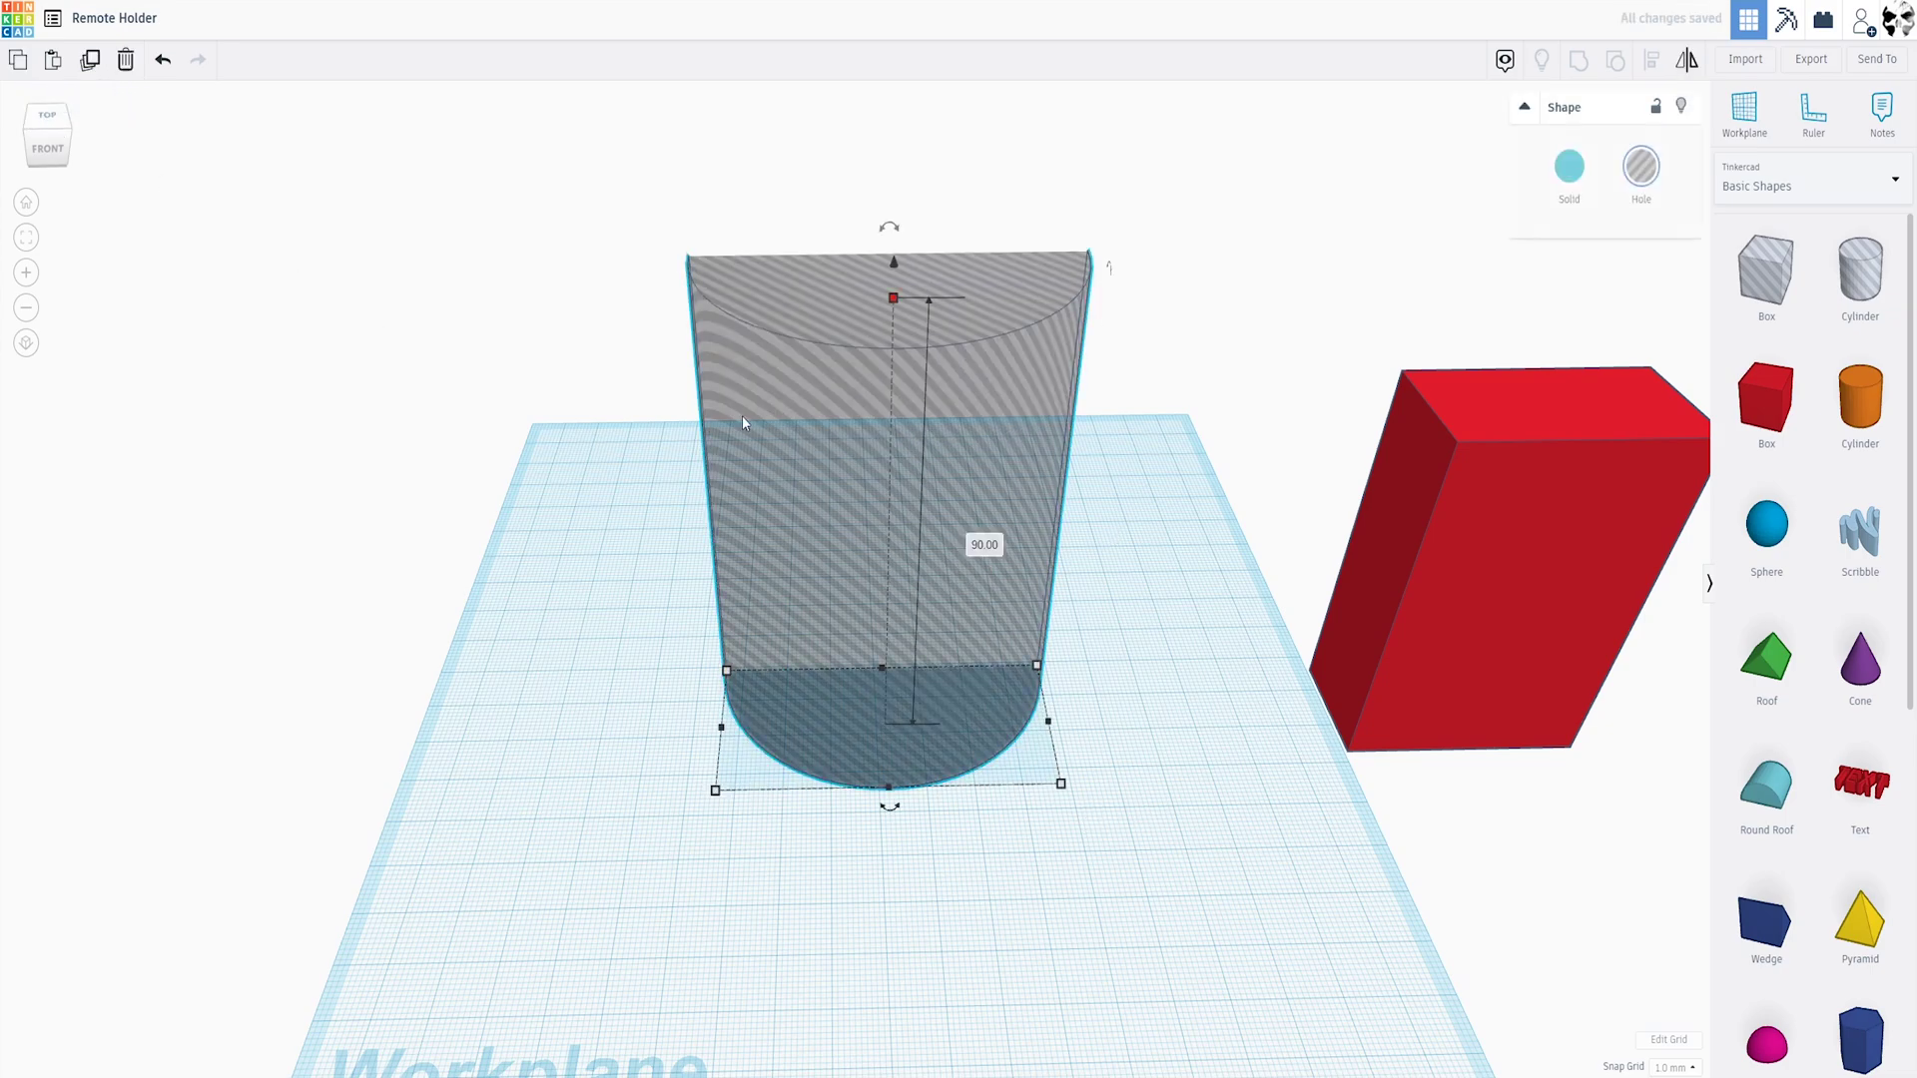
click(1568, 165)
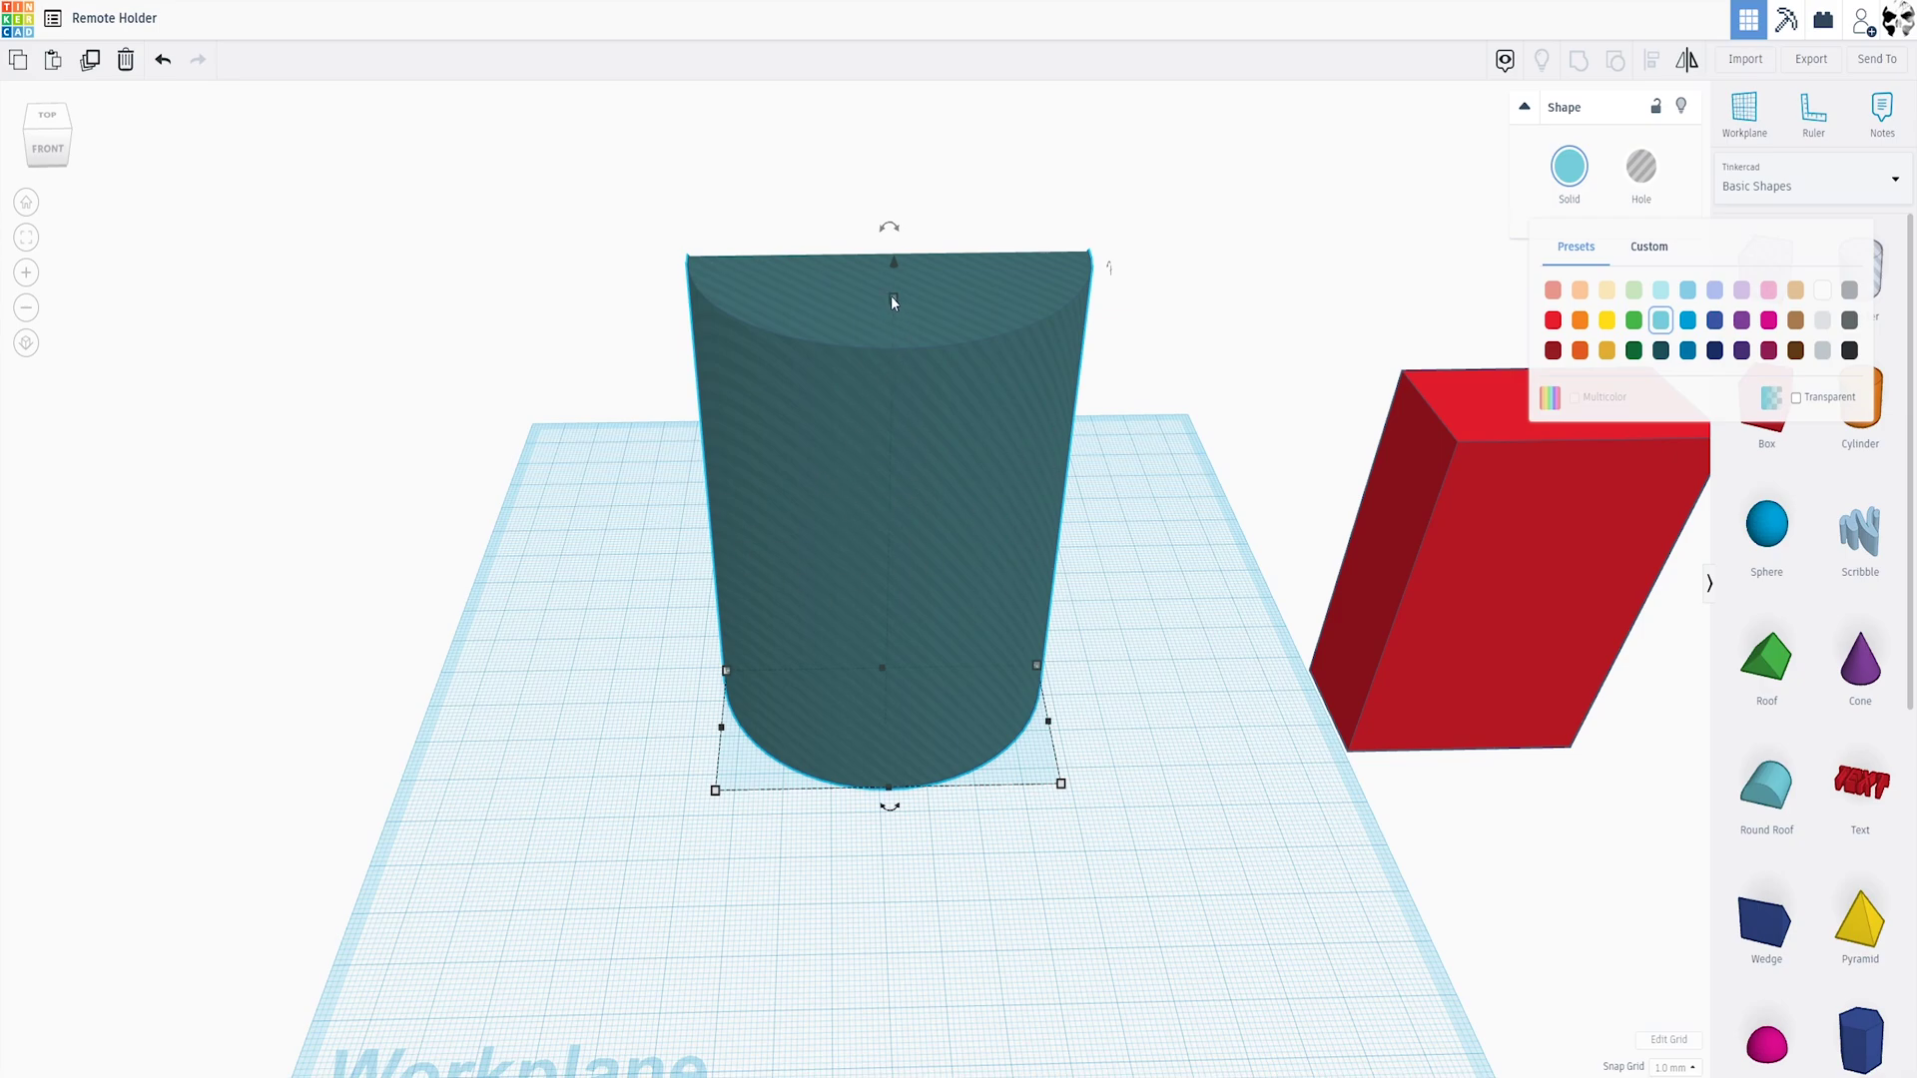
drag(908, 485, 672, 495)
drag(913, 510, 1009, 715)
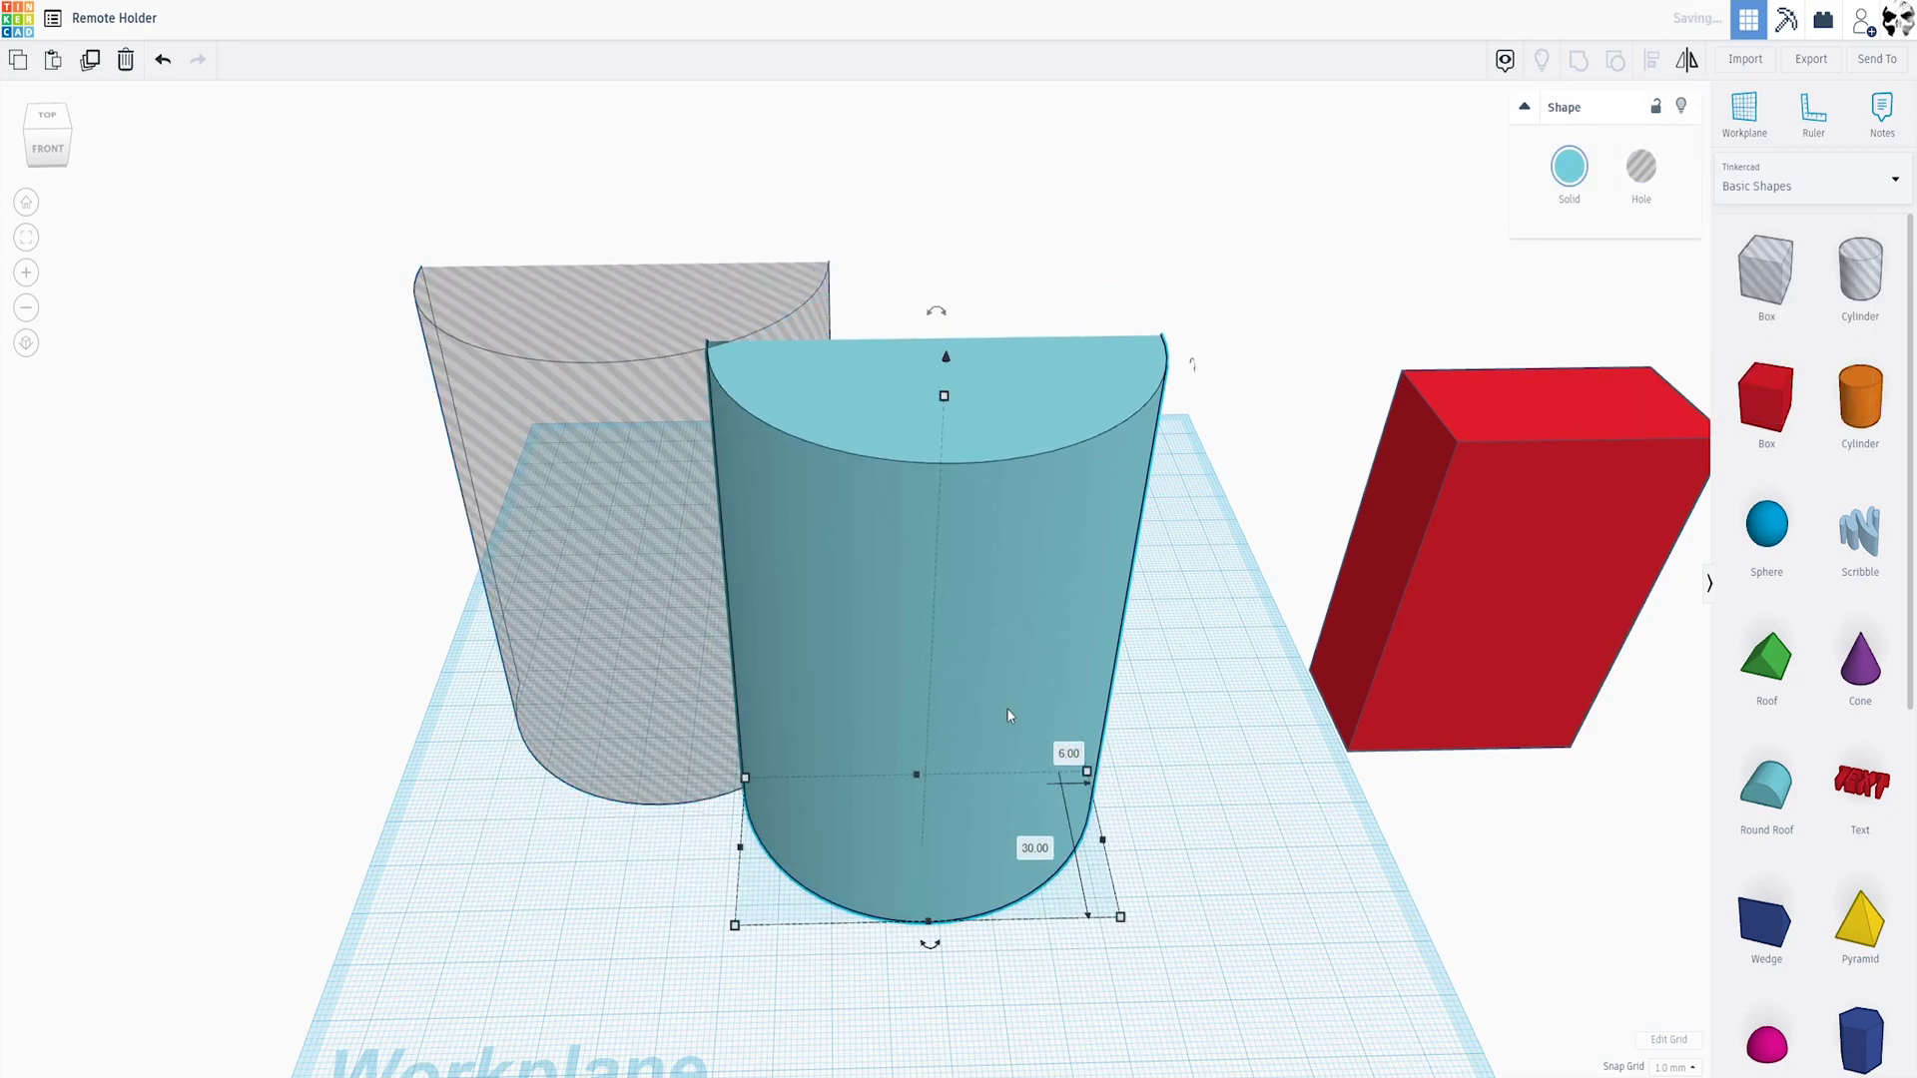
Scale the solid half-round up proportionally until it is 100 mm high
middle_drag(1007, 715, 953, 675)
mouse_move(886, 353)
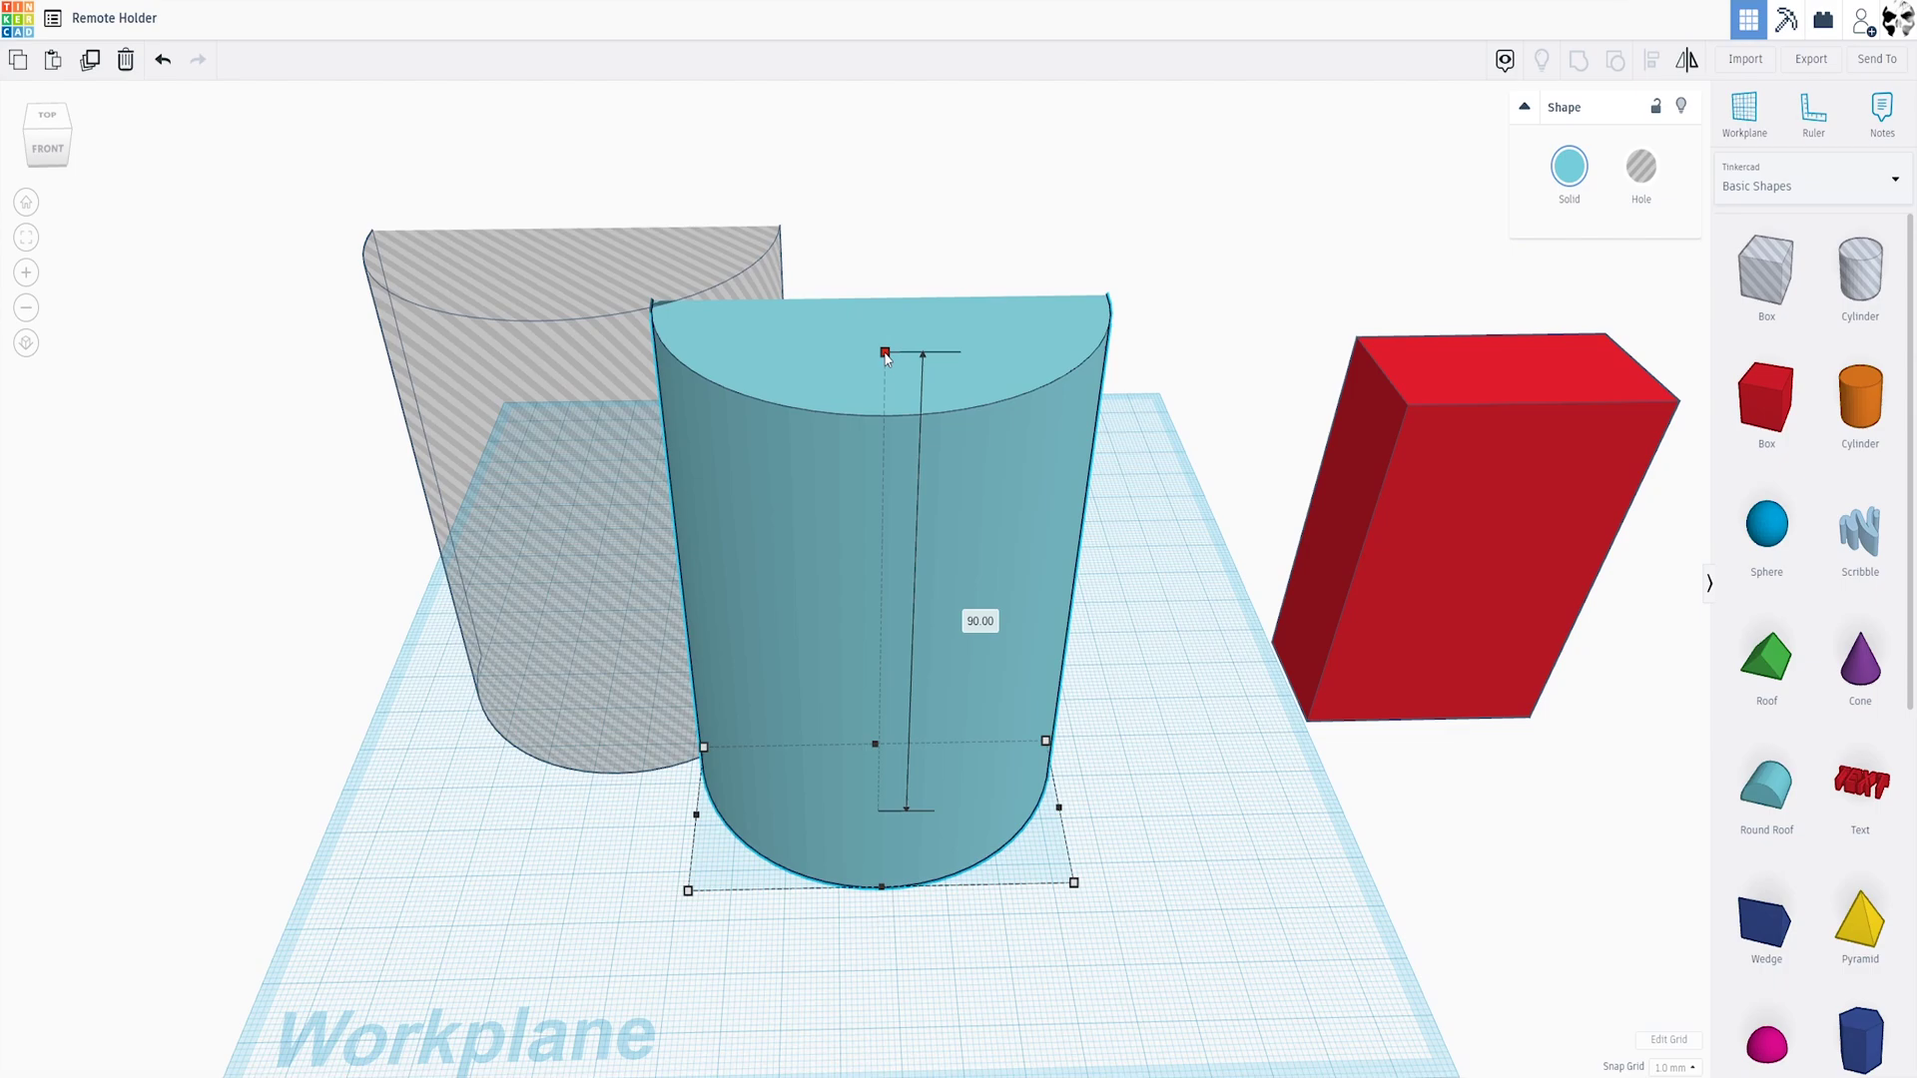
shift+drag(885, 356, 891, 288)
scroll(789, 544, down, 3)
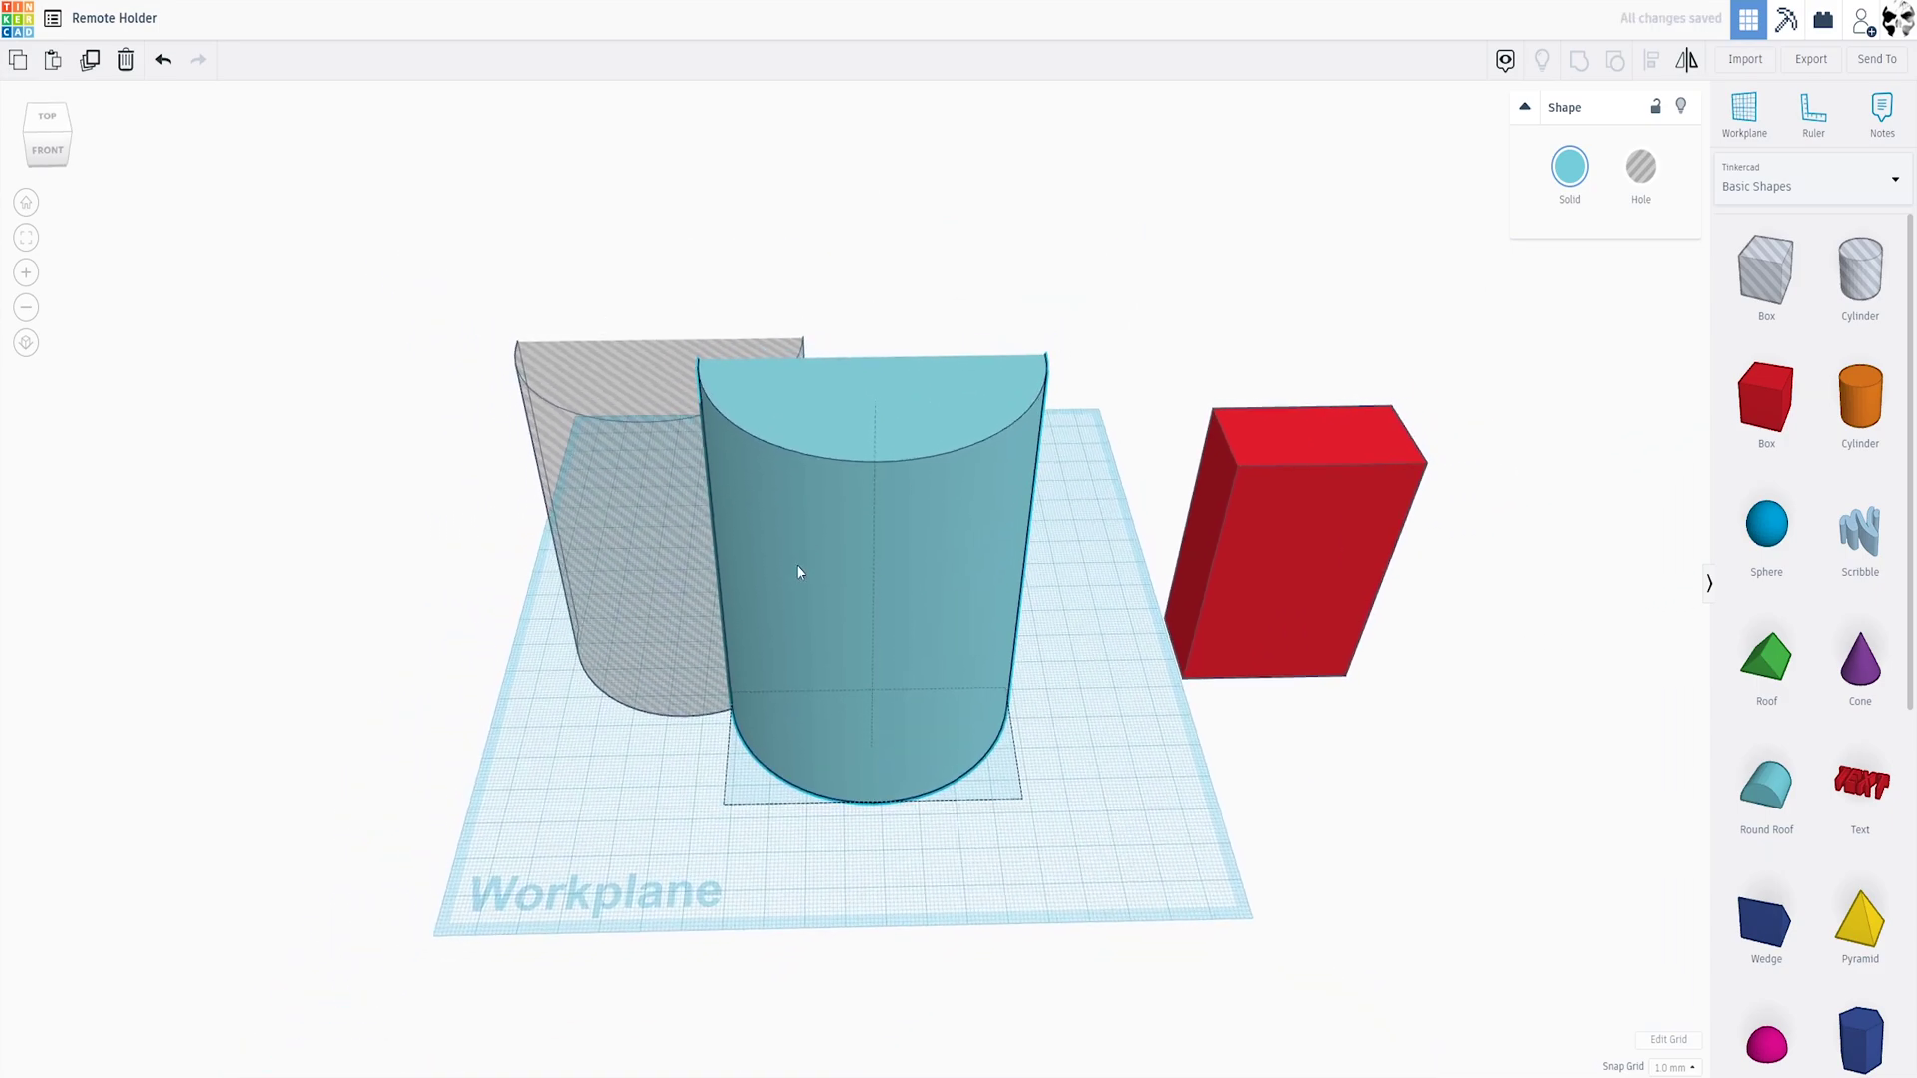
Move the half-round hole directly behind the solid half-round, keeping the solid's height set to 100 mm
right_drag(795, 559, 853, 626)
drag(597, 540, 825, 513)
right_drag(910, 711, 904, 639)
click(878, 489)
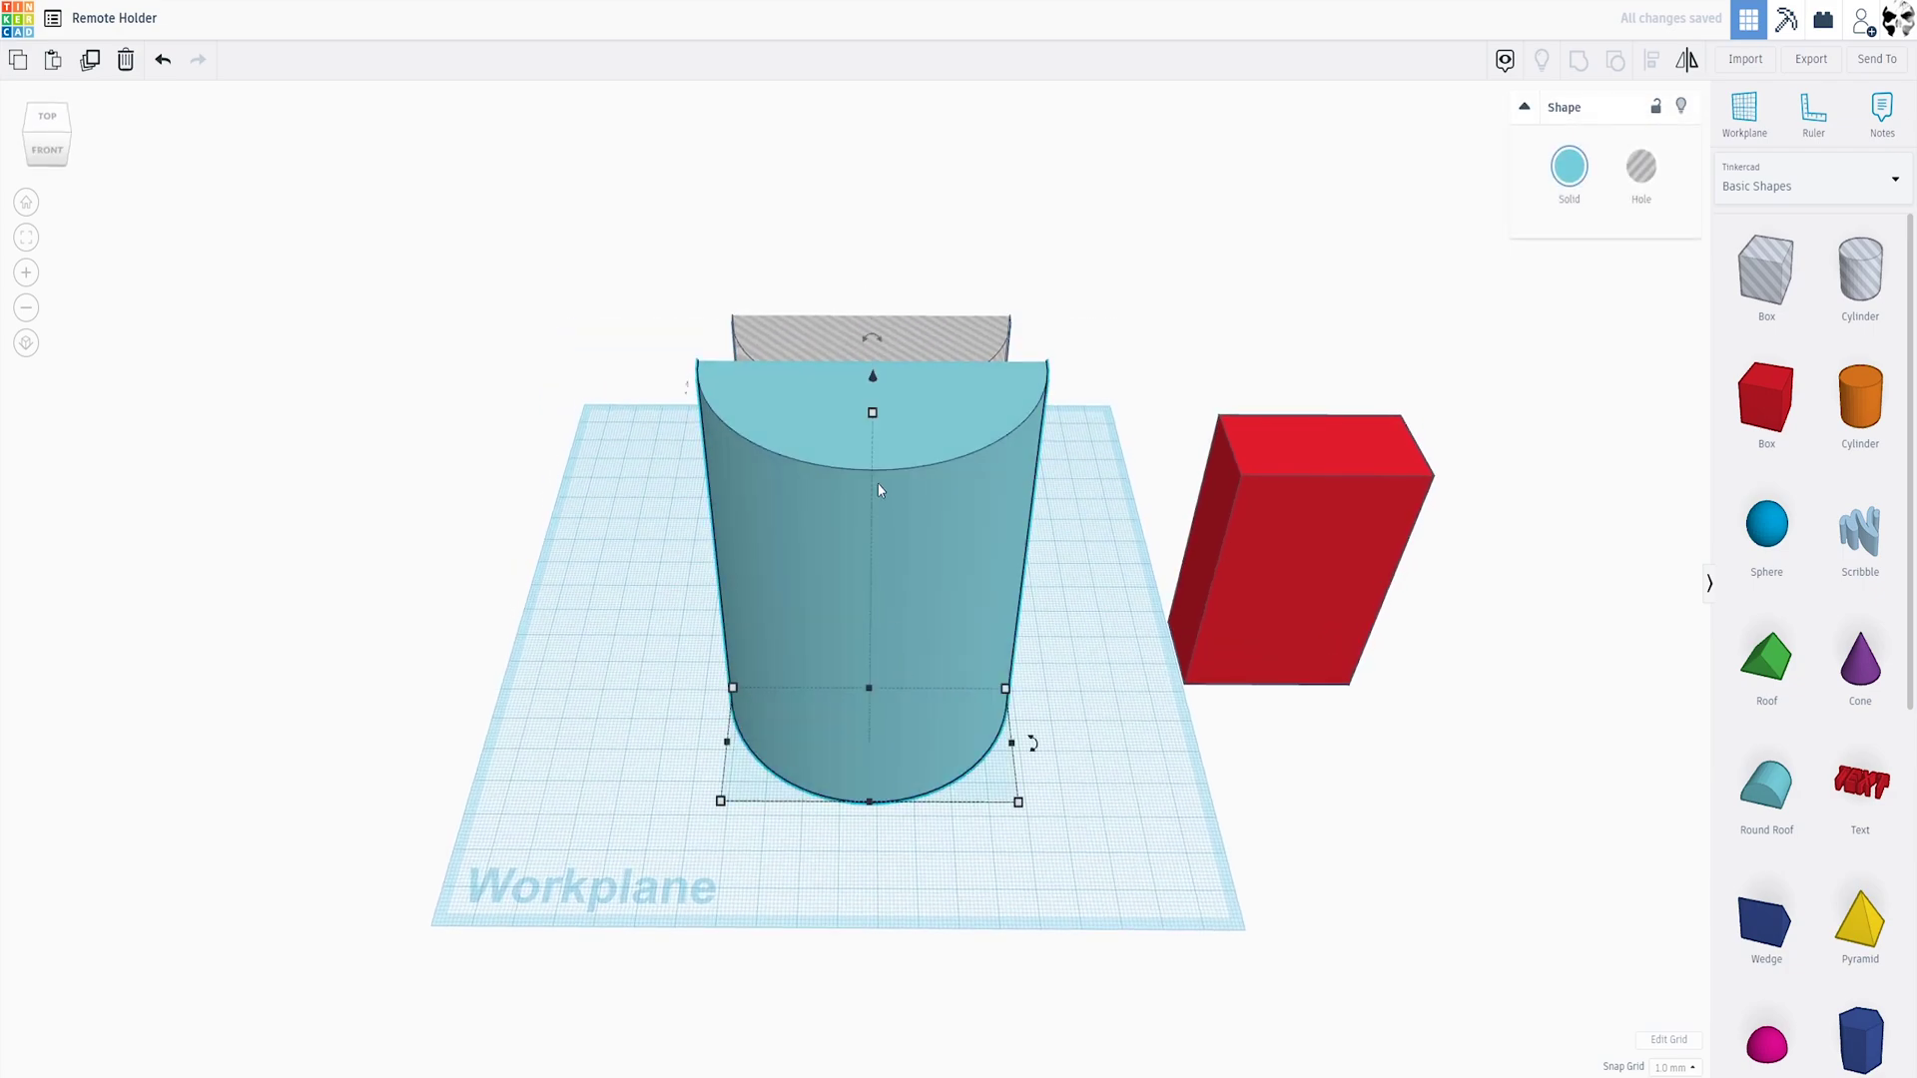
mouse_move(877, 420)
click(951, 597)
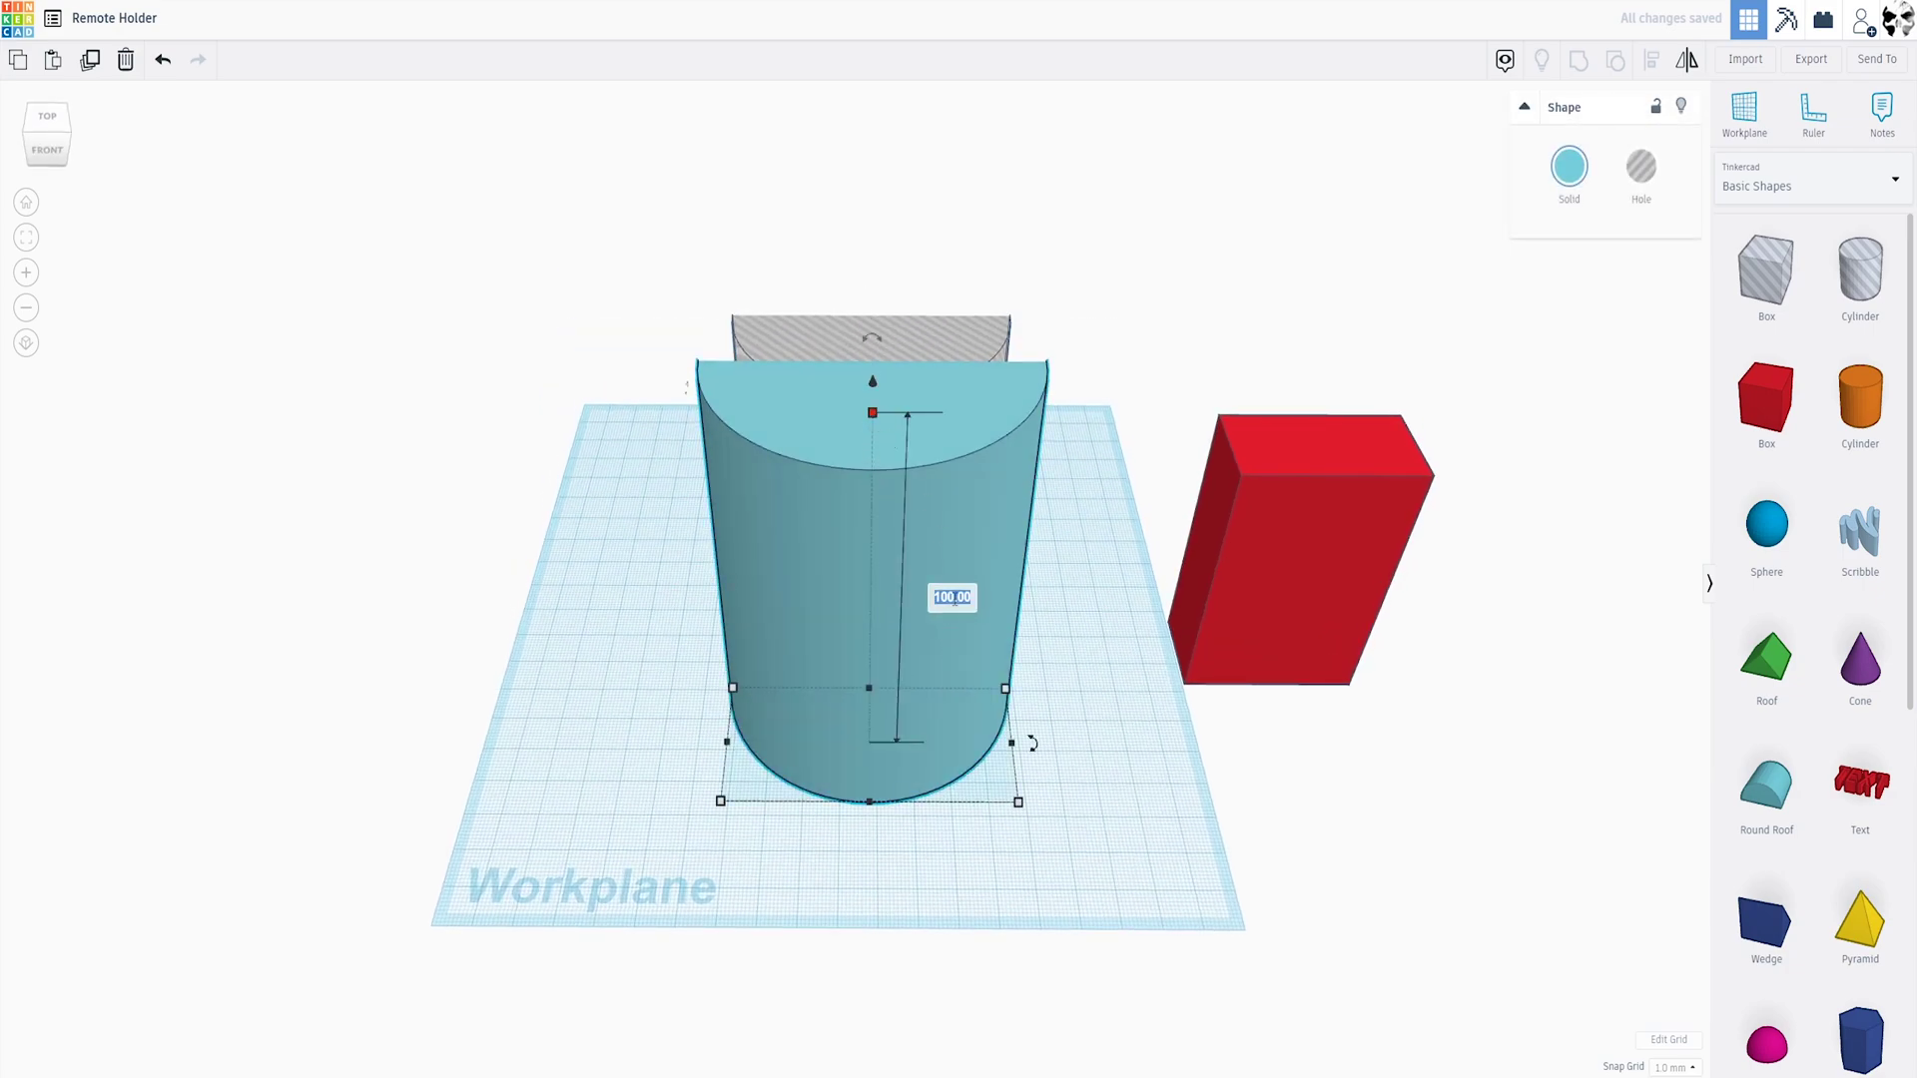
key(Return)
Select both half-rounds and align them in depth so the hole sits inside the solid
right_drag(956, 598, 877, 651)
drag(589, 401, 758, 758)
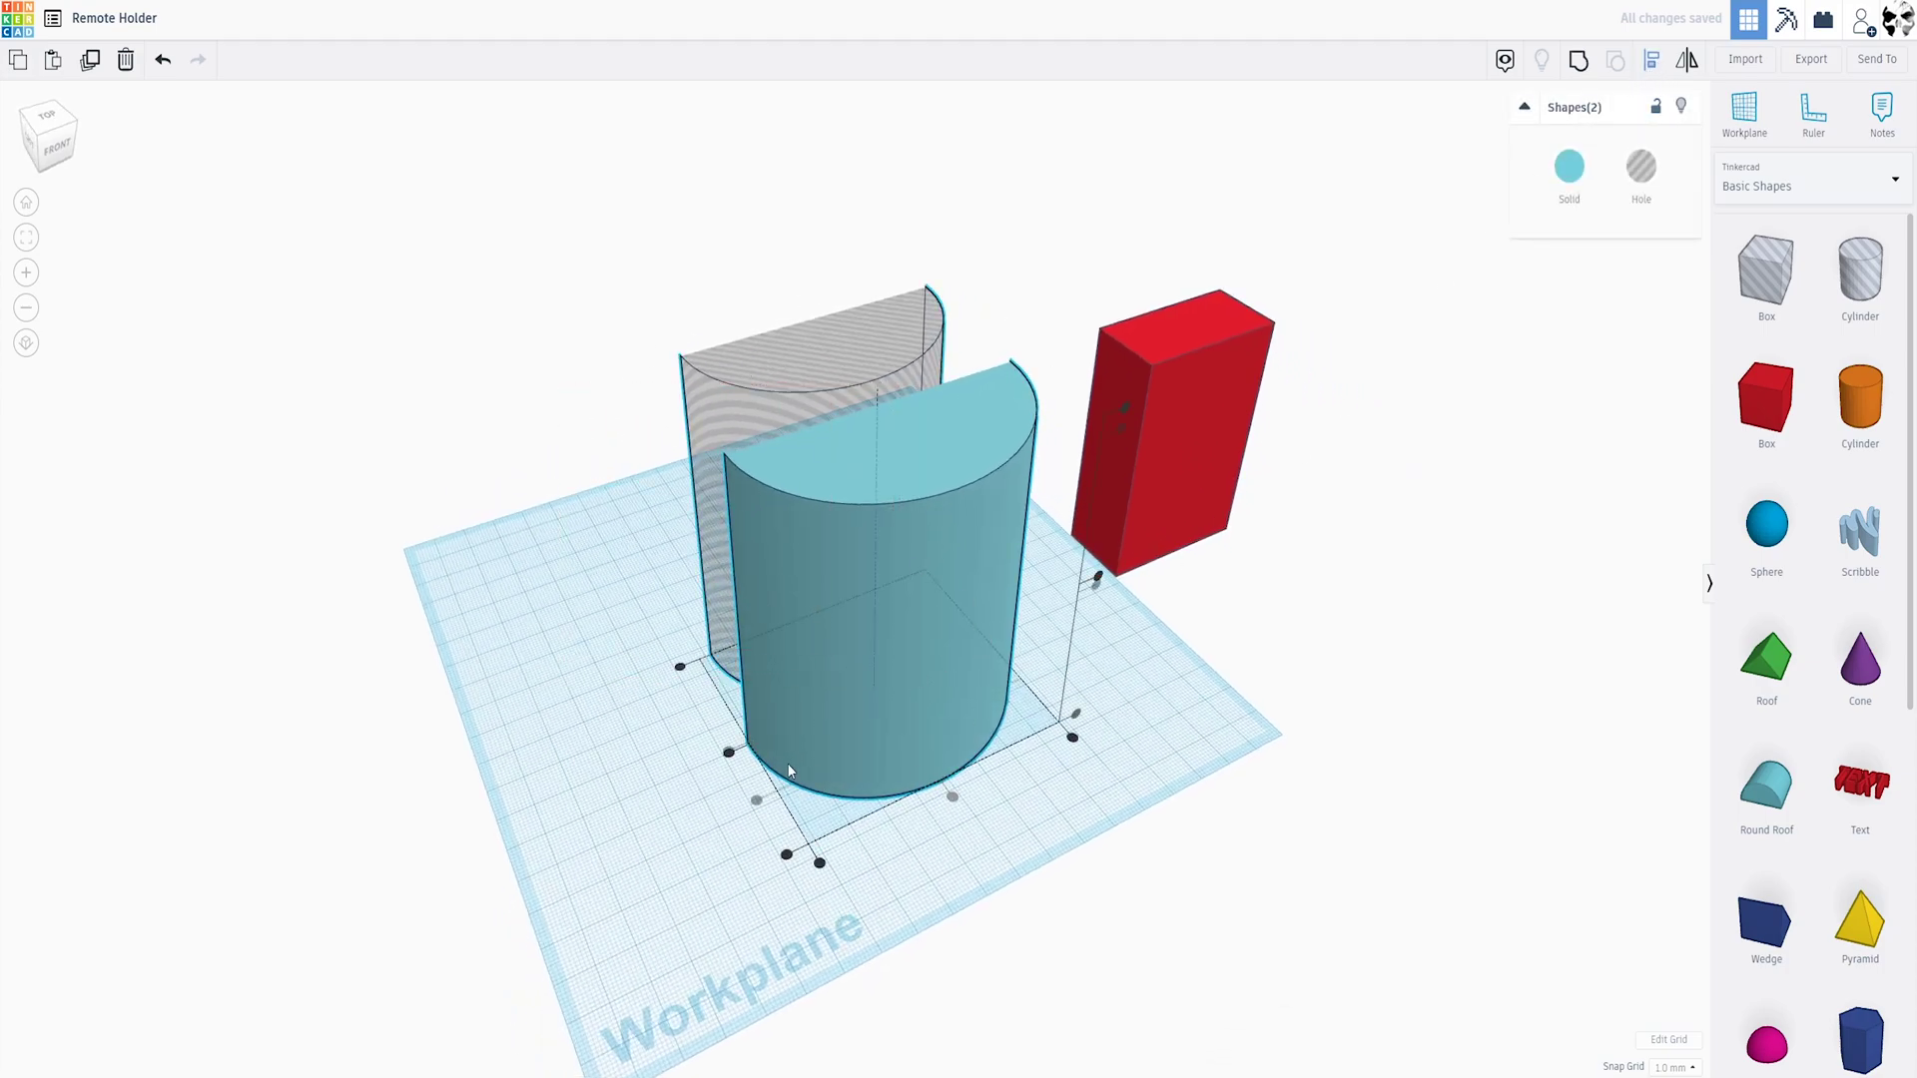
click(728, 753)
right_drag(923, 755, 826, 889)
scroll(758, 912, up, 3)
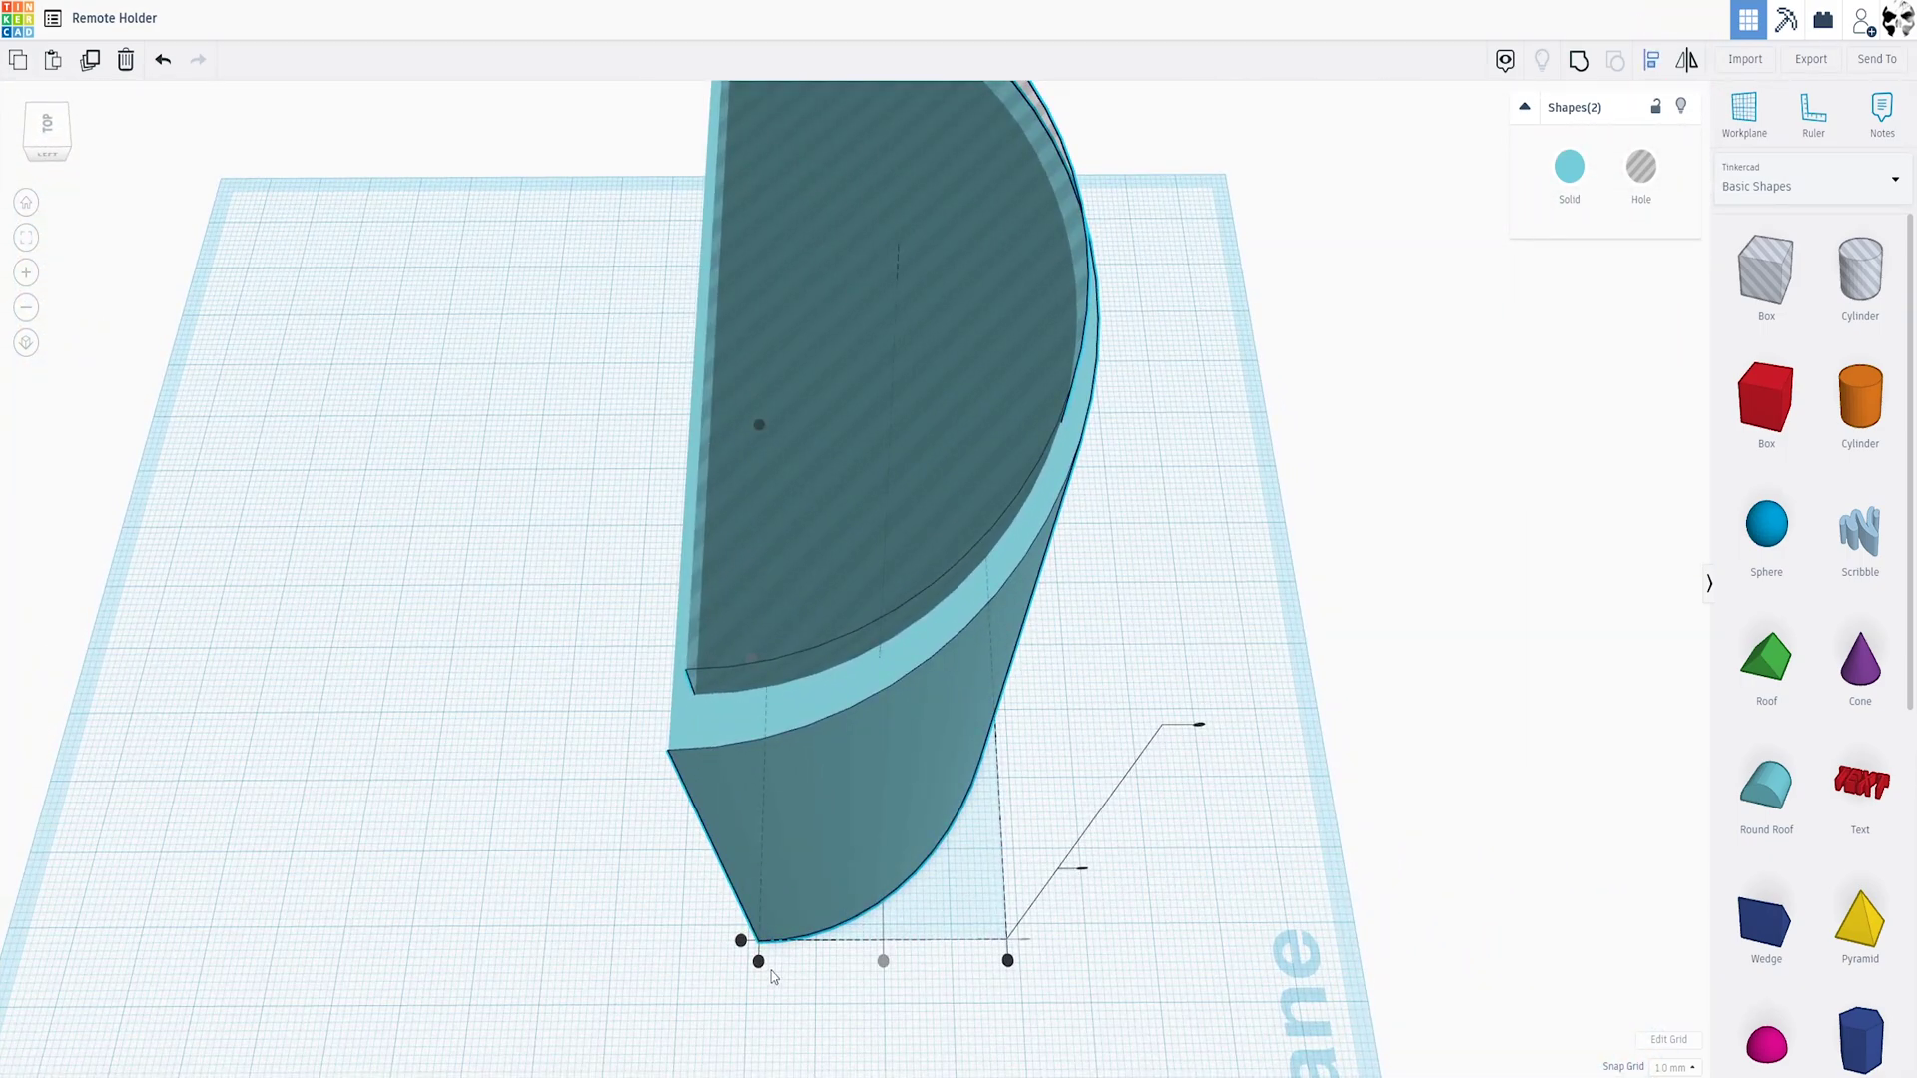
right_drag(772, 976, 1069, 848)
click(1069, 848)
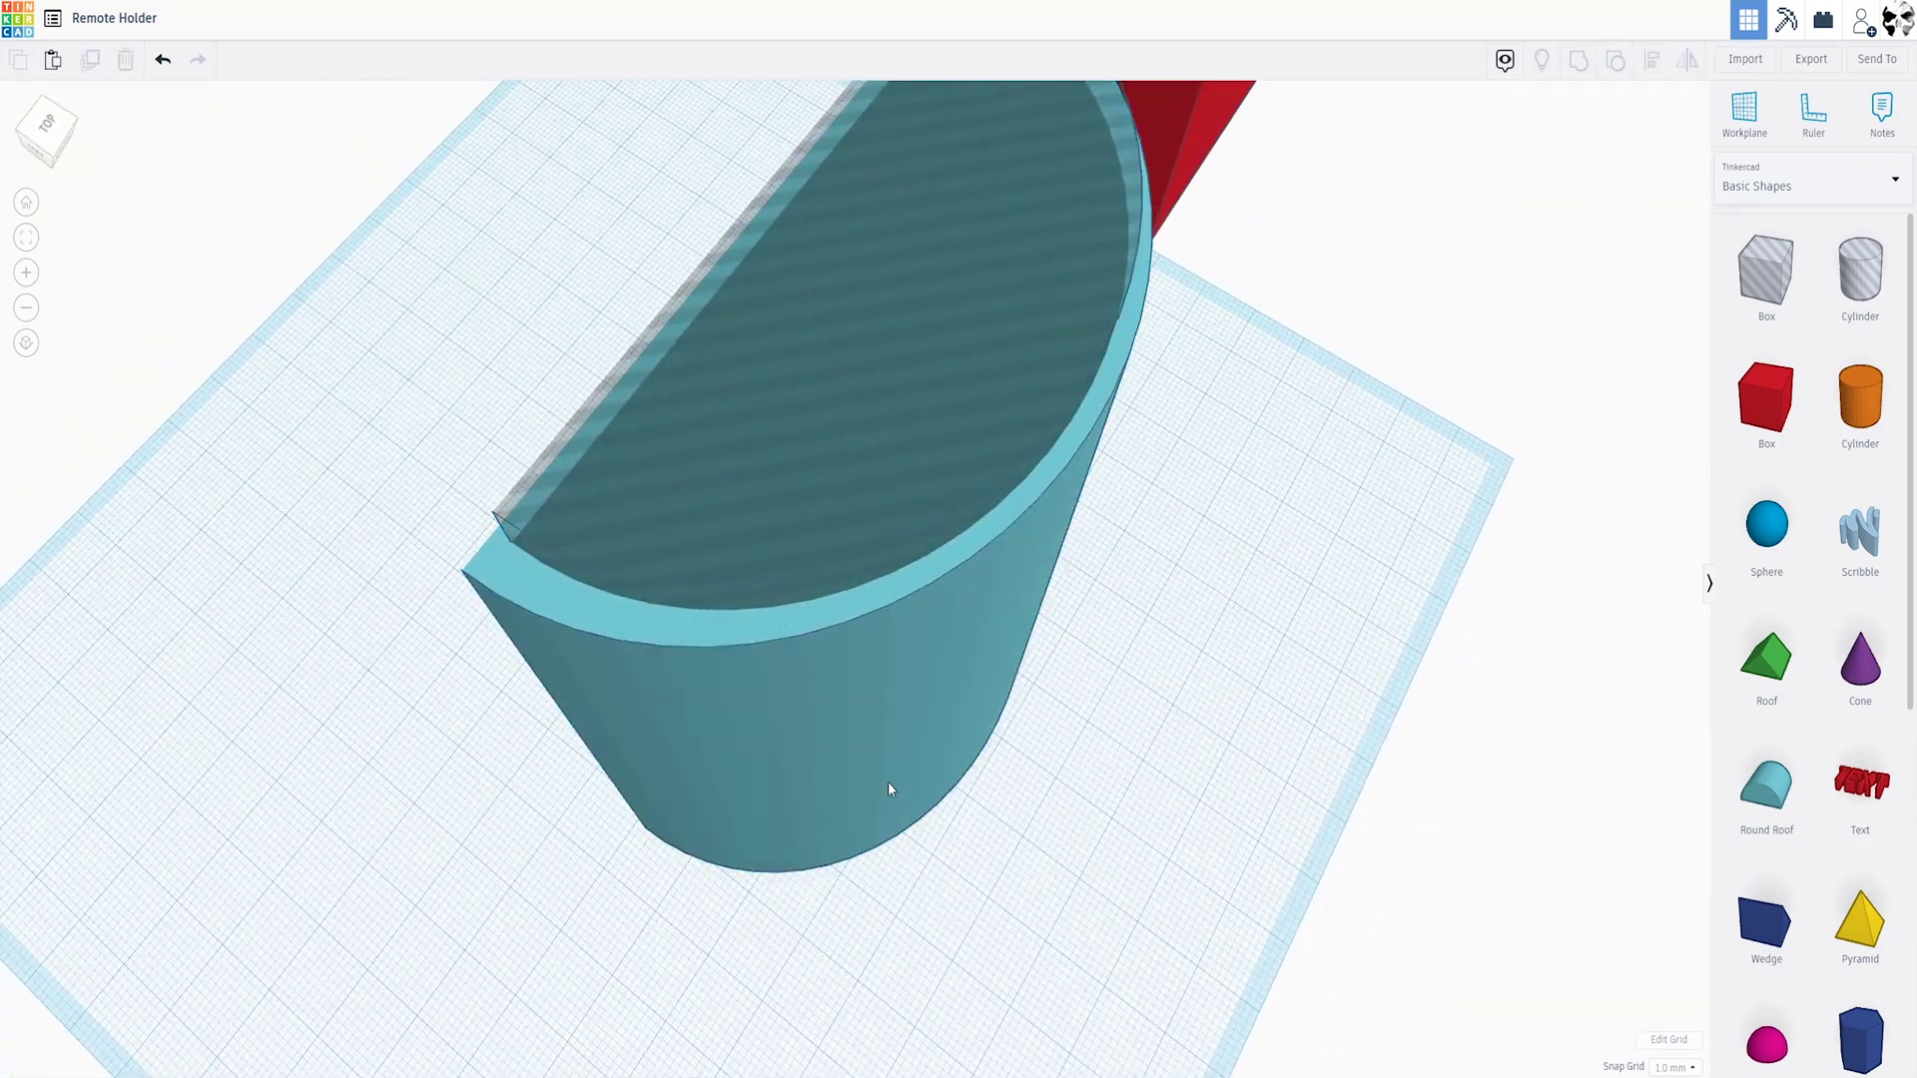
Enlarge the solid half-round's footprint to about 82 mm wide and 37 mm deep, thickening the wall around the hole
click(888, 783)
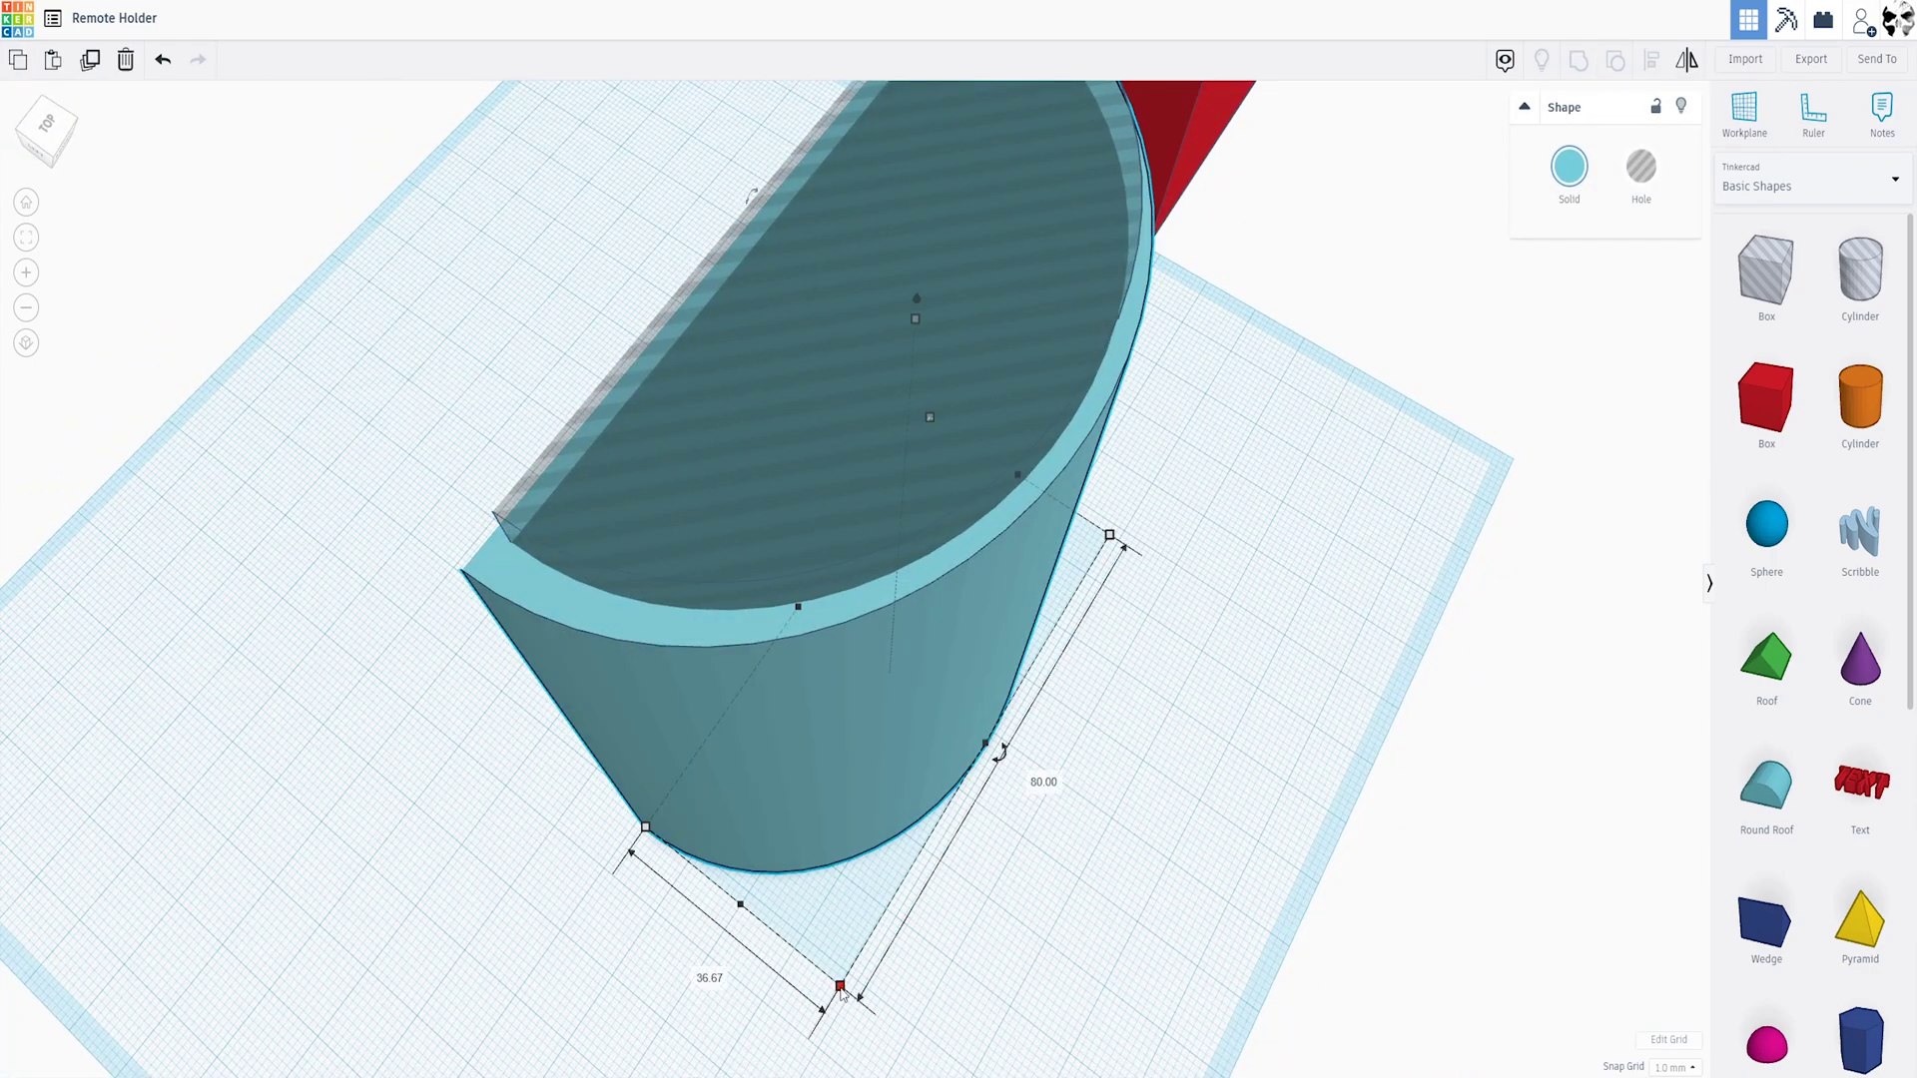
drag(840, 990, 842, 1001)
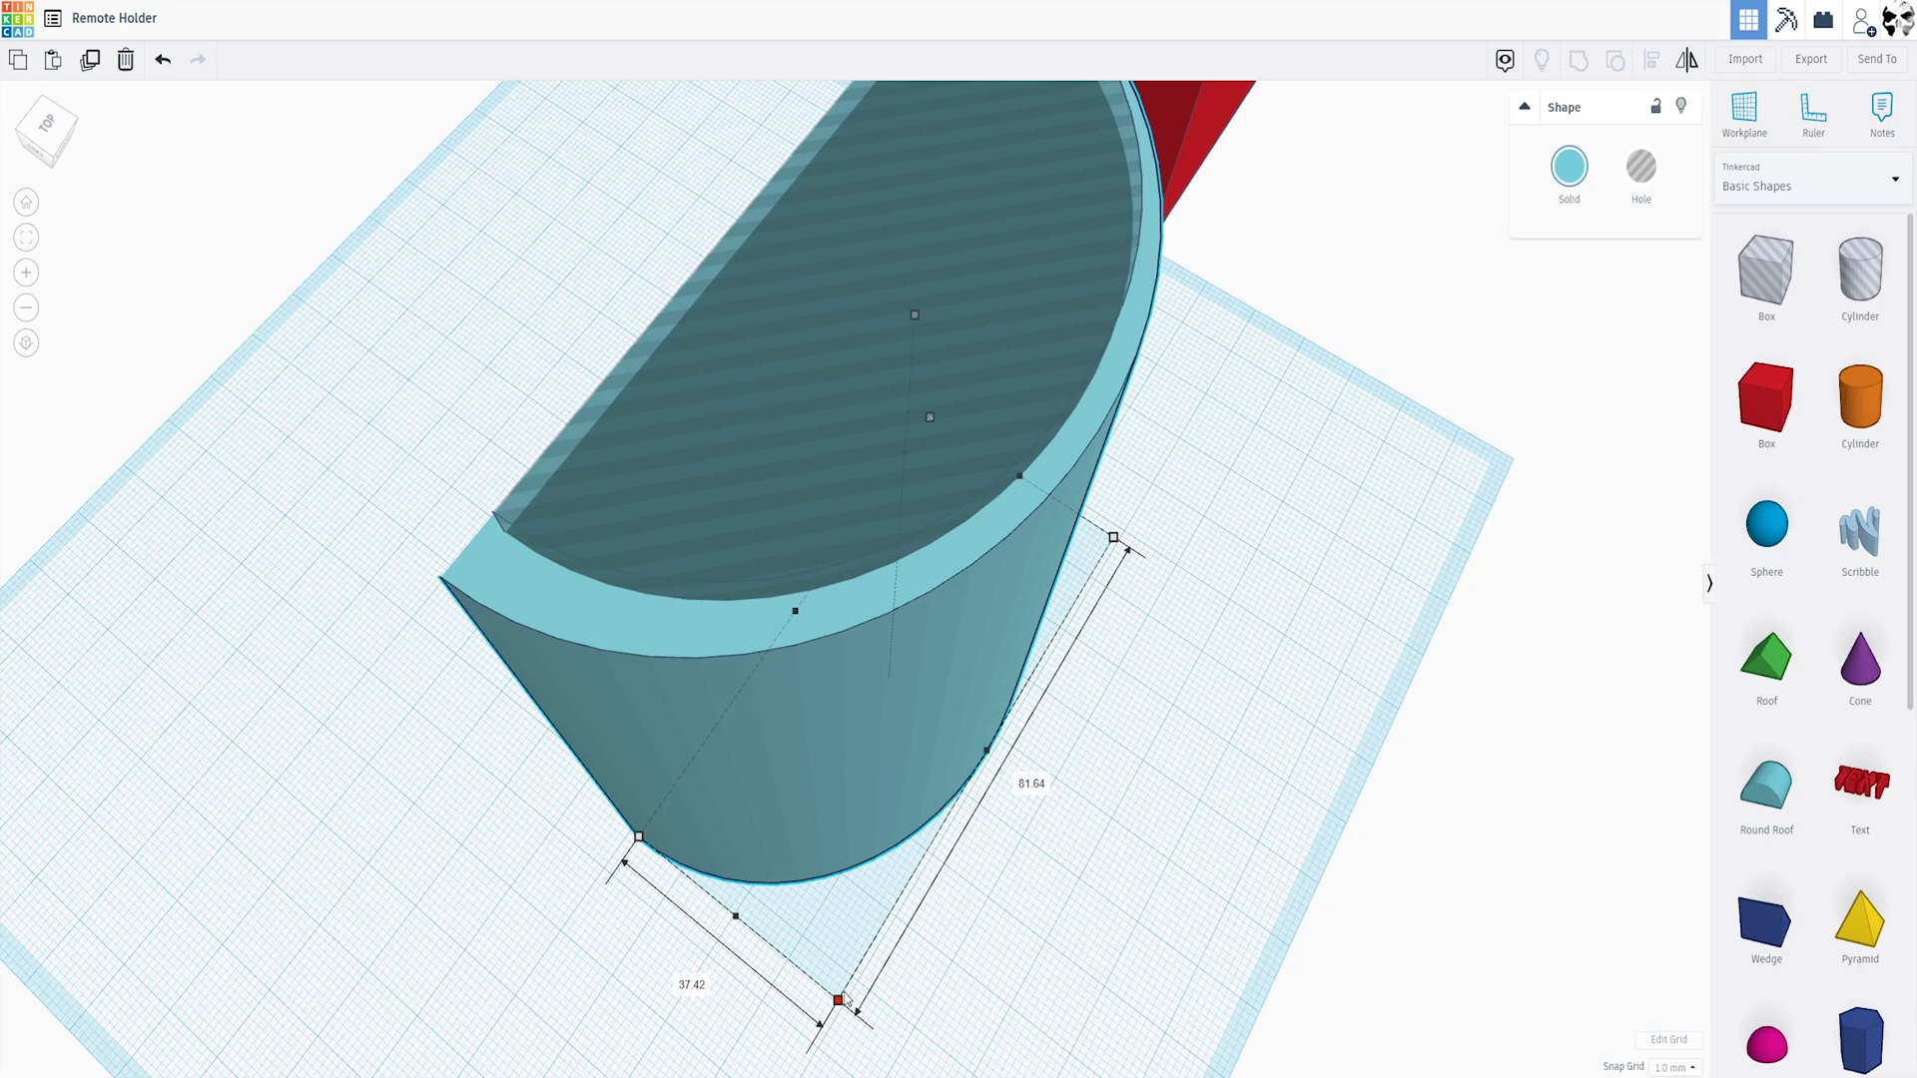
right_drag(769, 992, 782, 986)
Centre the enlarged solid half-round and the hole on each other in width and depth
scroll(821, 949, down, 3)
drag(884, 886, 793, 721)
click(1648, 64)
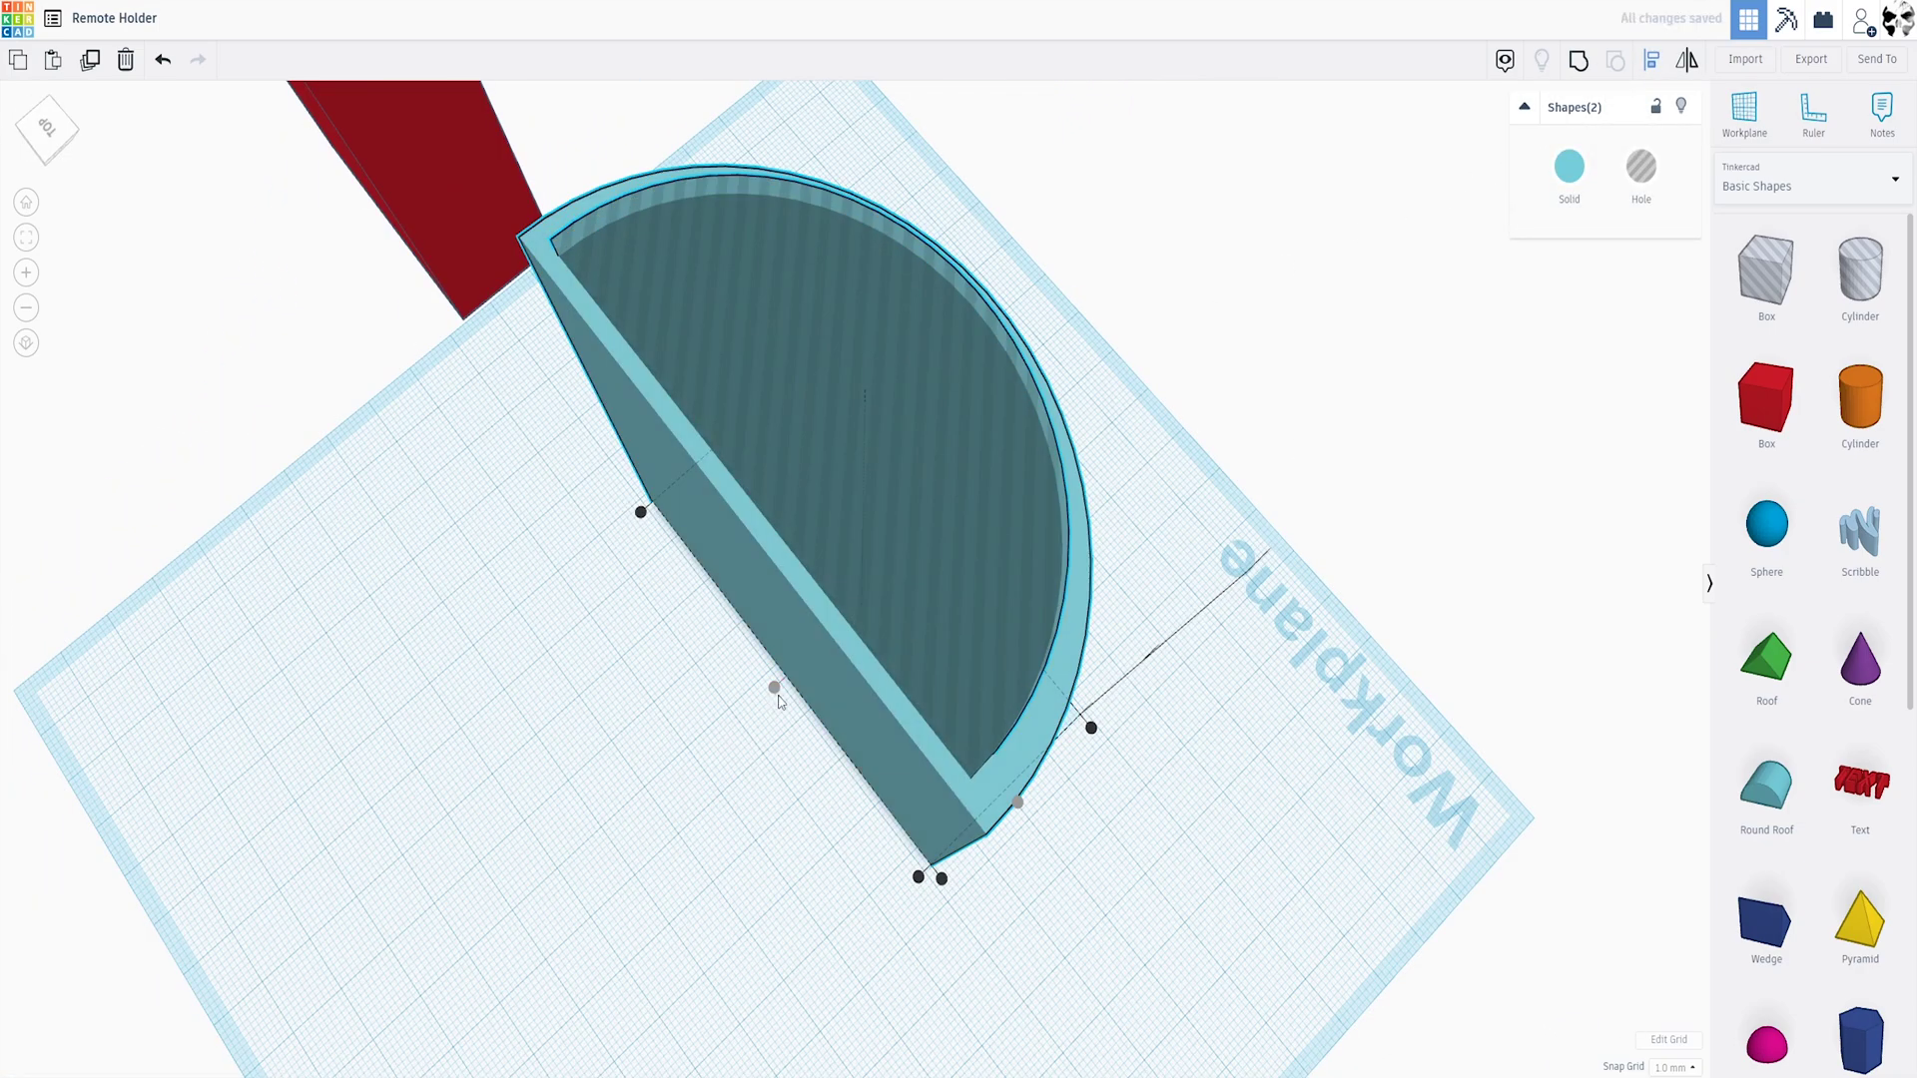
right_drag(779, 699, 1009, 813)
click(1050, 961)
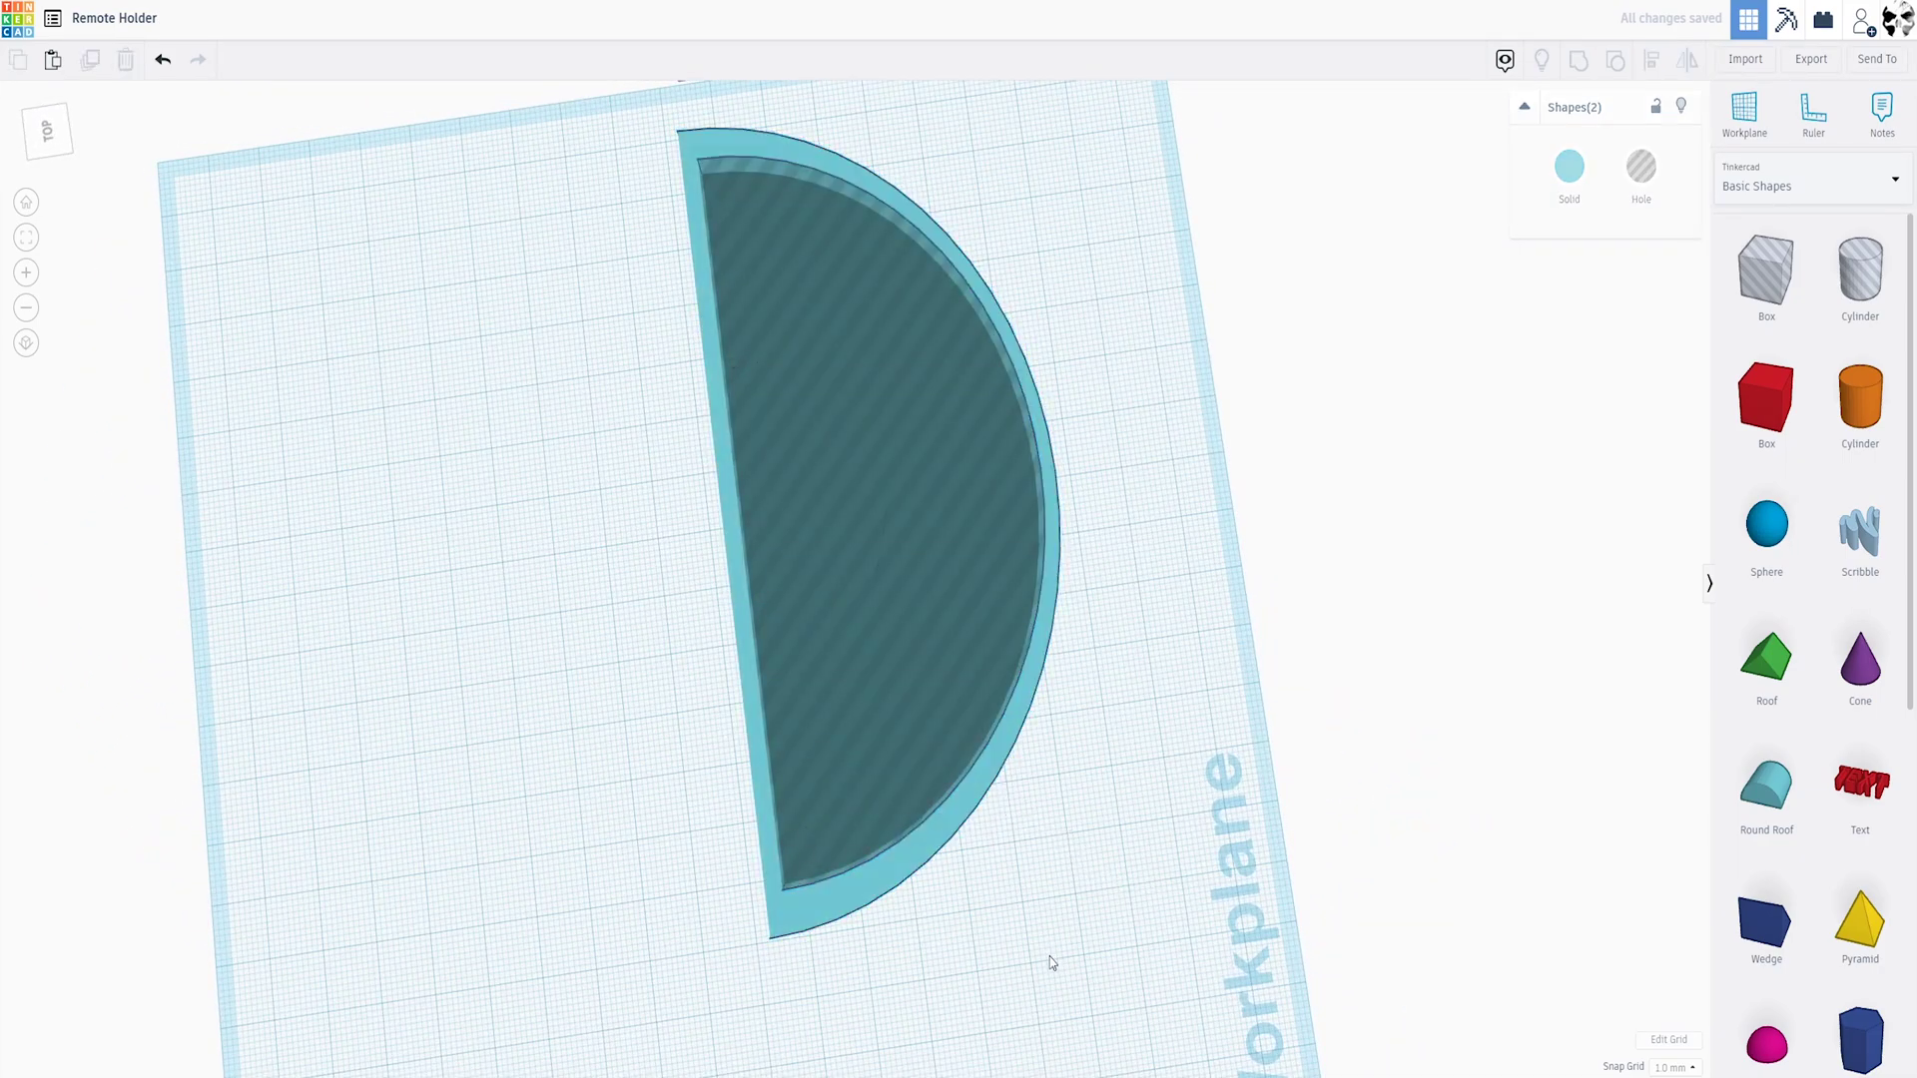
right_drag(1050, 961, 835, 856)
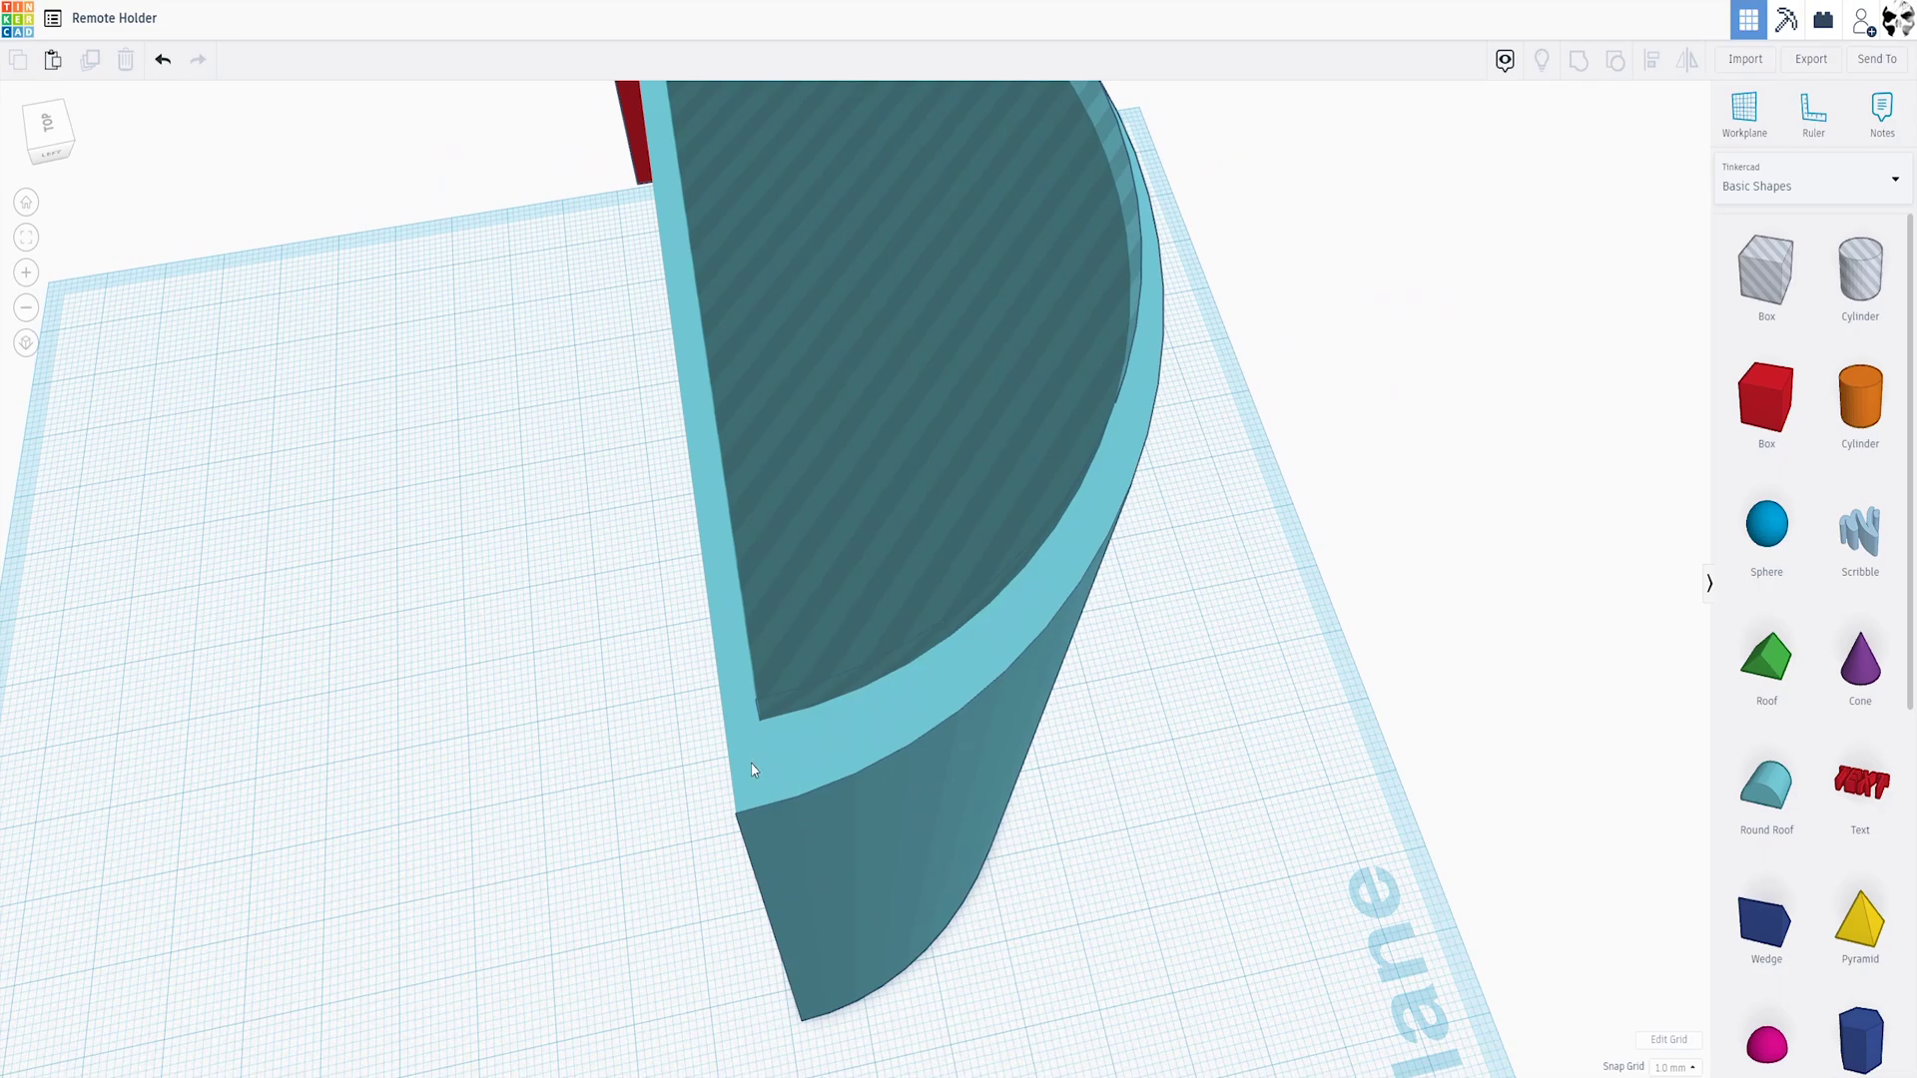
right_drag(754, 769, 1028, 728)
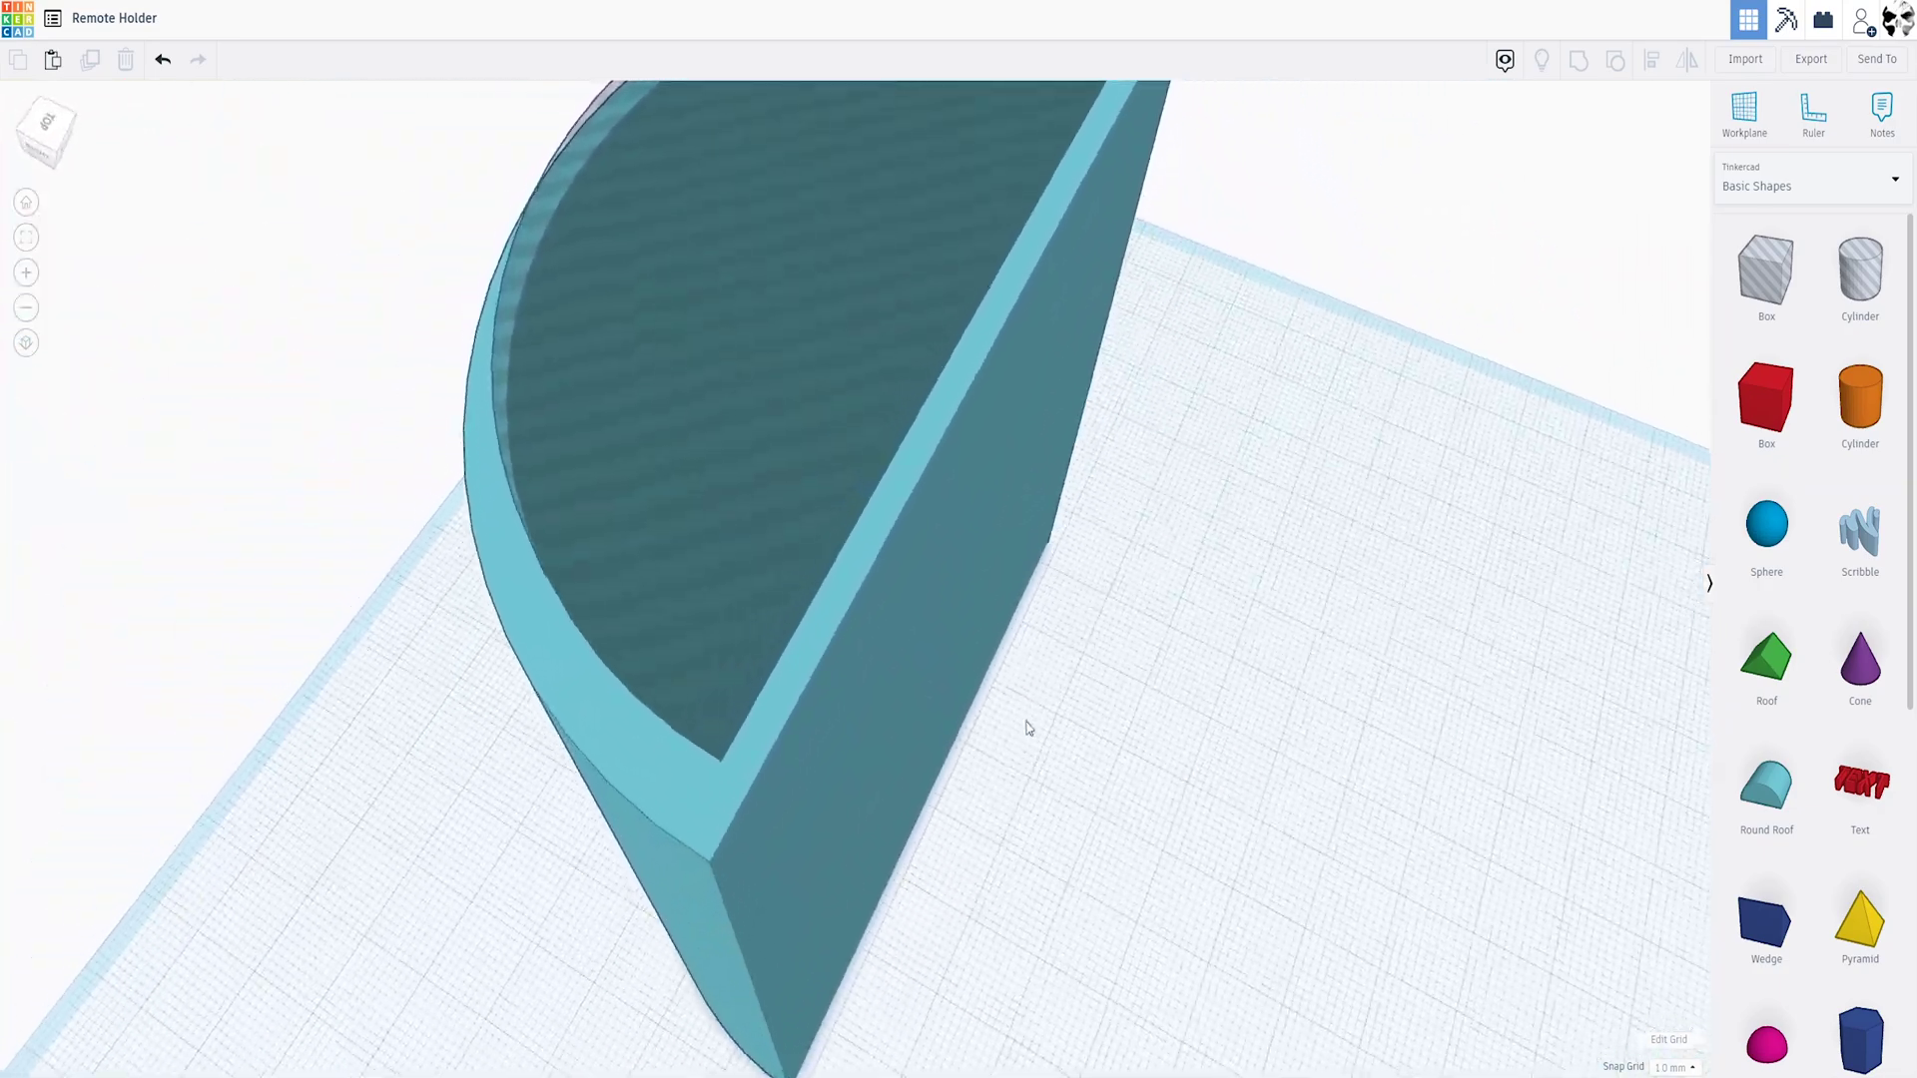
scroll(1027, 720, down, 5)
right_drag(729, 893, 874, 860)
Reduce the solid half-round's footprint to about 80 mm wide and 37 mm deep, and realign the hole inside it
click(868, 763)
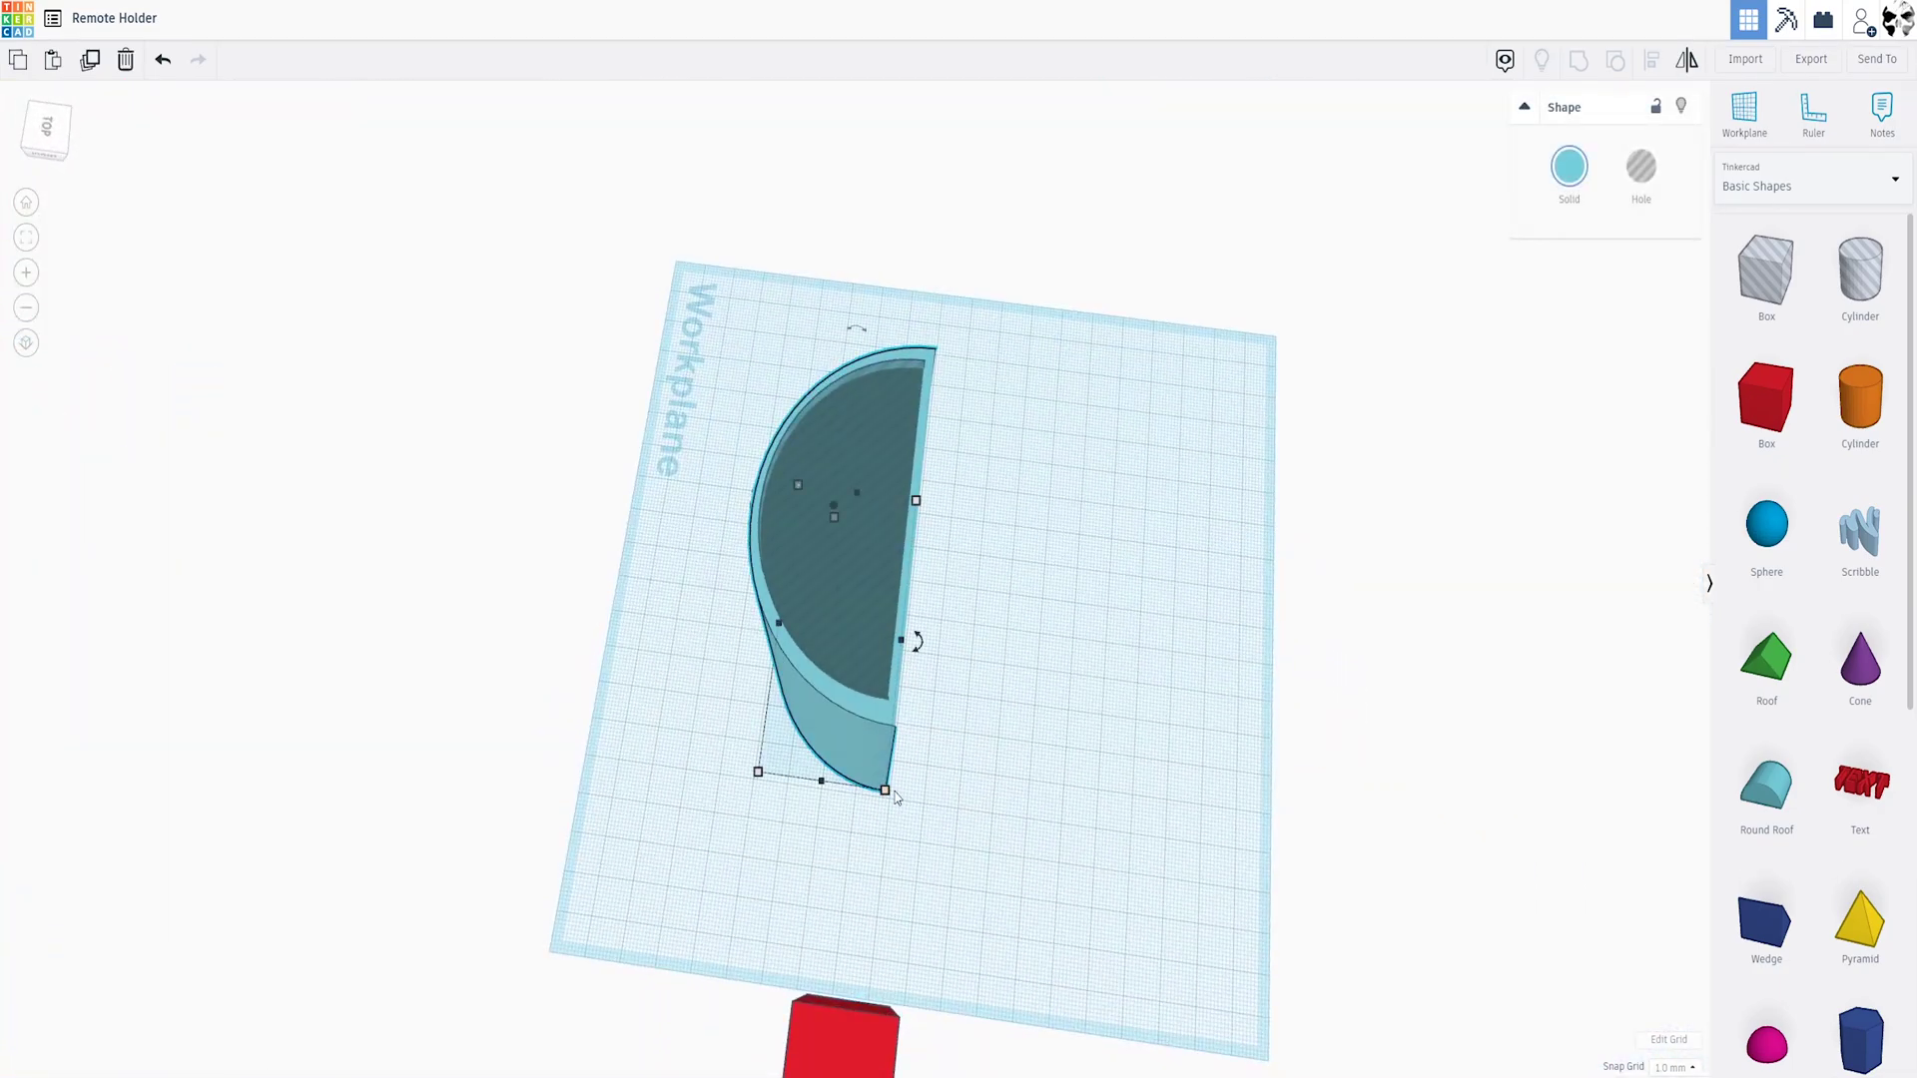
mouse_move(883, 793)
drag(882, 792, 882, 784)
right_drag(1026, 654, 1017, 703)
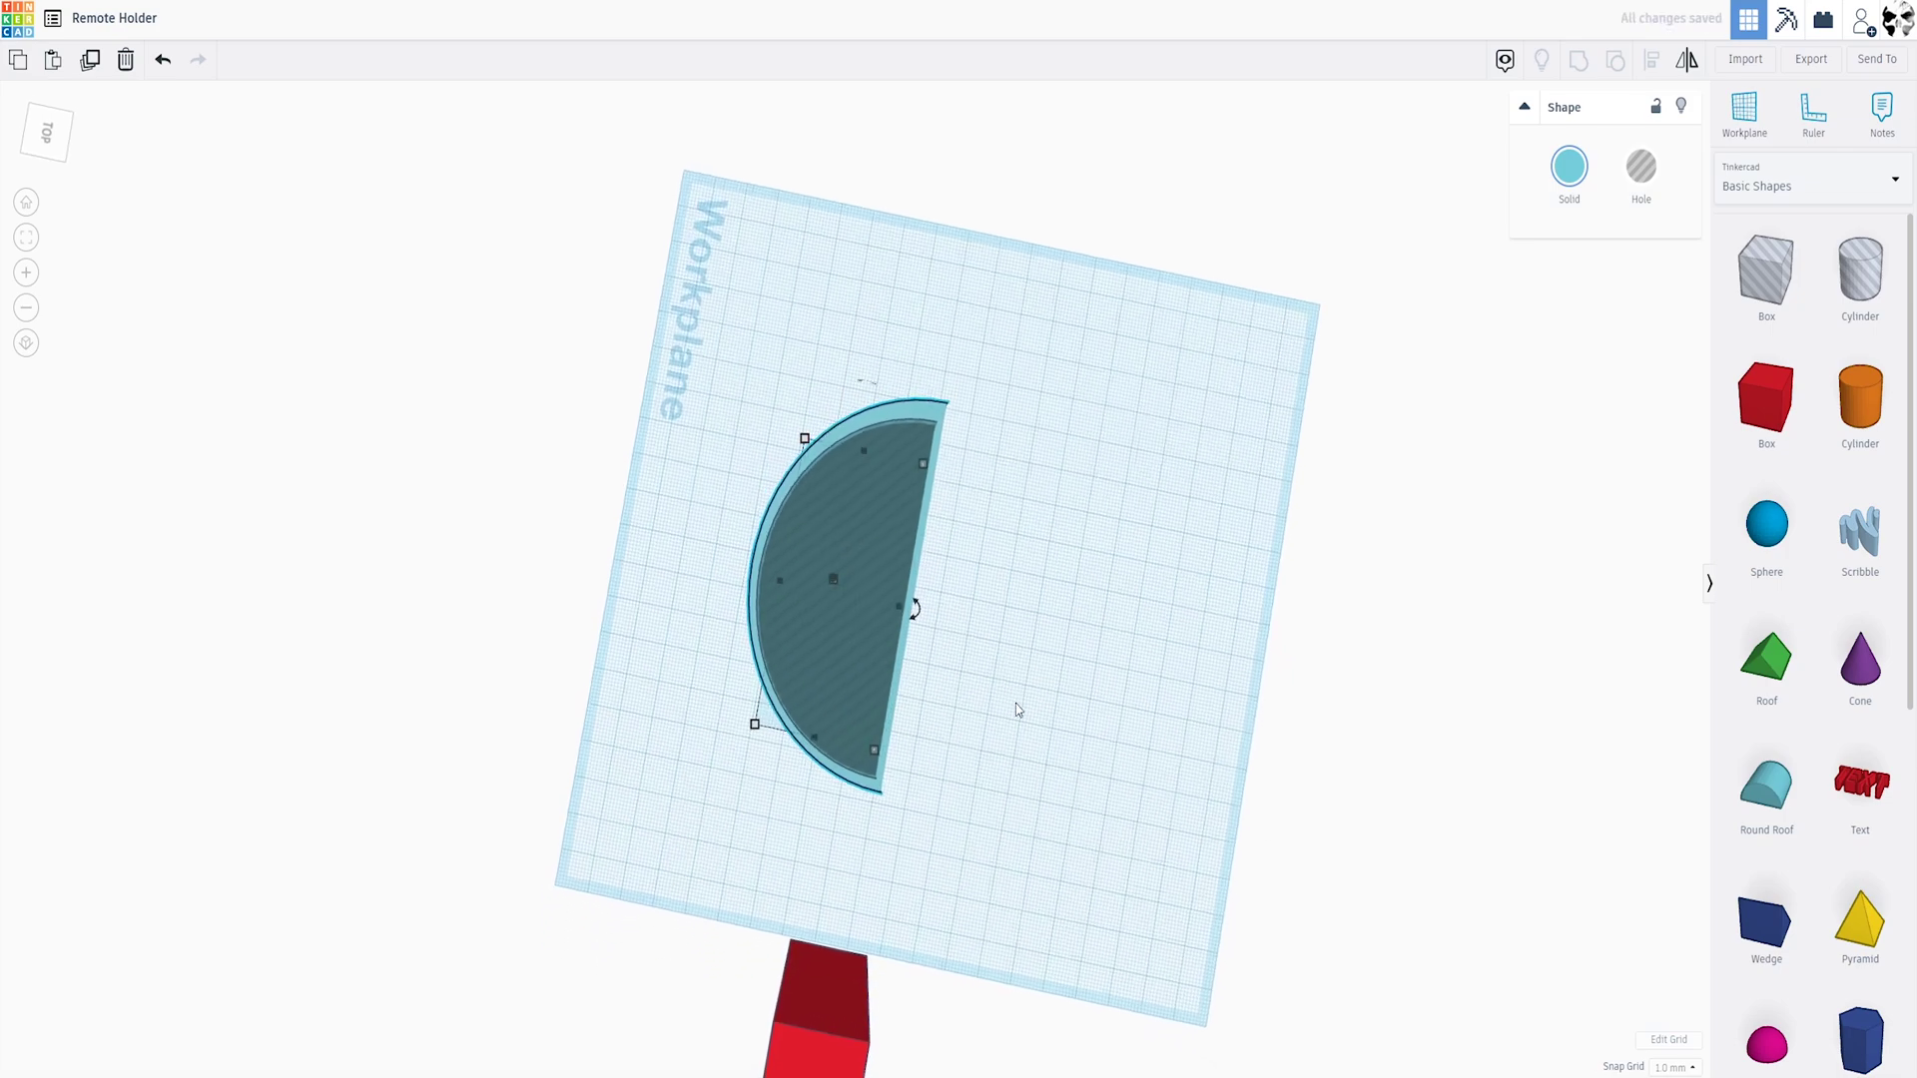
shift+click(822, 613)
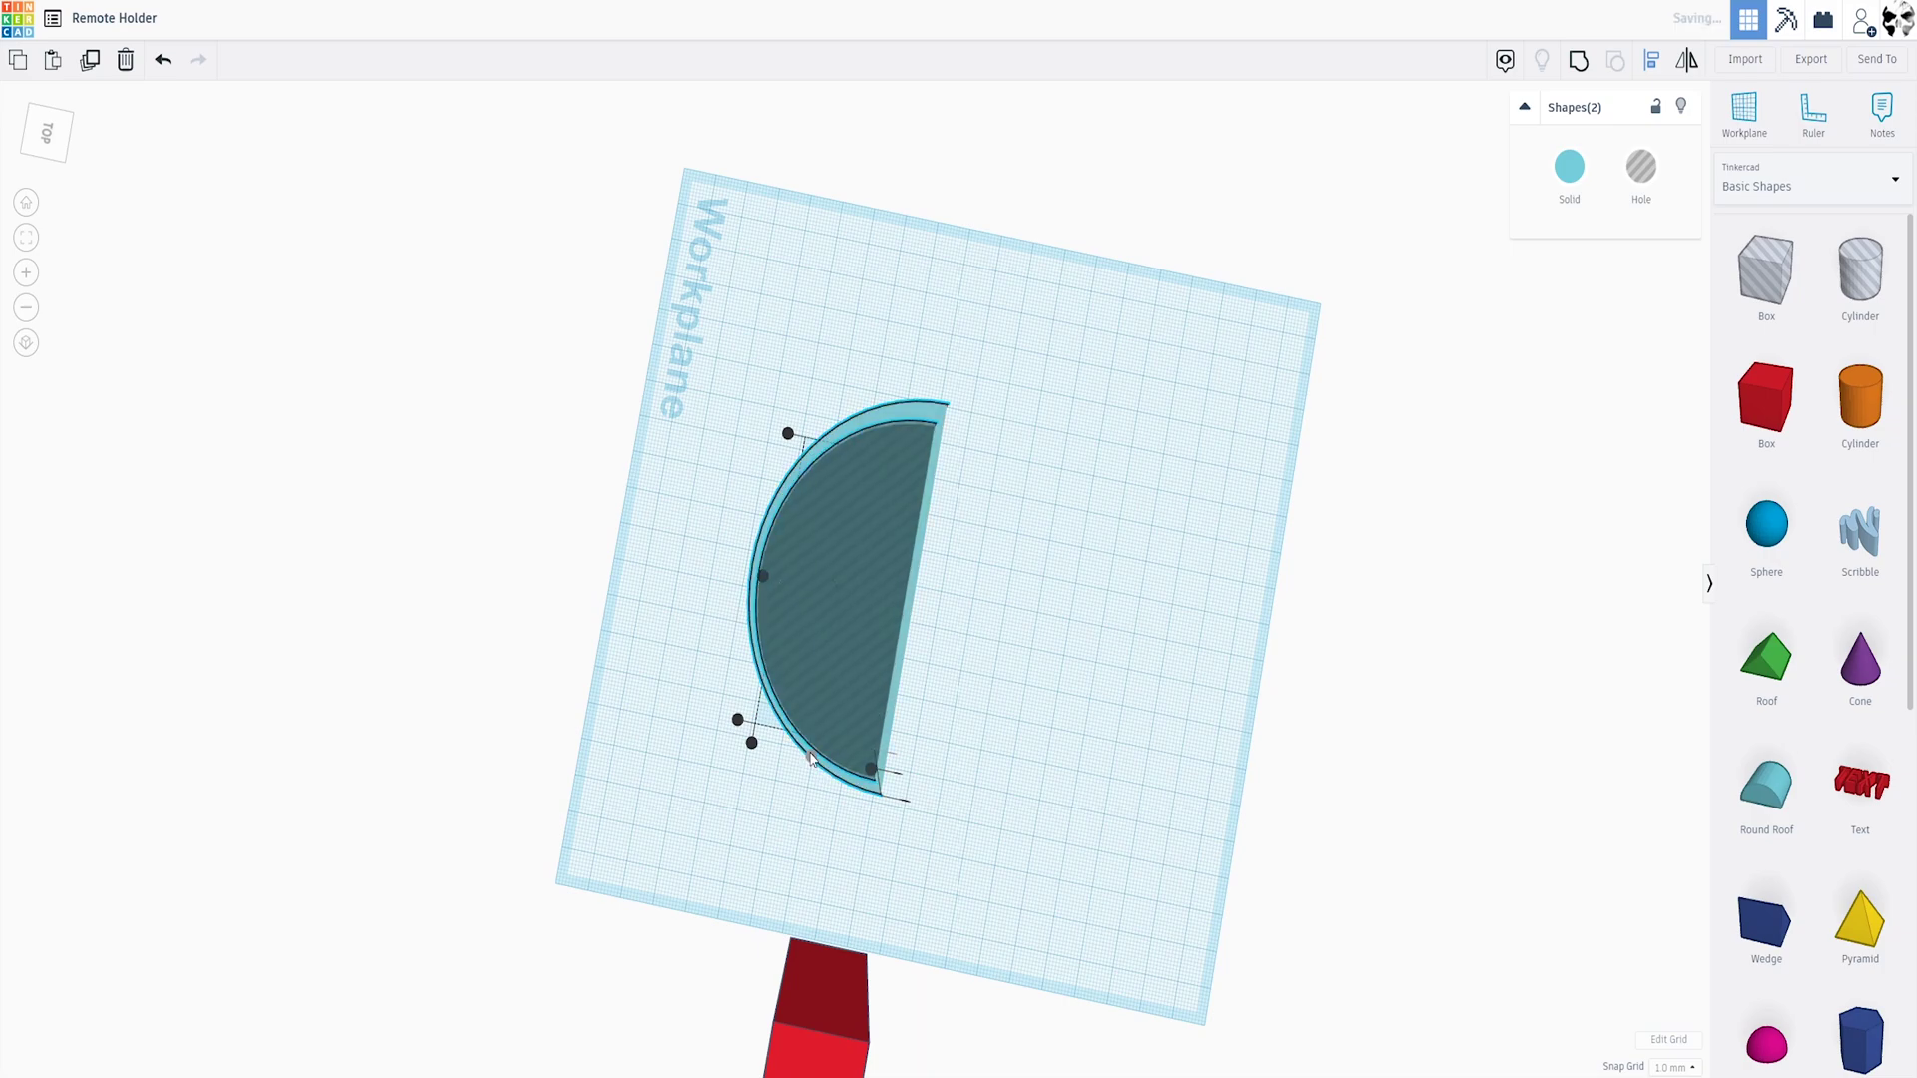
click(592, 676)
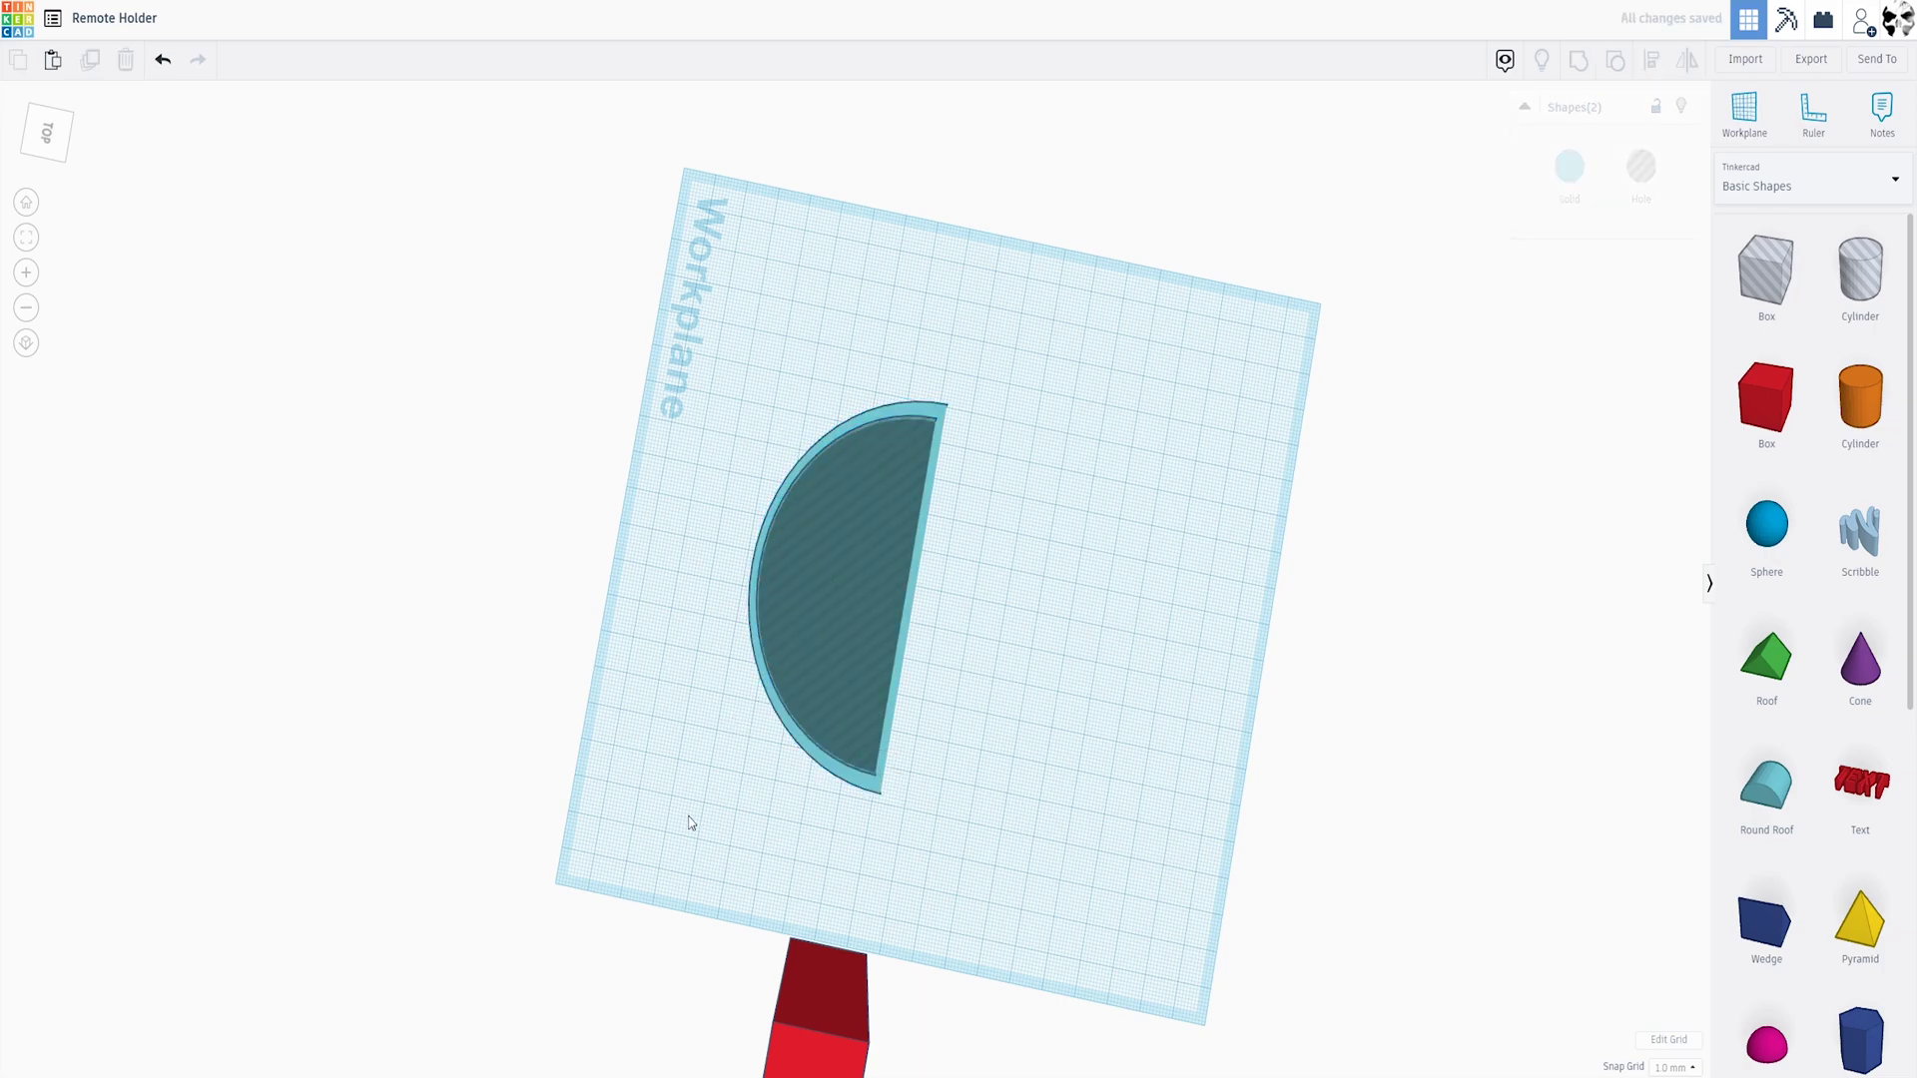
Fine-tune the solid half-round's footprint at its rear corner to even out the wall around the hole
right_drag(688, 825, 919, 782)
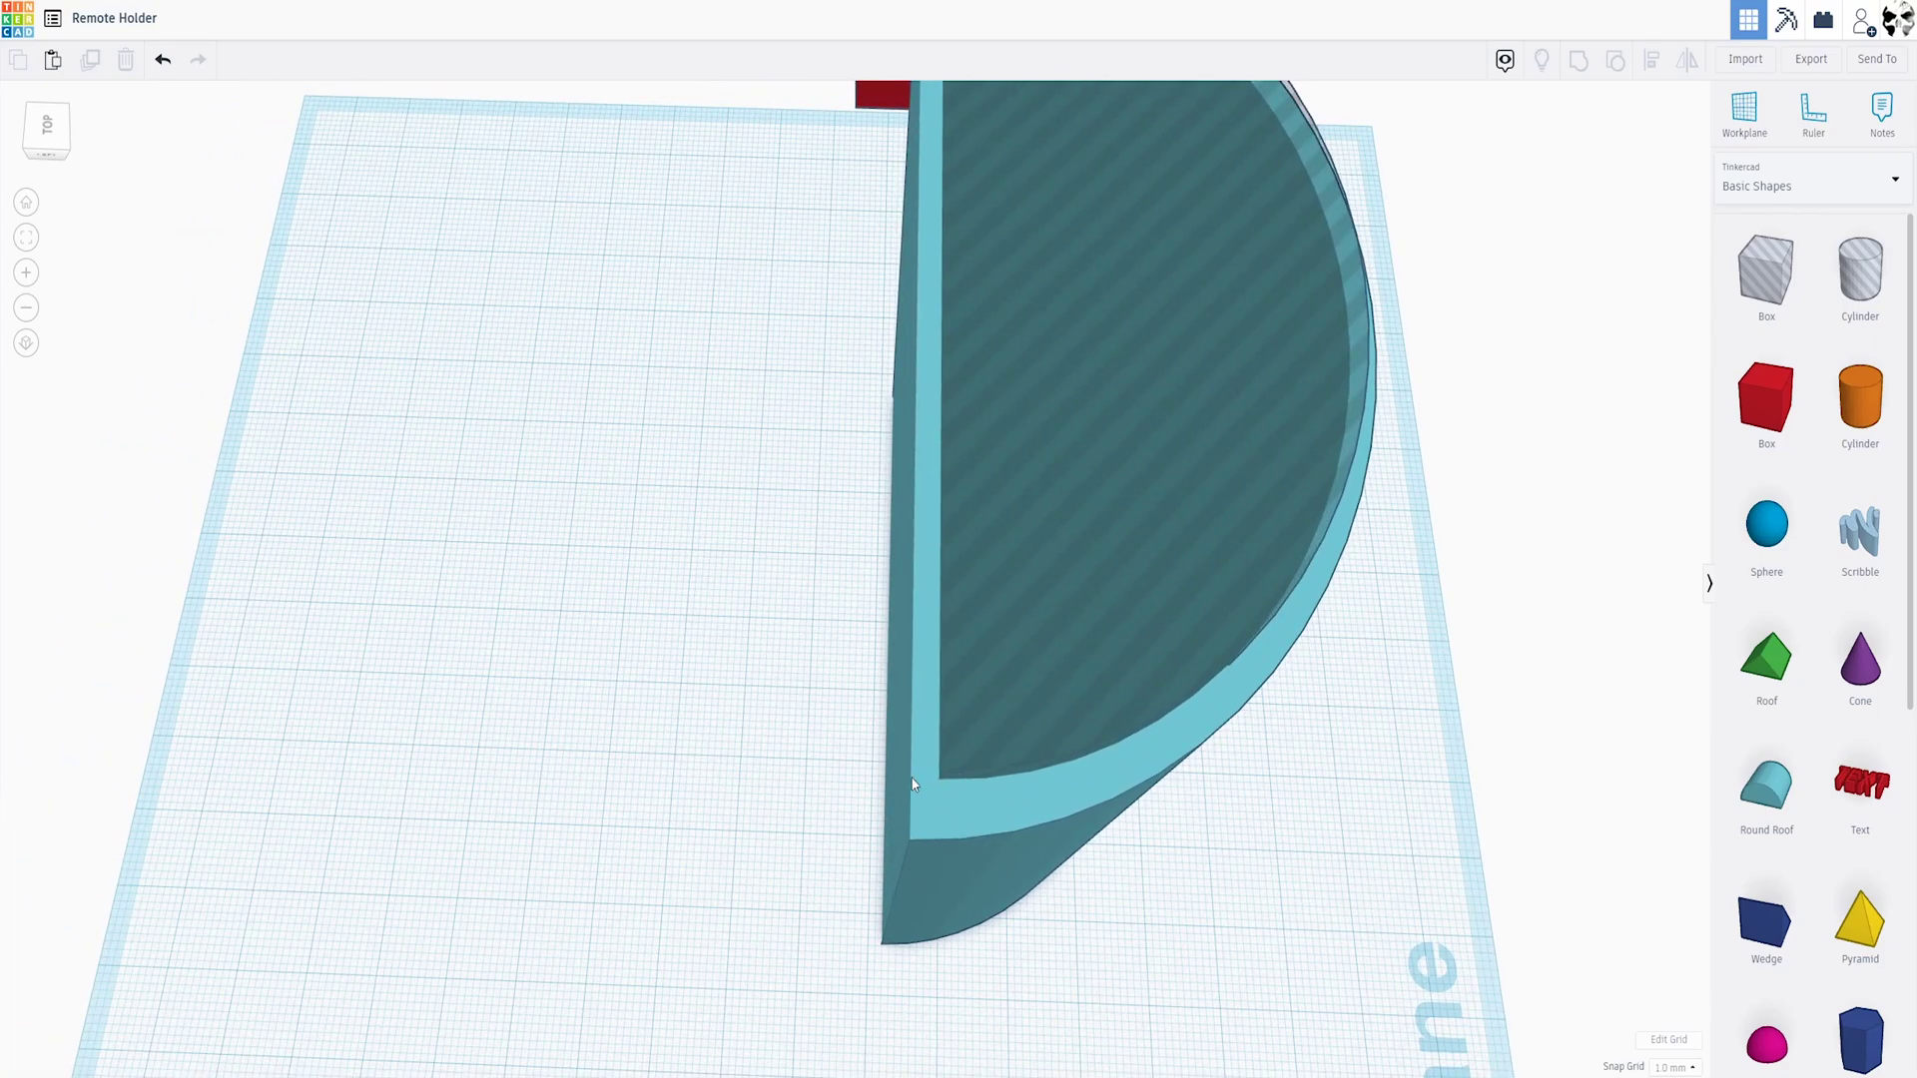
right_drag(979, 941, 939, 791)
click(916, 778)
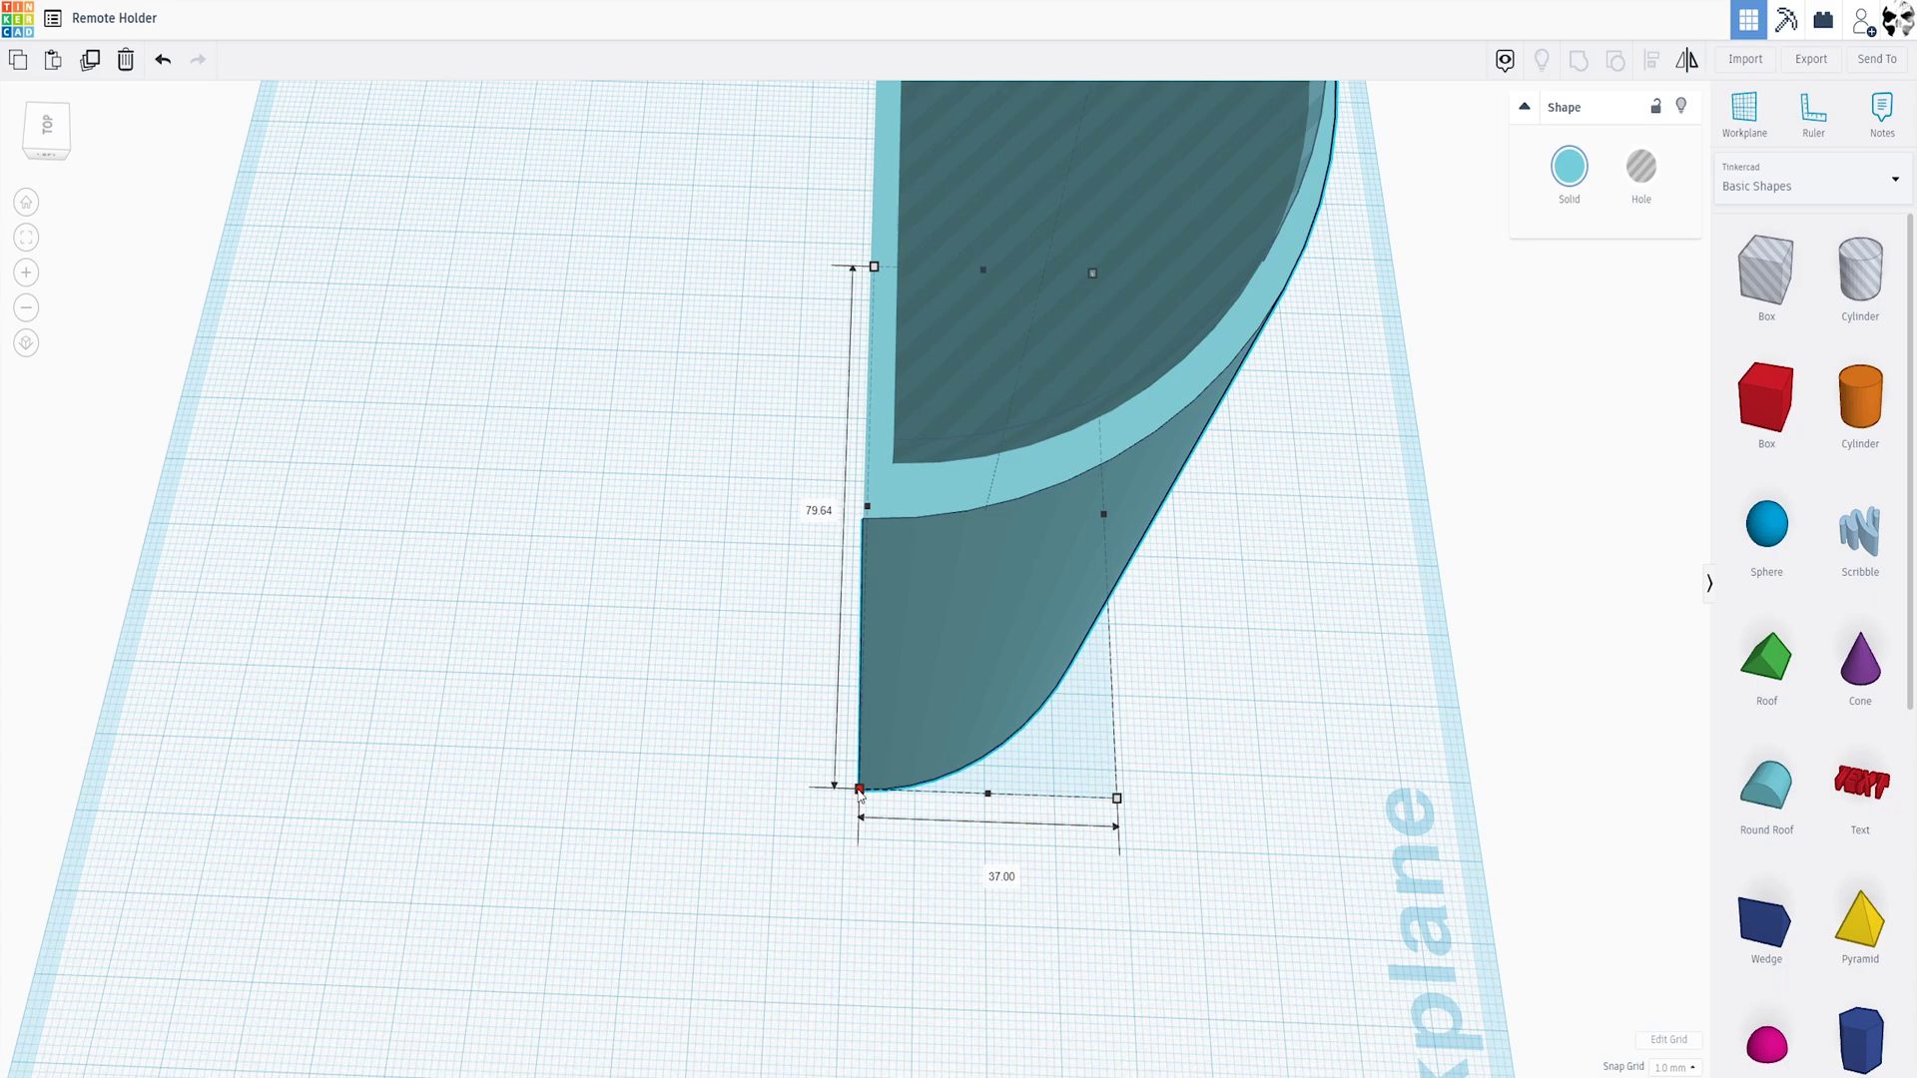
drag(860, 794, 860, 796)
scroll(1056, 800, down, 5)
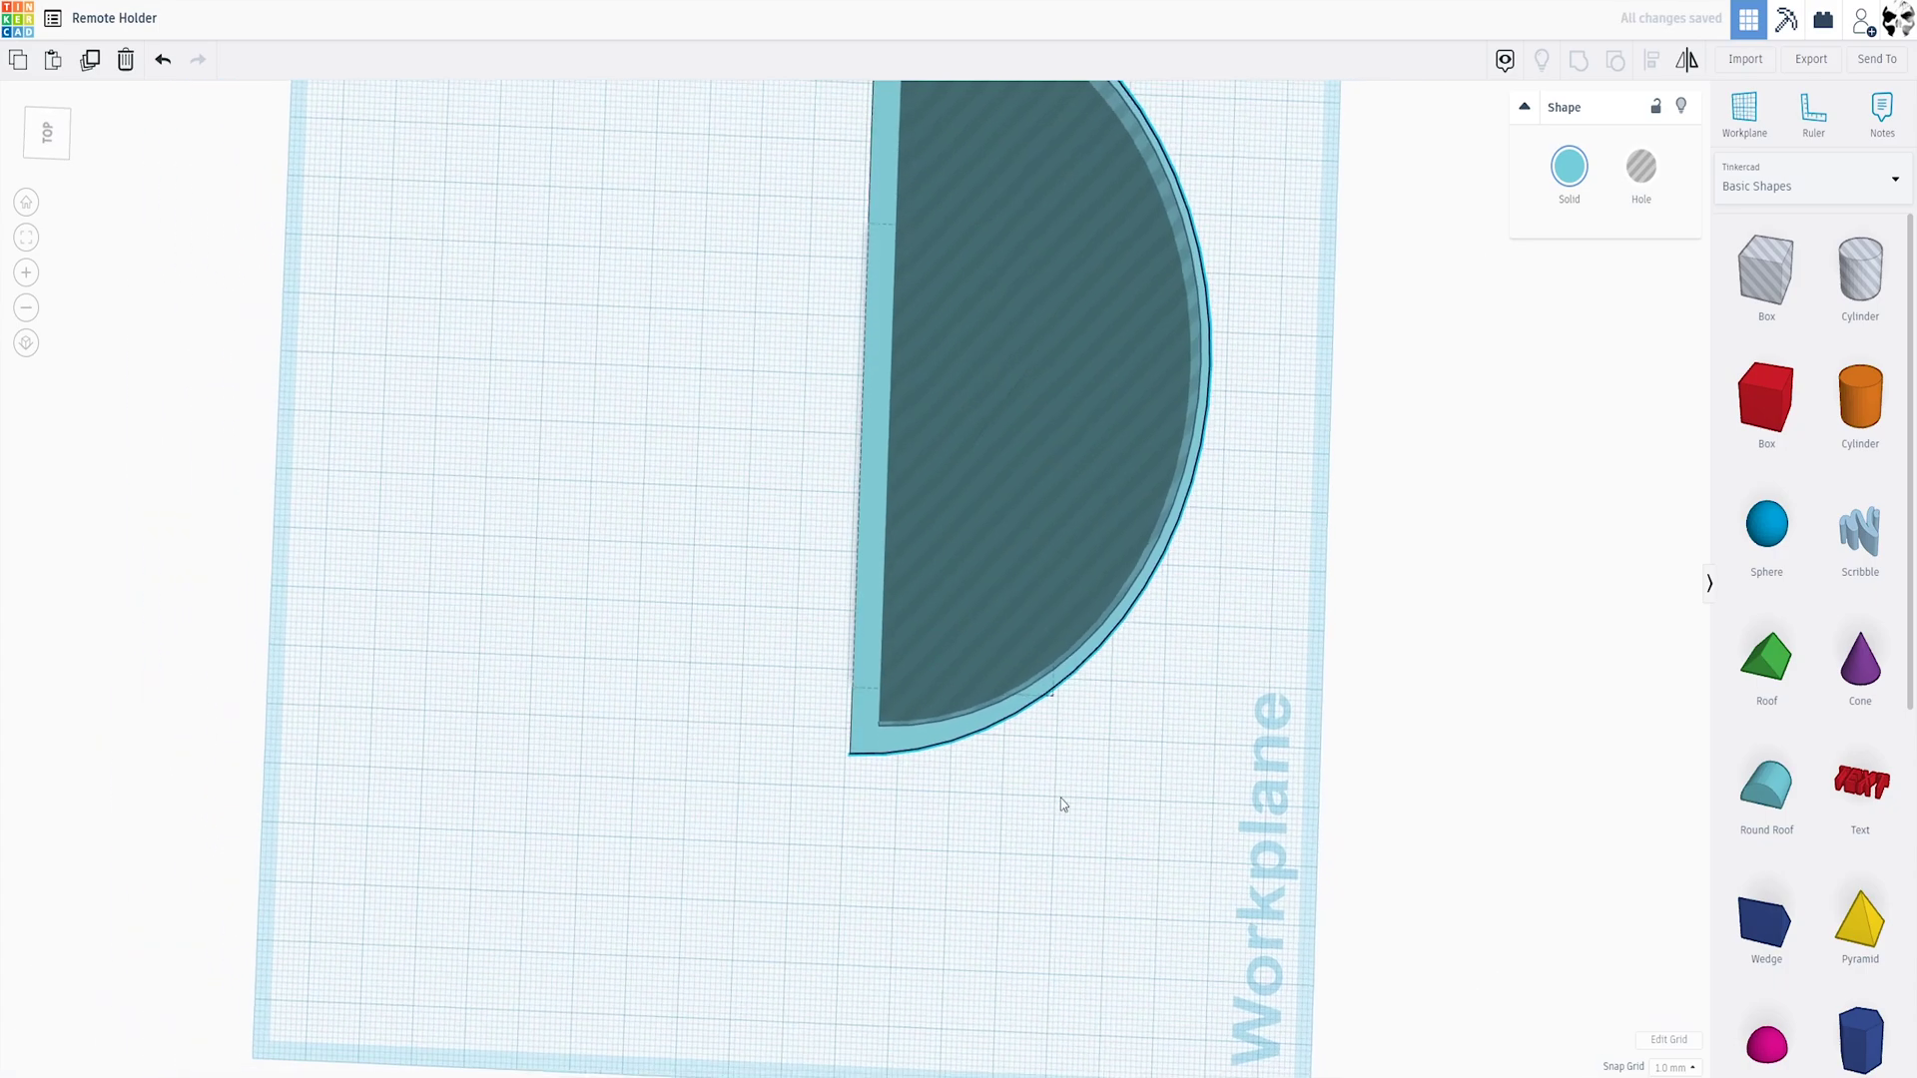
right_drag(1057, 800, 410, 736)
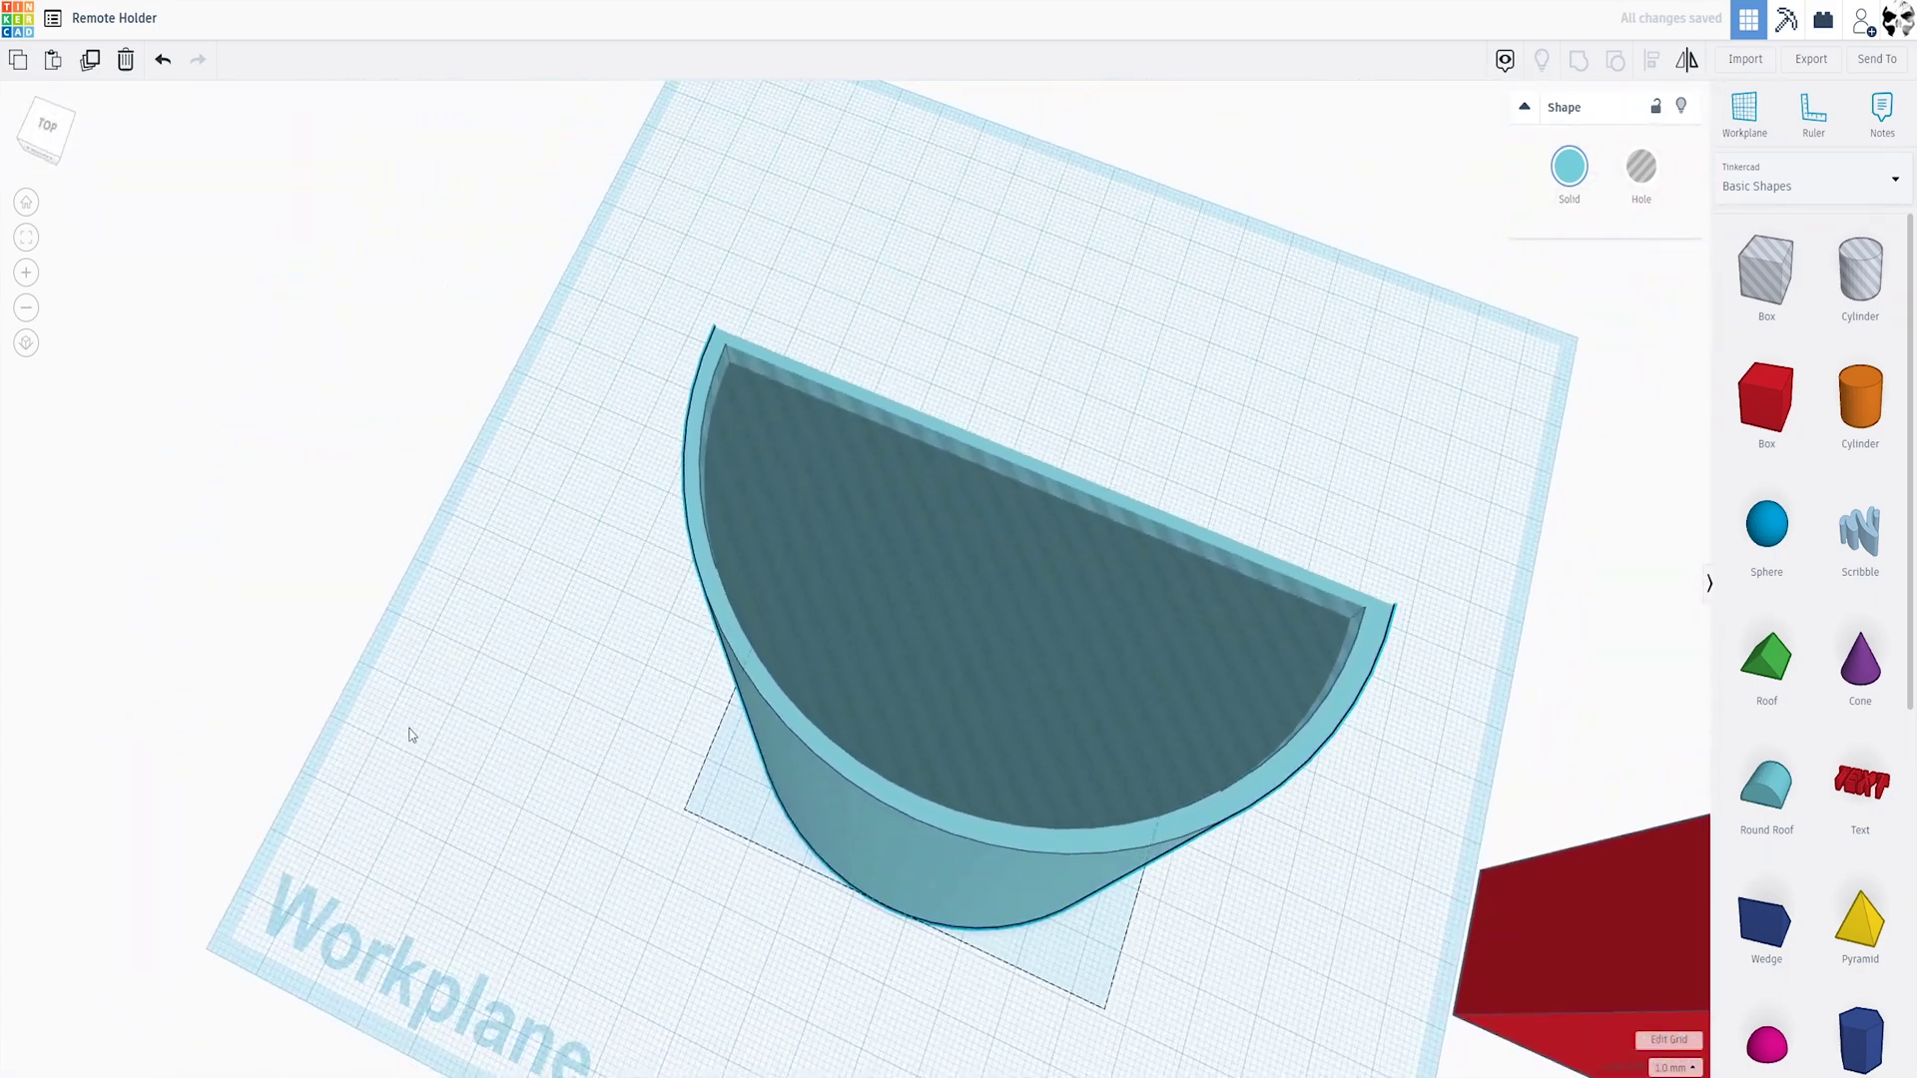
Centre the hole in the solid half-round's depth, keeping both centred in width
drag(971, 769, 1139, 527)
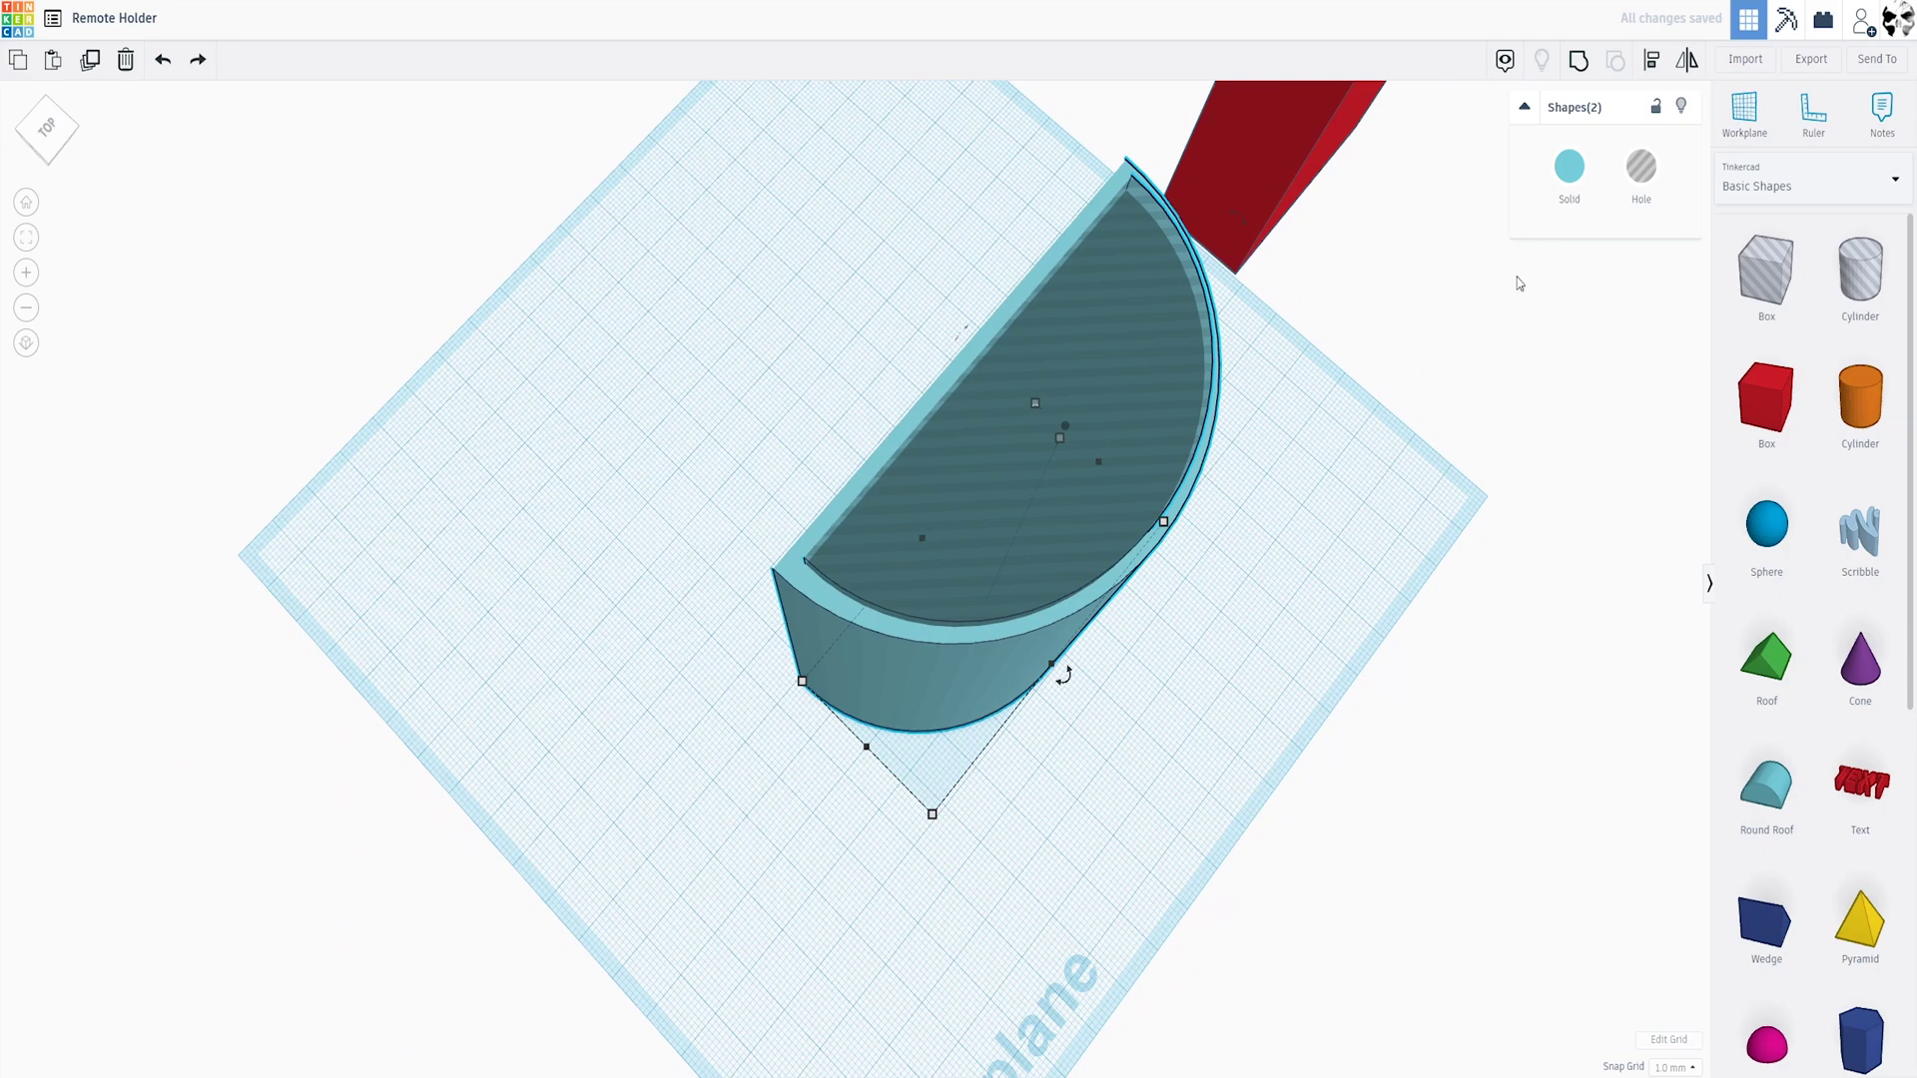
click(1652, 59)
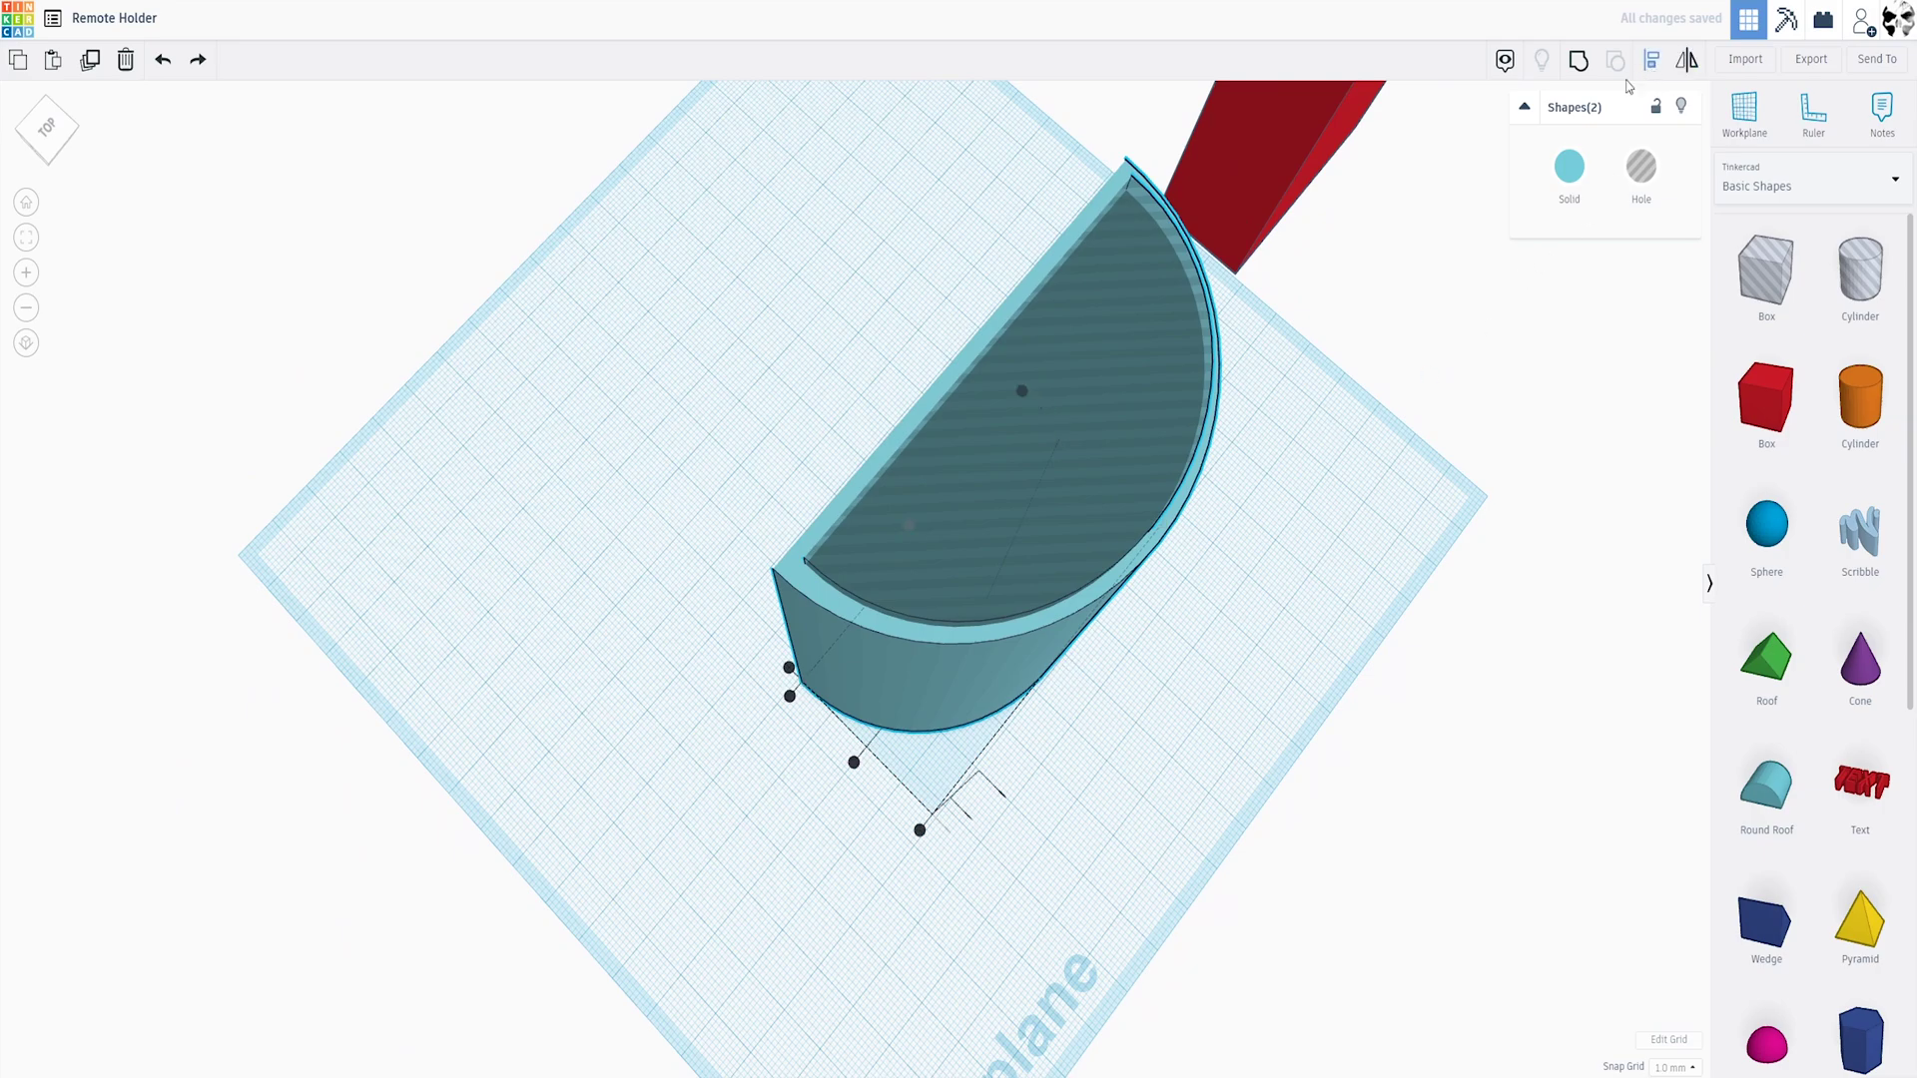
right_drag(882, 788, 1057, 870)
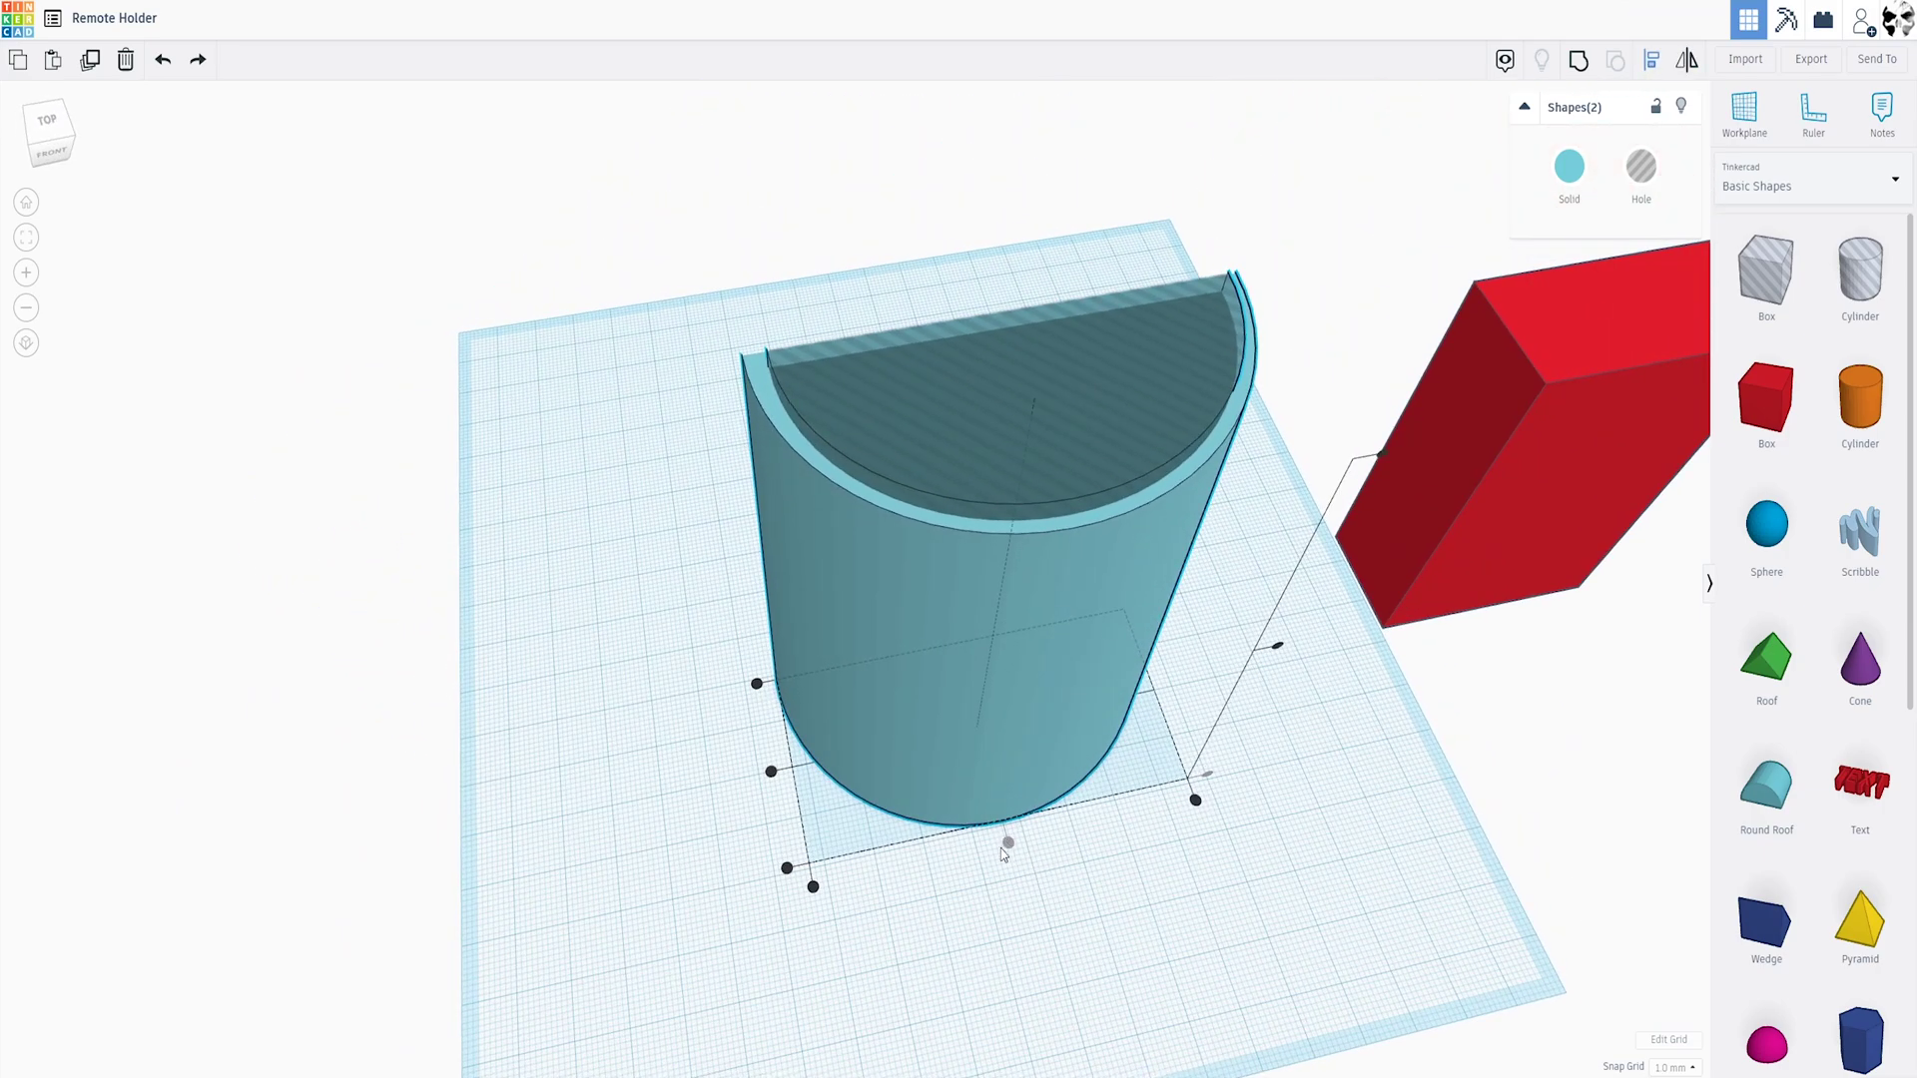
right_drag(851, 855, 999, 914)
click(902, 787)
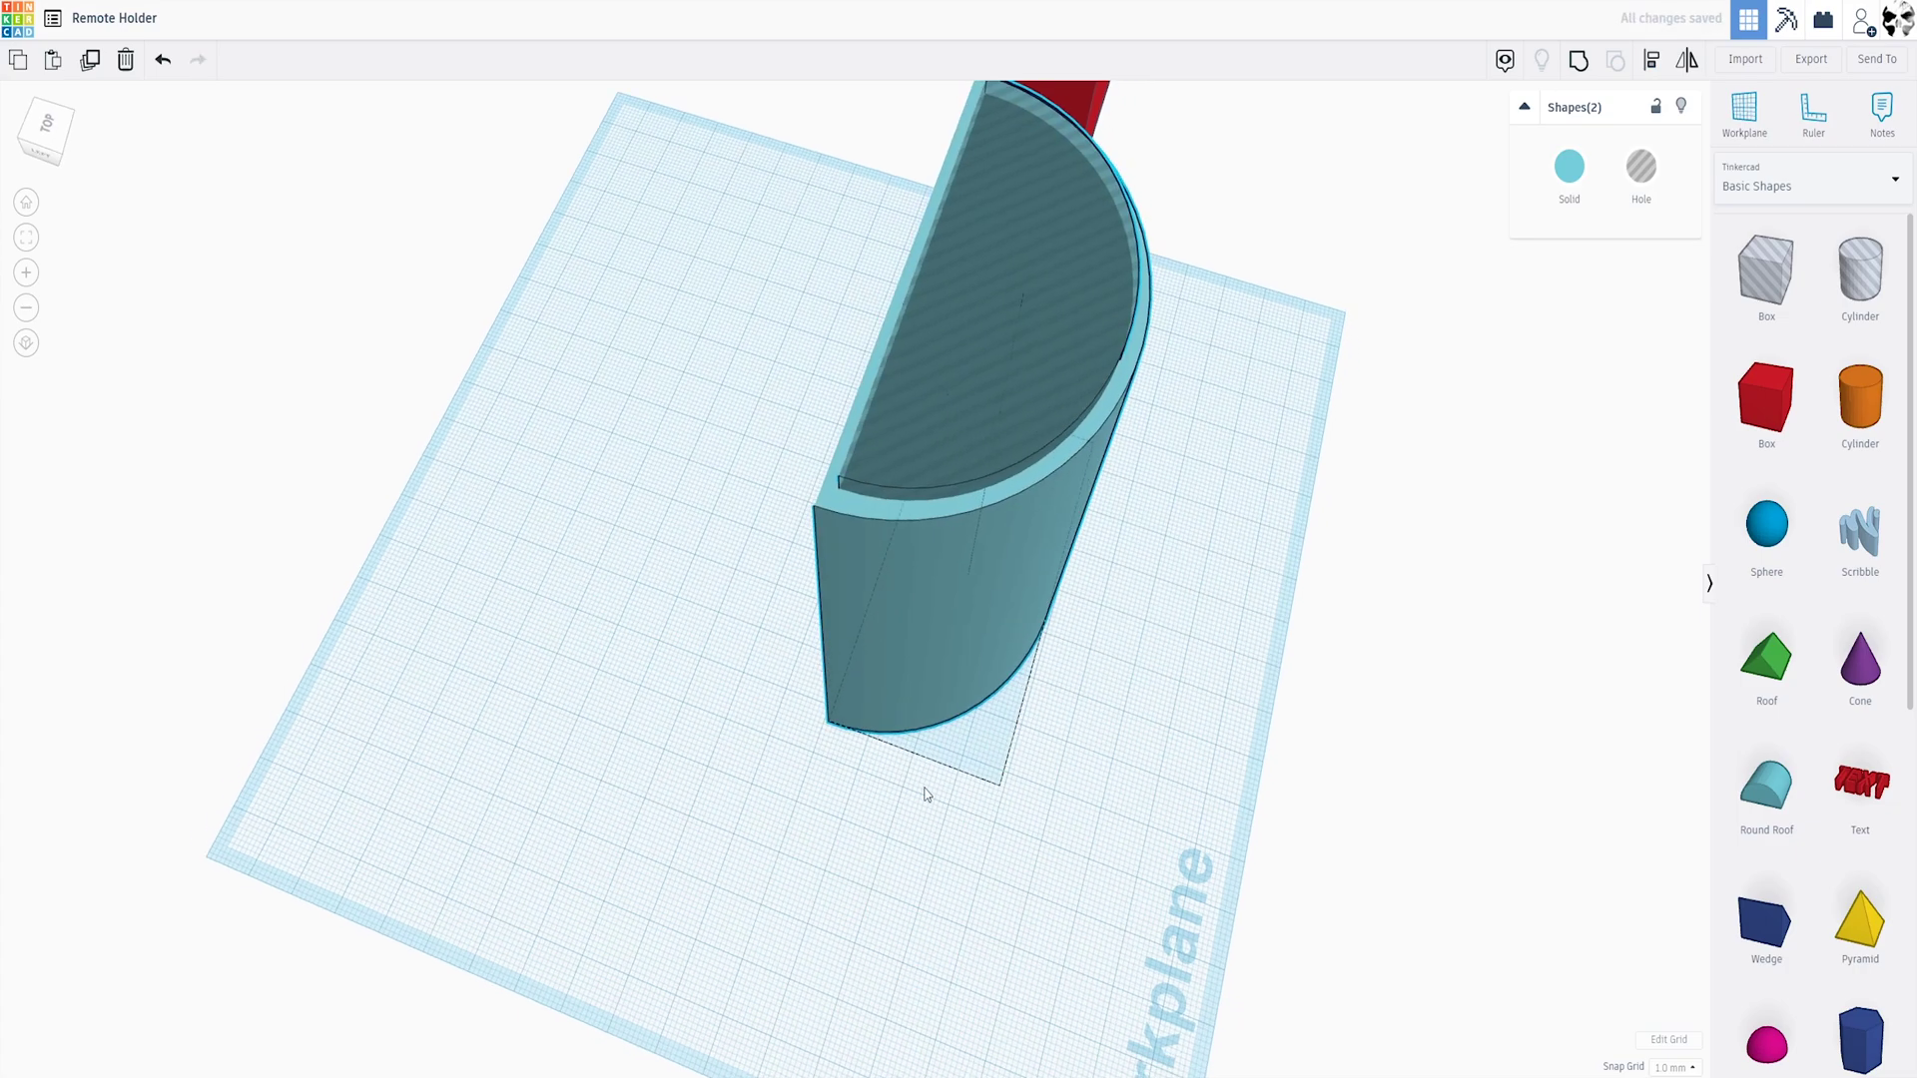
right_drag(927, 794, 962, 865)
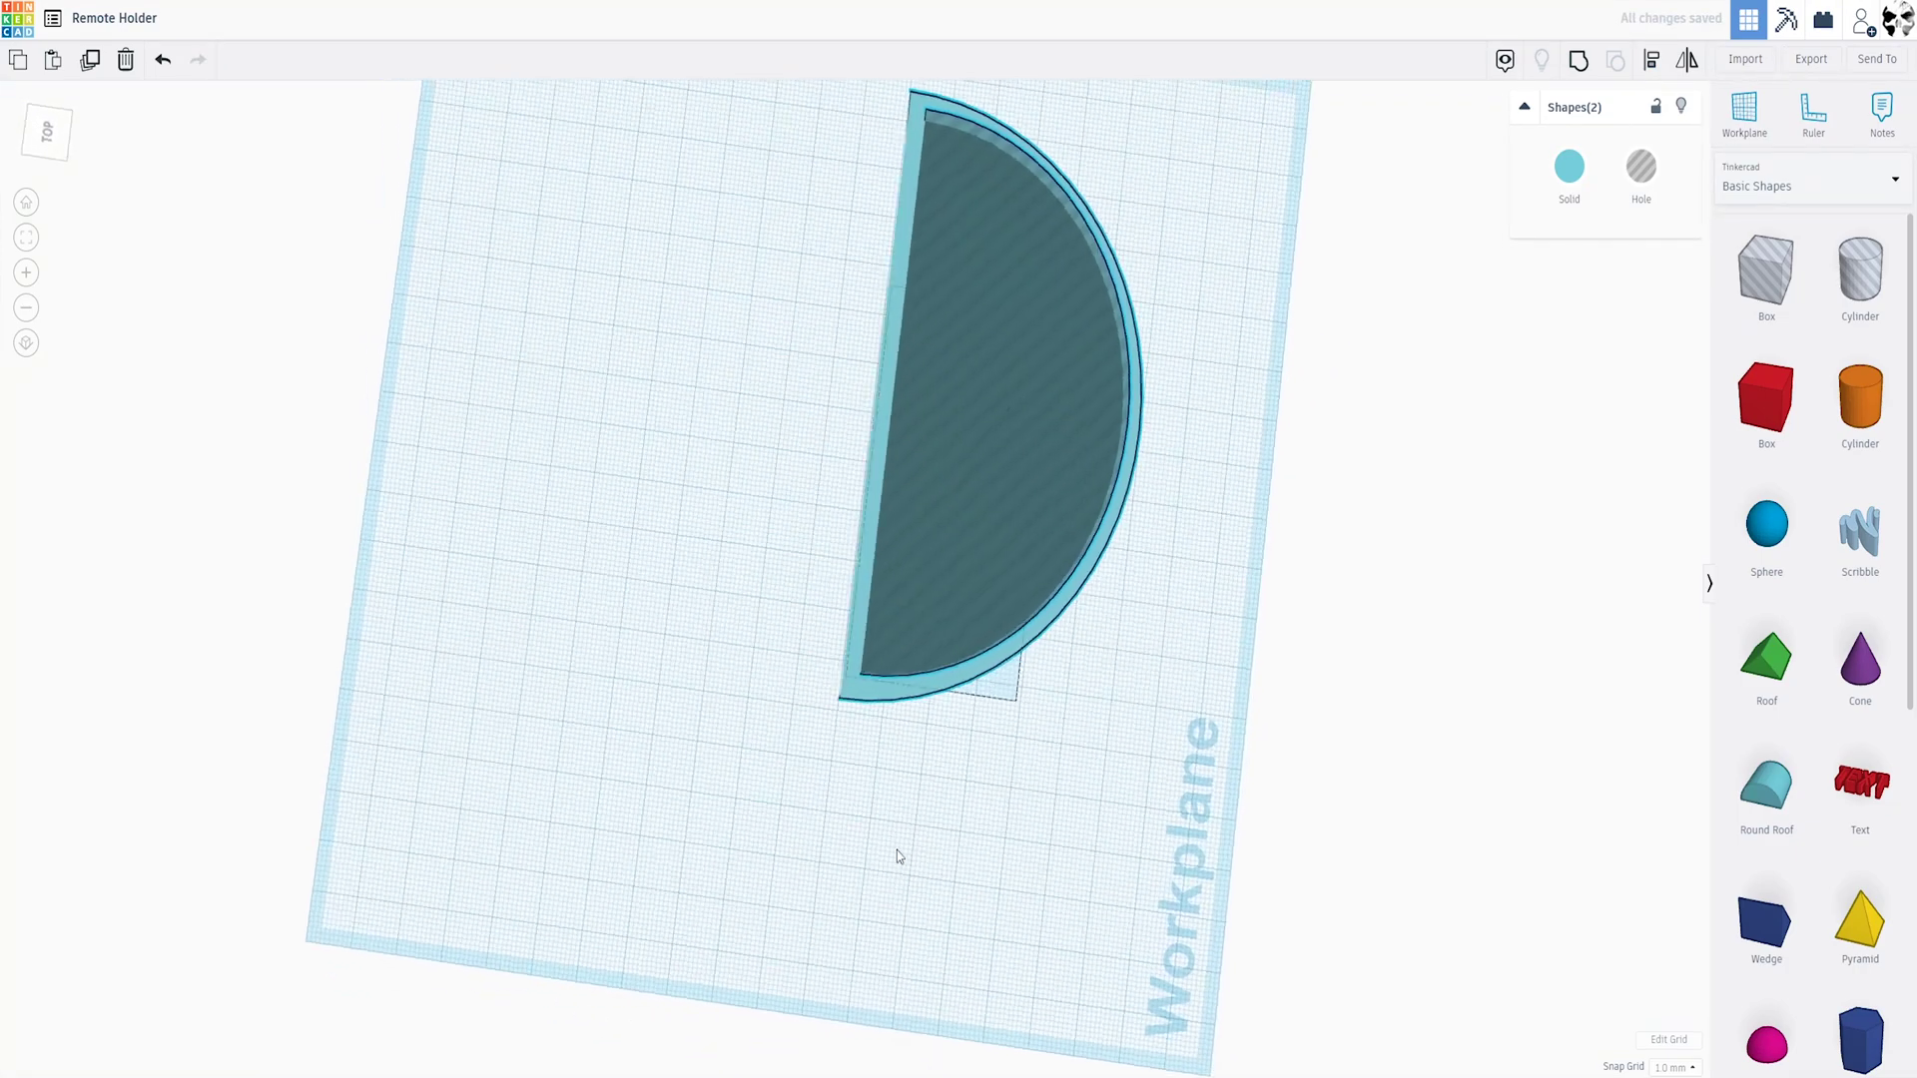
right_drag(897, 851, 864, 743)
click(864, 744)
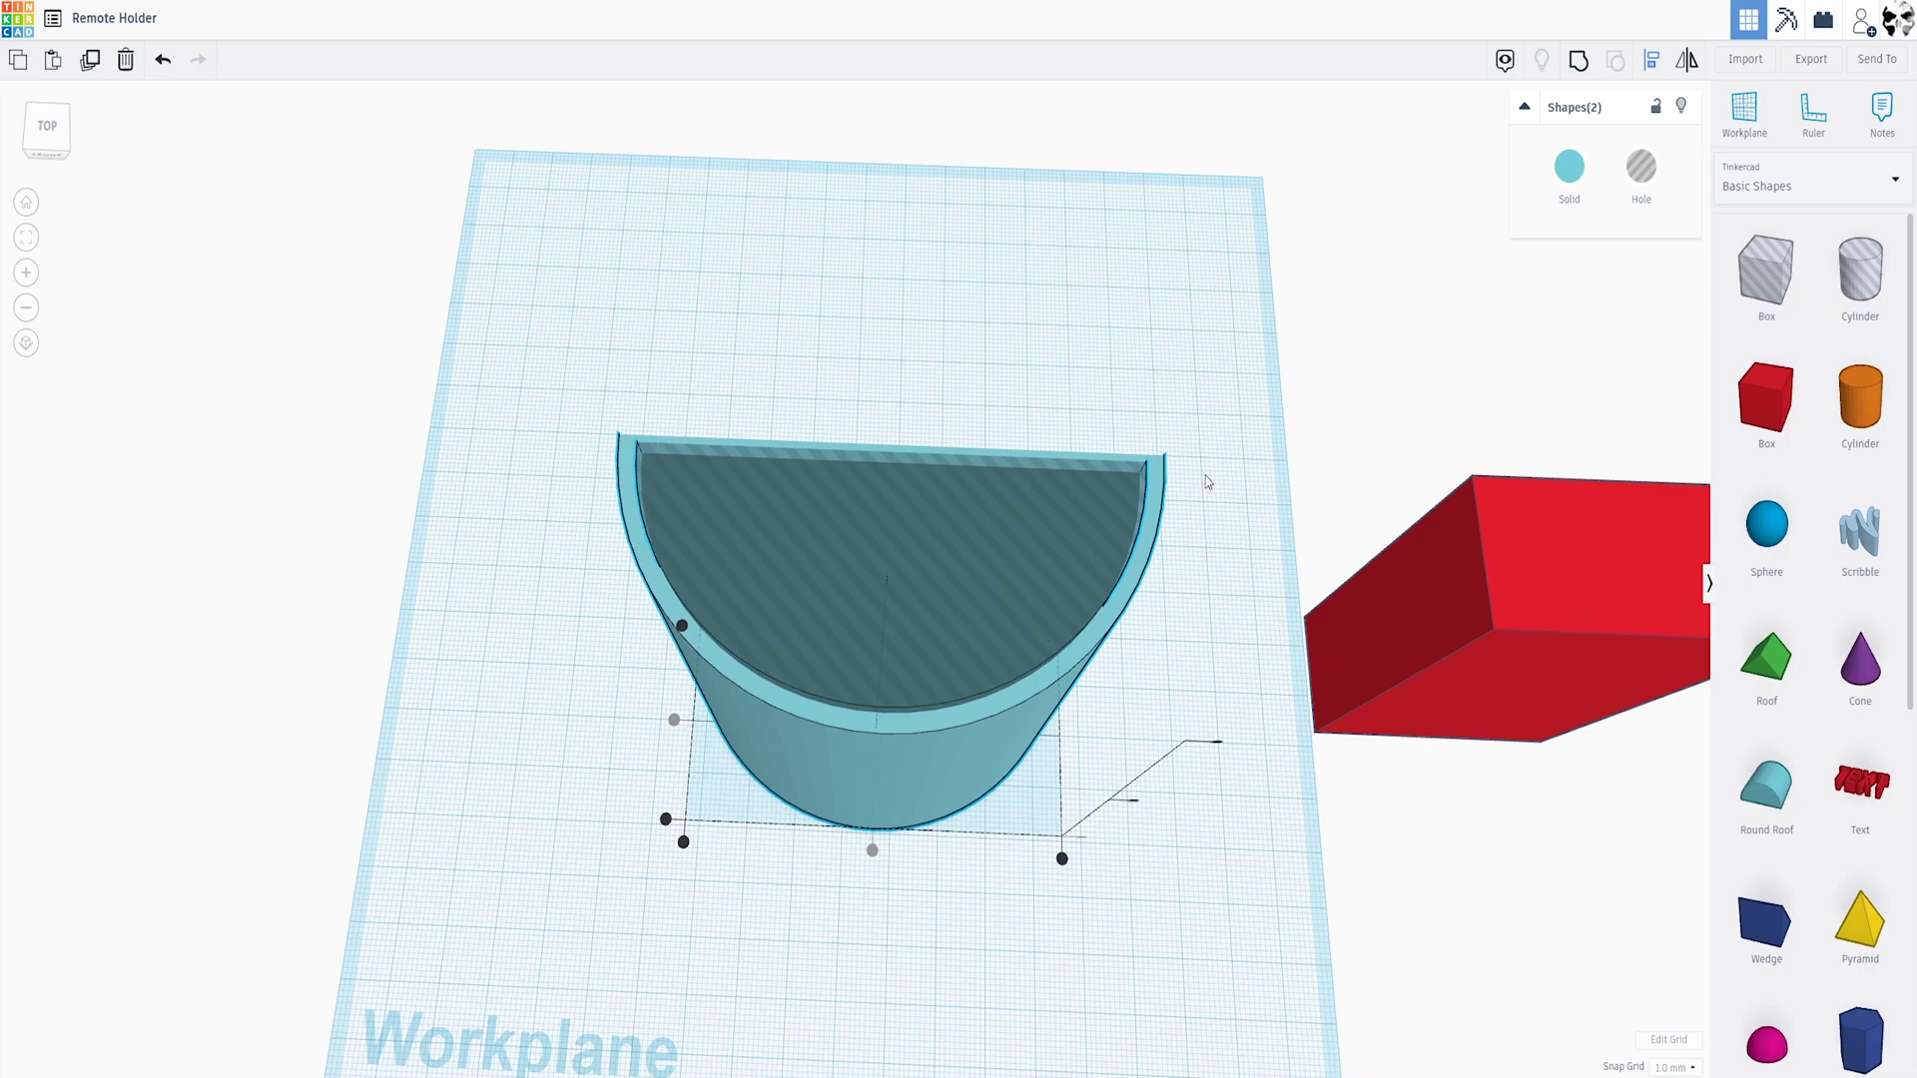
Try cutting the hole out of the solid by grouping the two half-rounds, and ungroup them again
click(1578, 61)
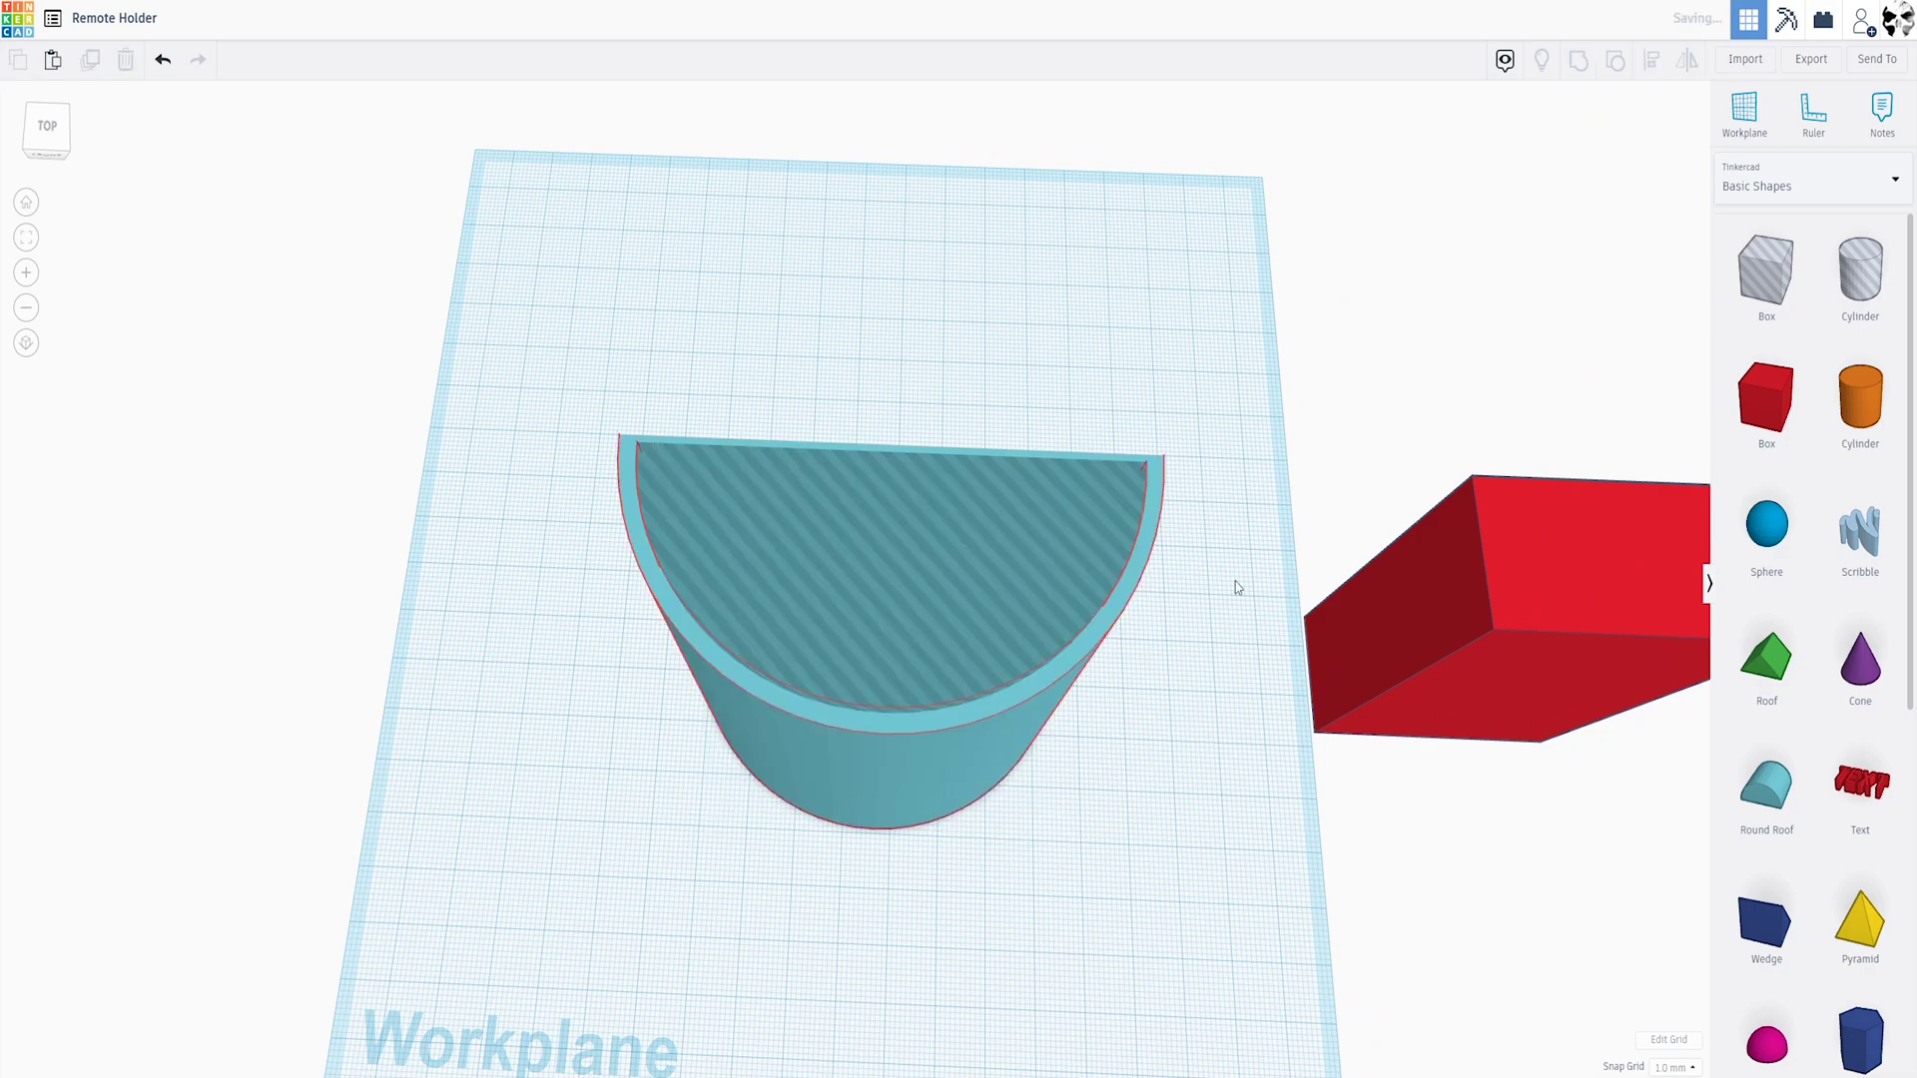
click(910, 945)
scroll(936, 933, up, 10)
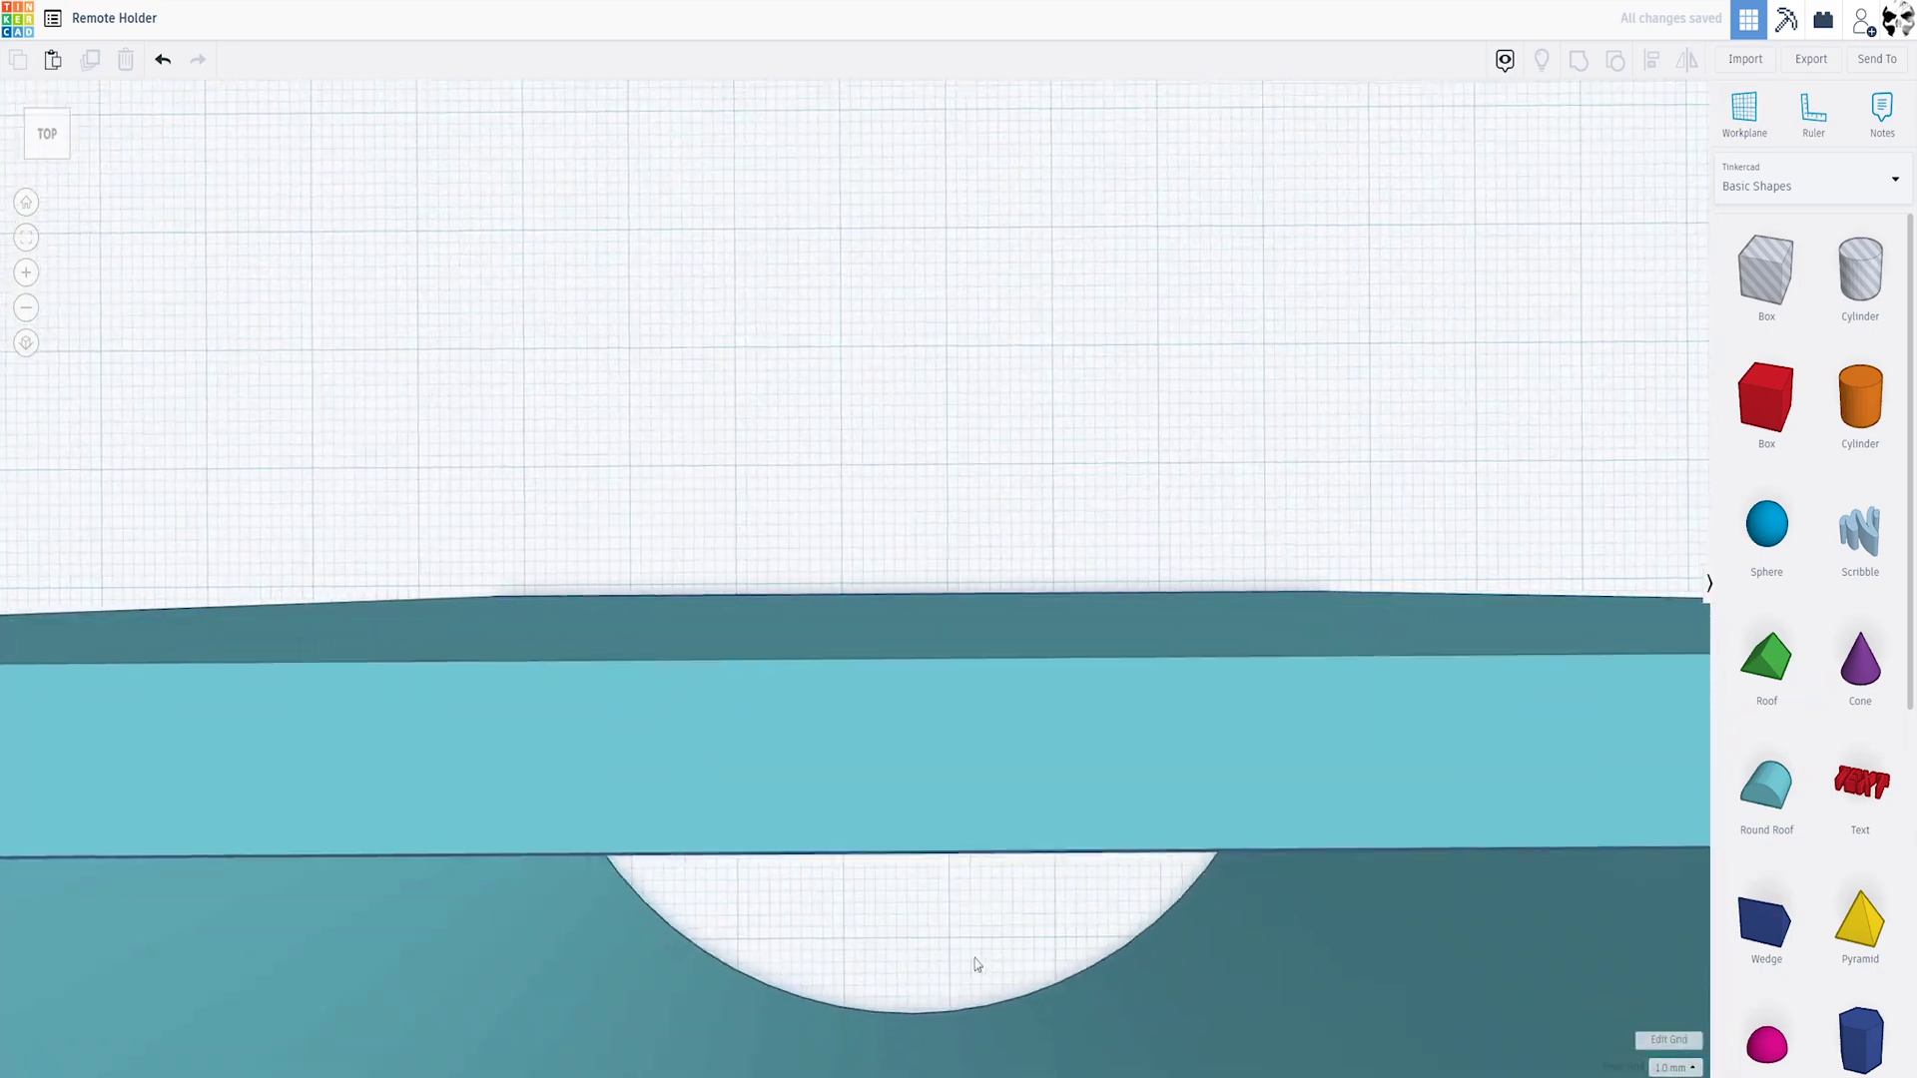
right_drag(976, 963, 980, 825)
scroll(981, 826, down, 8)
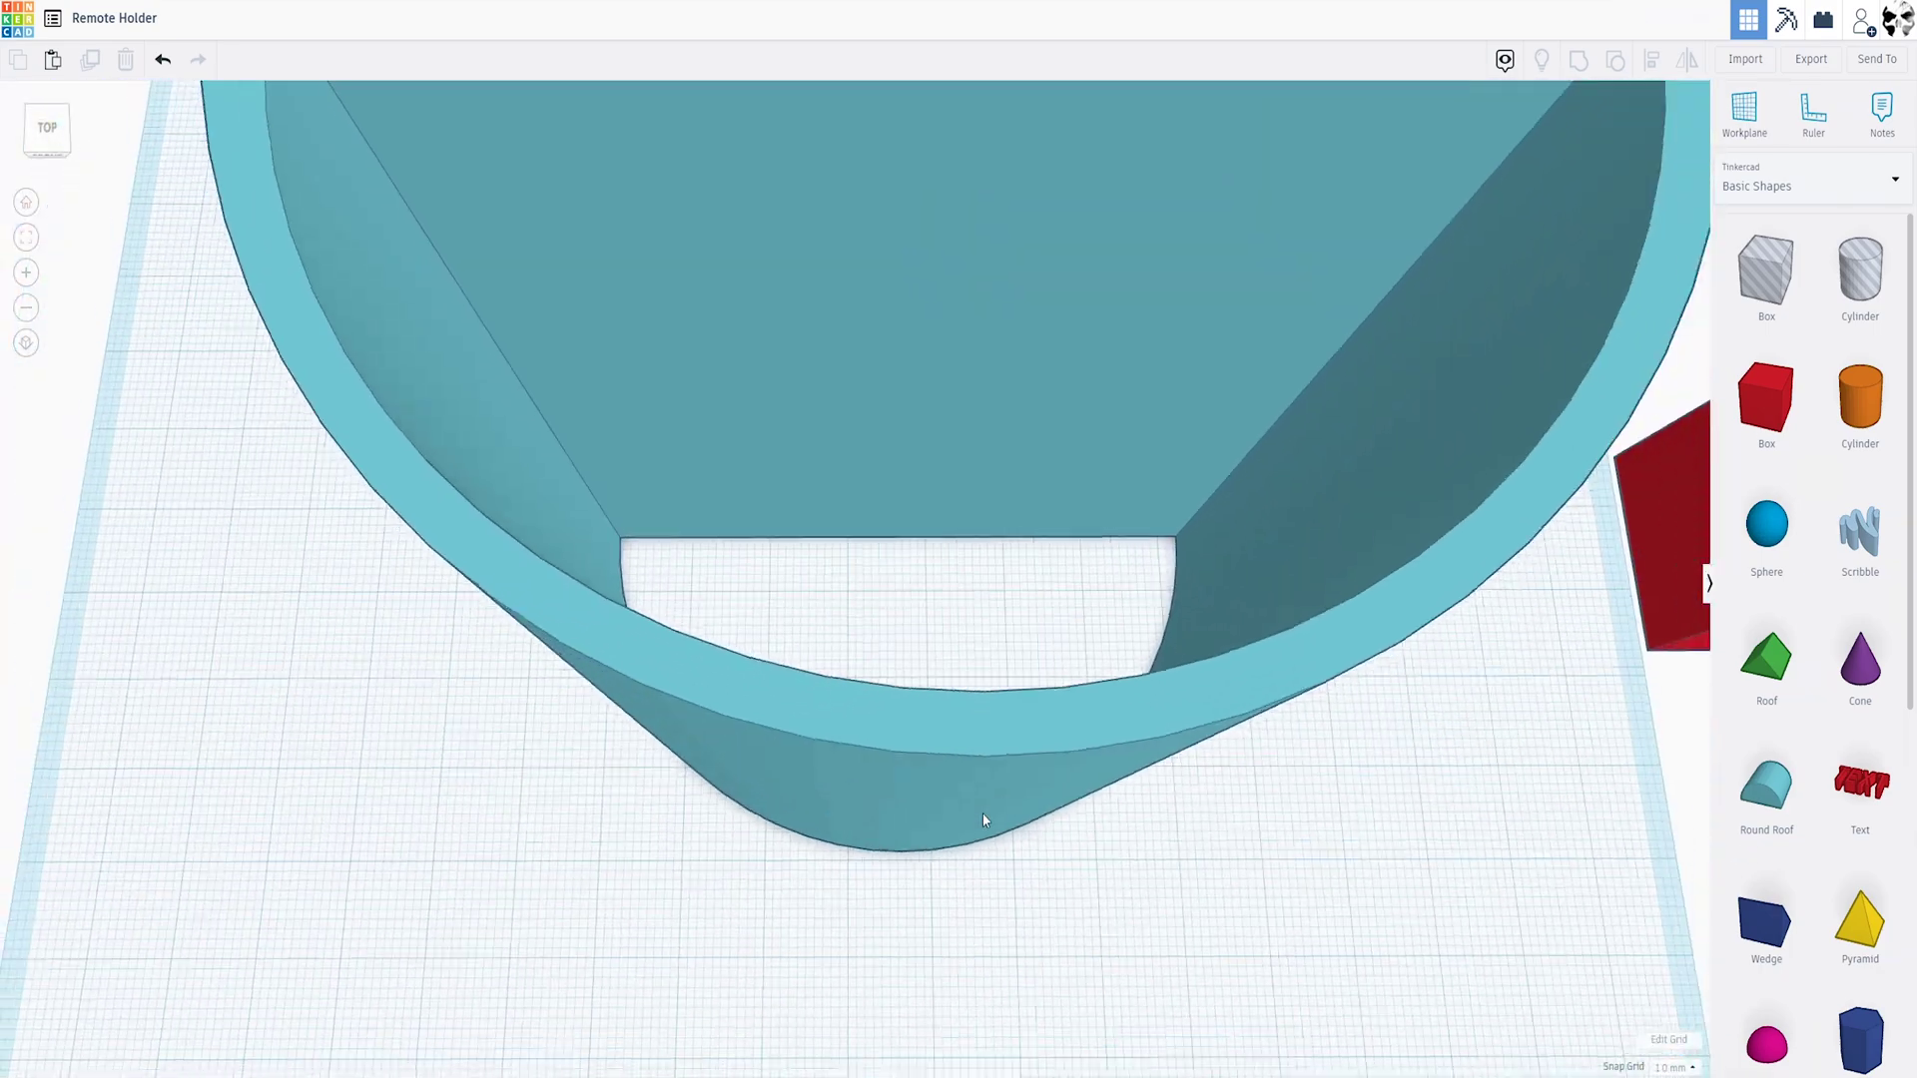
click(964, 685)
scroll(974, 739, down, 4)
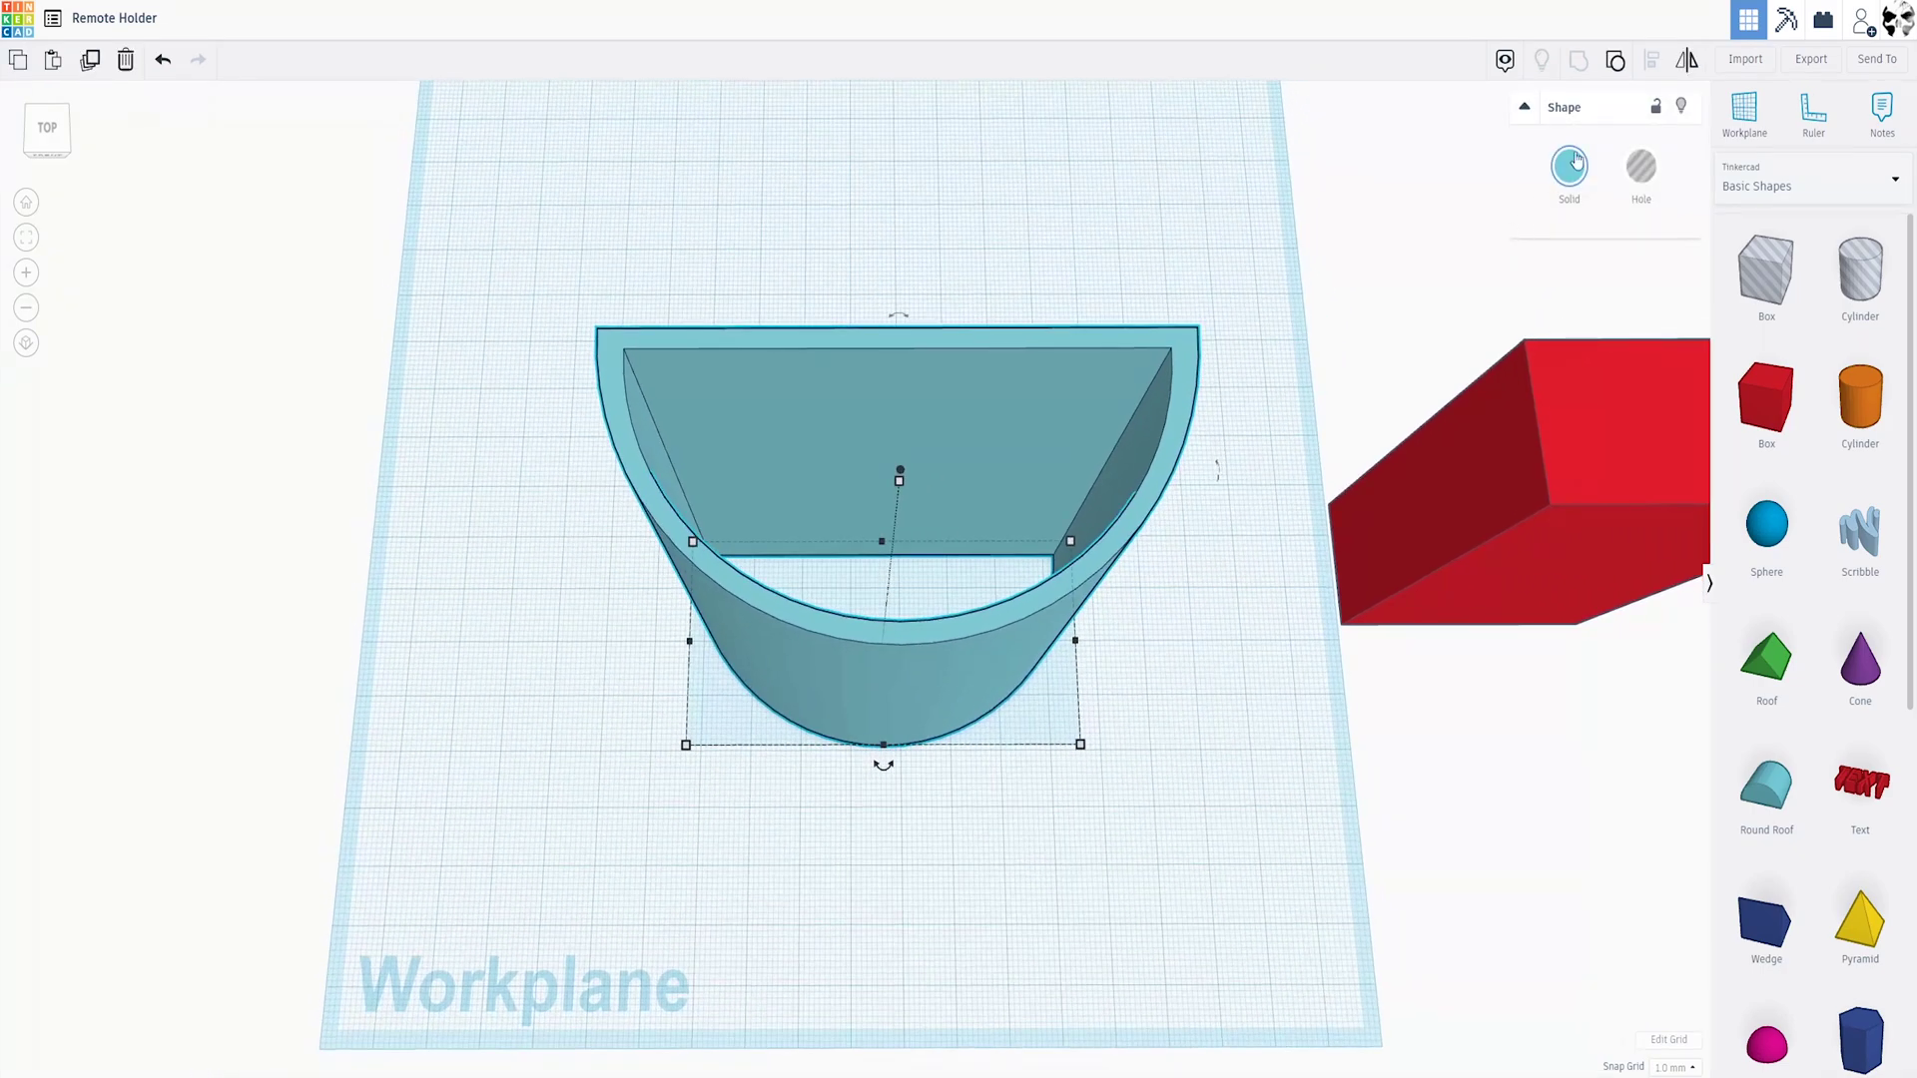
click(1616, 64)
Raise the half-round hole to 3 mm above the workplane to leave a floor in the holder
click(1009, 908)
mouse_move(1010, 908)
right_down()
mouse_move(992, 466)
mouse_move(936, 306)
right_up()
click(936, 301)
scroll(928, 447, up, 3)
scroll(898, 288, down, 3)
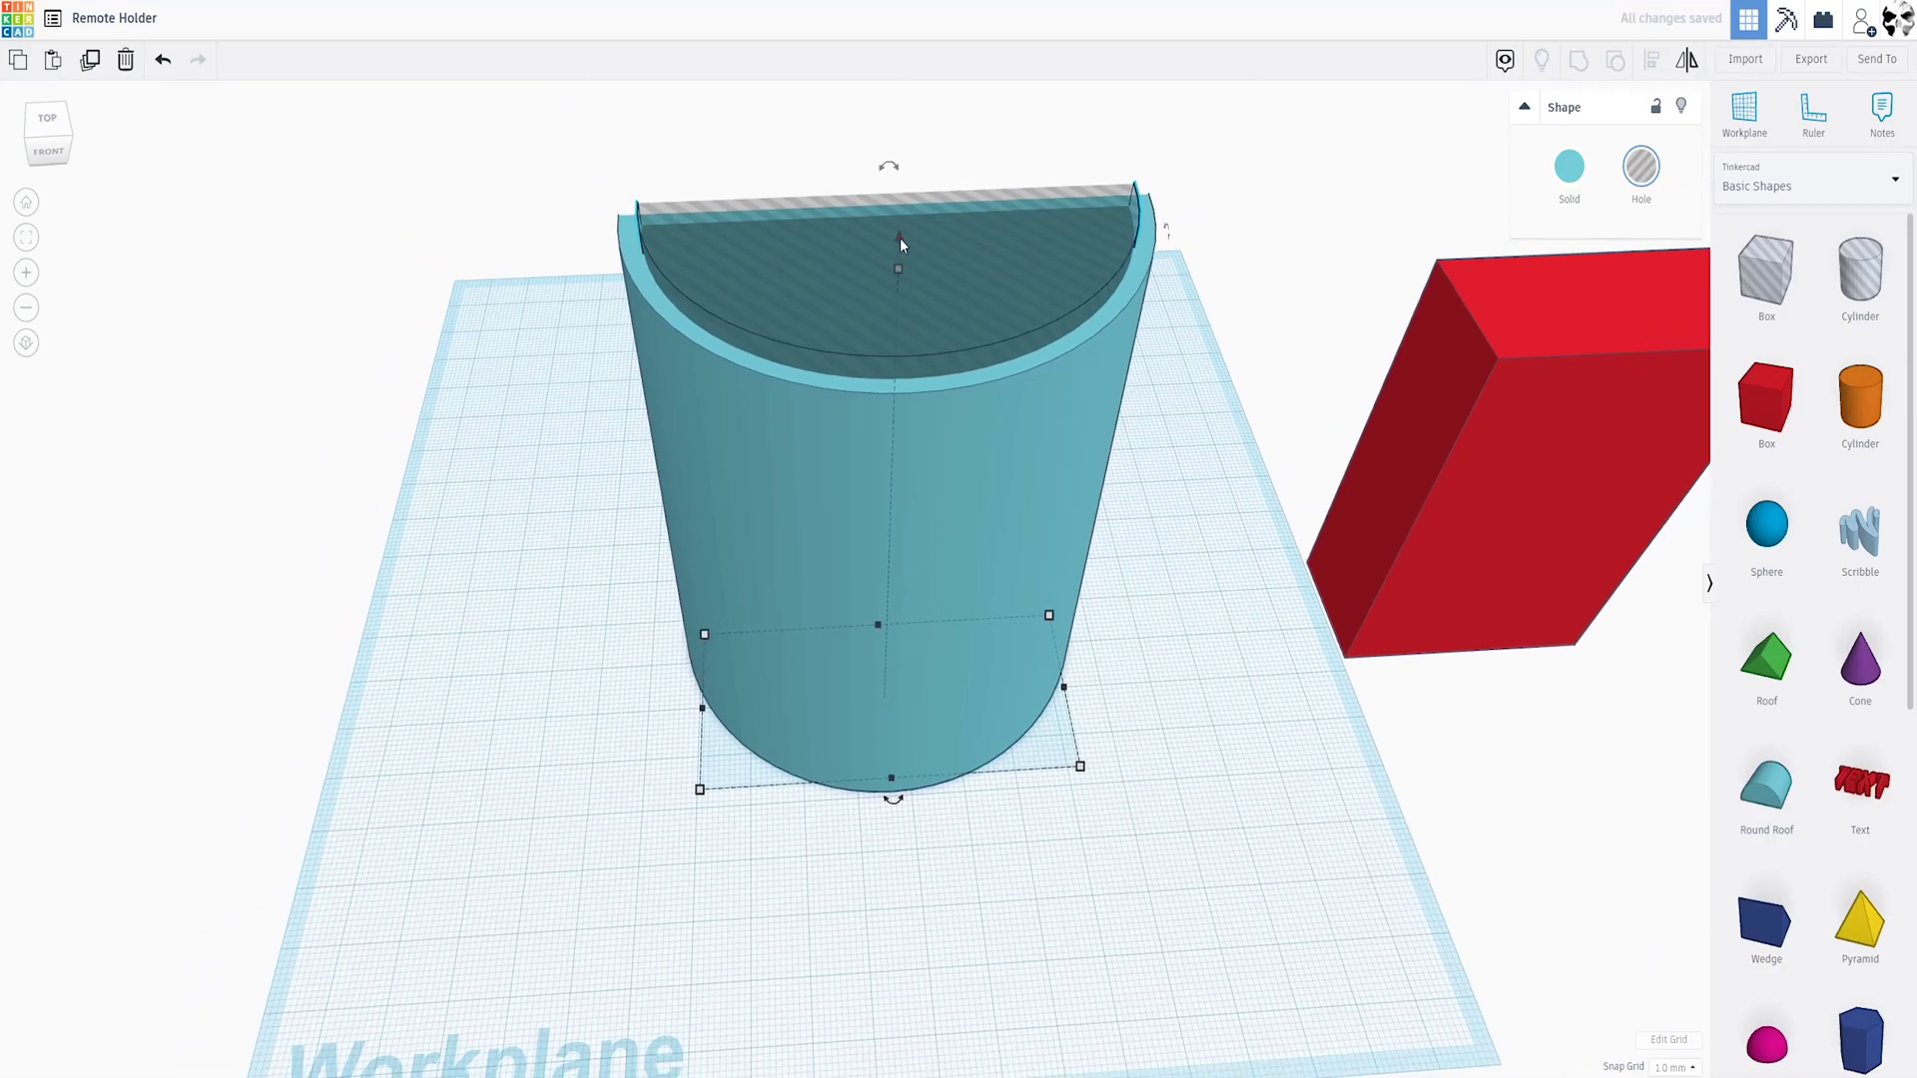
drag(898, 238, 898, 206)
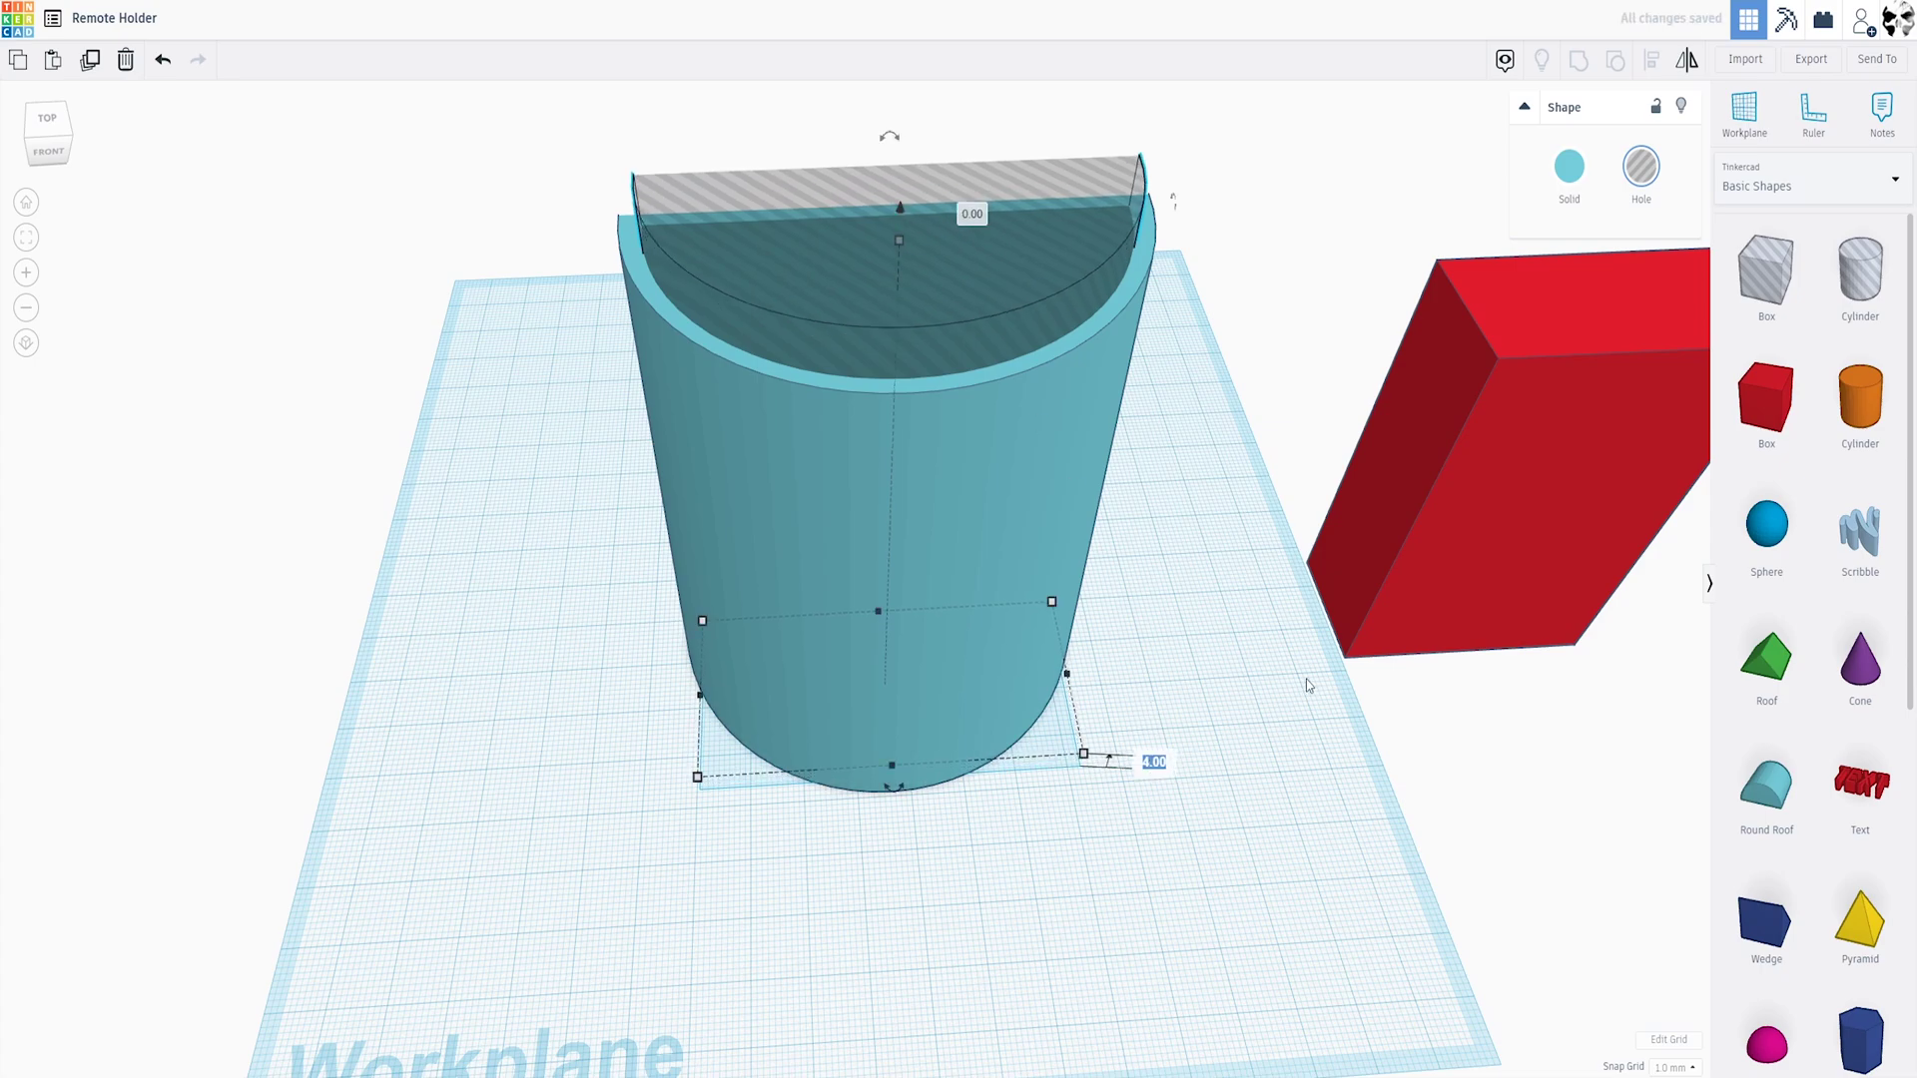
text(3)
key(Return)
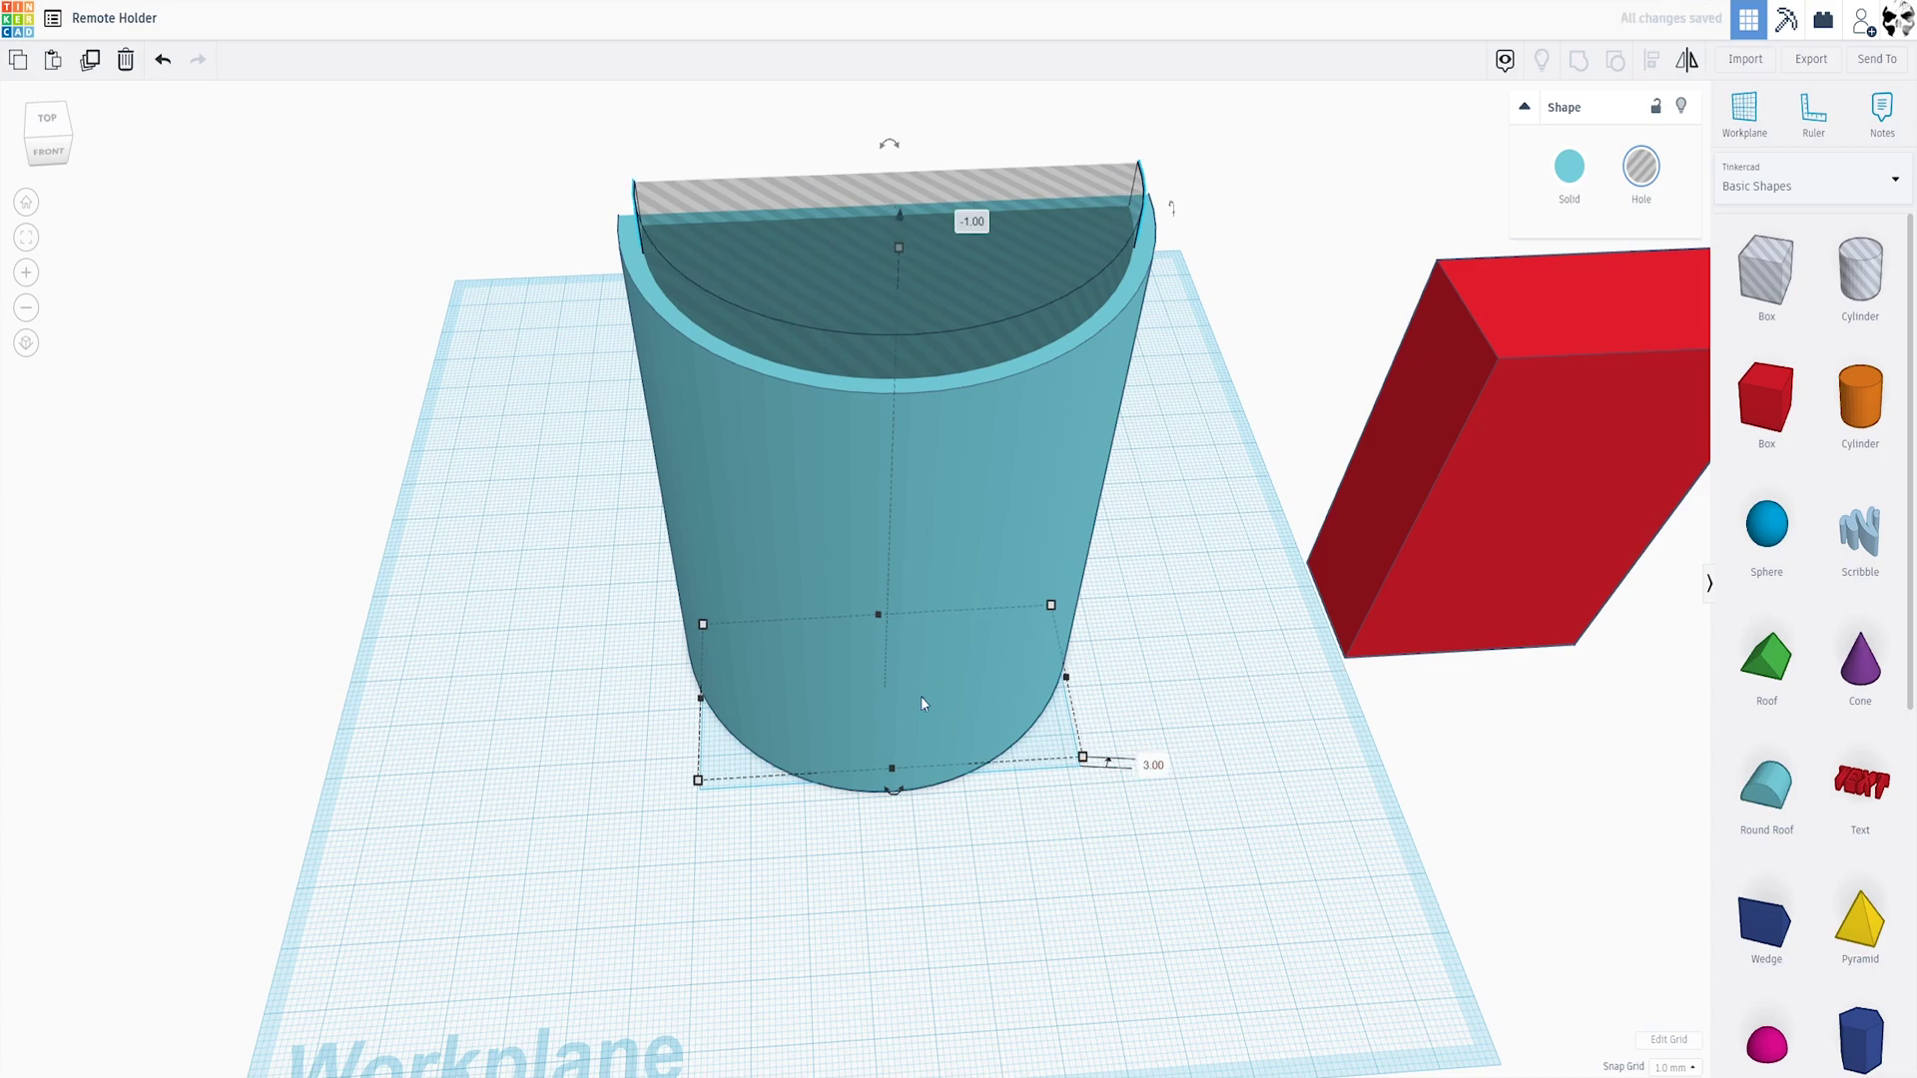
click(1031, 858)
click(964, 704)
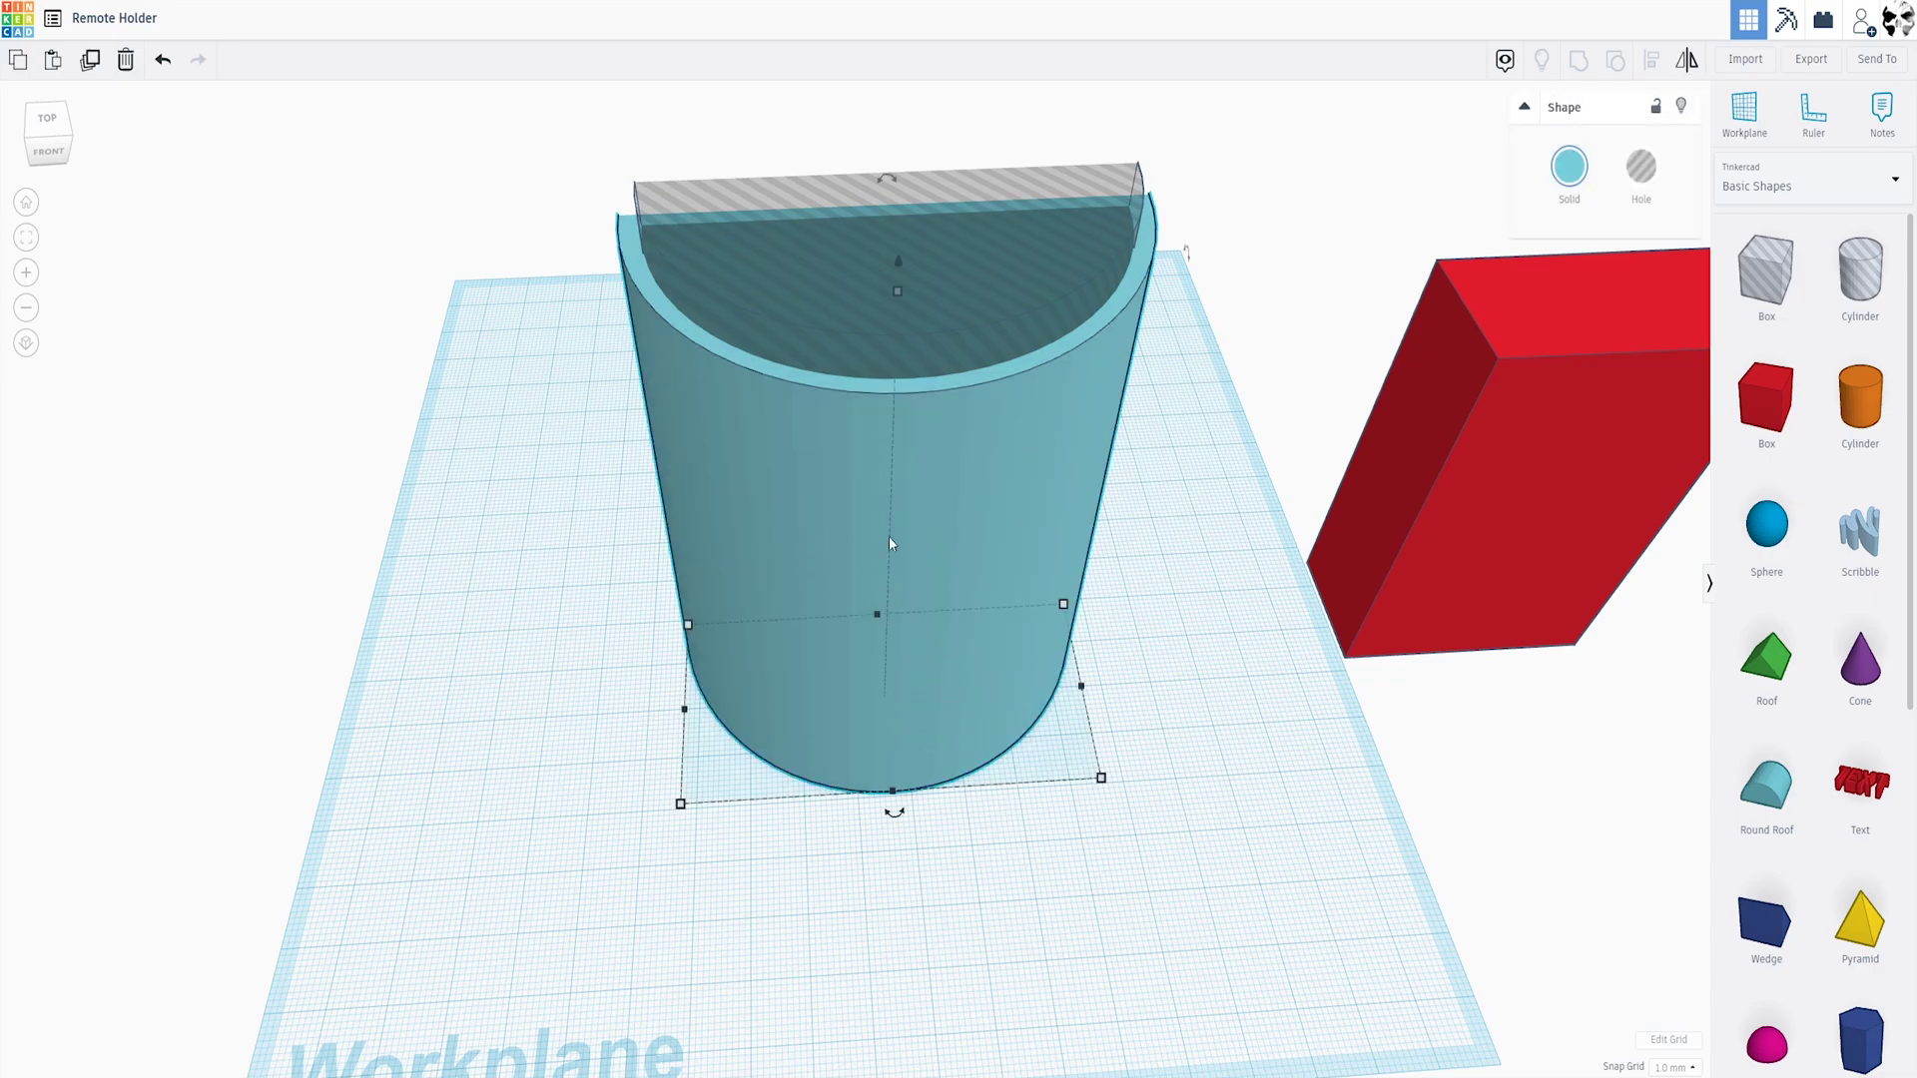
mouse_move(1048, 845)
mouse_down()
mouse_move(1018, 761)
mouse_move(1055, 827)
mouse_up()
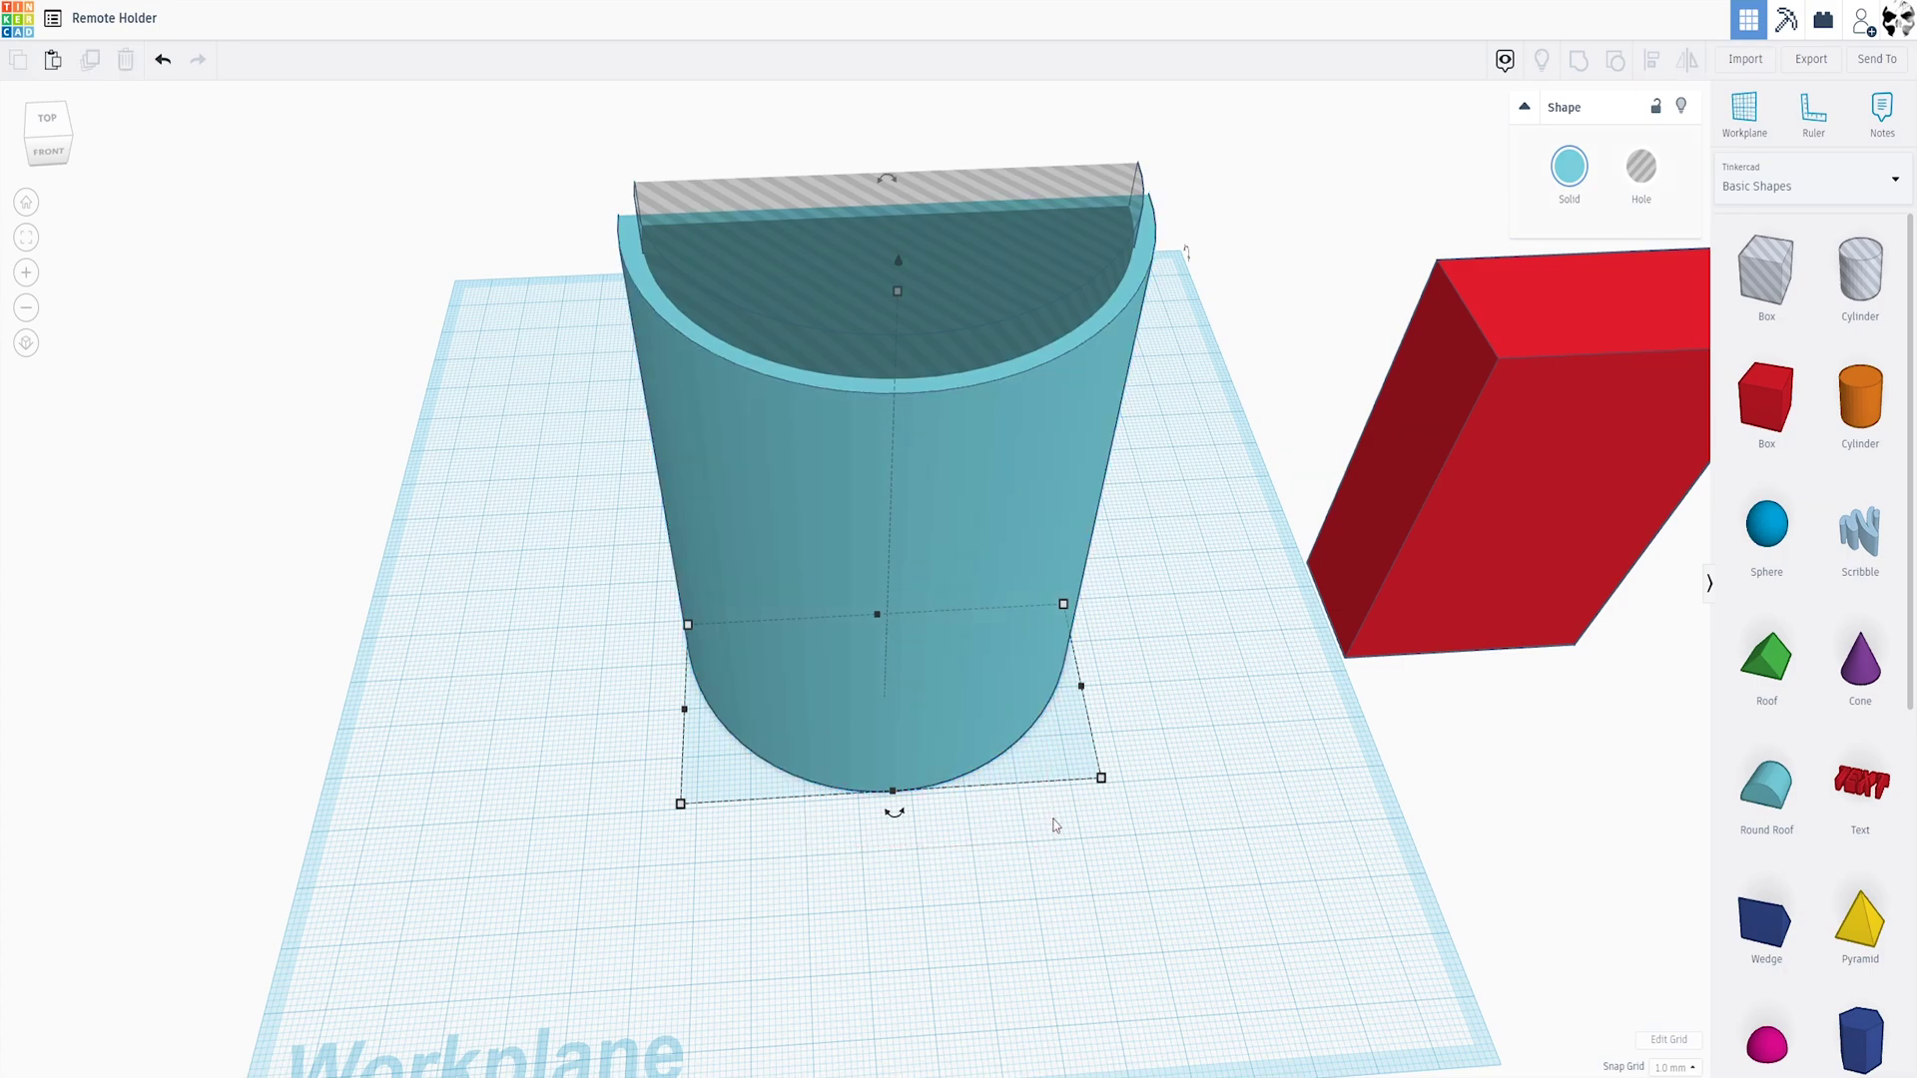
Group the solid half-round with the raised half-round hole to hollow out the holder
click(952, 385)
drag(489, 417, 649, 221)
click(1582, 64)
right_drag(973, 327, 913, 620)
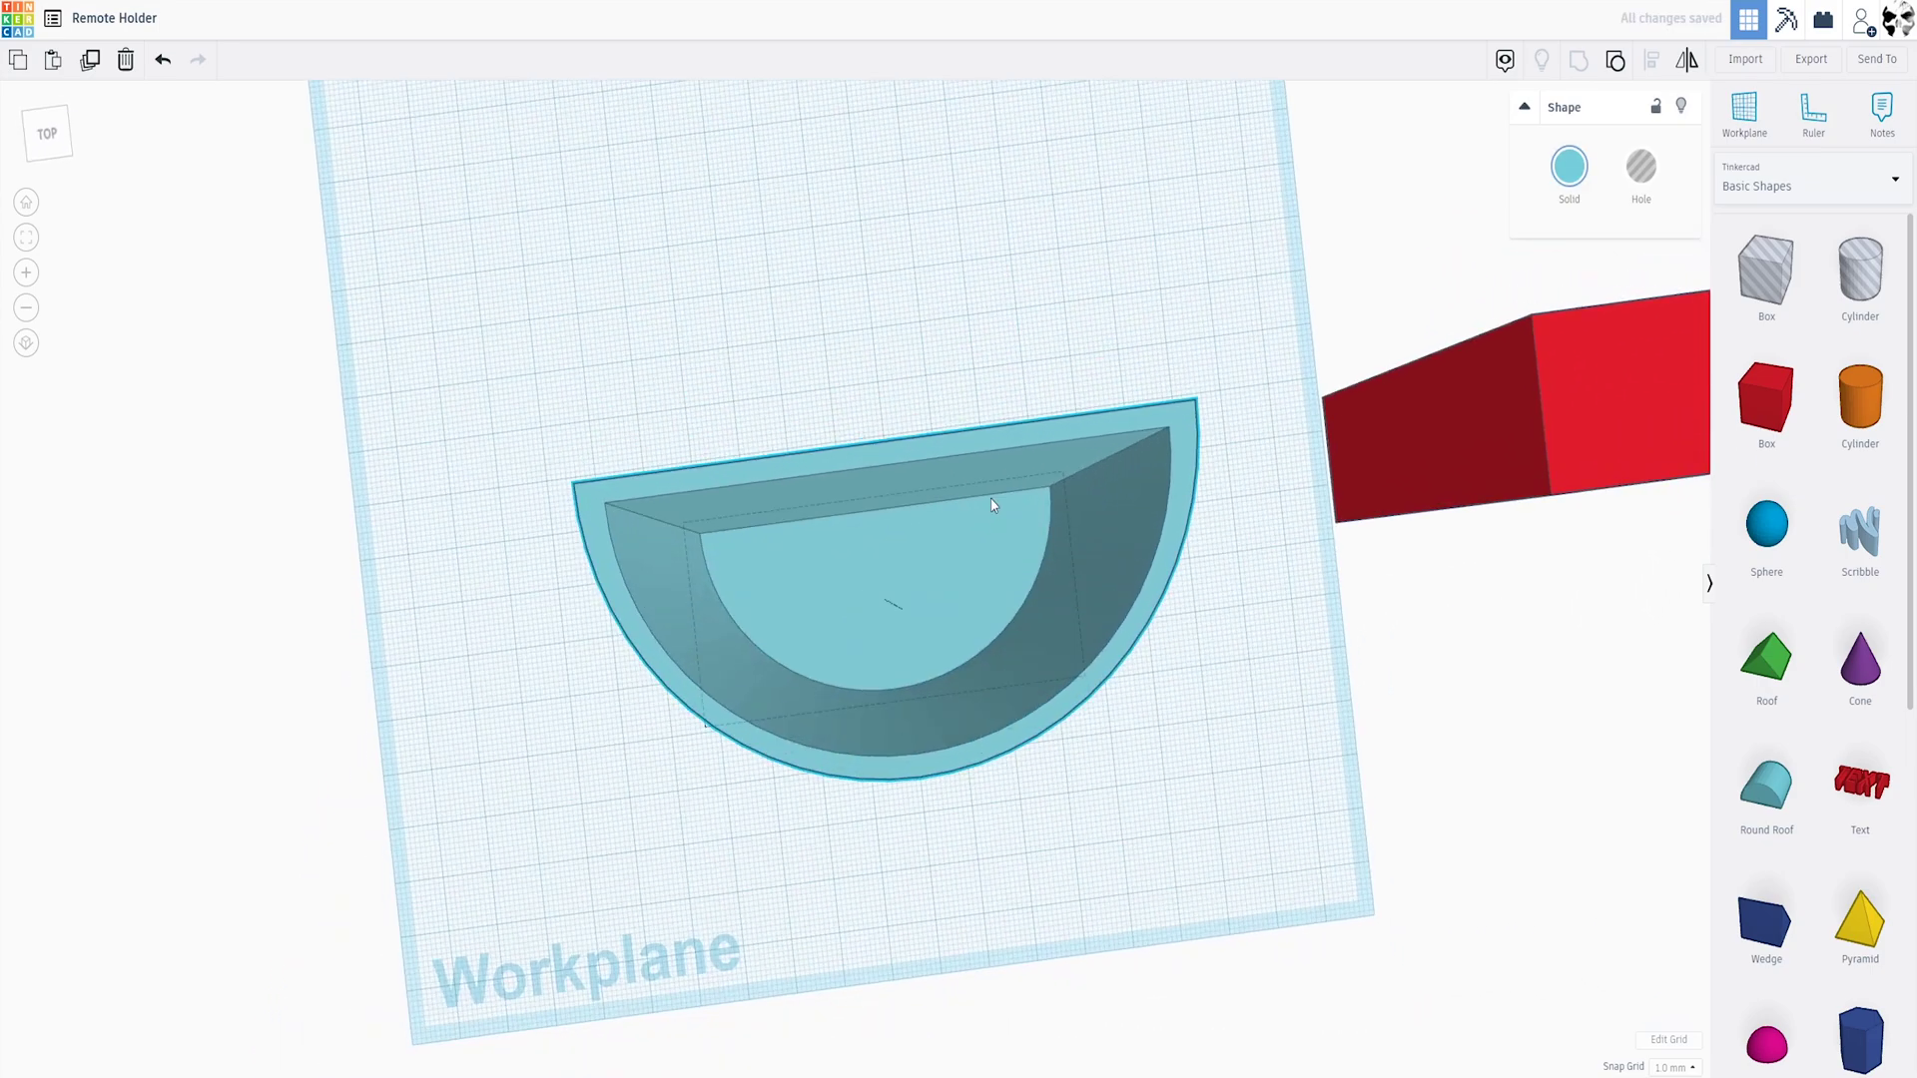
right_drag(1047, 863, 929, 723)
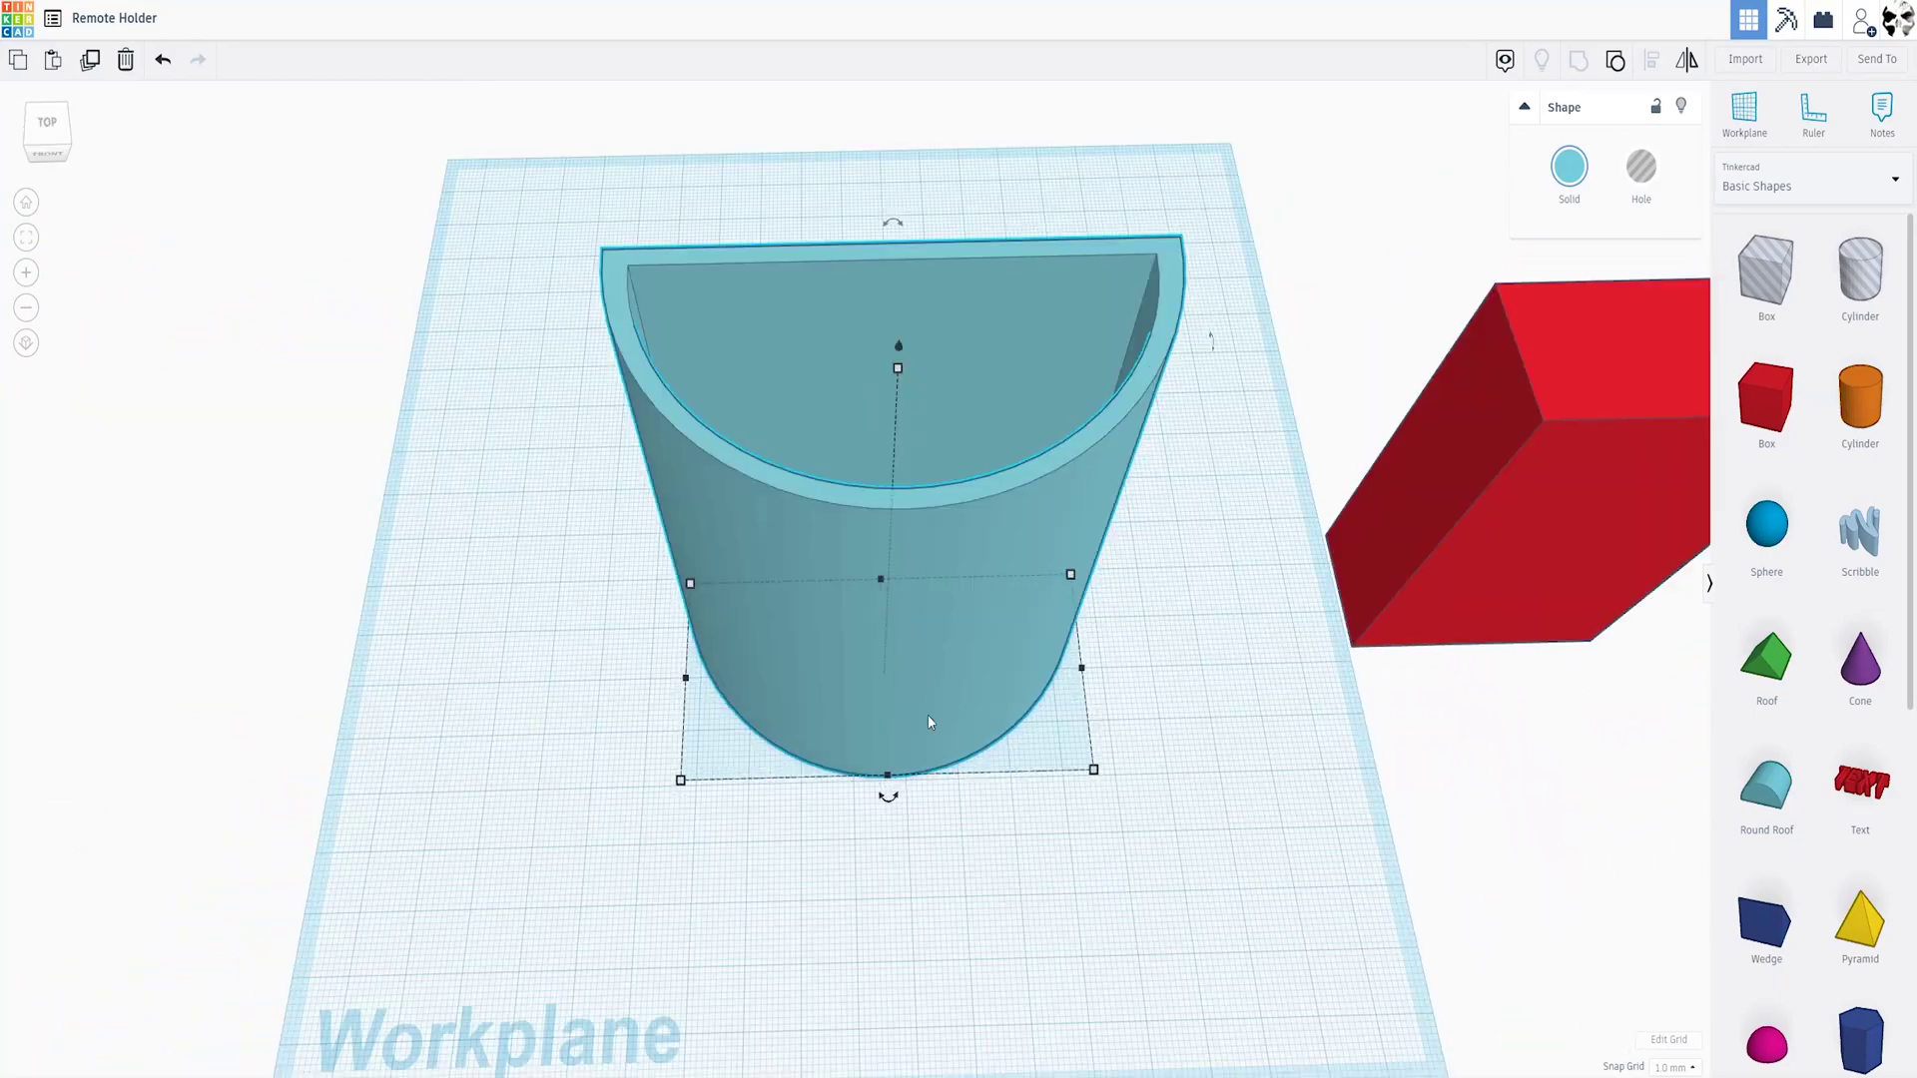
click(995, 863)
right_drag(900, 500, 881, 420)
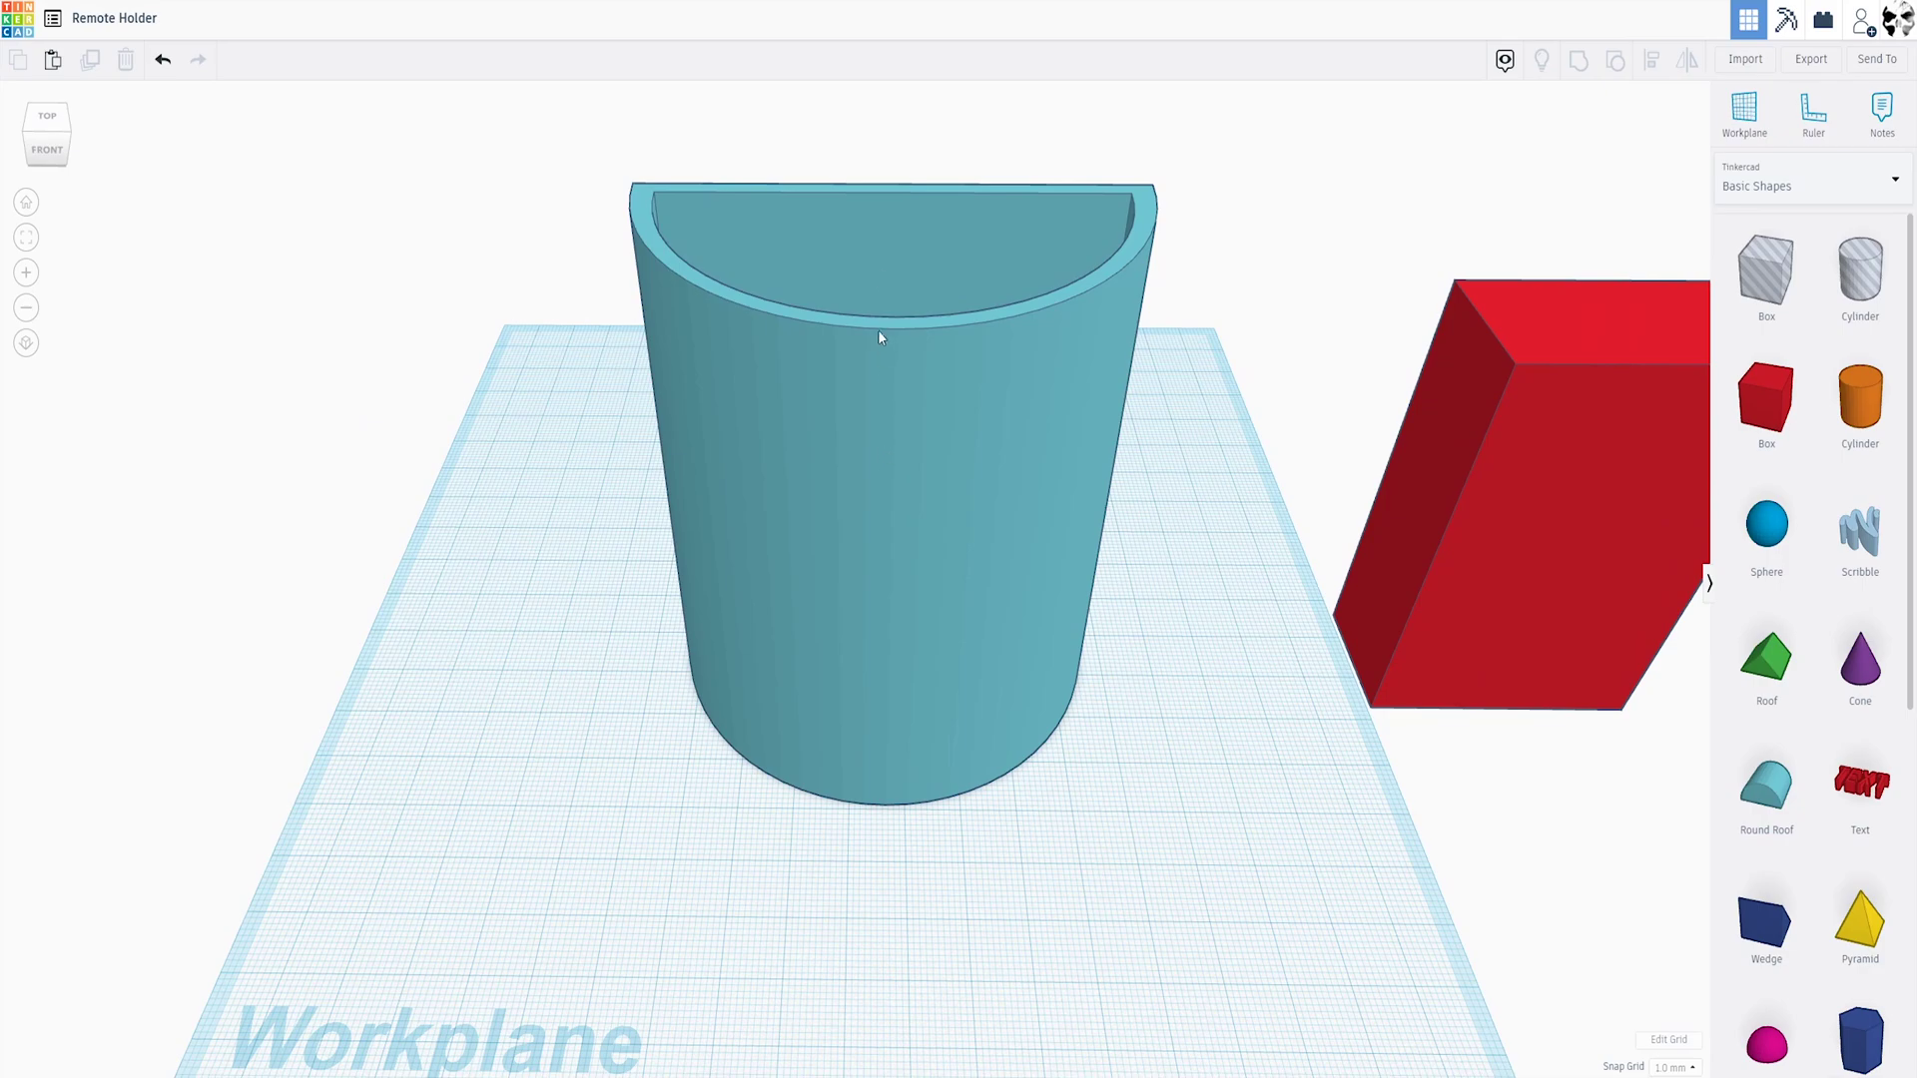
right_drag(881, 266, 881, 424)
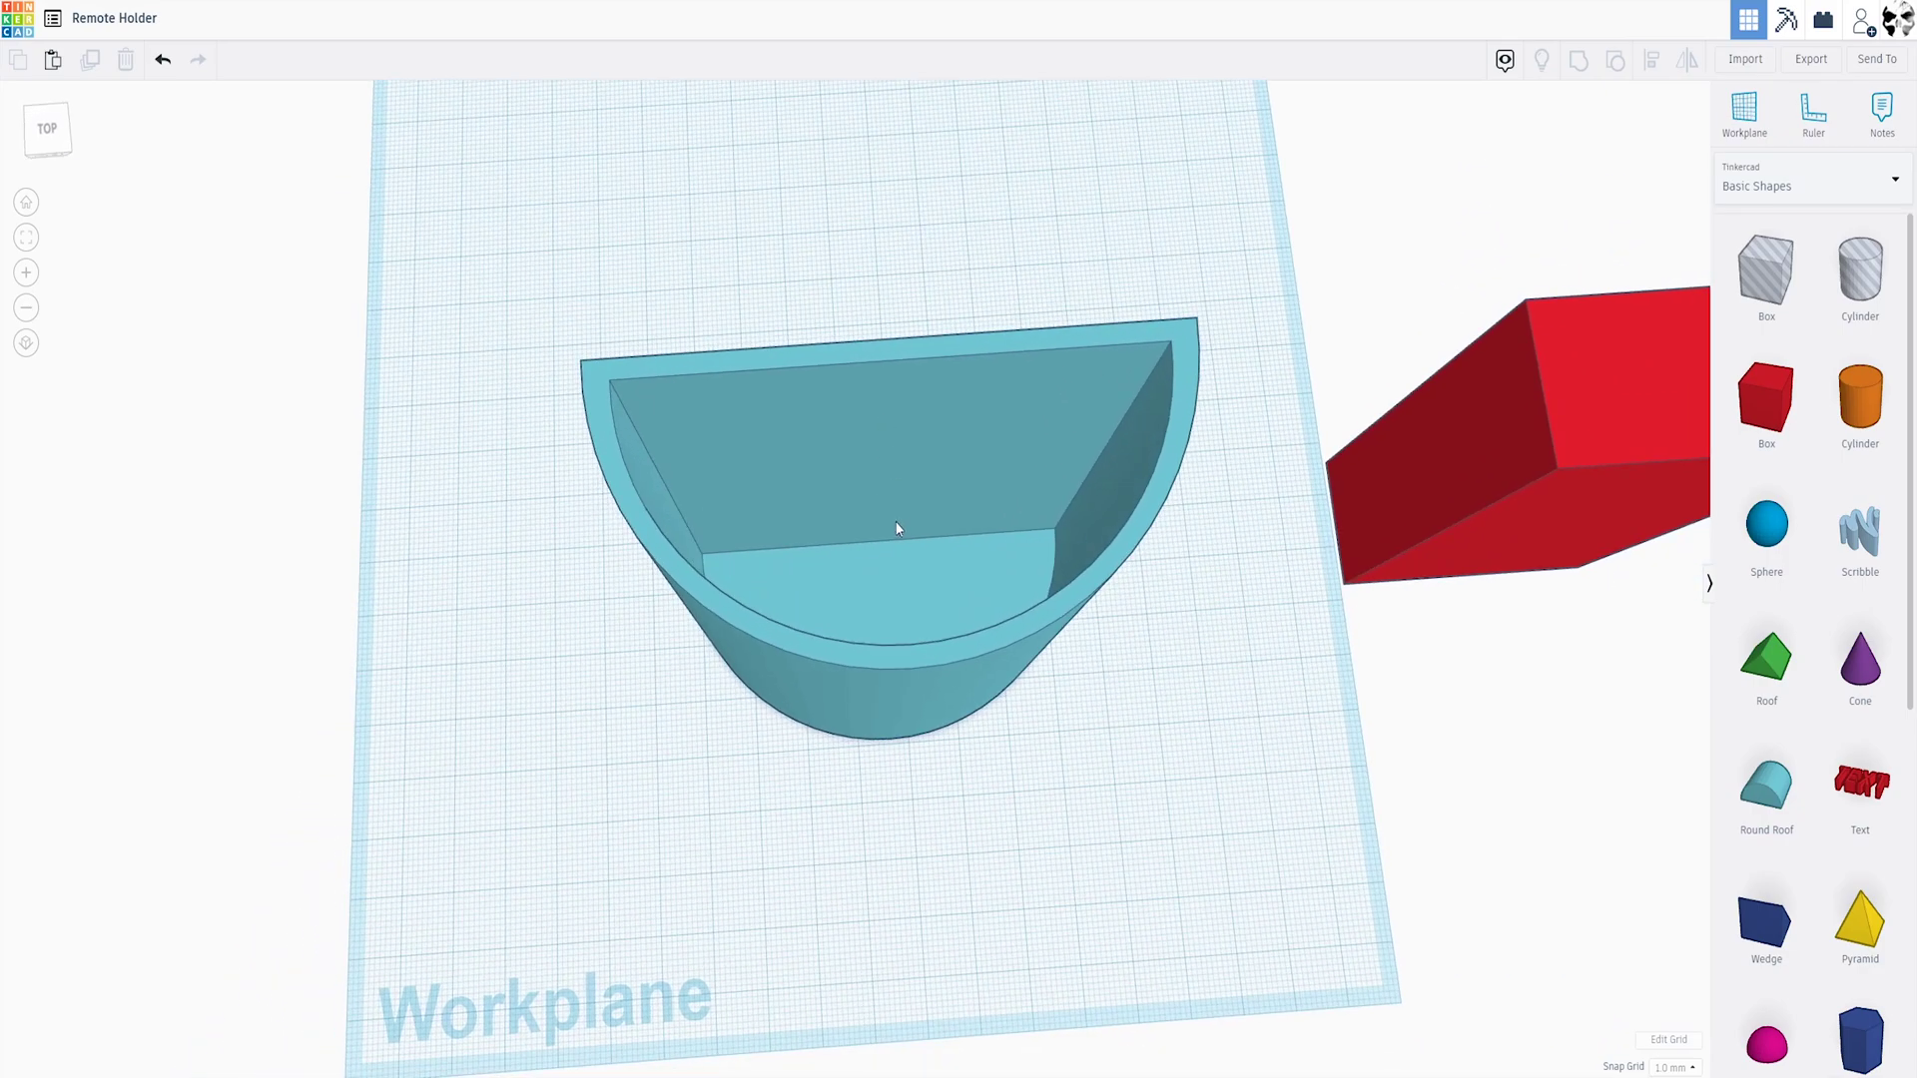
right_drag(933, 708, 893, 464)
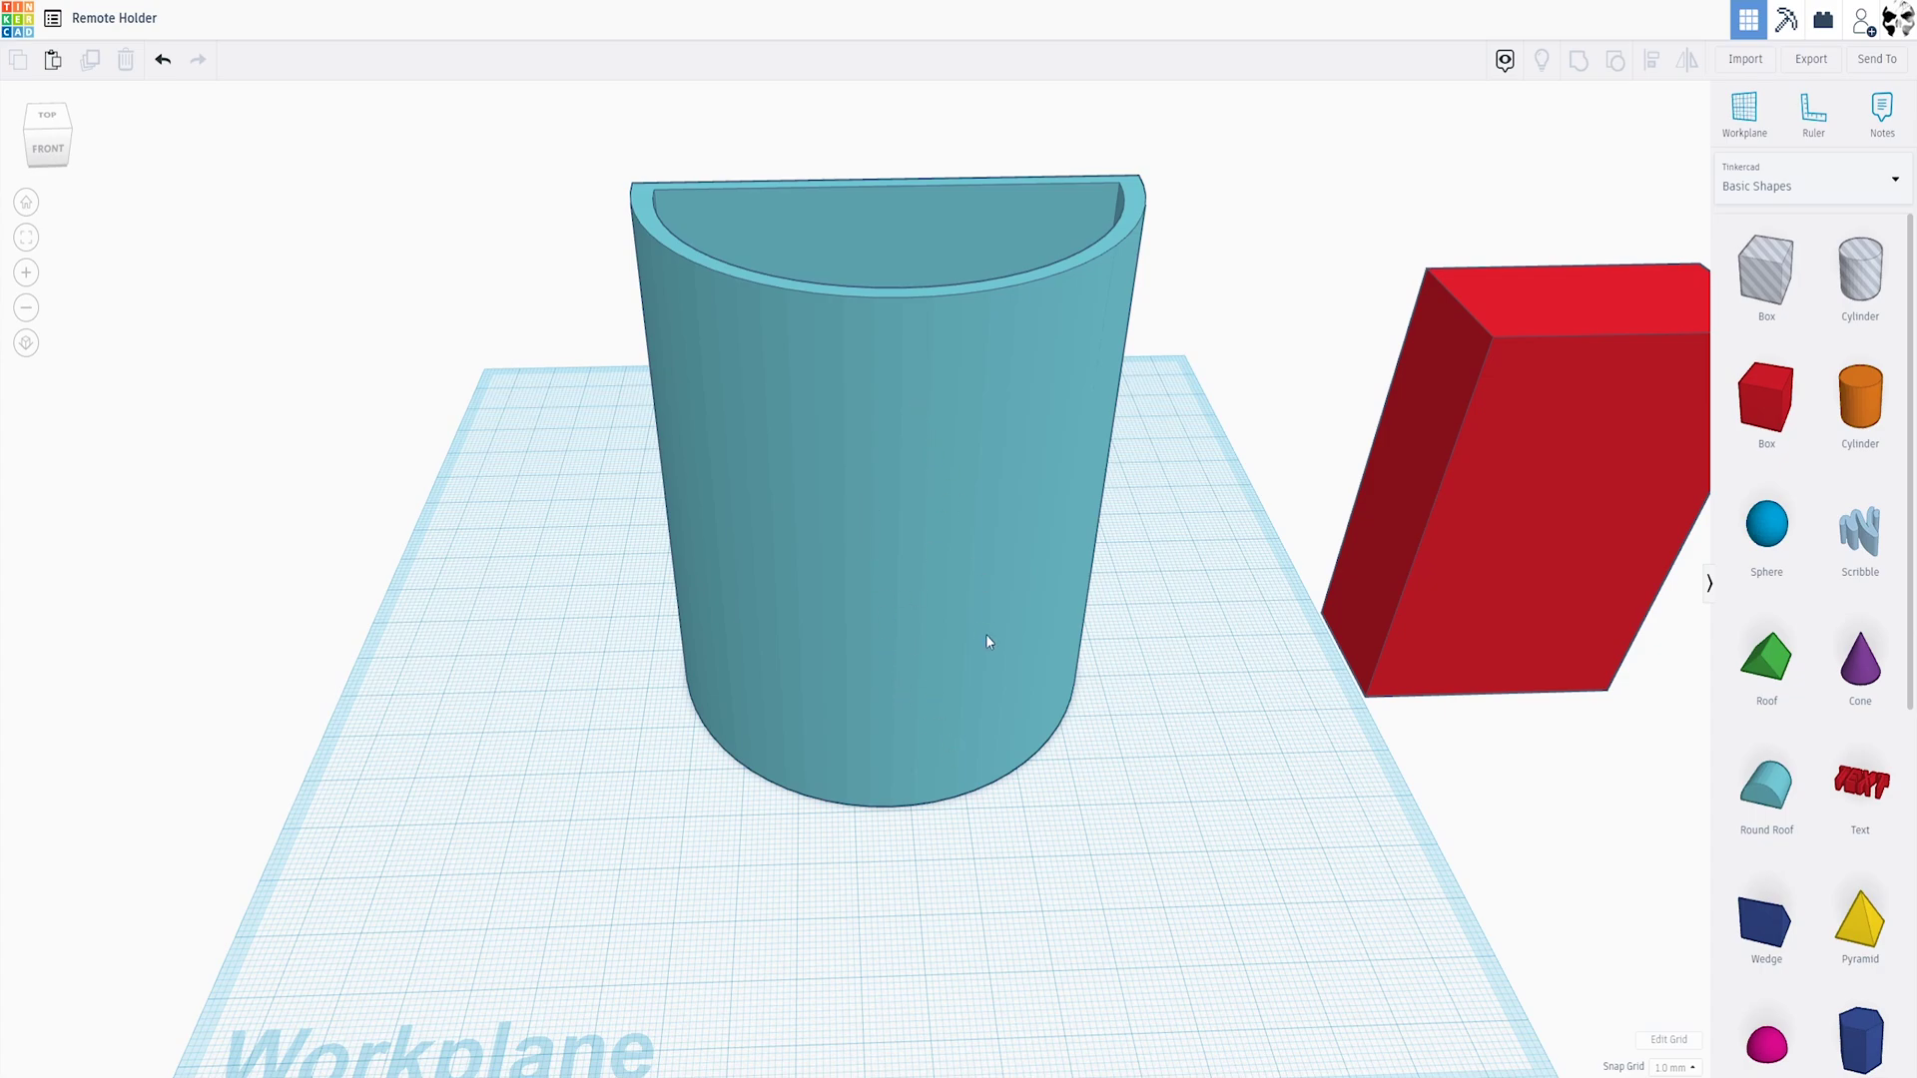
Place a box hole through the holder's front wall, stretch it taller than the holder and set its width to 10 mm
scroll(957, 711, down, 1)
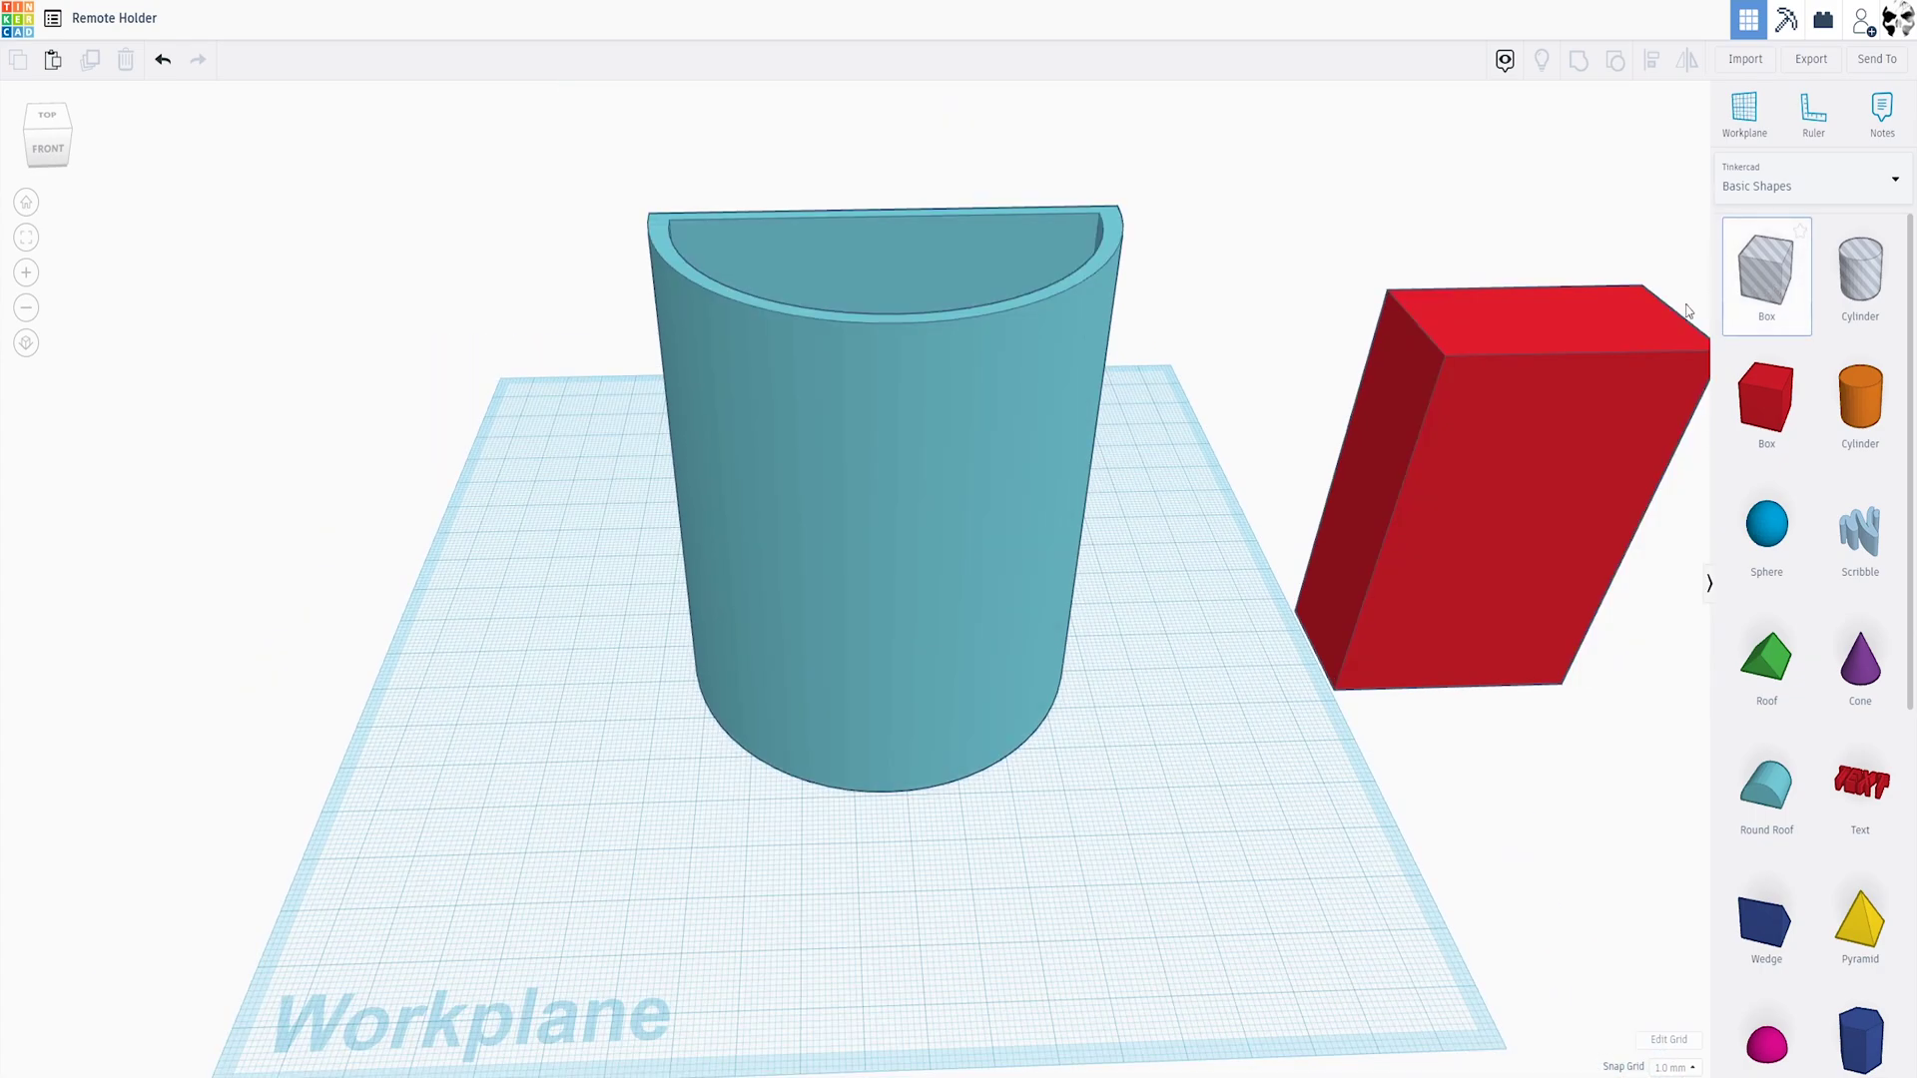
click(904, 747)
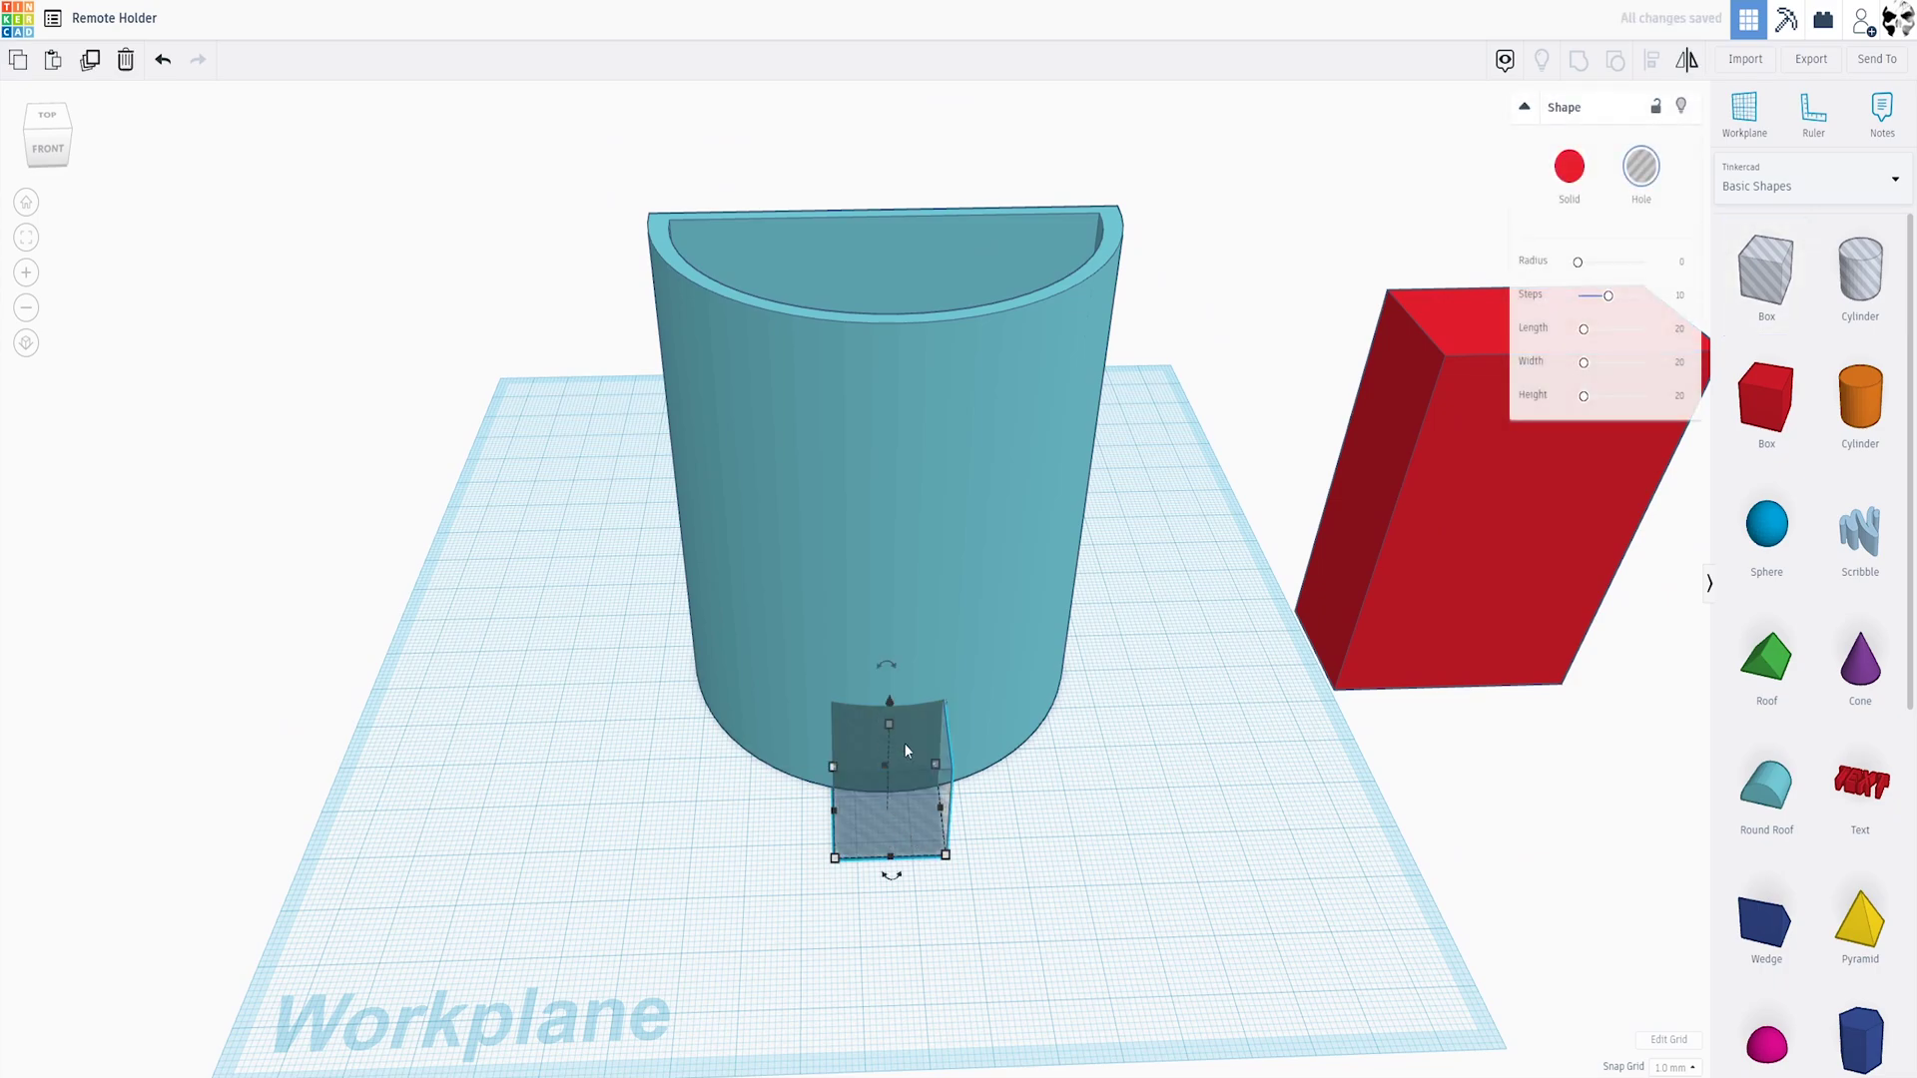
drag(888, 721, 931, 148)
mouse_move(947, 865)
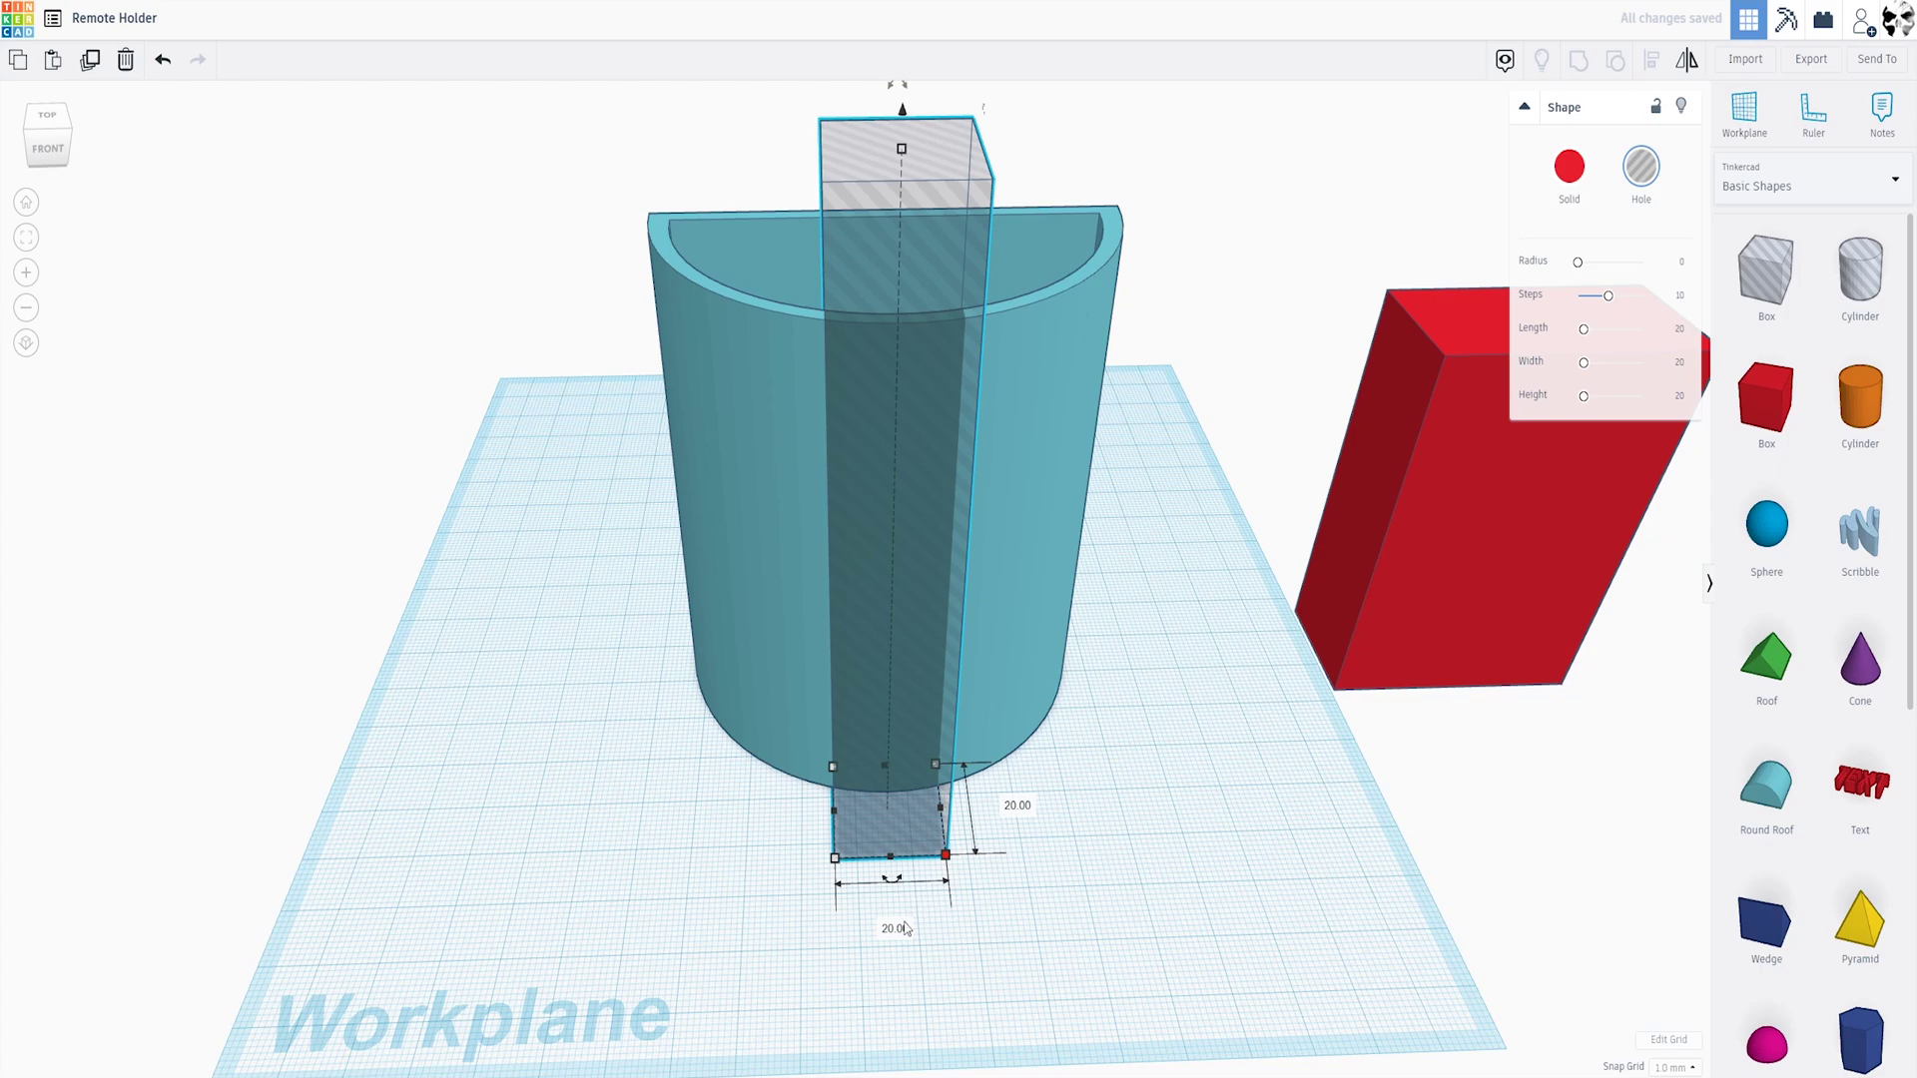
key(Return)
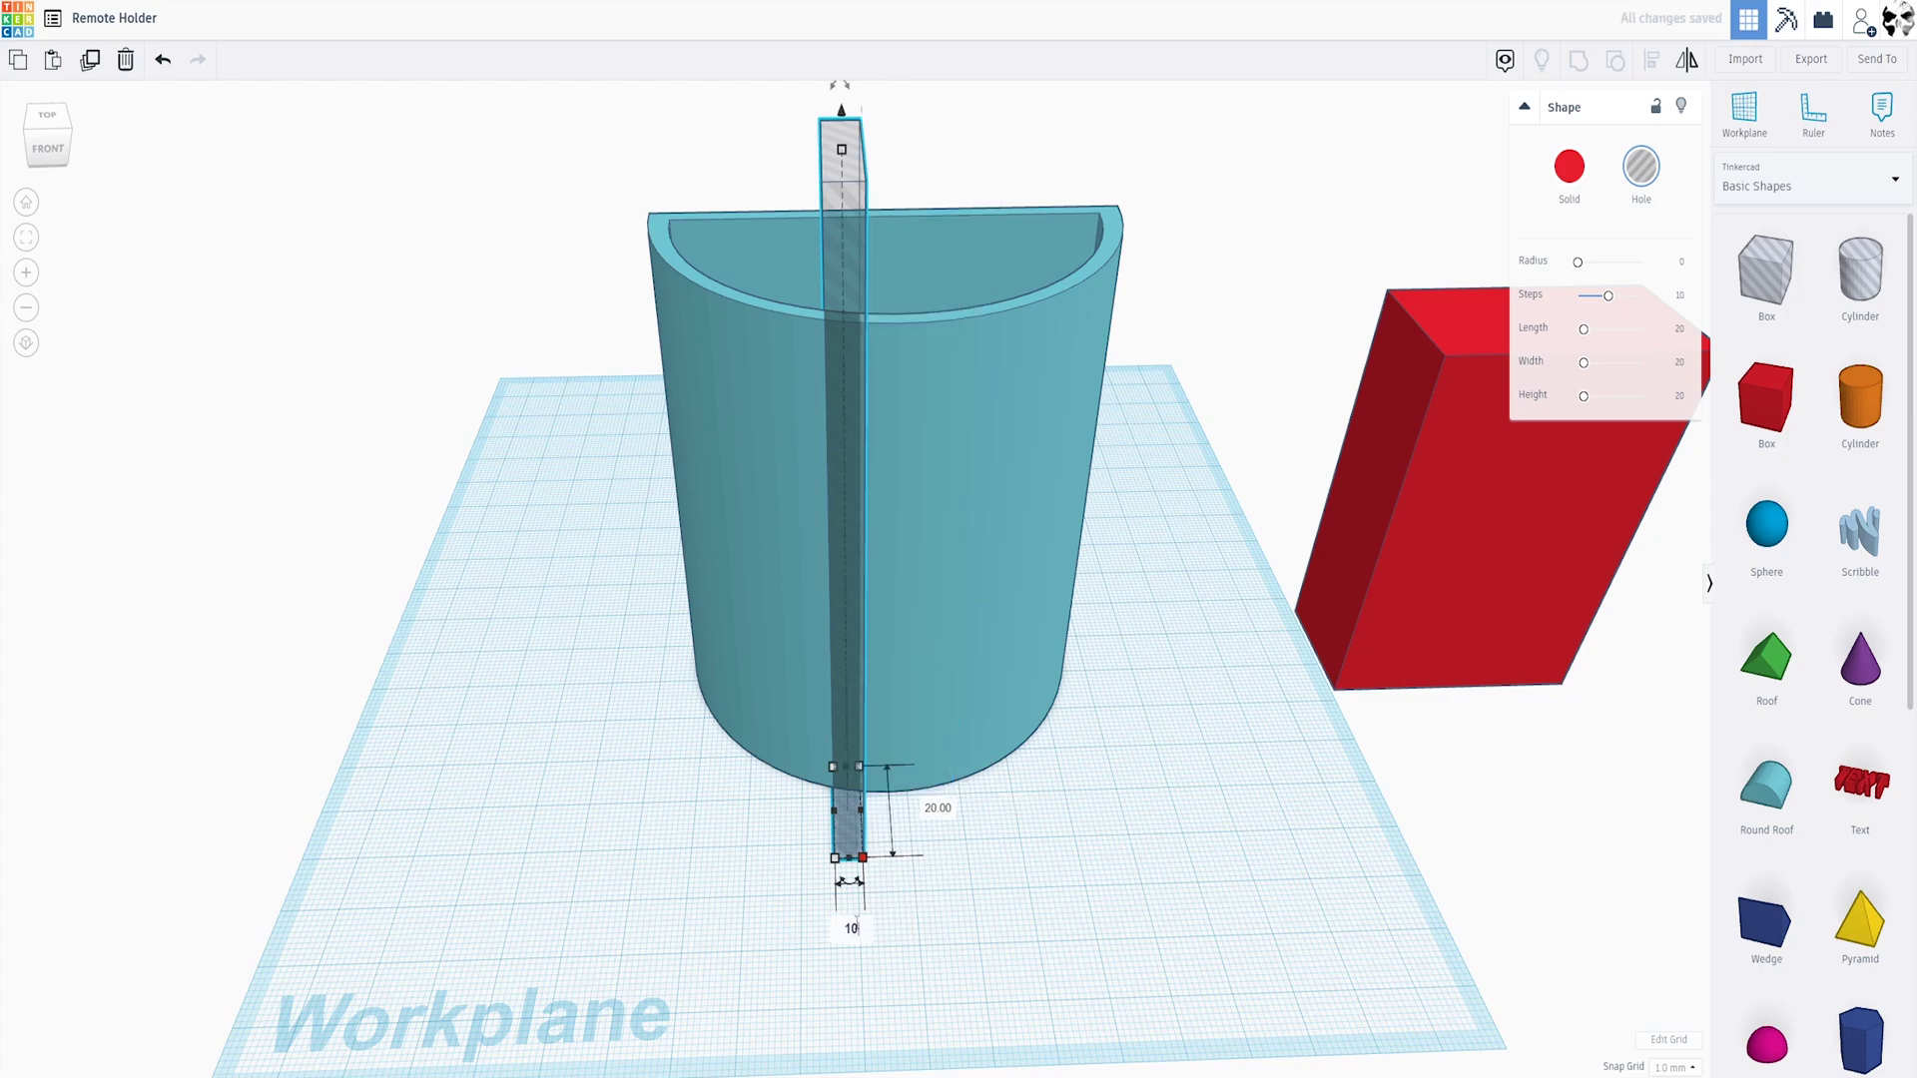
key(Return)
Raise the box hole slightly off the workplane so that it spares the holder's floor
scroll(925, 315, down, 3)
middle_drag(984, 415, 894, 537)
scroll(895, 537, up, 2)
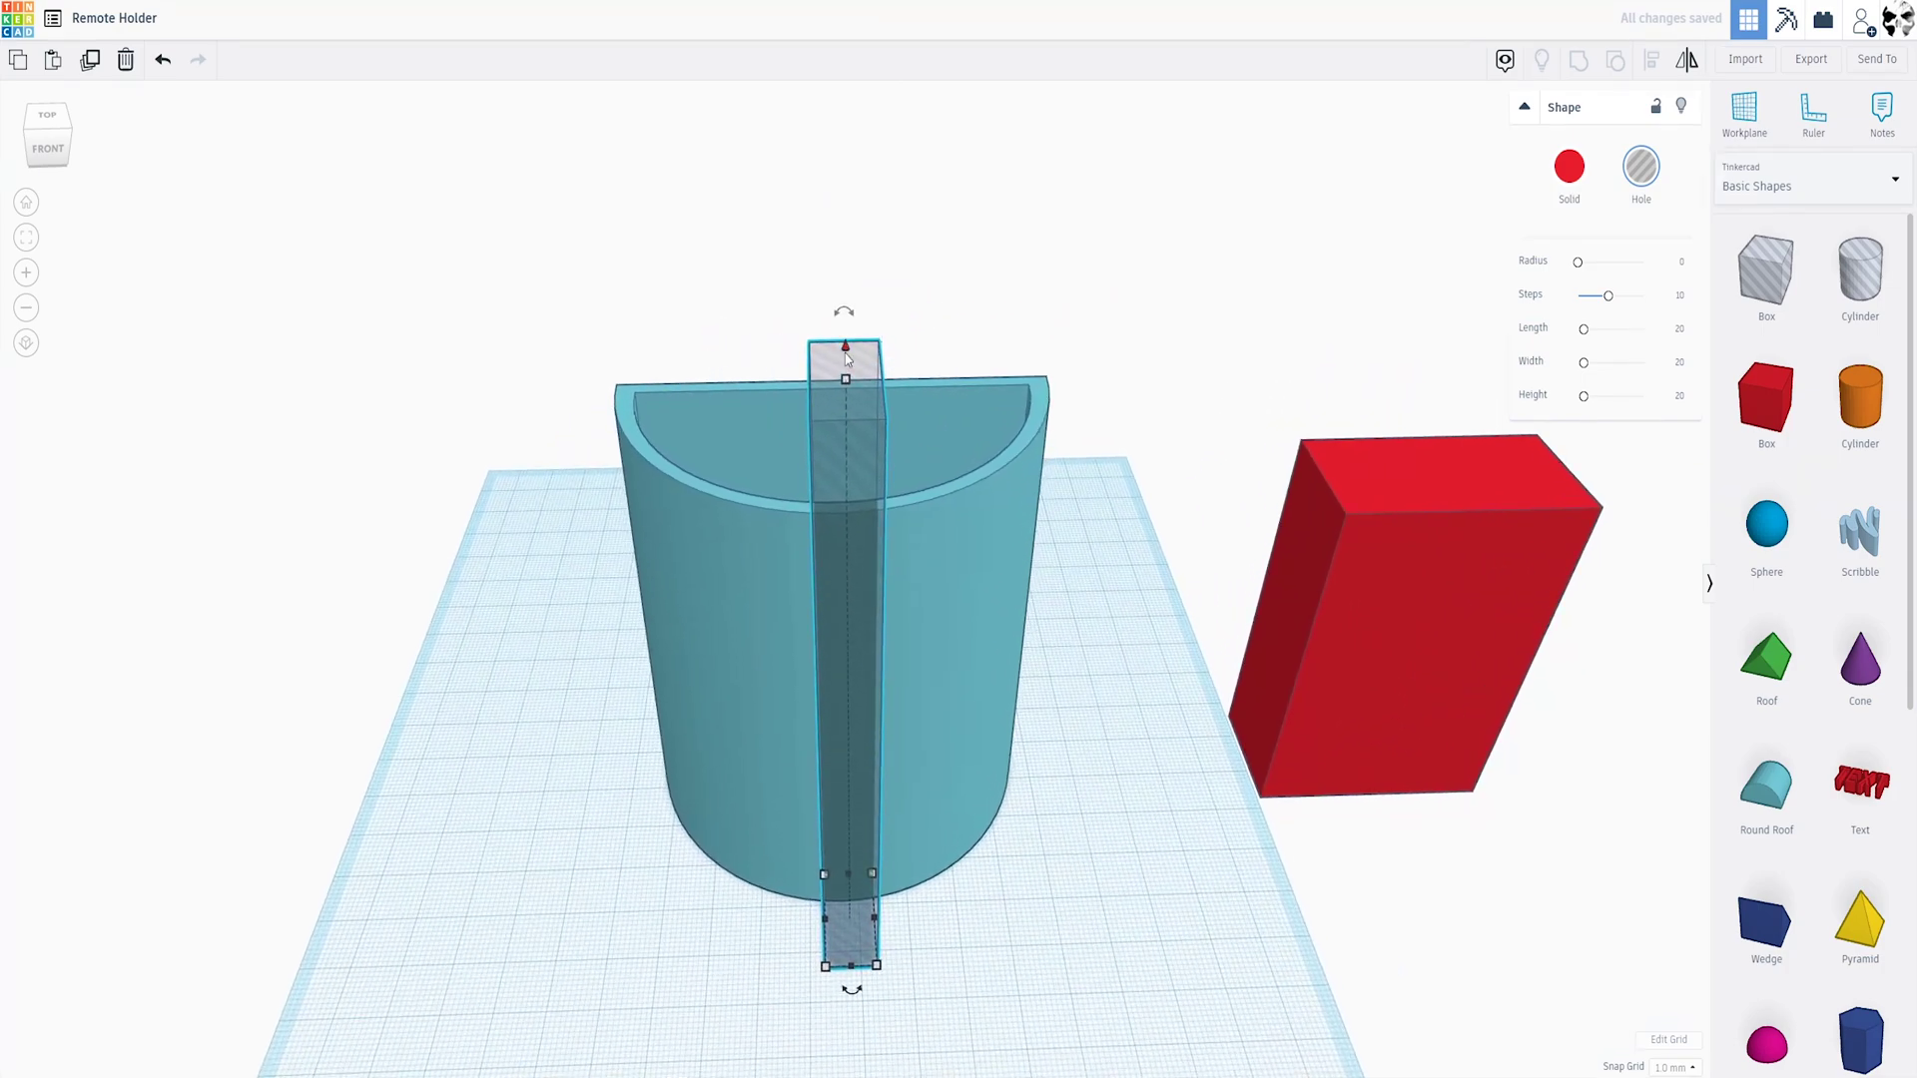
drag(845, 355, 844, 327)
Centre the box hole on the holder's width and group the two to cut a vertical slot through the front wall
drag(894, 1014, 801, 871)
click(1686, 62)
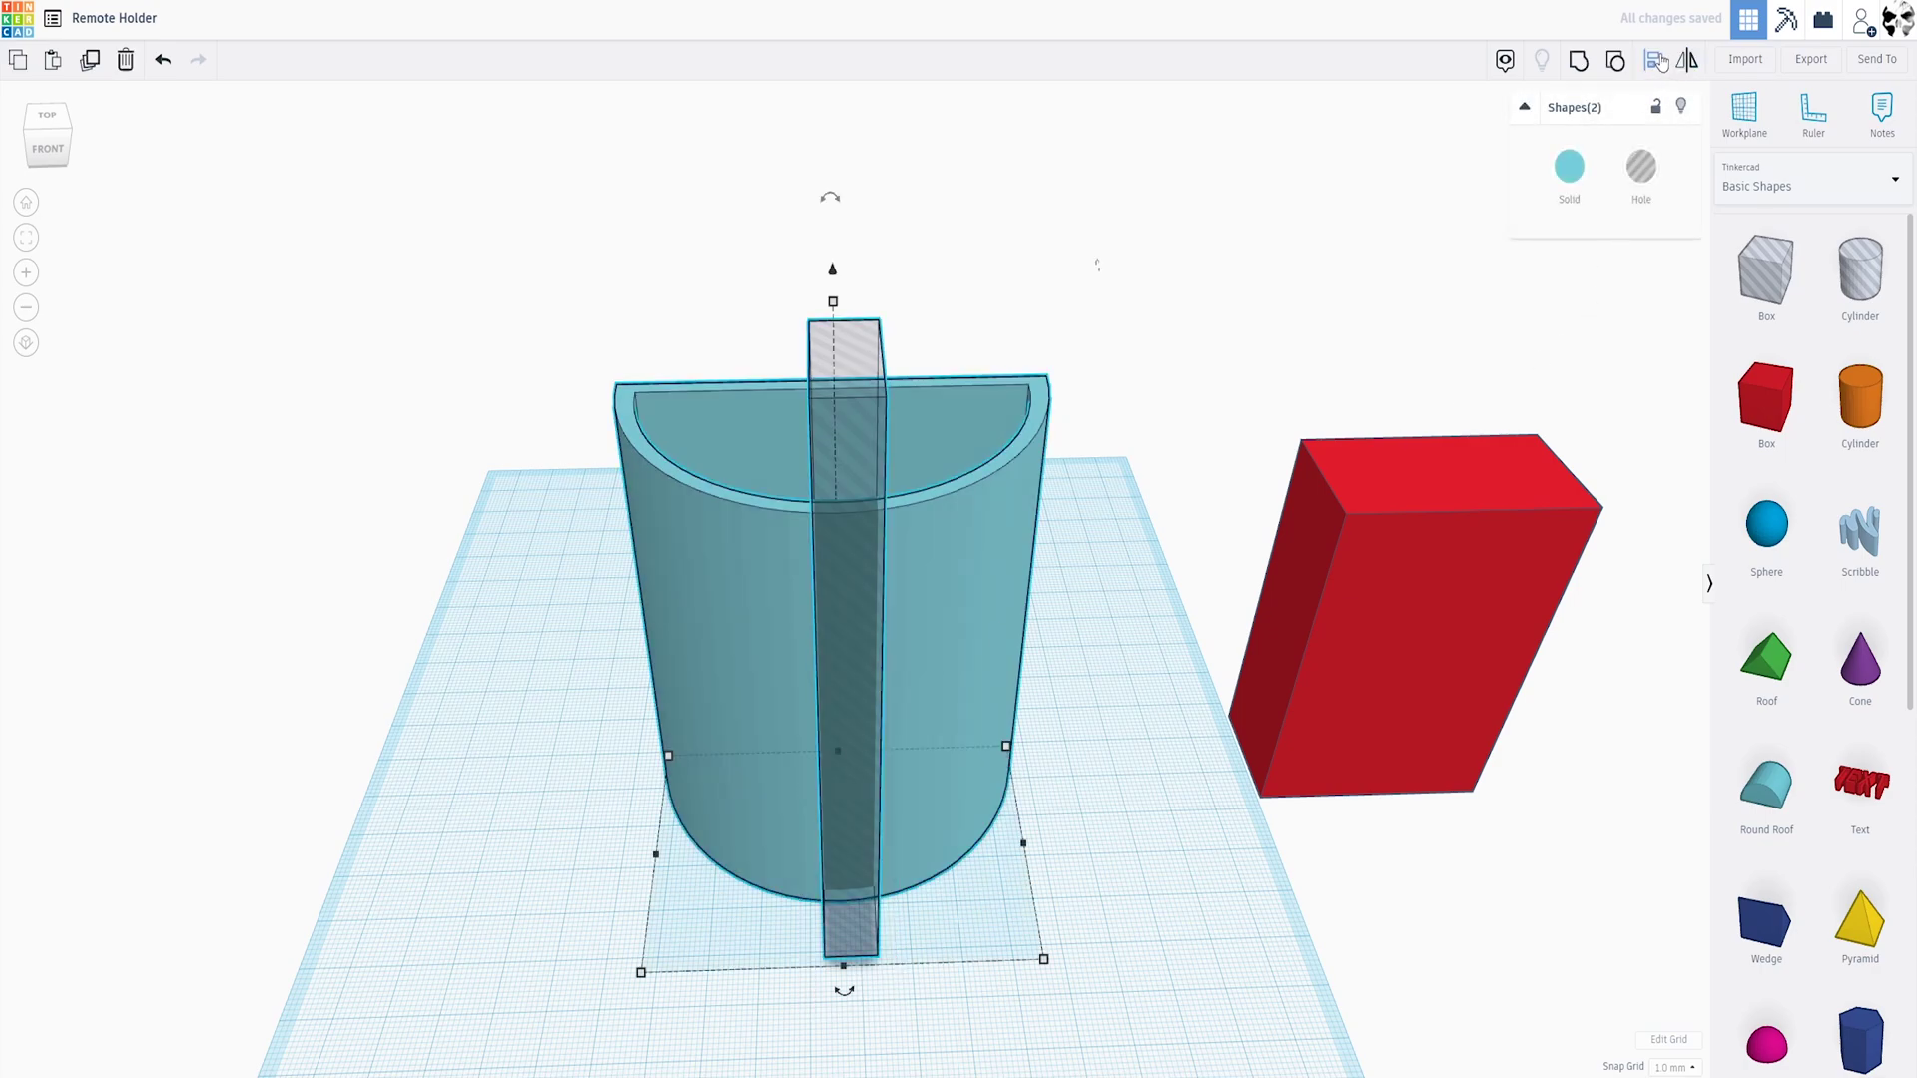
click(843, 992)
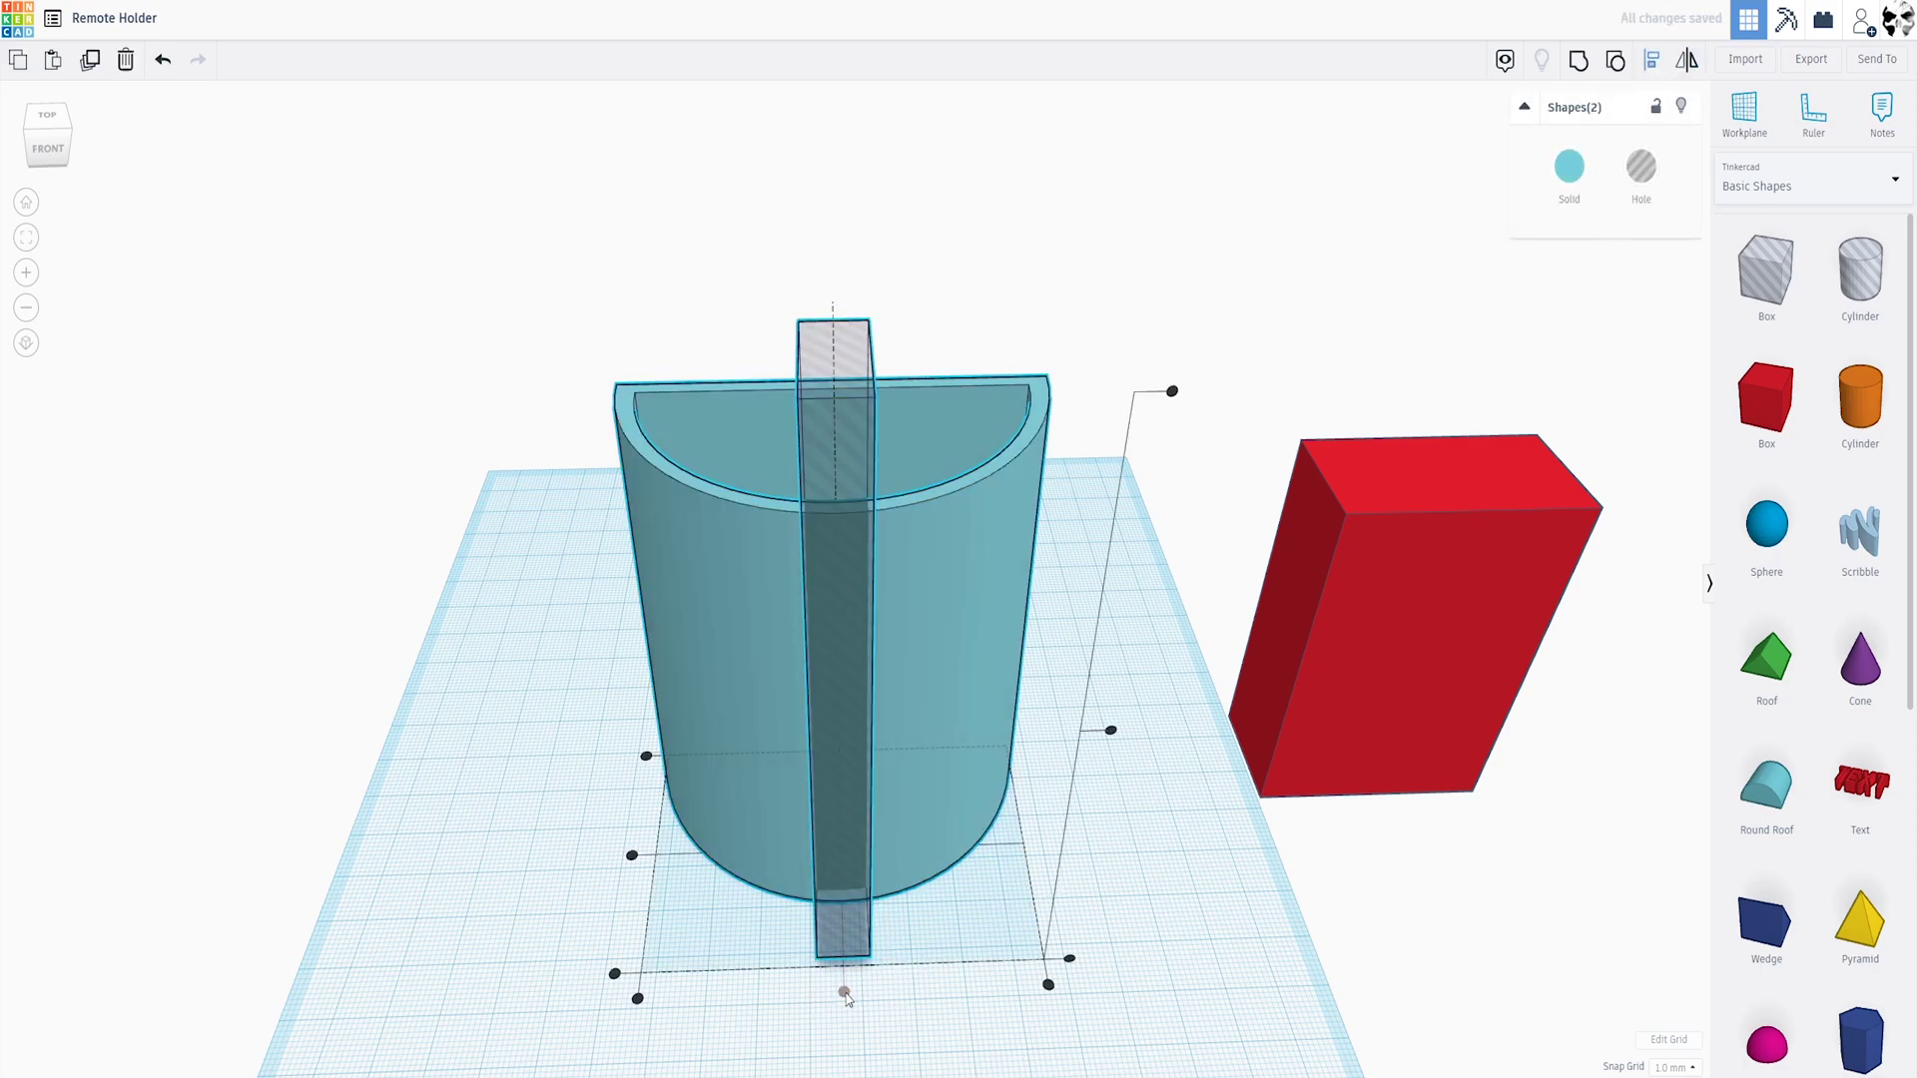
drag(712, 281, 924, 562)
click(1578, 60)
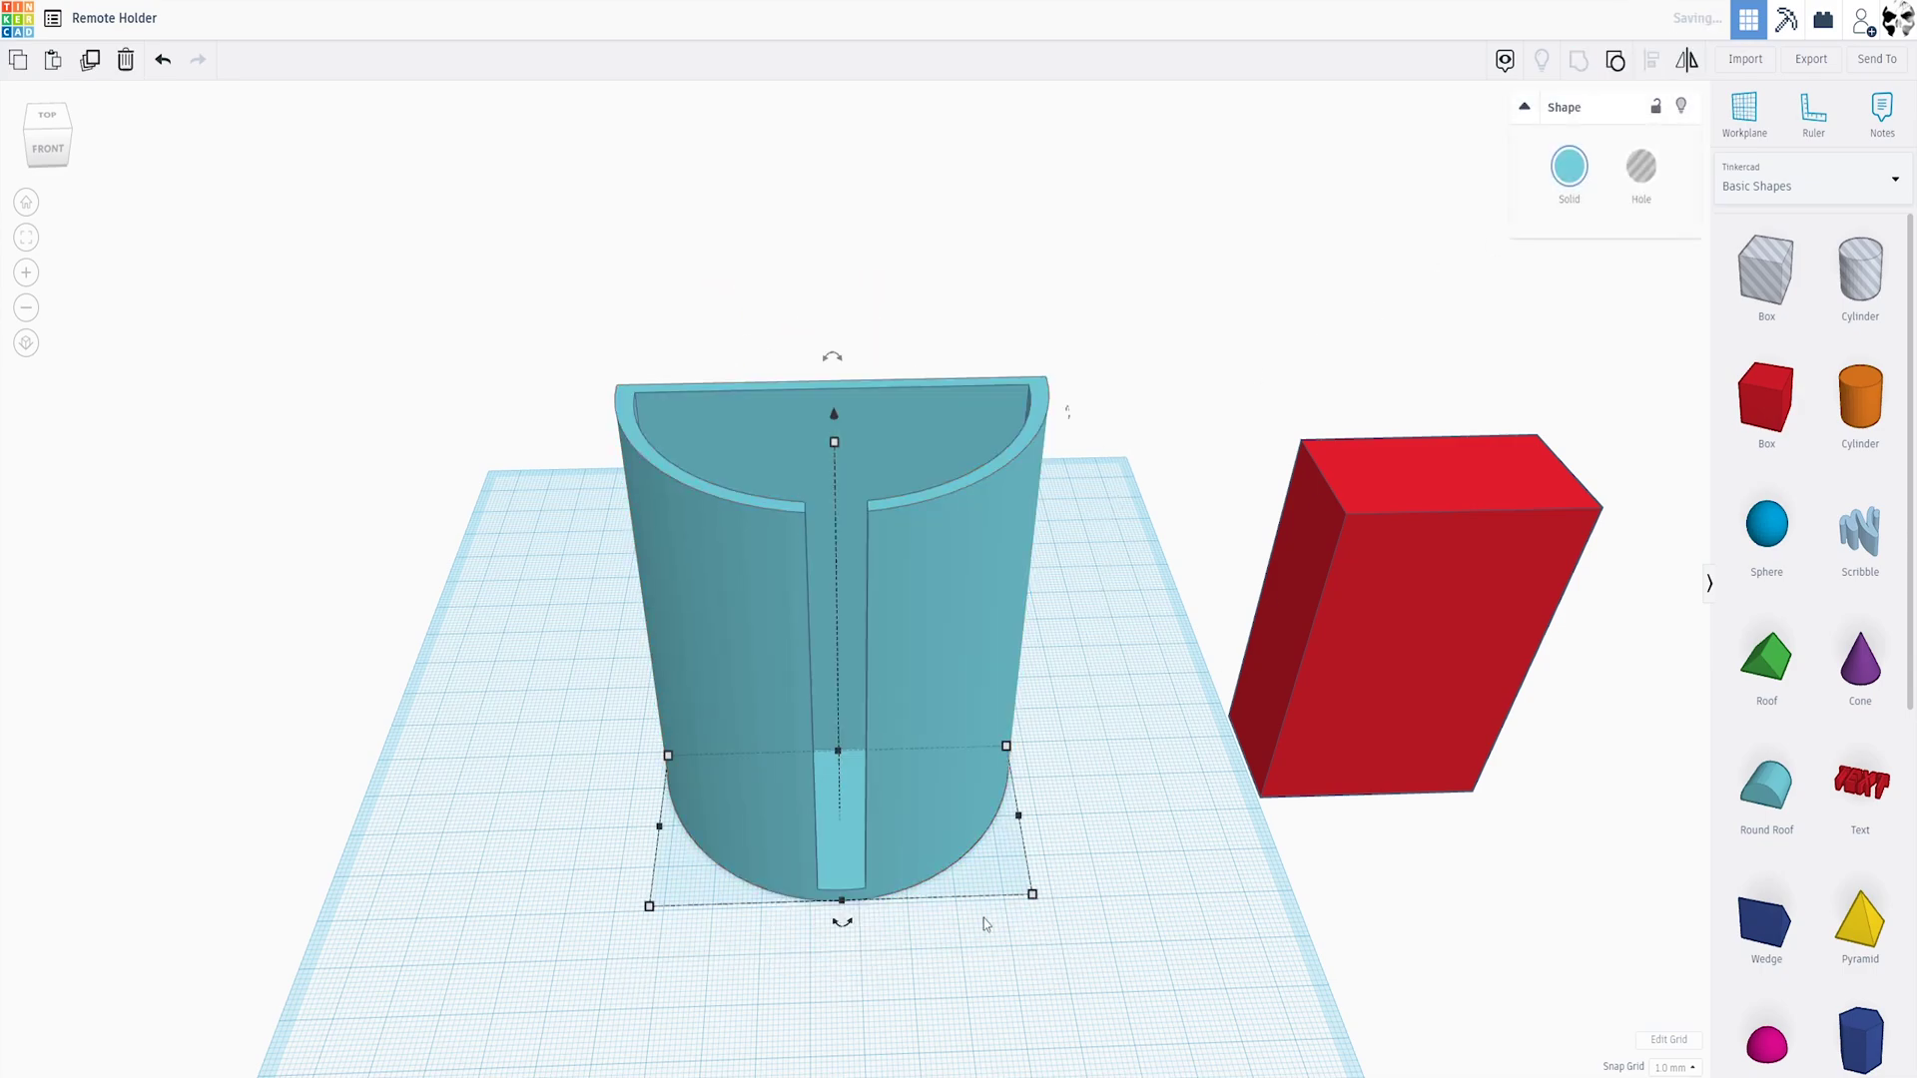
click(1031, 956)
right_drag(1031, 956, 916, 1031)
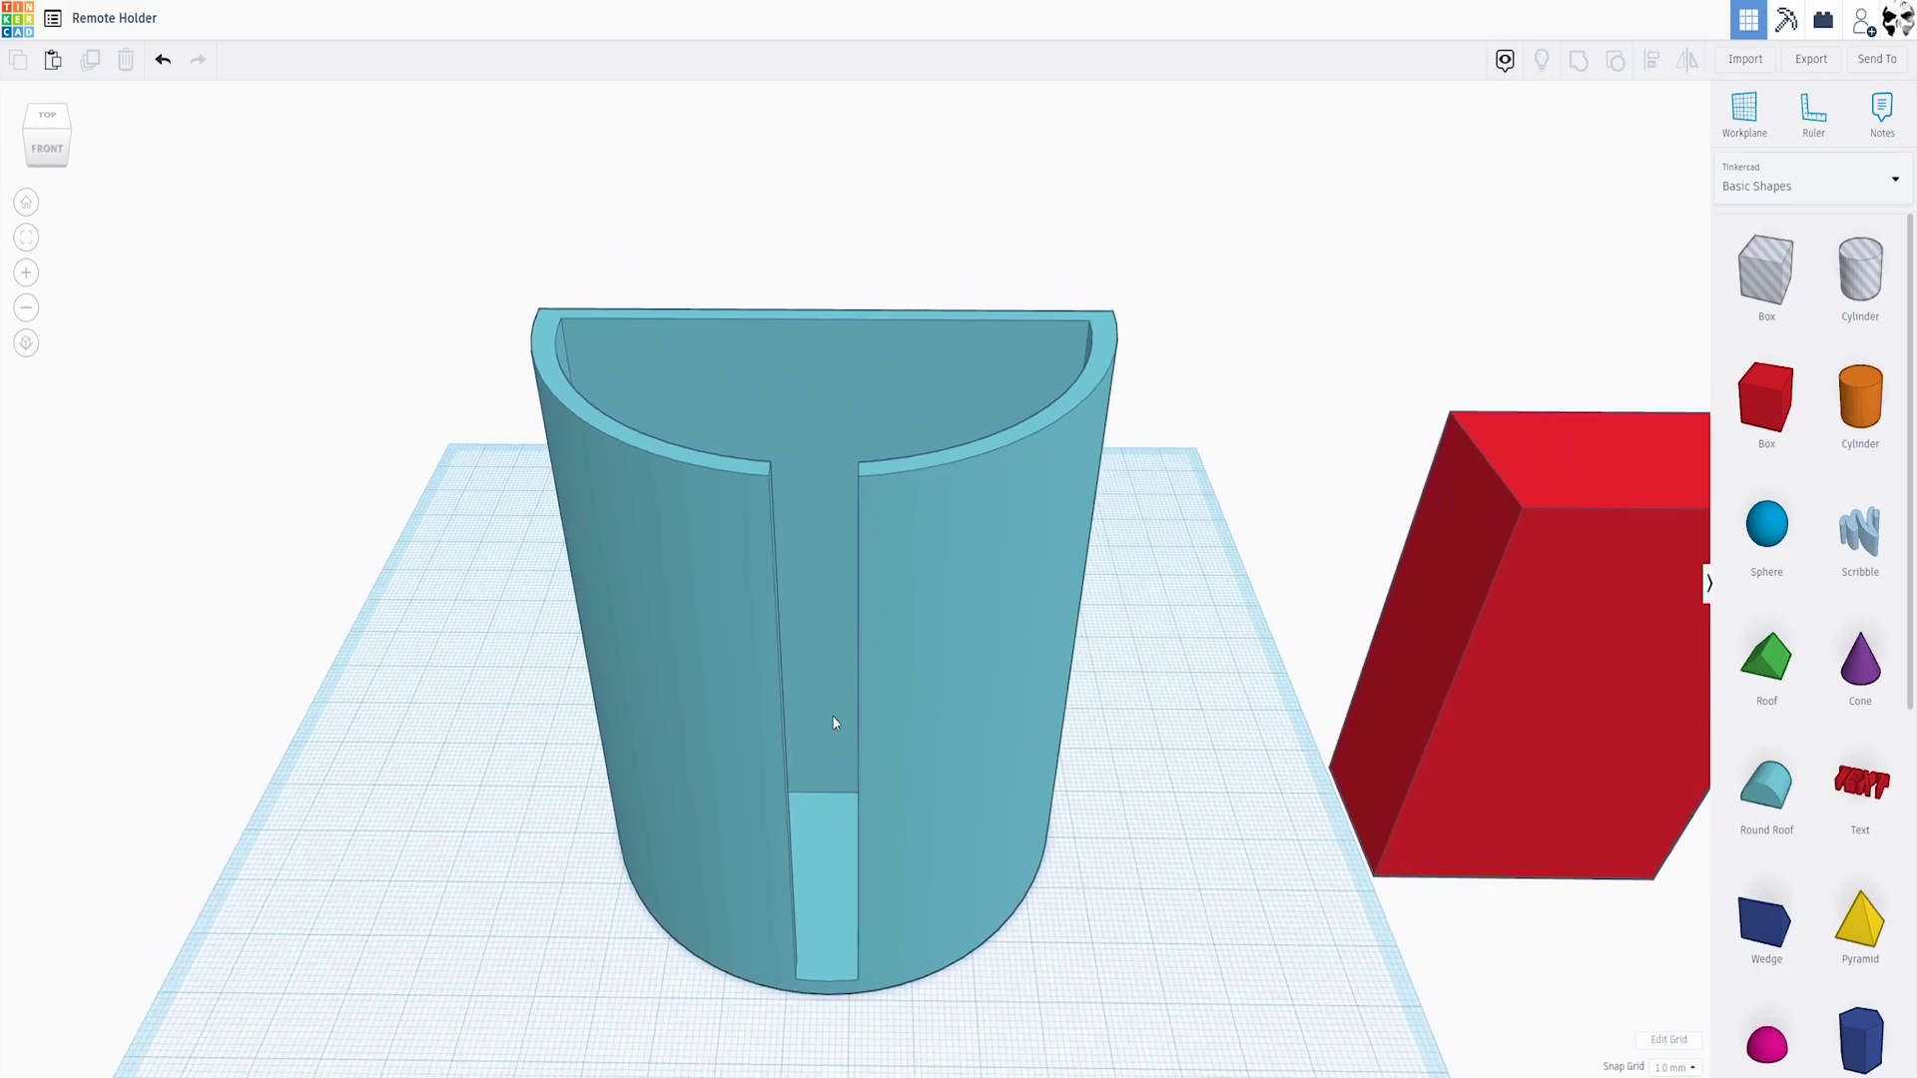
right_drag(853, 644, 921, 662)
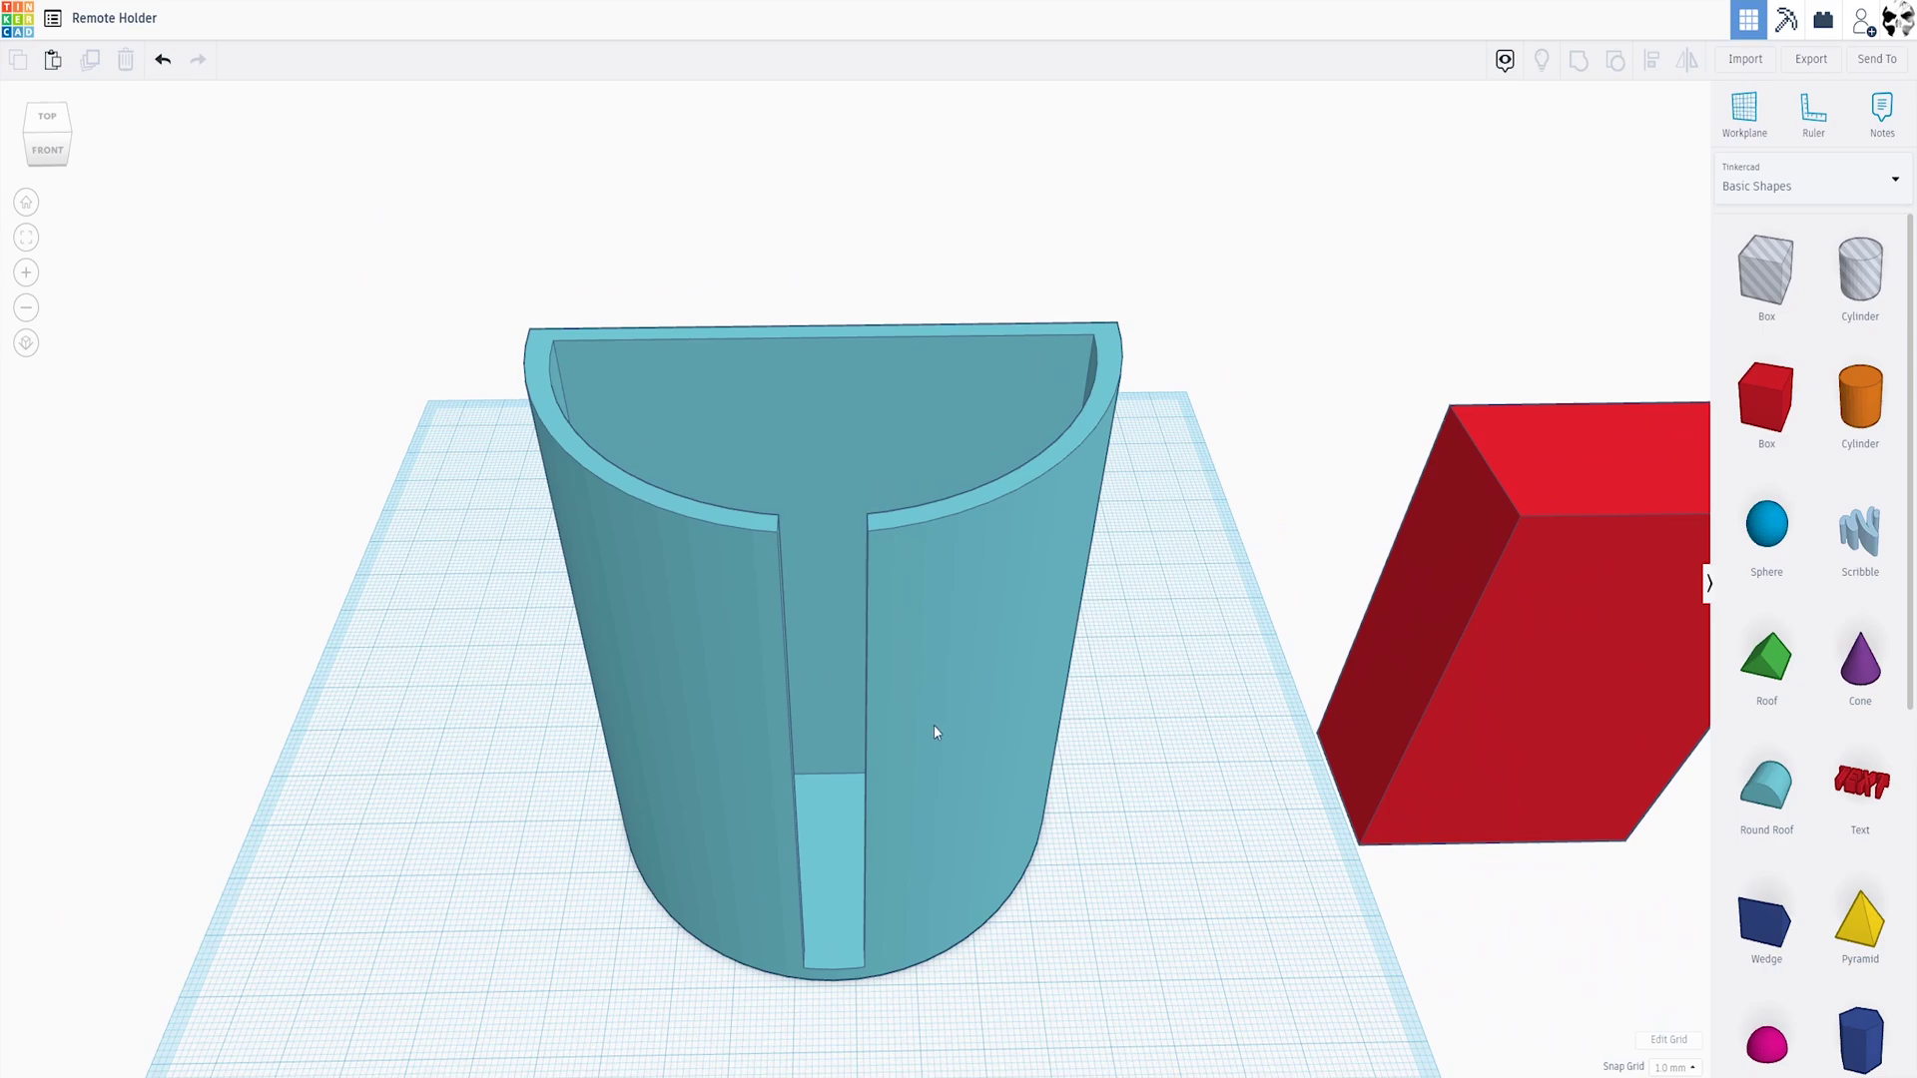
right_drag(934, 732, 824, 690)
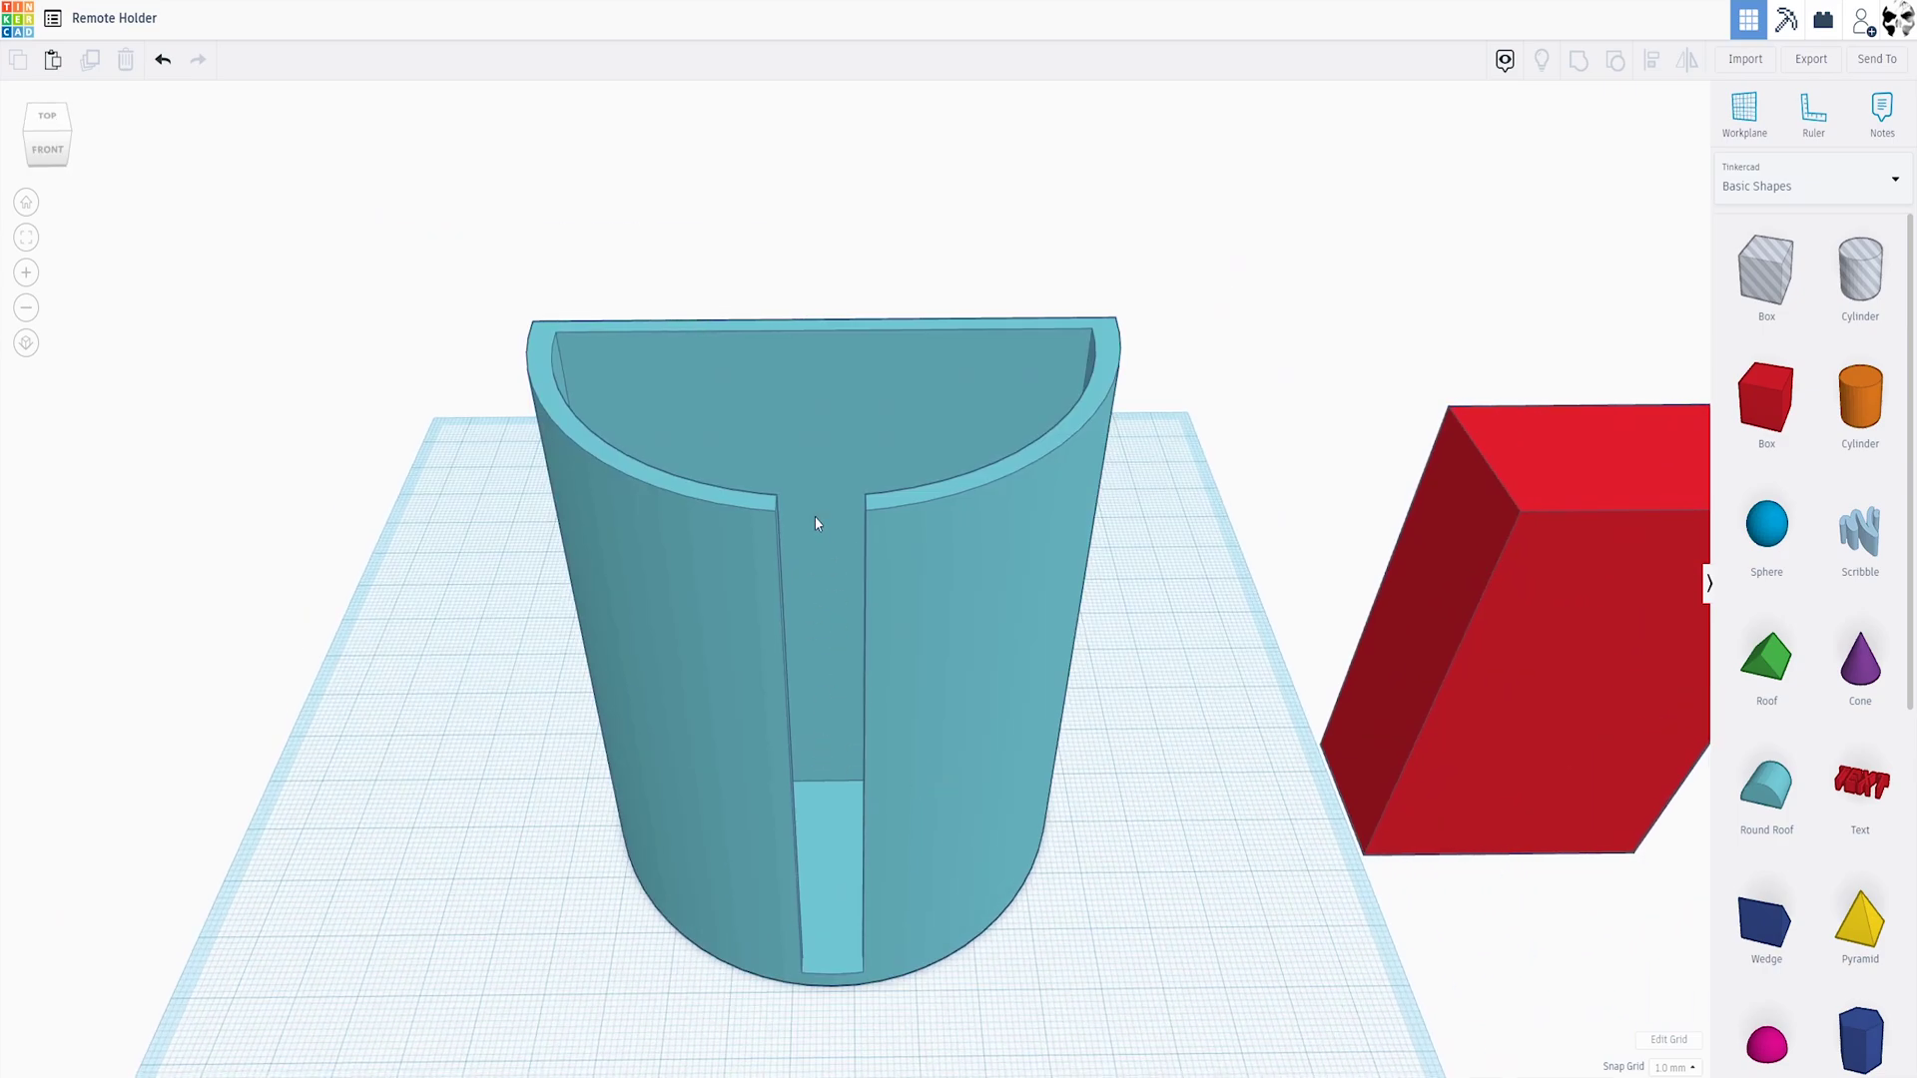
Place a cylinder hole on the workplane in front of the holder and set its sides to 64
middle_drag(1013, 842, 774, 659)
scroll(794, 703, down, 3)
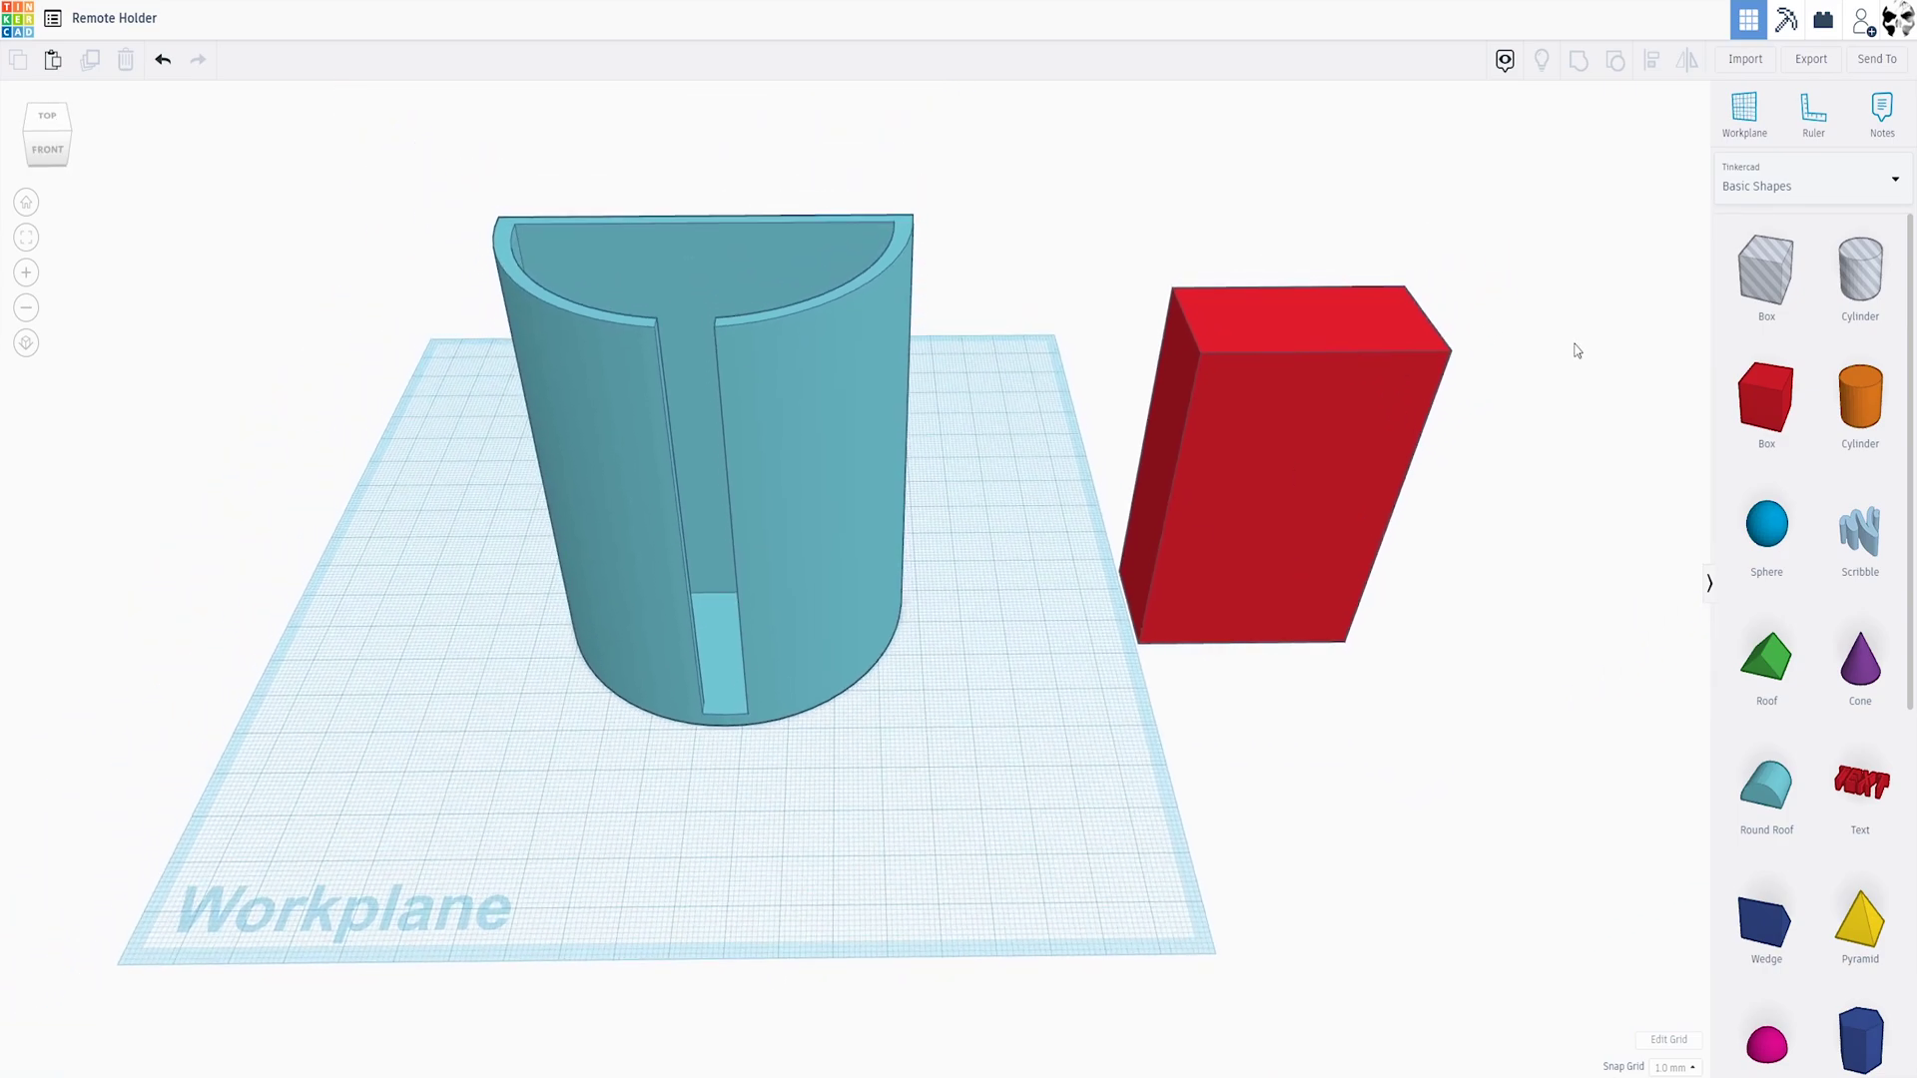
drag(1860, 275, 907, 827)
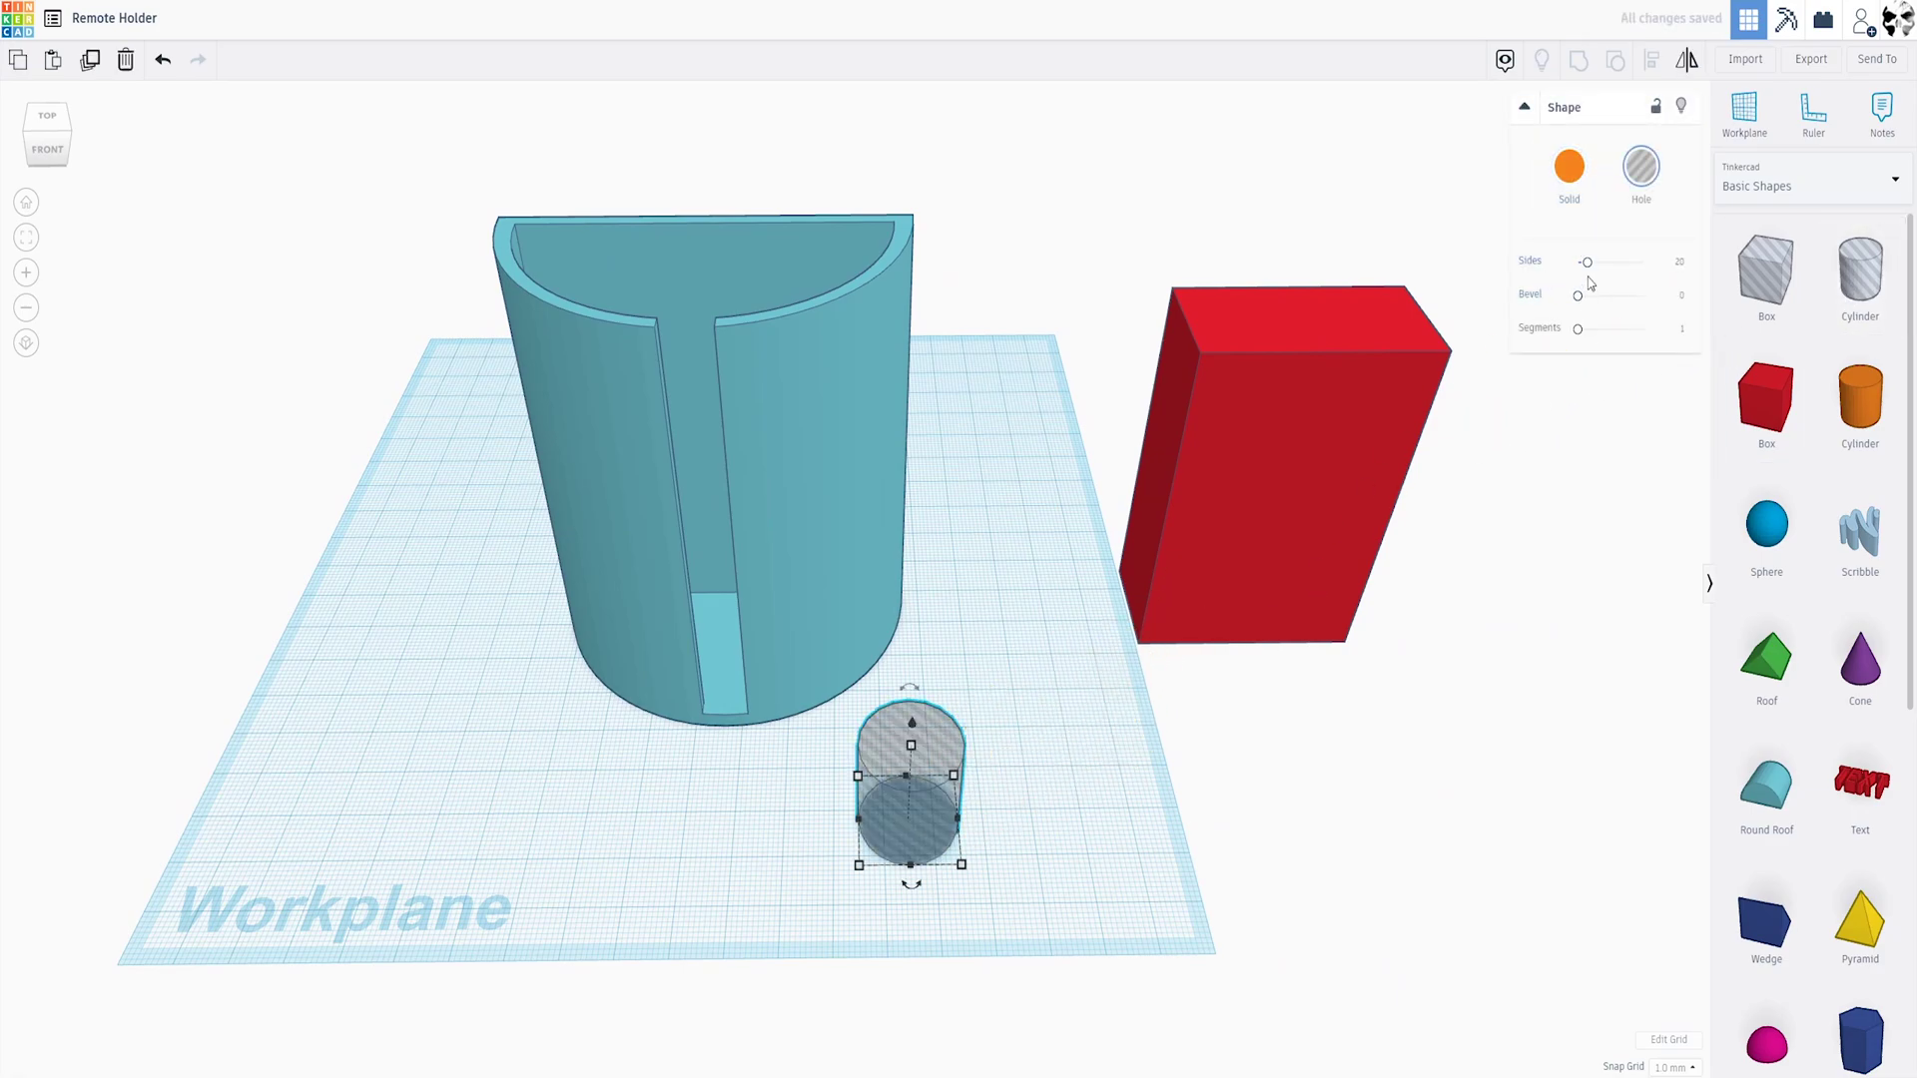
drag(1587, 262, 1643, 261)
scroll(1054, 795, up, 3)
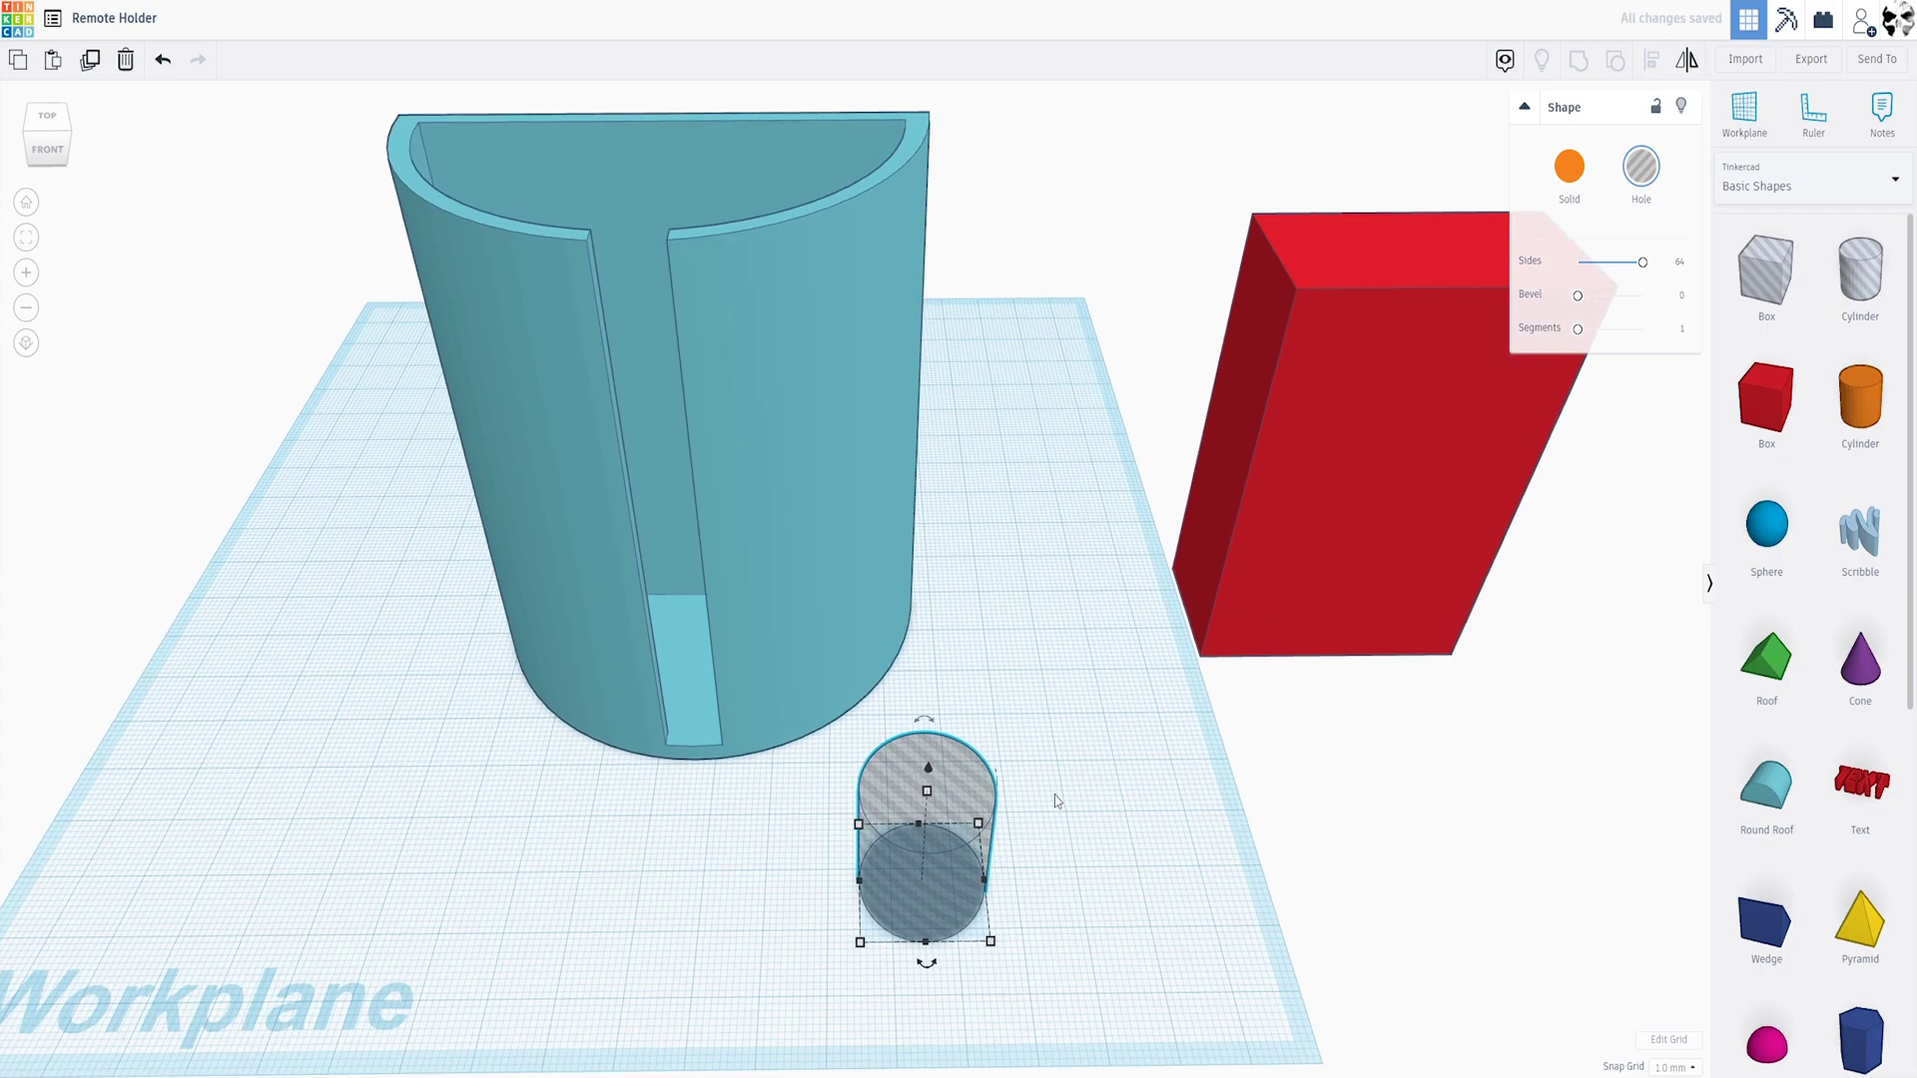
Make the cylinder solid to compare its roundness at 12 and 64 sides, and turn it back into a hole
middle_drag(1054, 795, 1038, 504)
scroll(1048, 509, up, 3)
right_drag(1103, 509, 1122, 663)
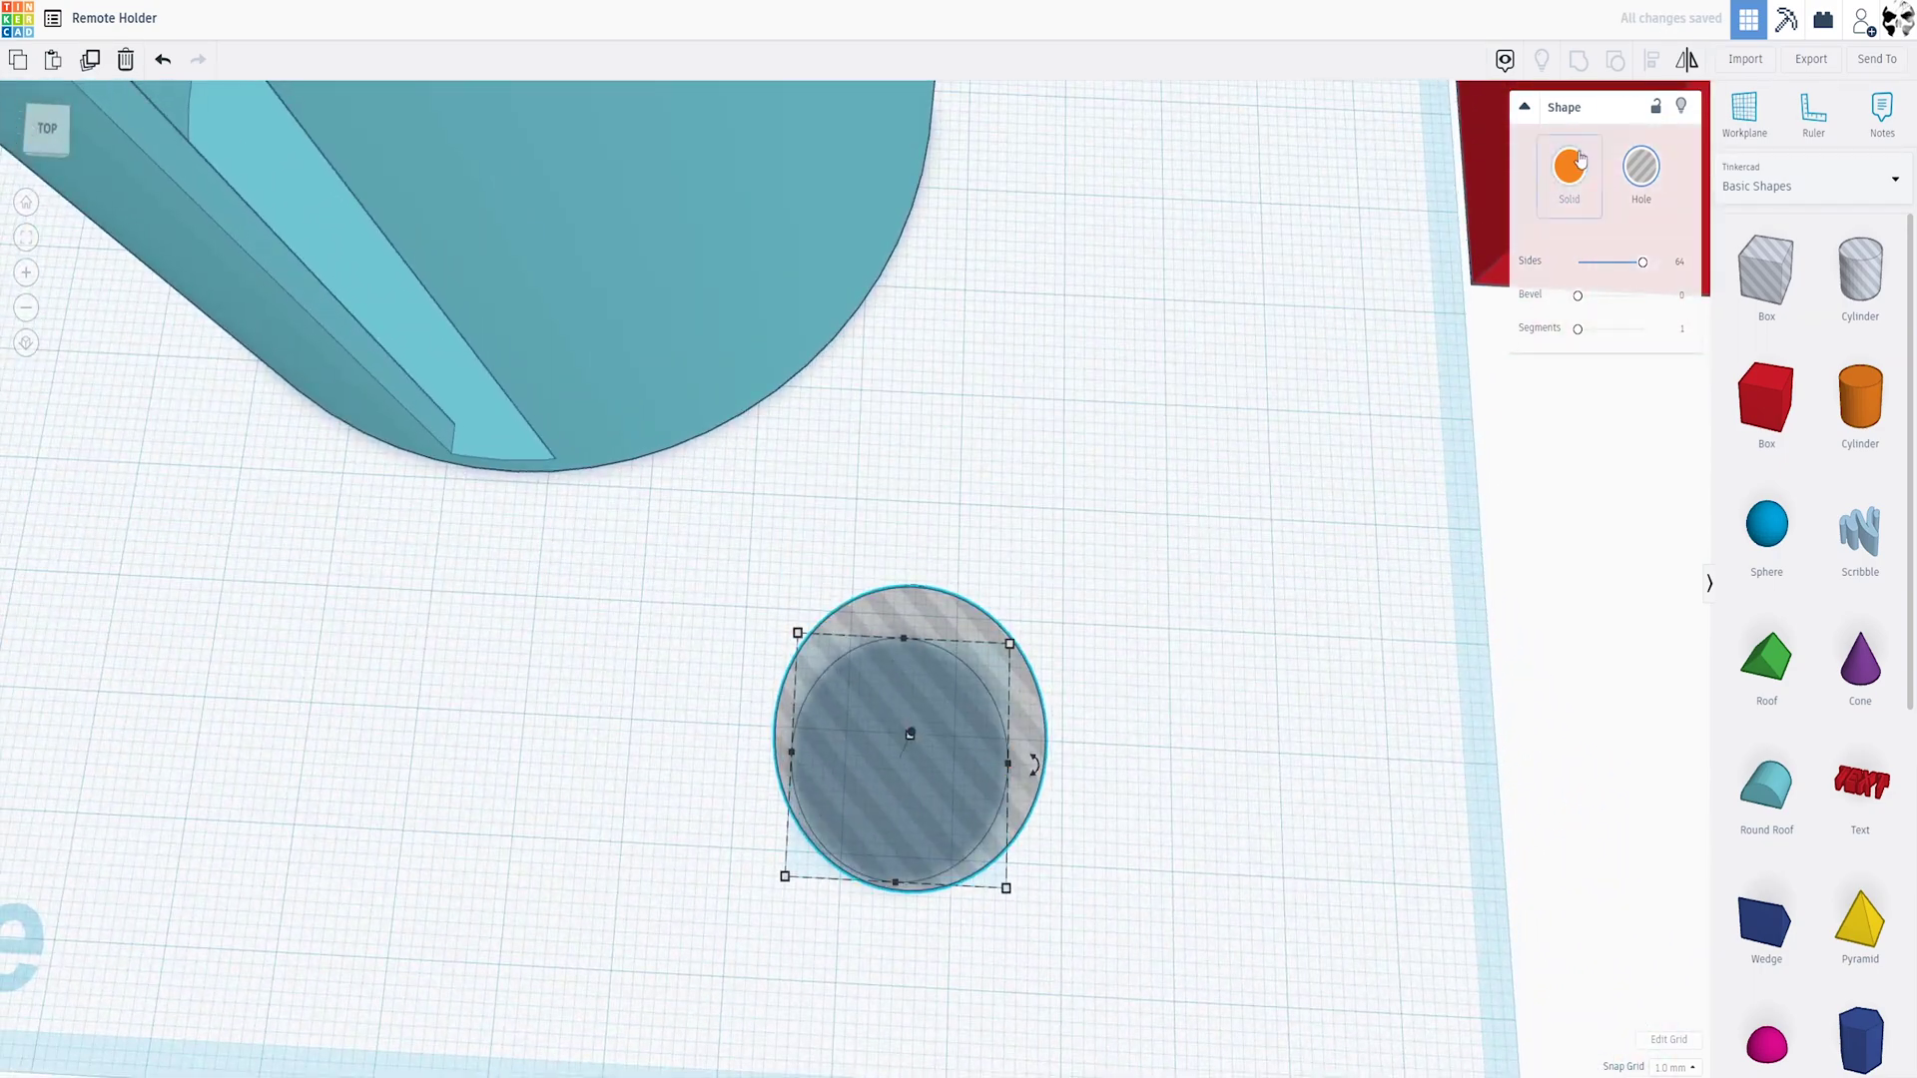
click(1569, 165)
click(1296, 565)
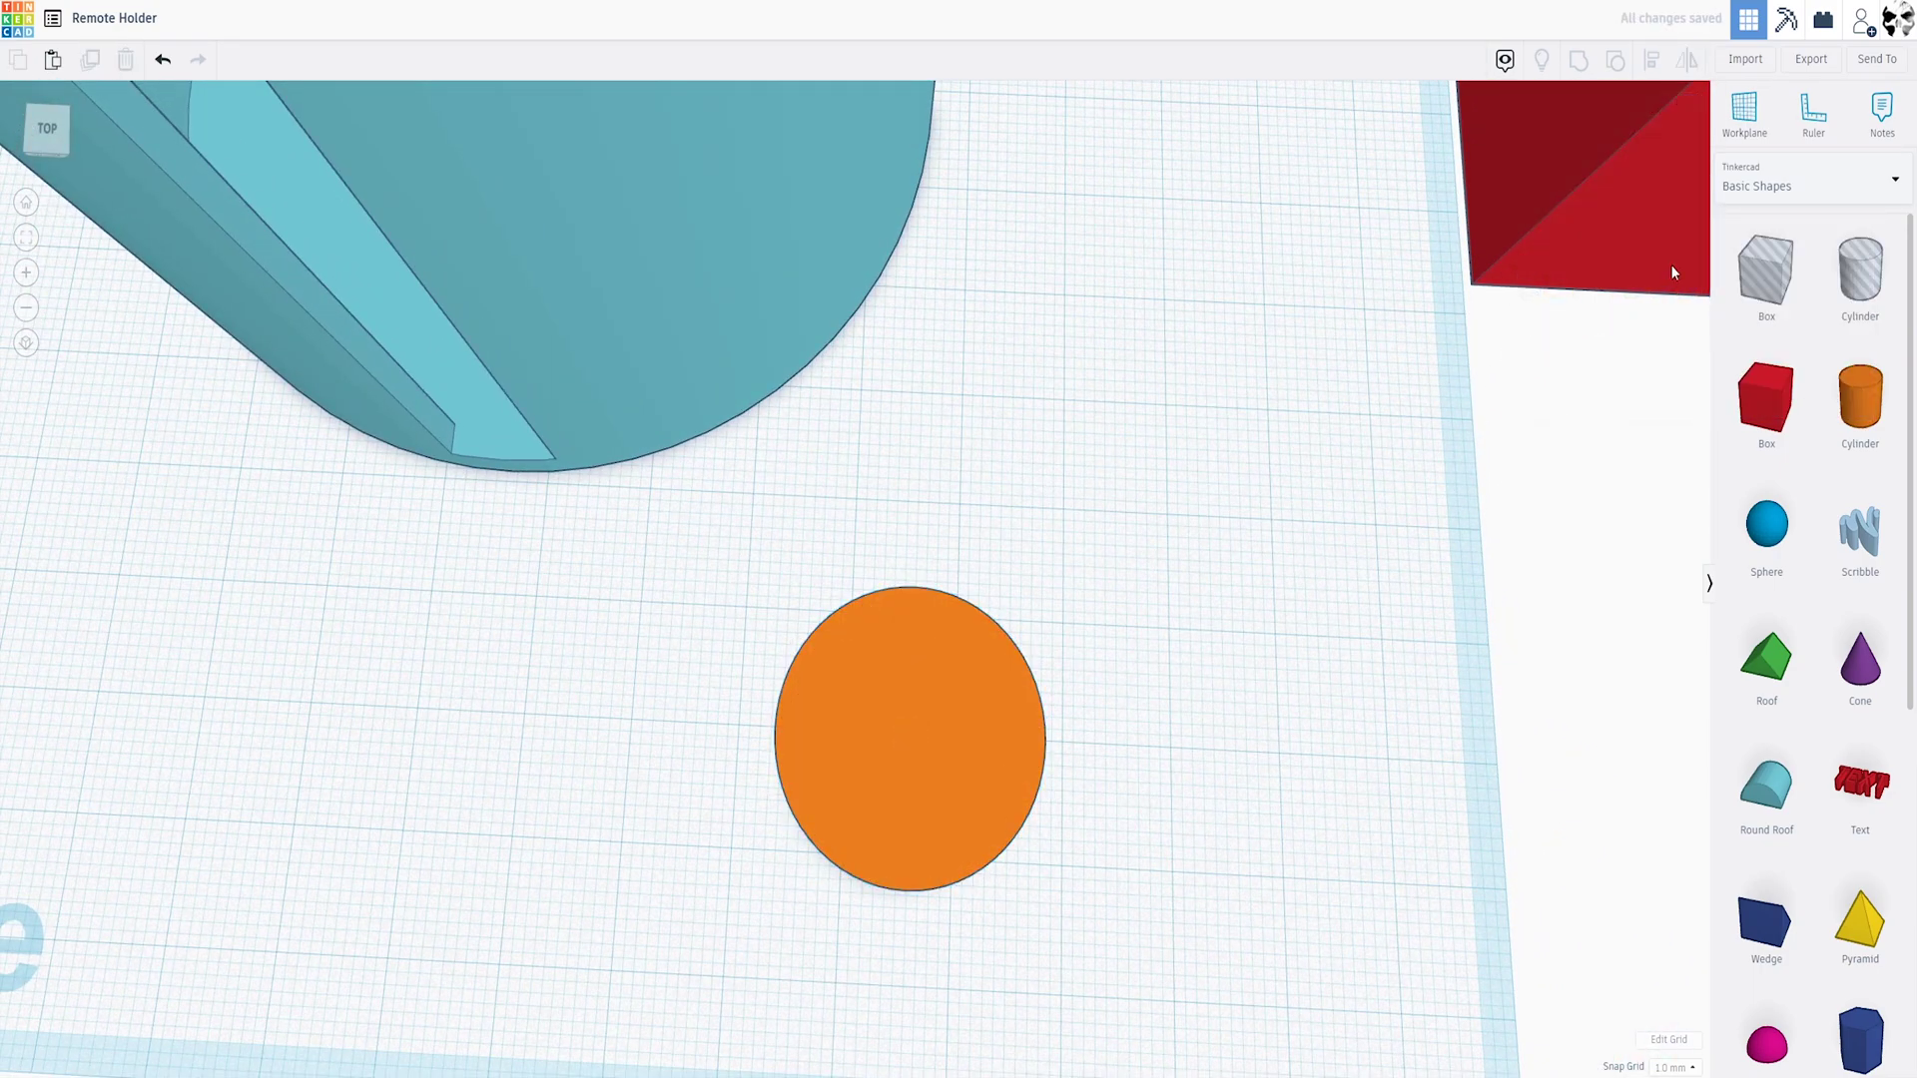
click(983, 741)
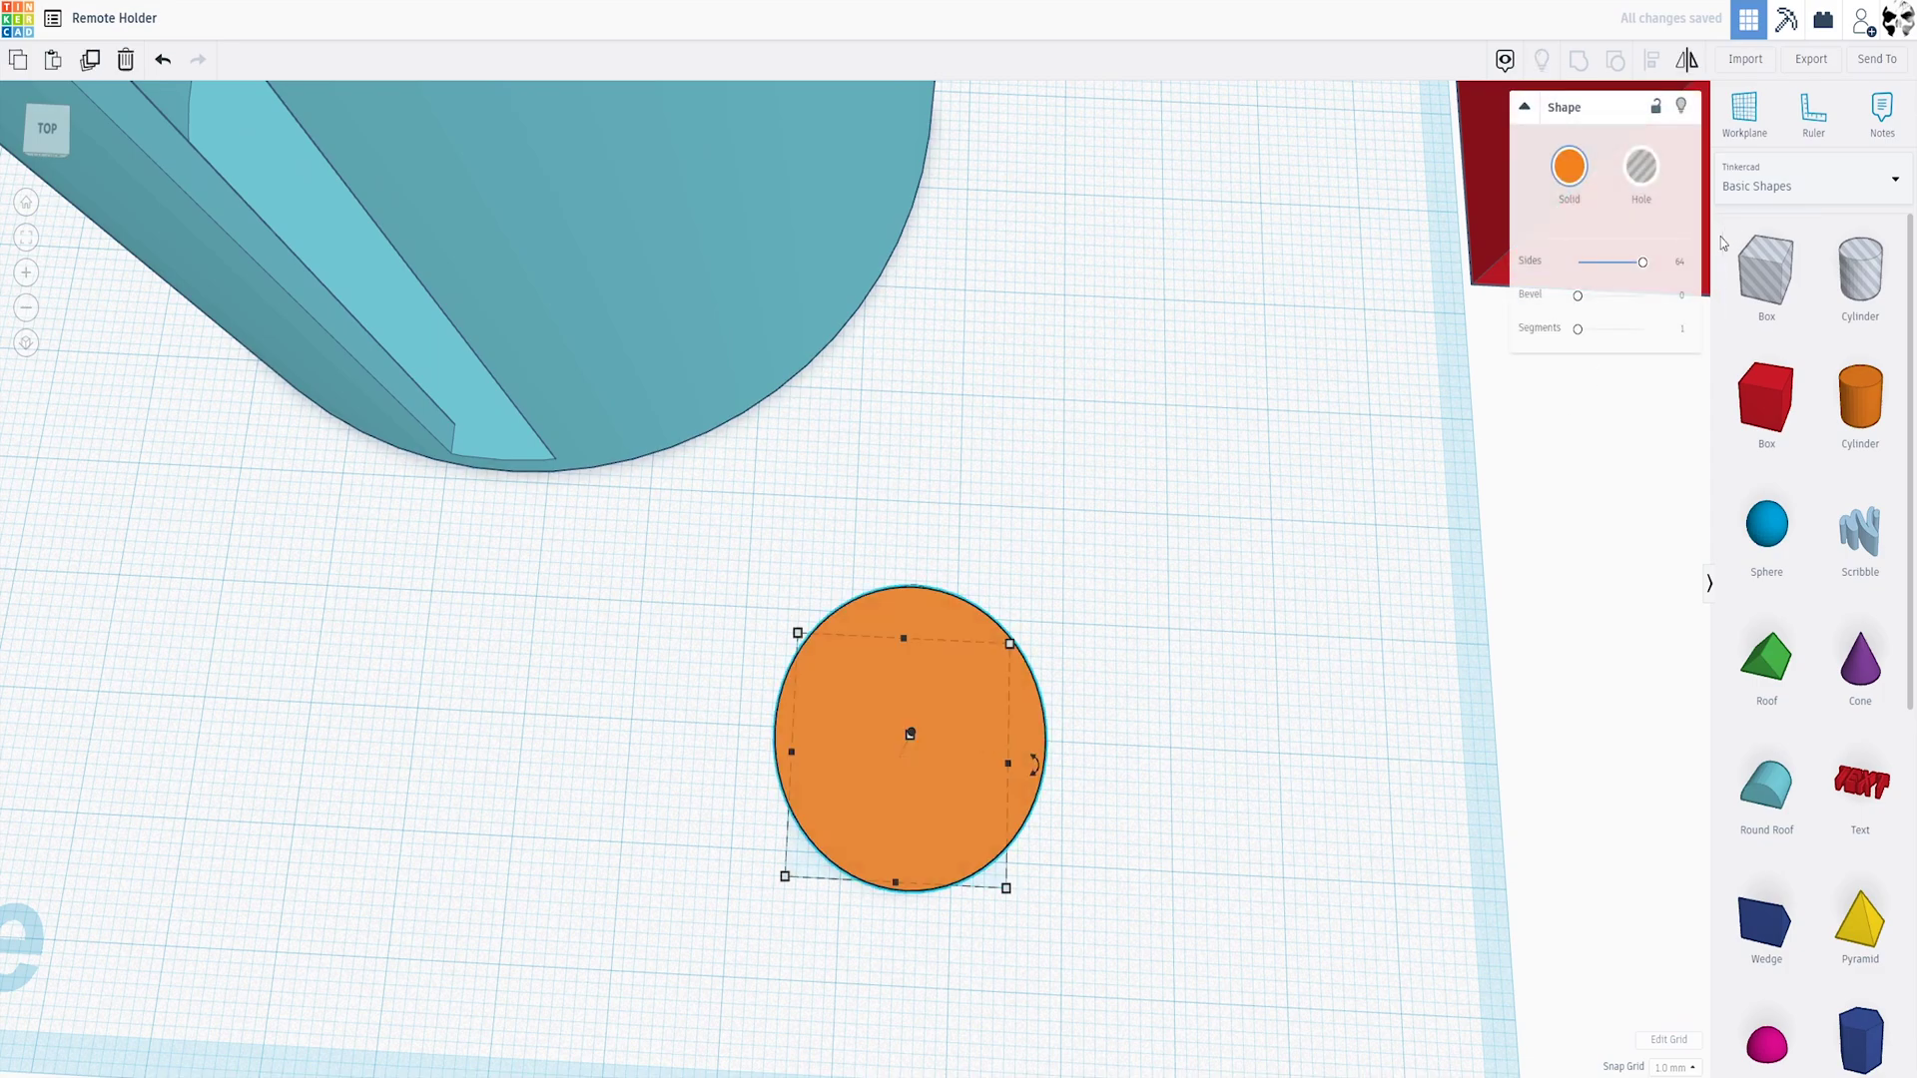
drag(1644, 271, 1542, 278)
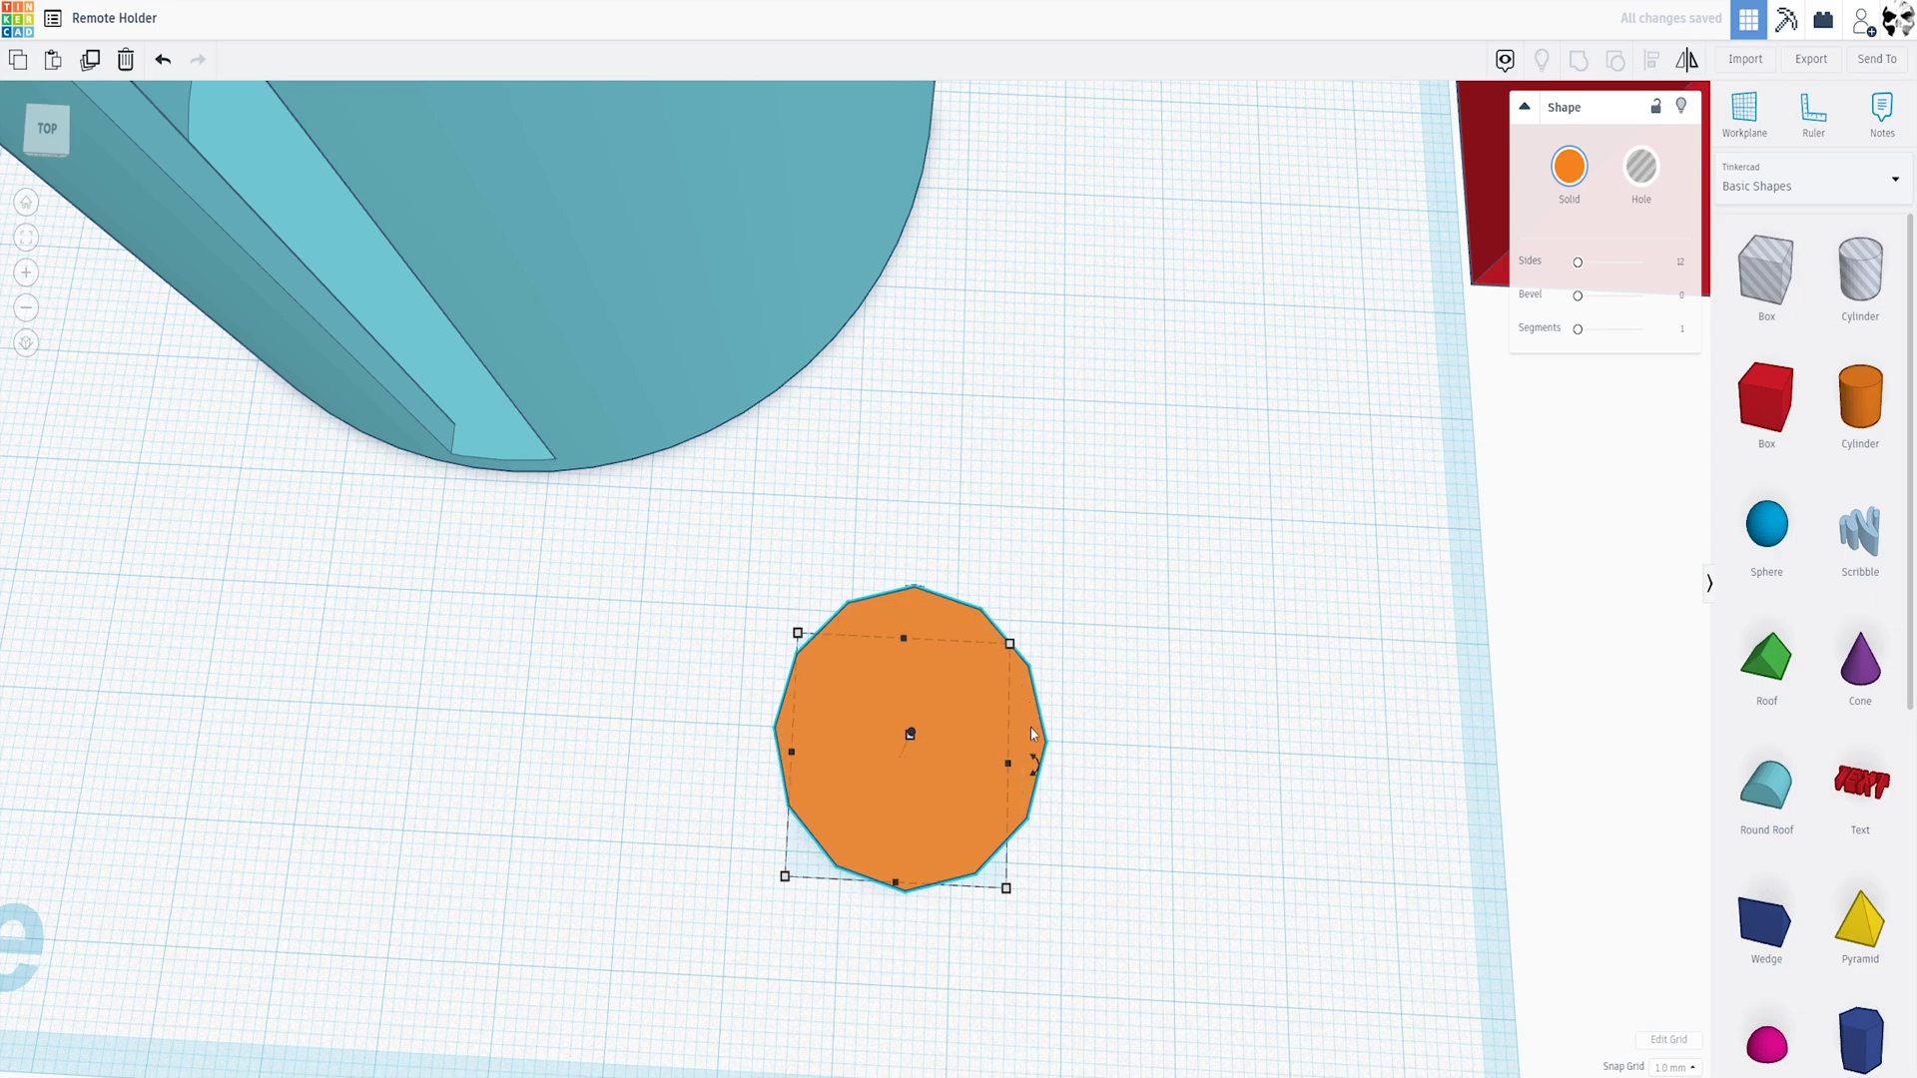
drag(1577, 263, 1647, 270)
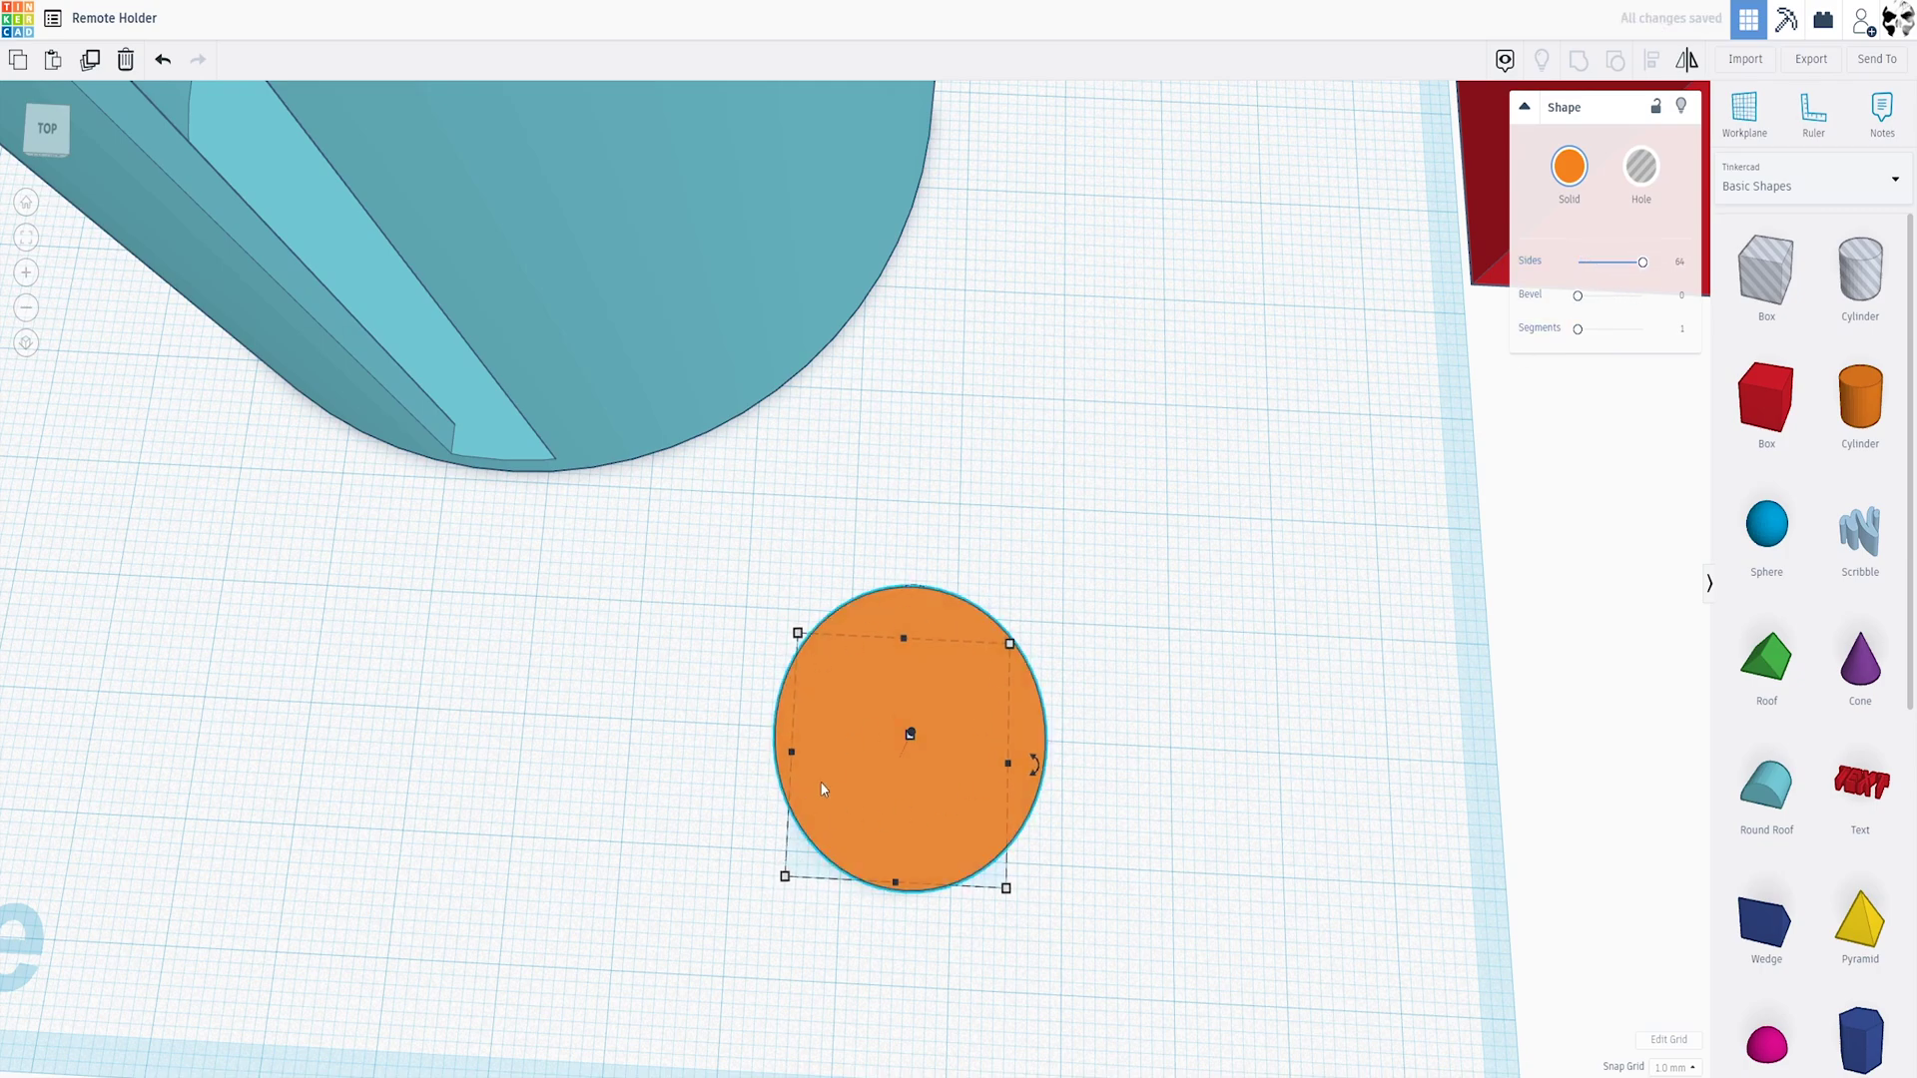
click(1641, 178)
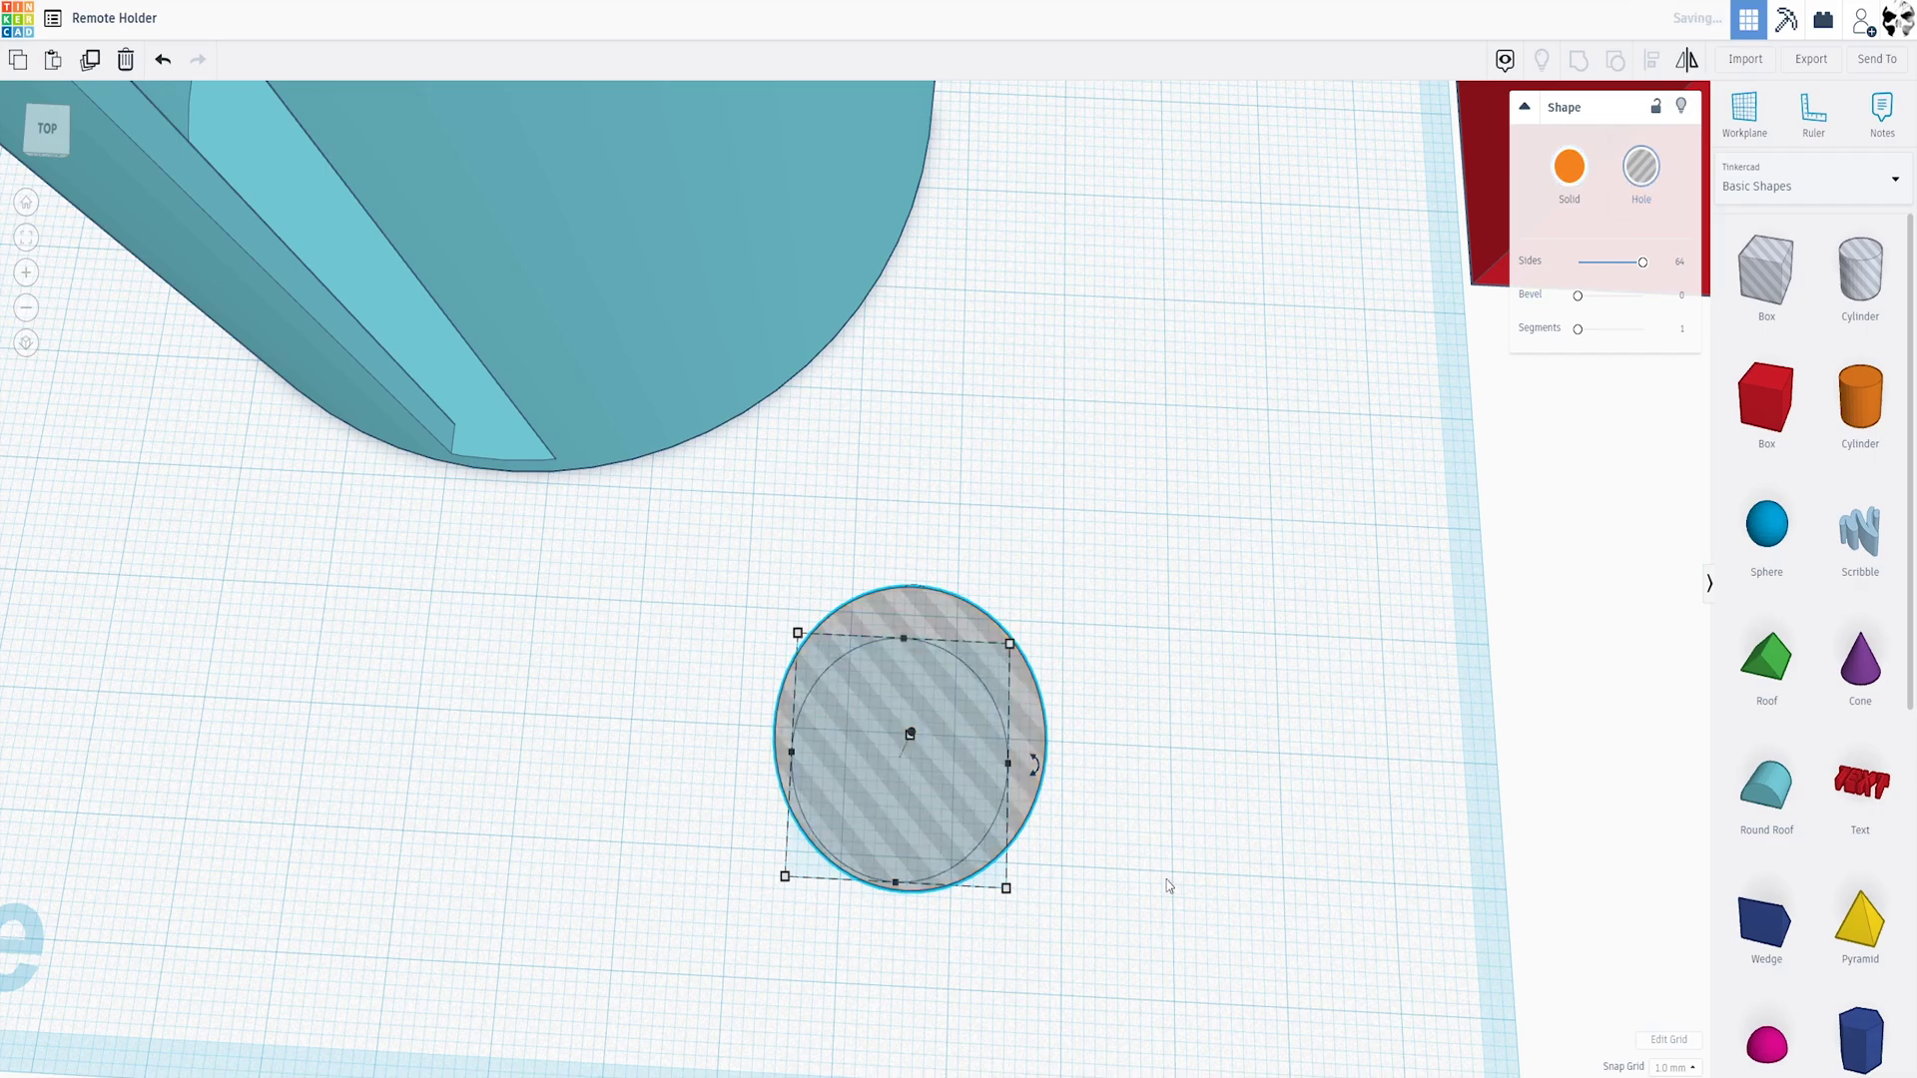
Shrink the cylinder hole's footprint evenly to a narrow screw-hole diameter
scroll(1164, 886, up, 5)
scroll(1144, 778, down, 2)
right_drag(1145, 779, 1117, 629)
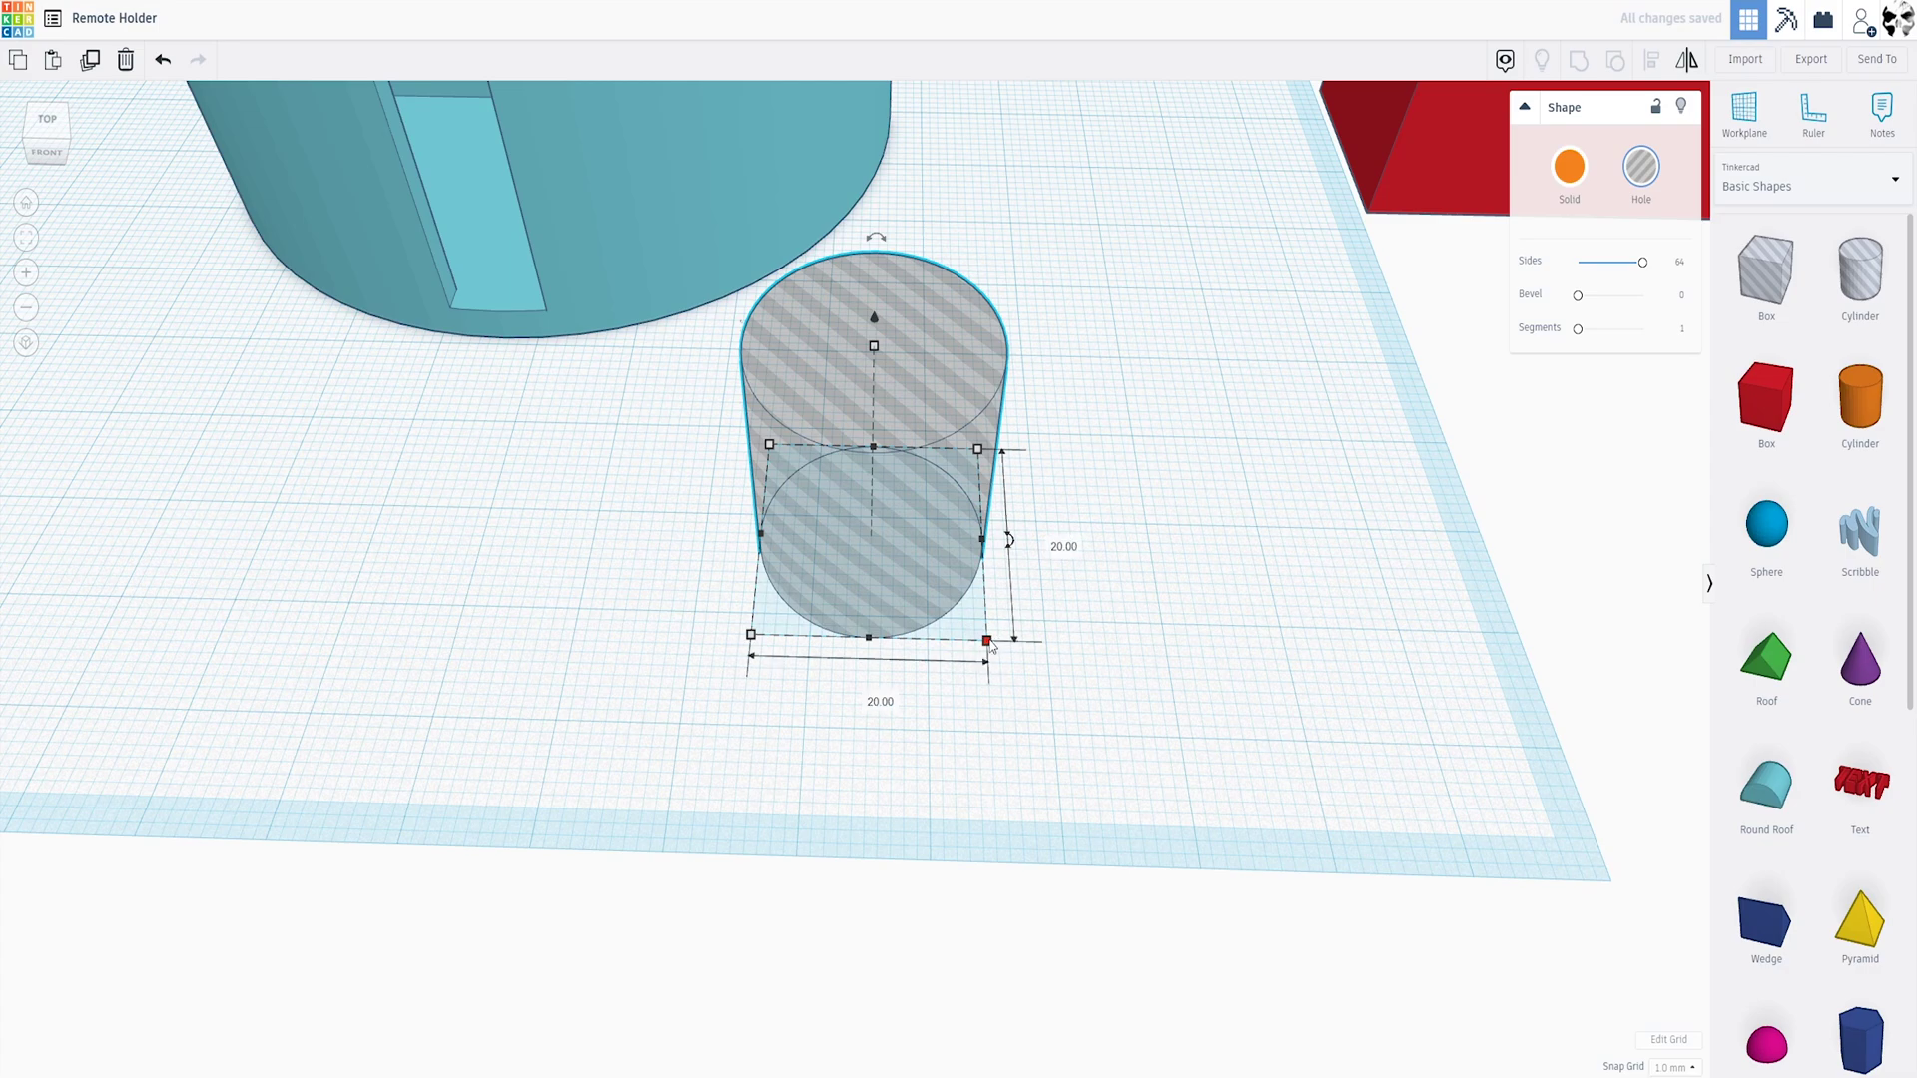
drag(987, 640, 785, 303)
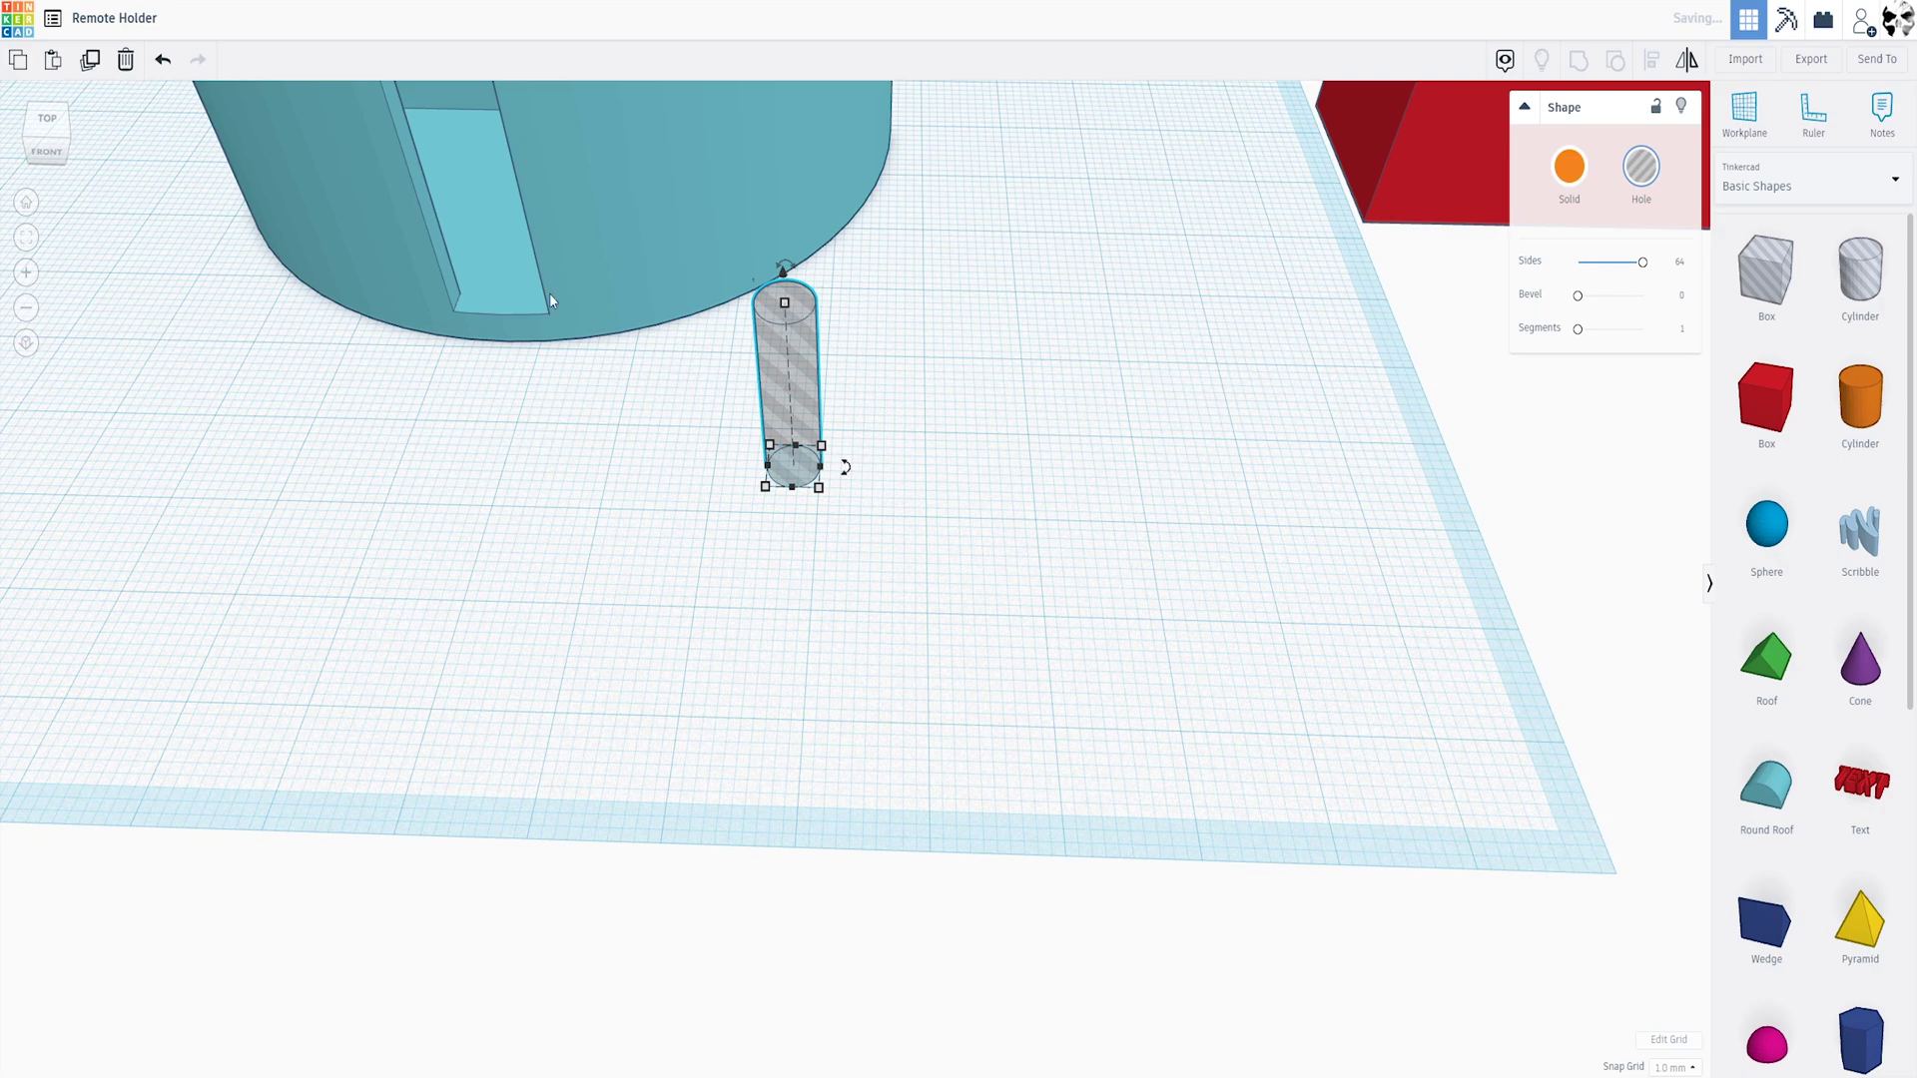
Duplicate the narrow cylinder hole, raise the copy 10 mm and widen its footprint
click(92, 66)
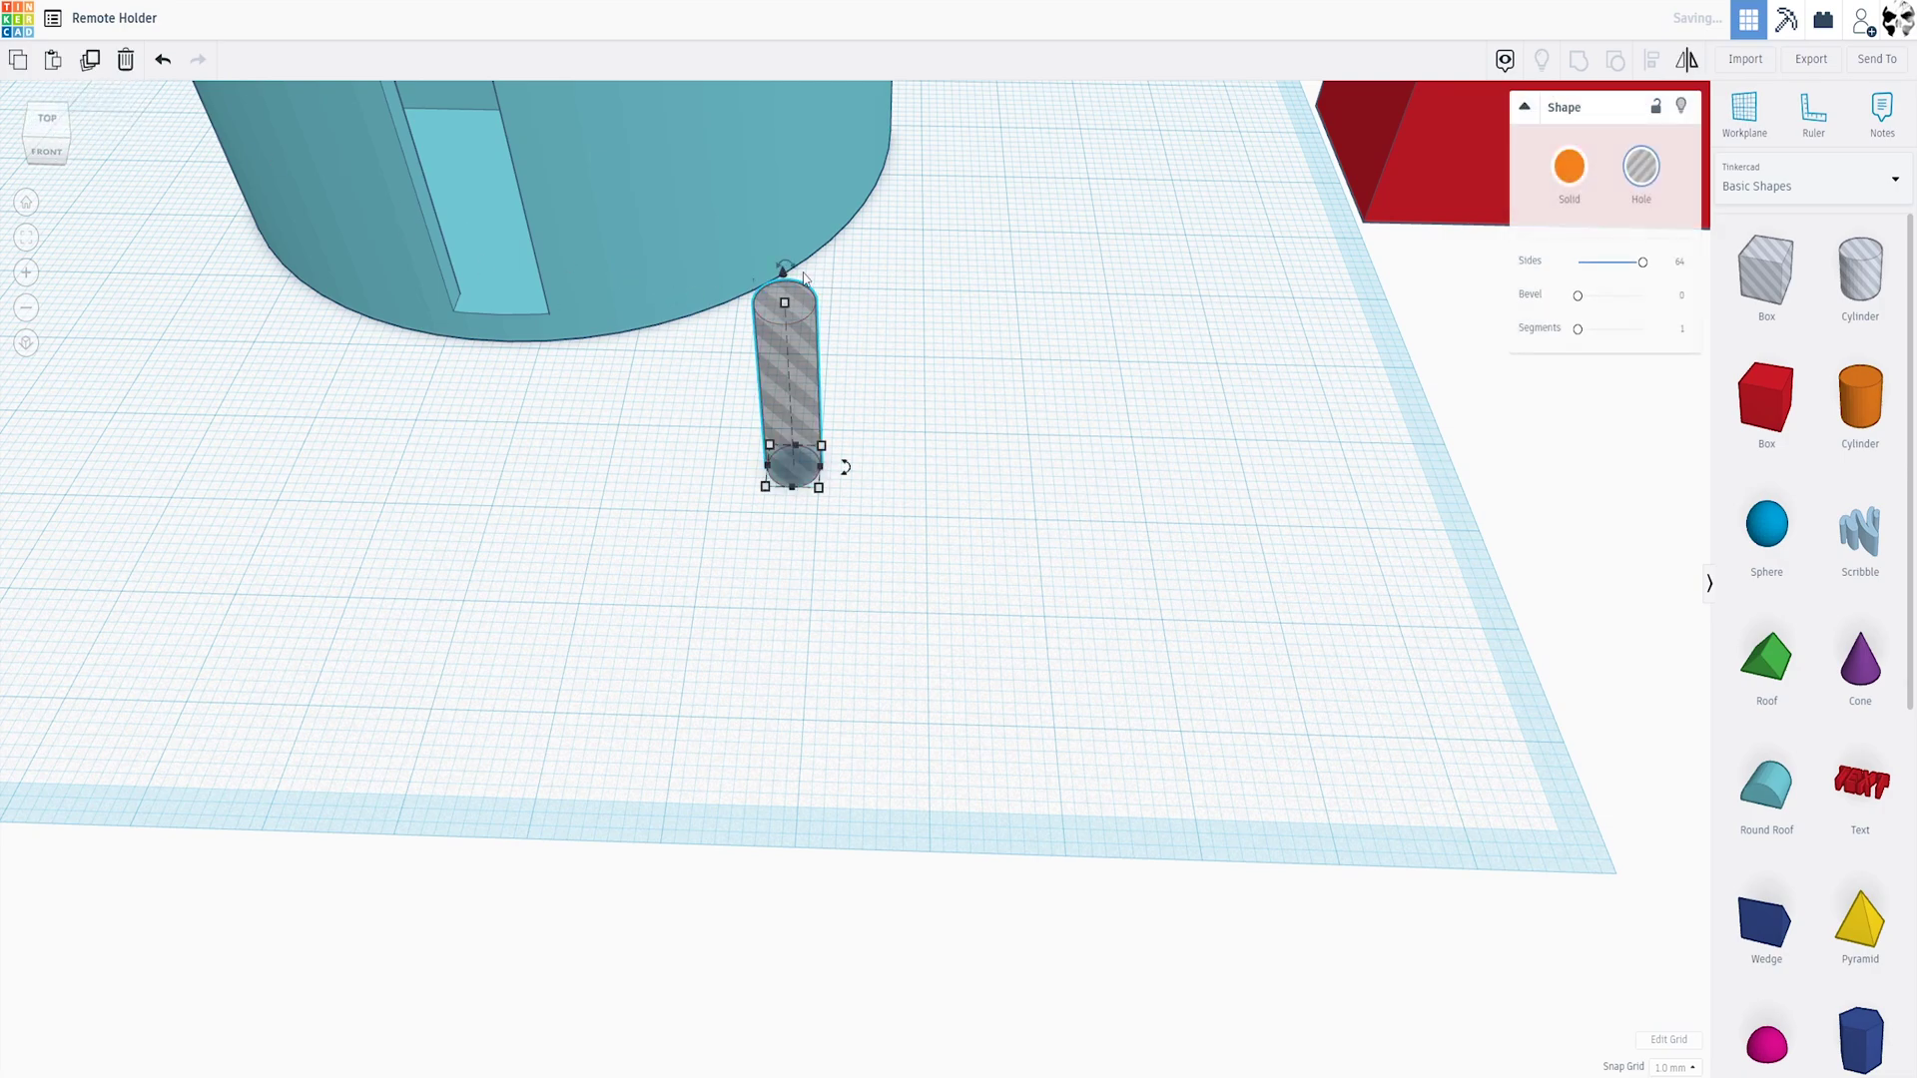
drag(784, 276, 776, 146)
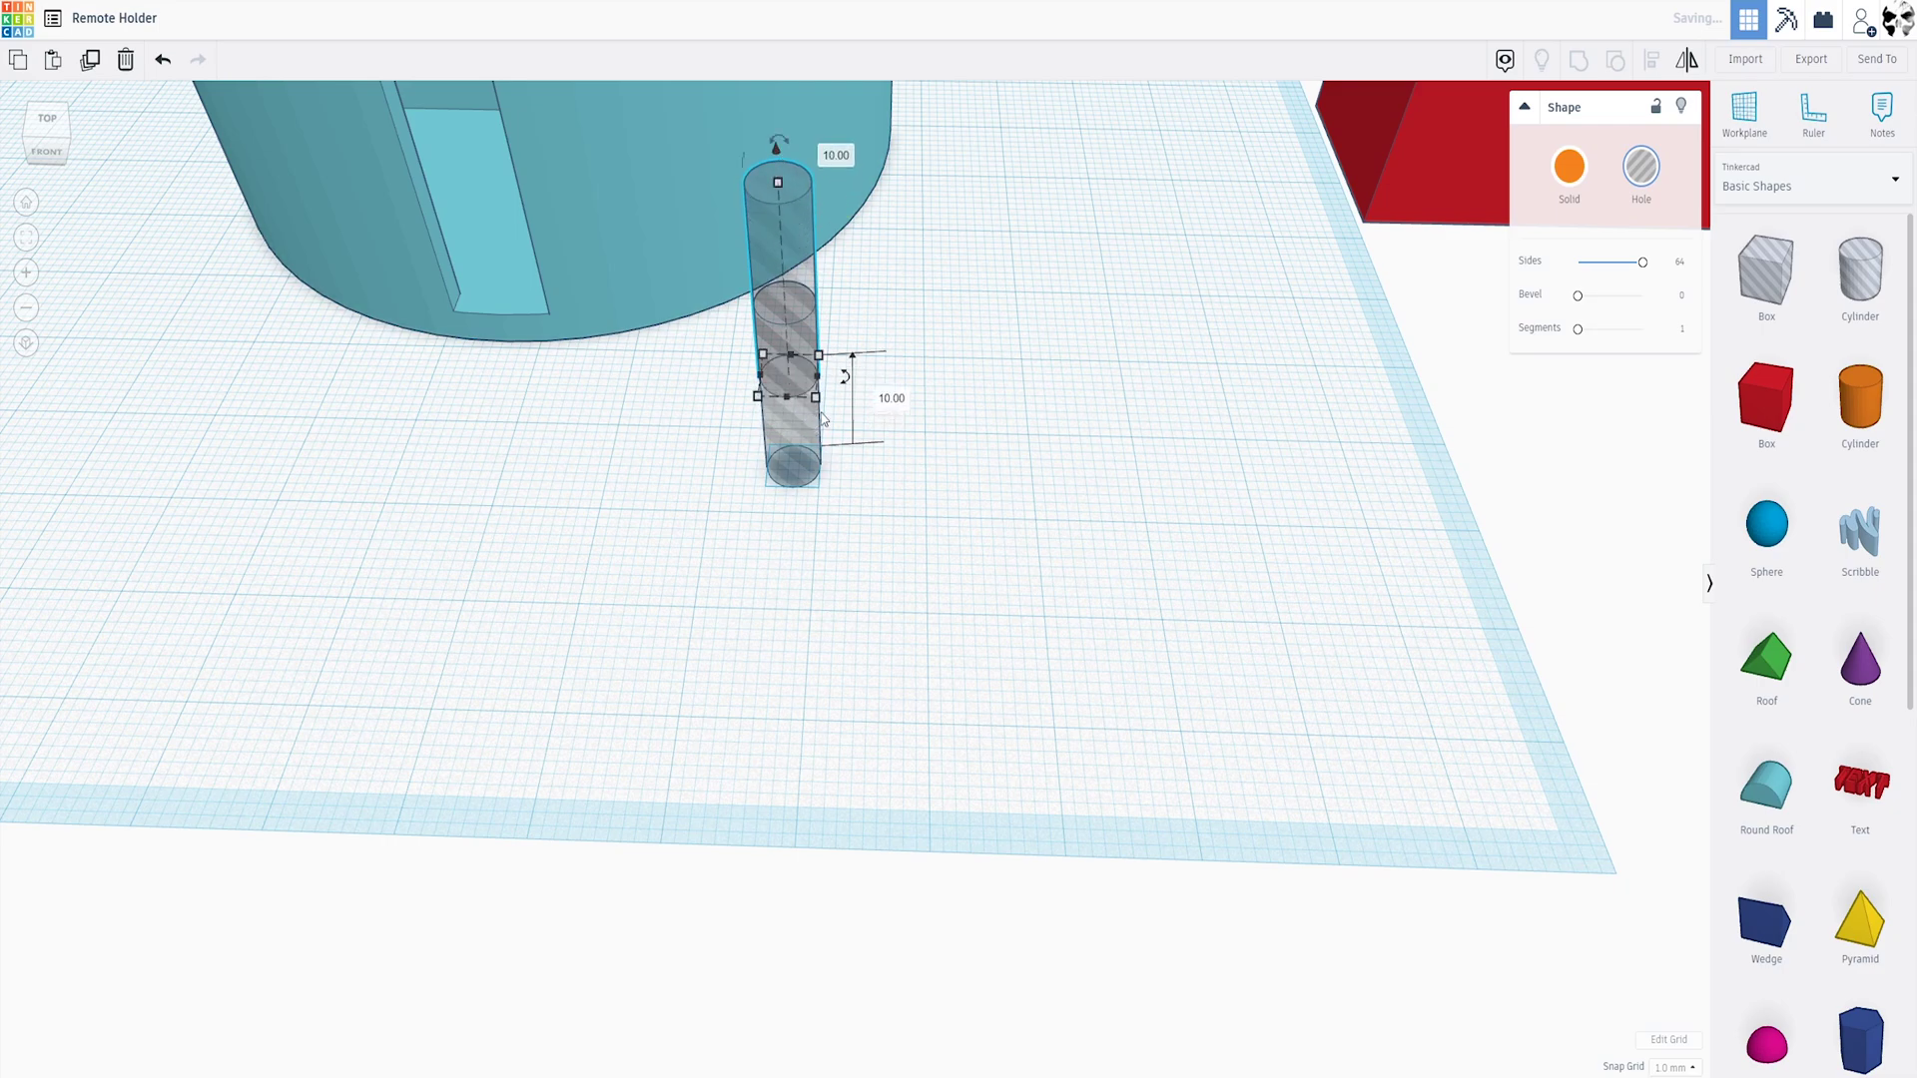
drag(818, 401, 830, 425)
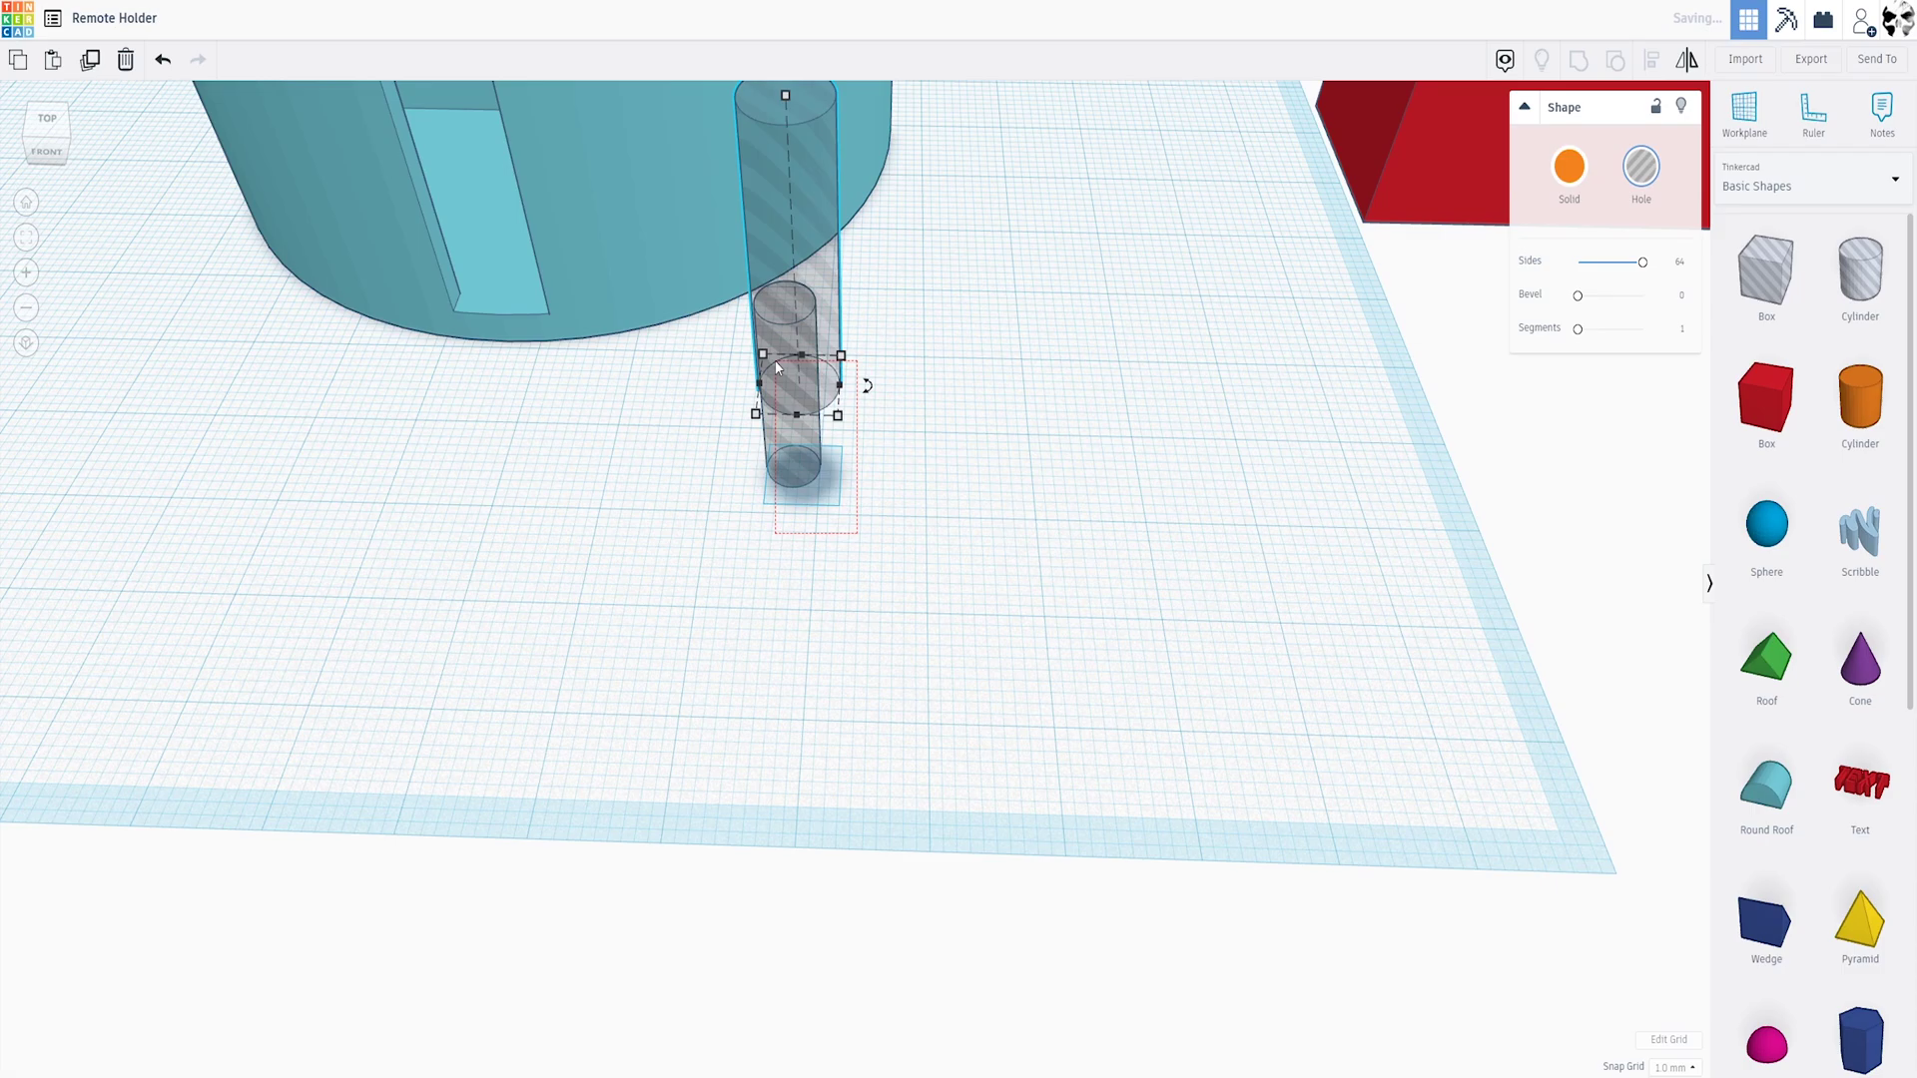
Centre the narrow and wide cylinder holes on each other in width and depth, and group them into one stepped hole
shift+click(794, 467)
click(1652, 62)
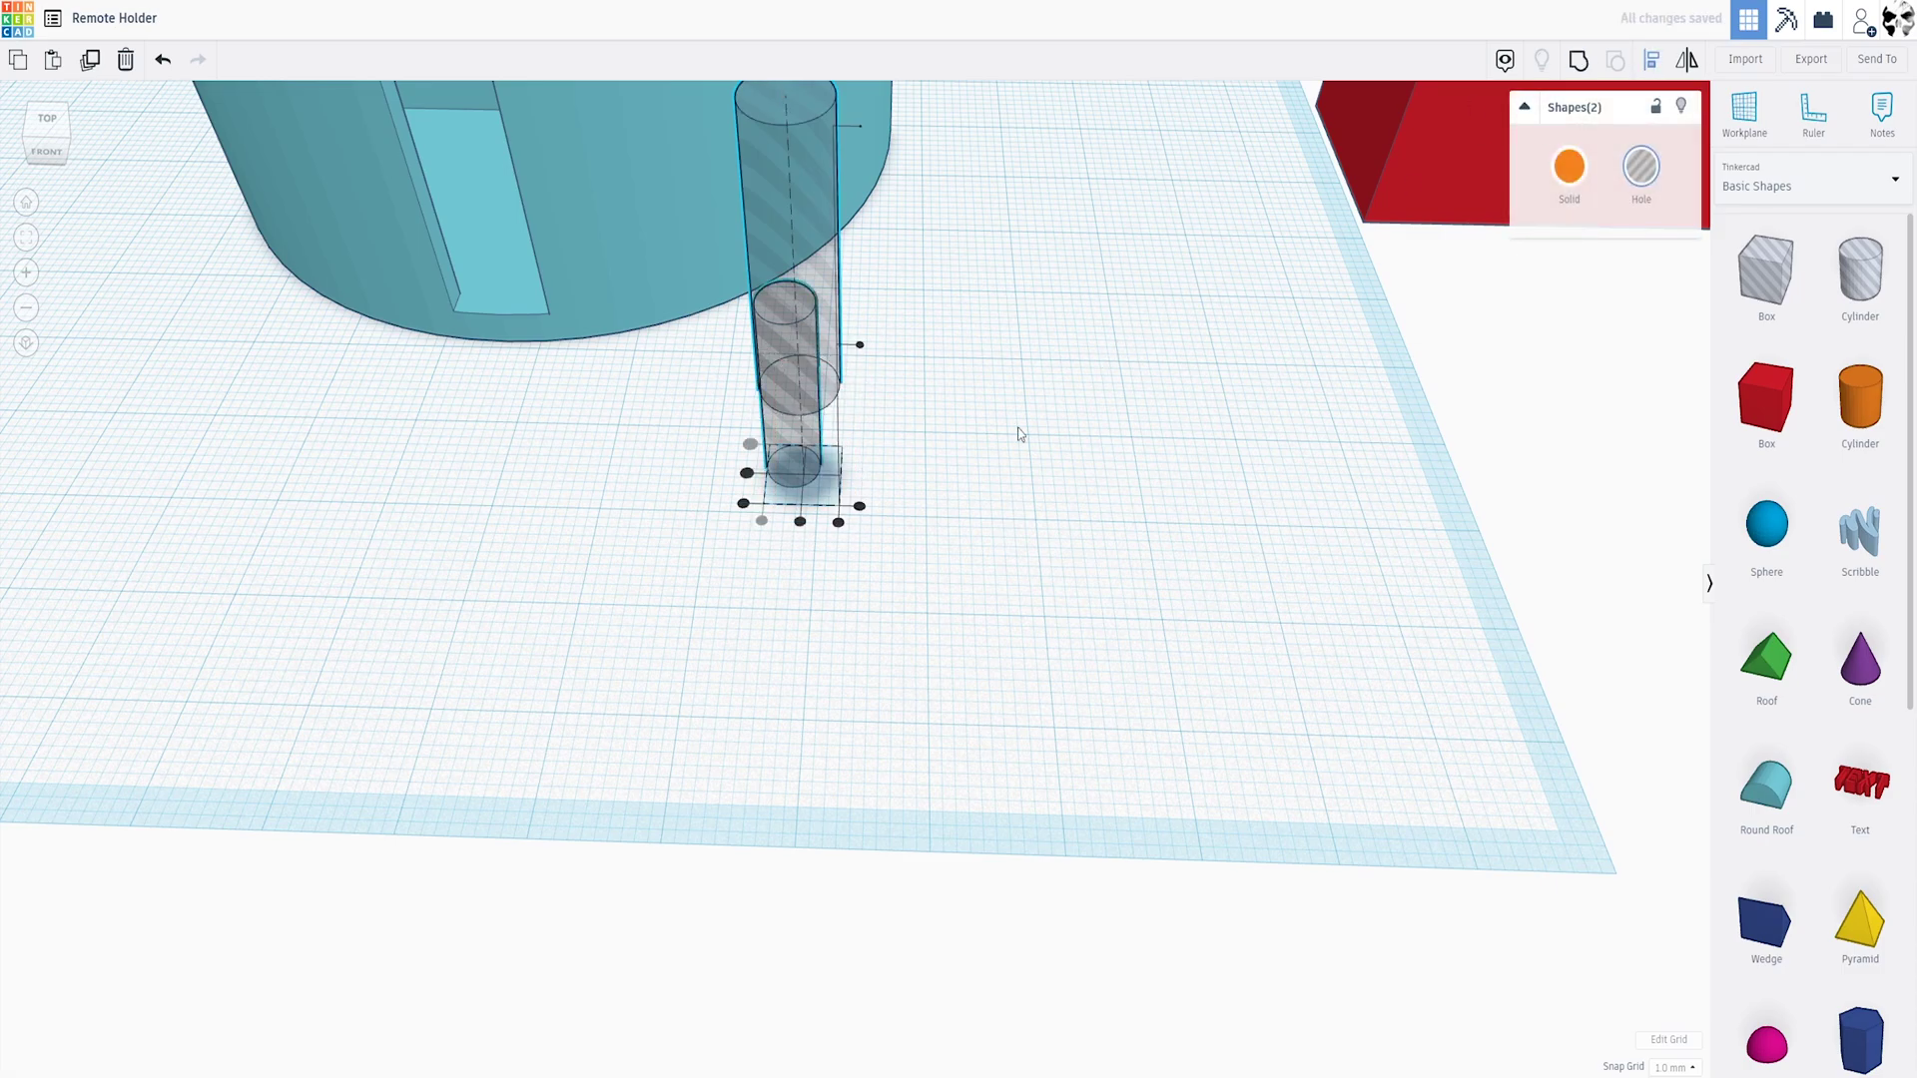
click(746, 476)
right_drag(956, 524, 920, 609)
click(1579, 61)
Rotate the stepped hole to lie horizontally with its narrow end pointing toward the holder's back wall
right_drag(979, 466, 667, 706)
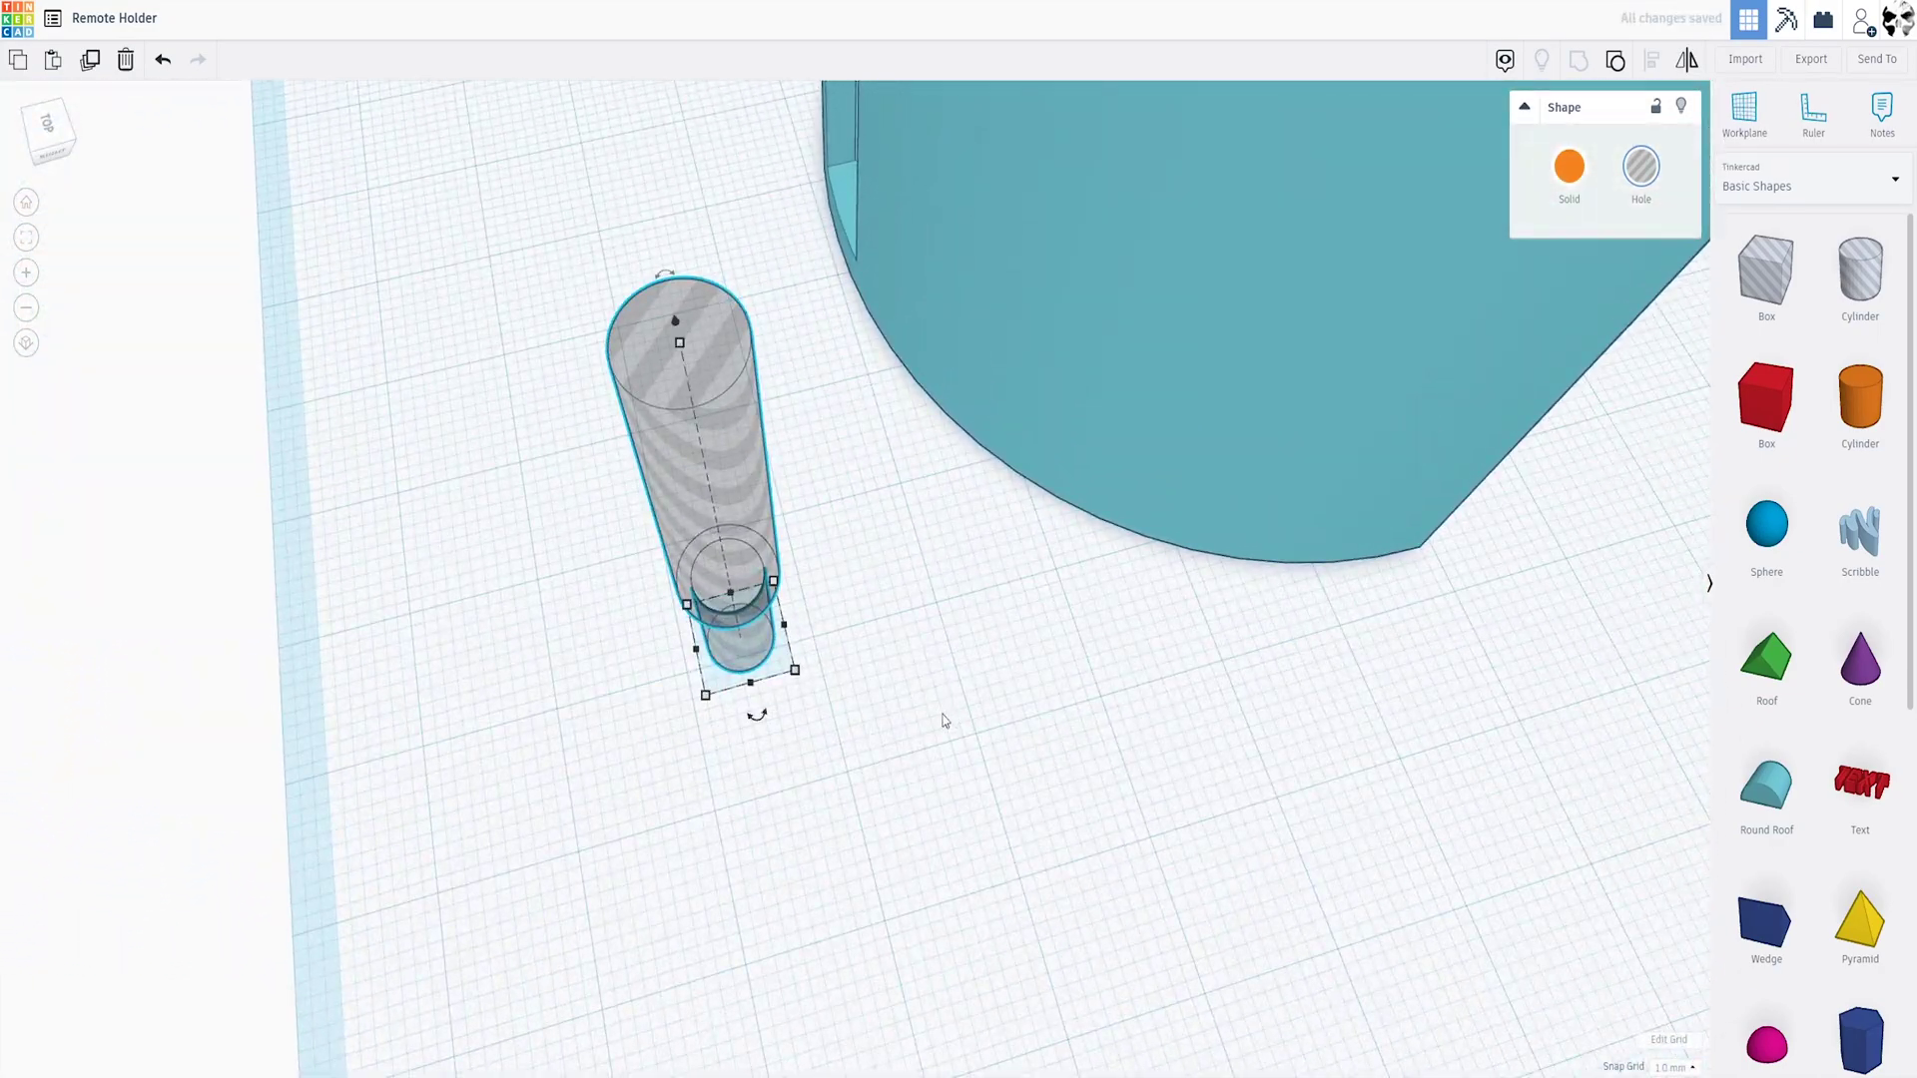
right_drag(946, 719, 912, 632)
drag(732, 171, 579, 453)
right_drag(842, 535, 725, 505)
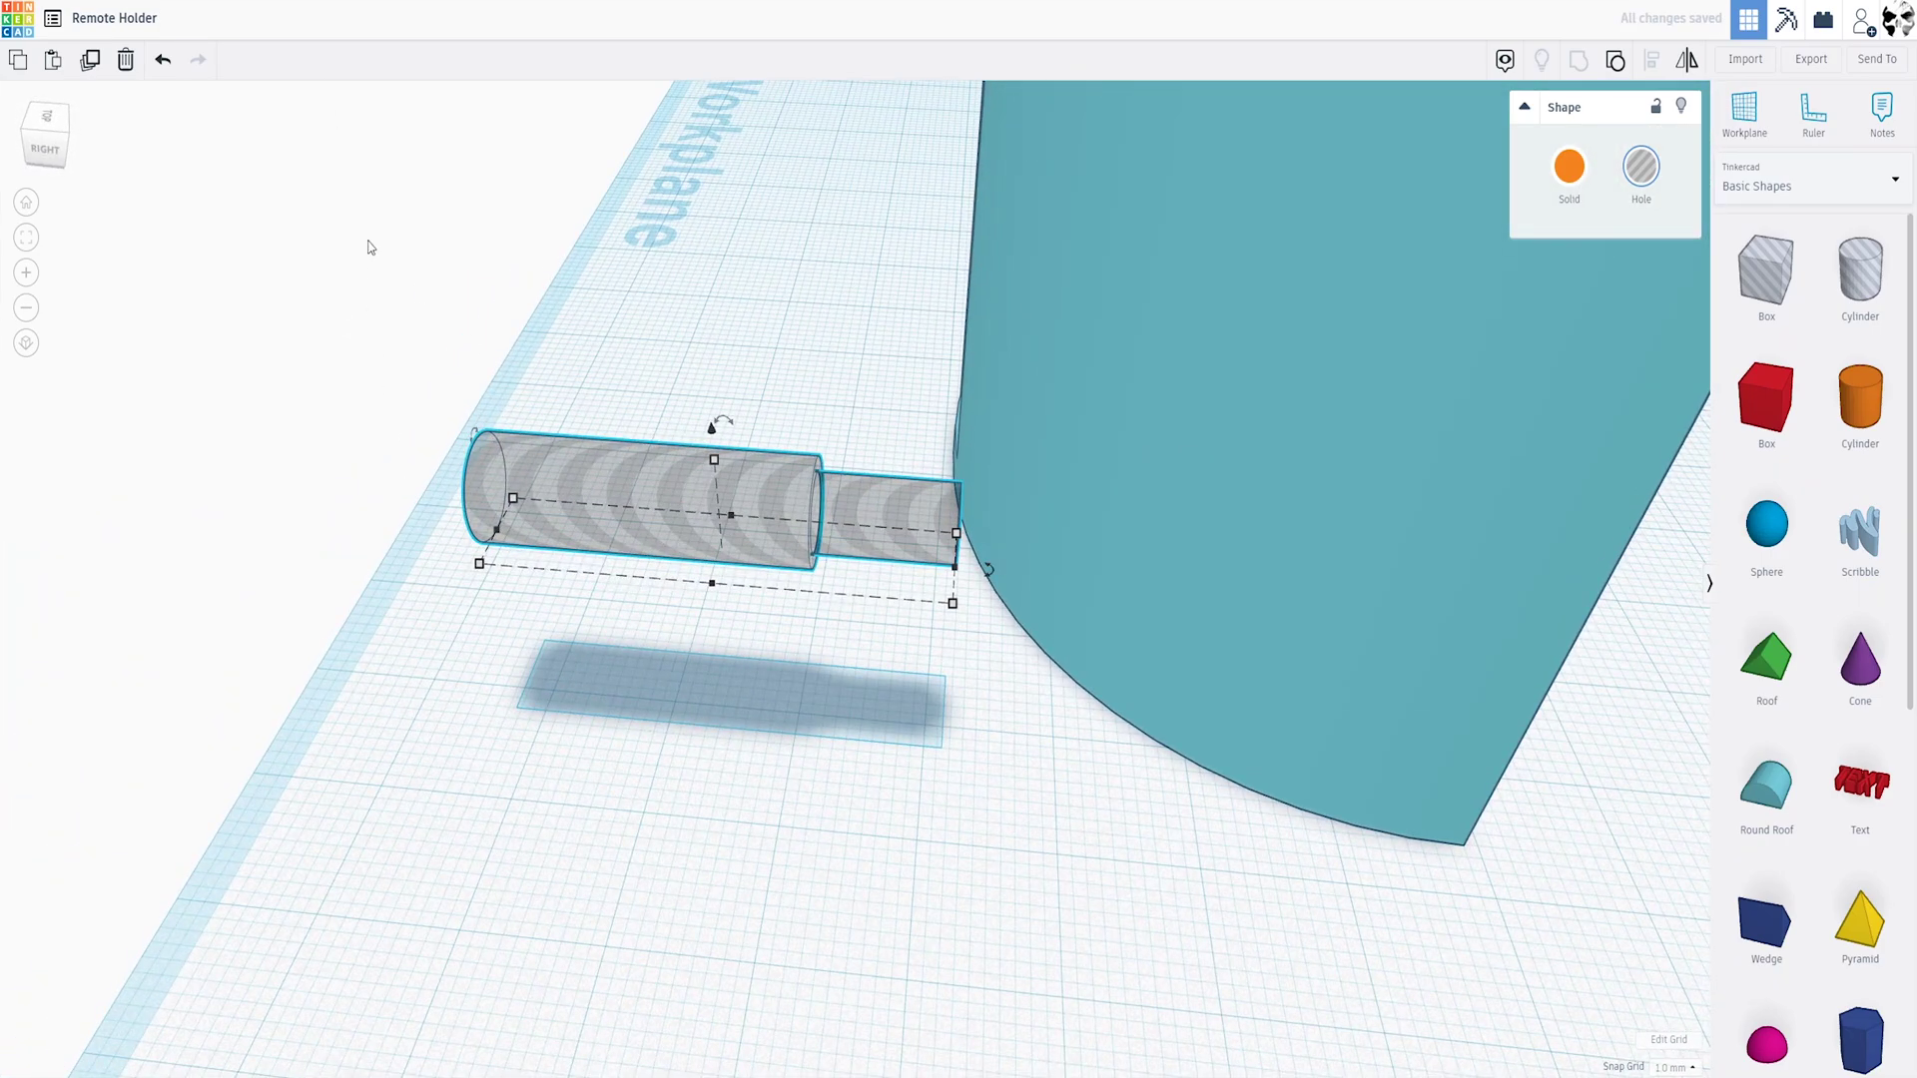
Duplicate the stepped screw hole and raise the copy directly above the original
click(90, 58)
scroll(739, 449, down, 2)
mouse_move(752, 467)
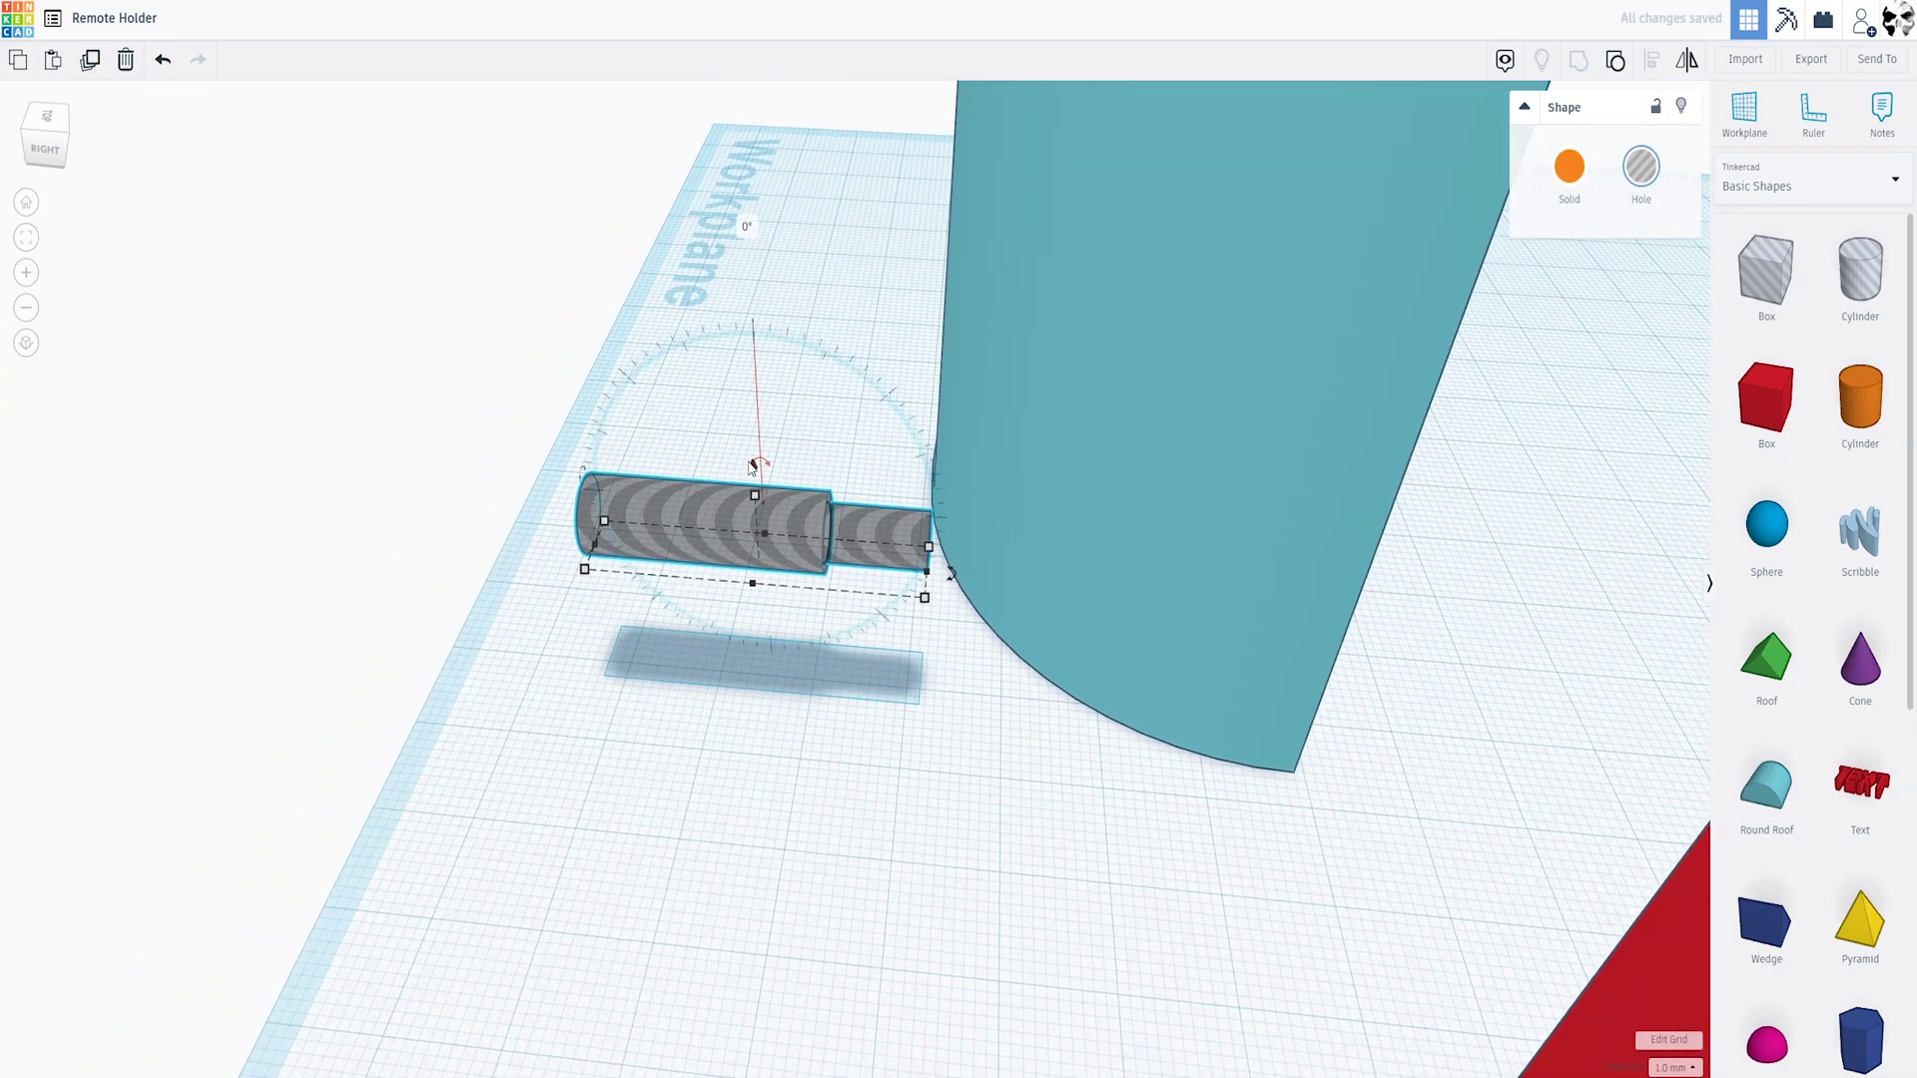
drag(753, 464, 738, 181)
right_drag(782, 275, 1115, 461)
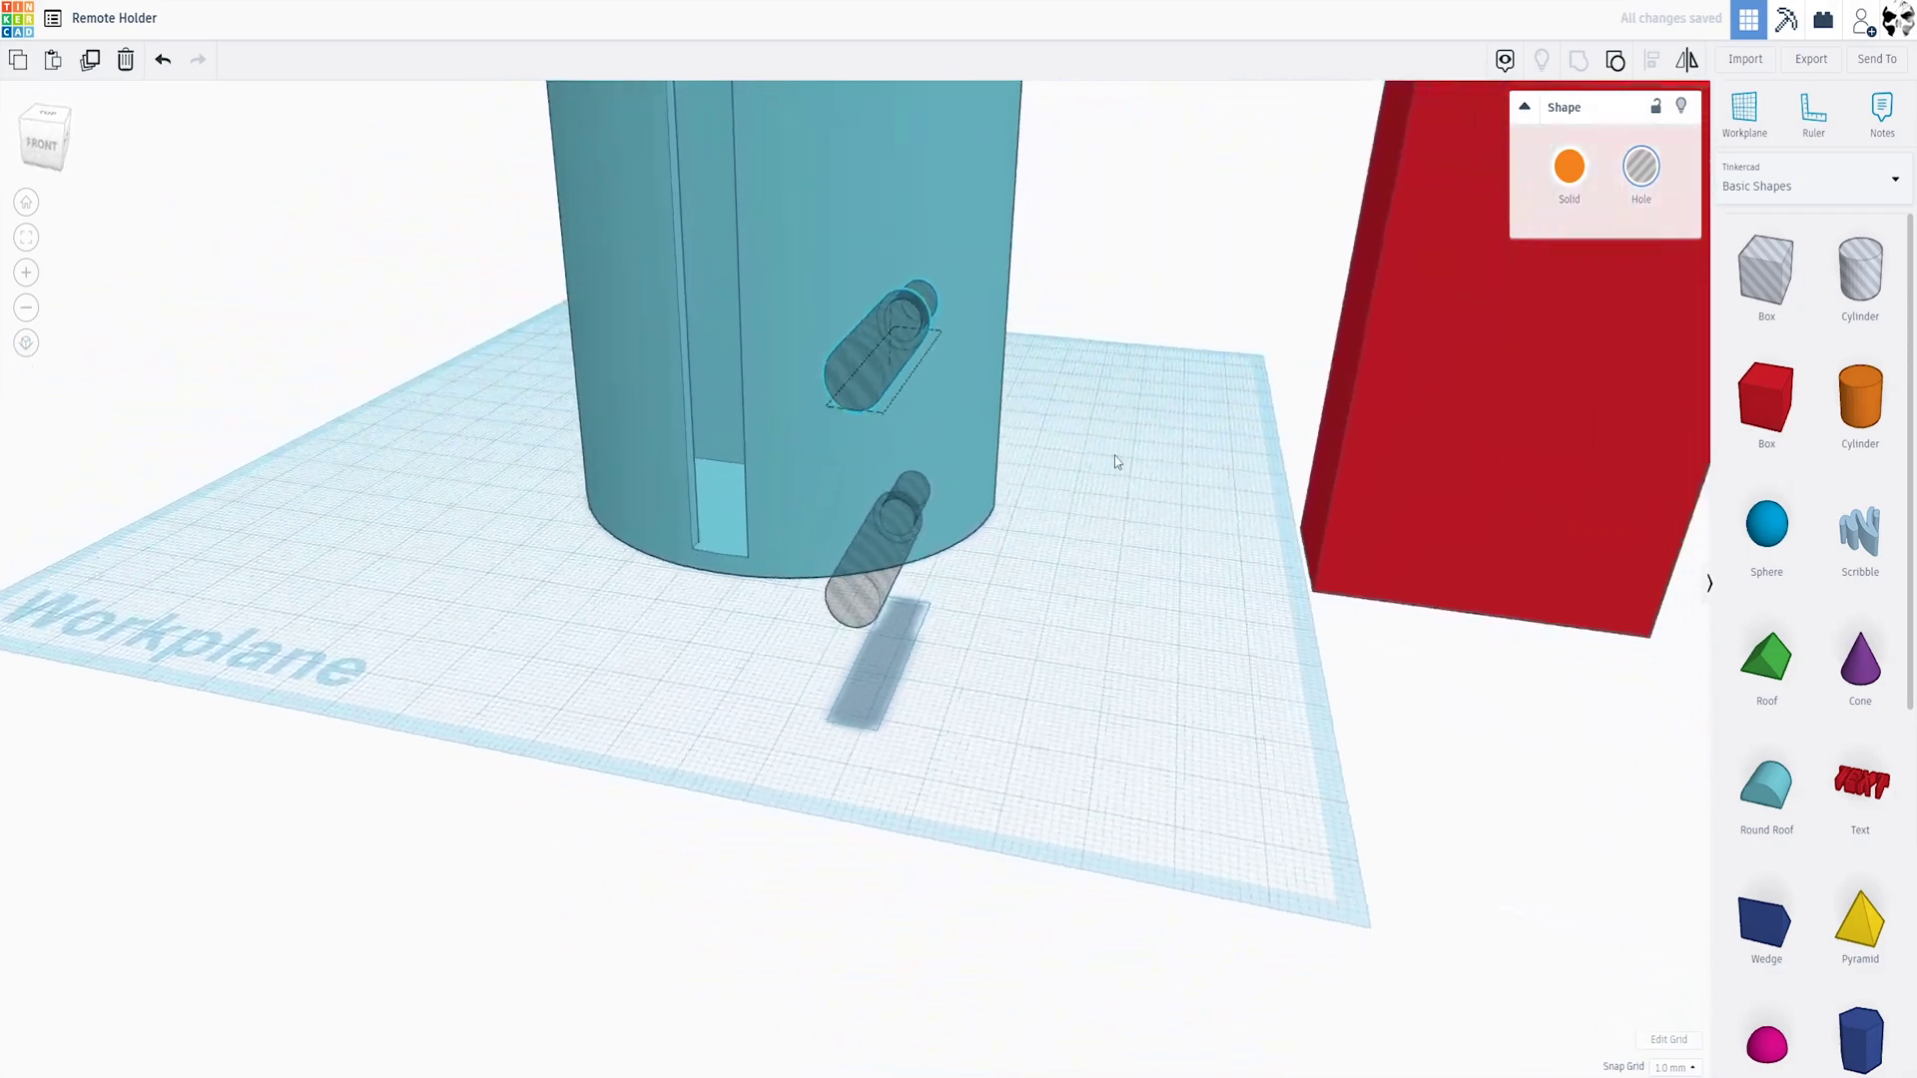
Raise the upper stepped screw hole farther above the lower one and group the two holes
scroll(1114, 455, down, 3)
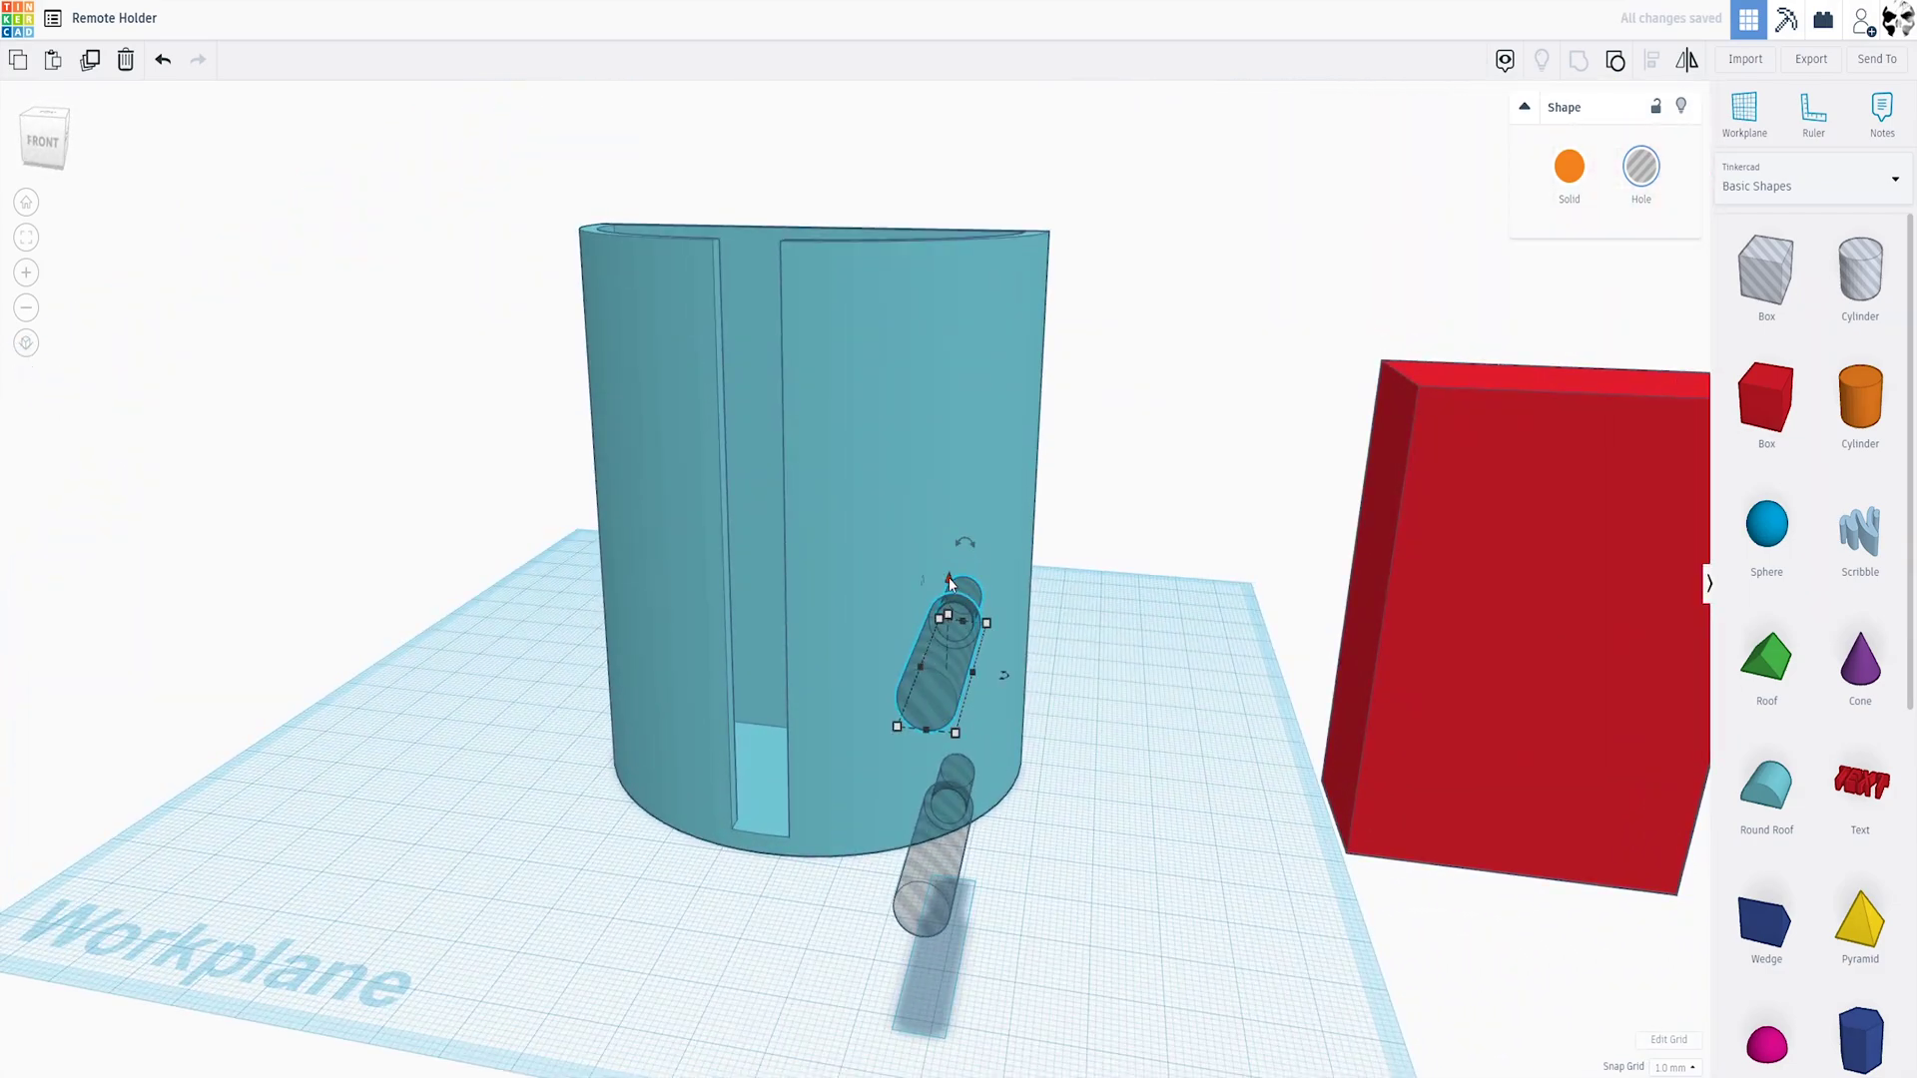
drag(950, 580, 956, 485)
right_drag(944, 599, 559, 559)
drag(591, 481, 702, 855)
click(1578, 61)
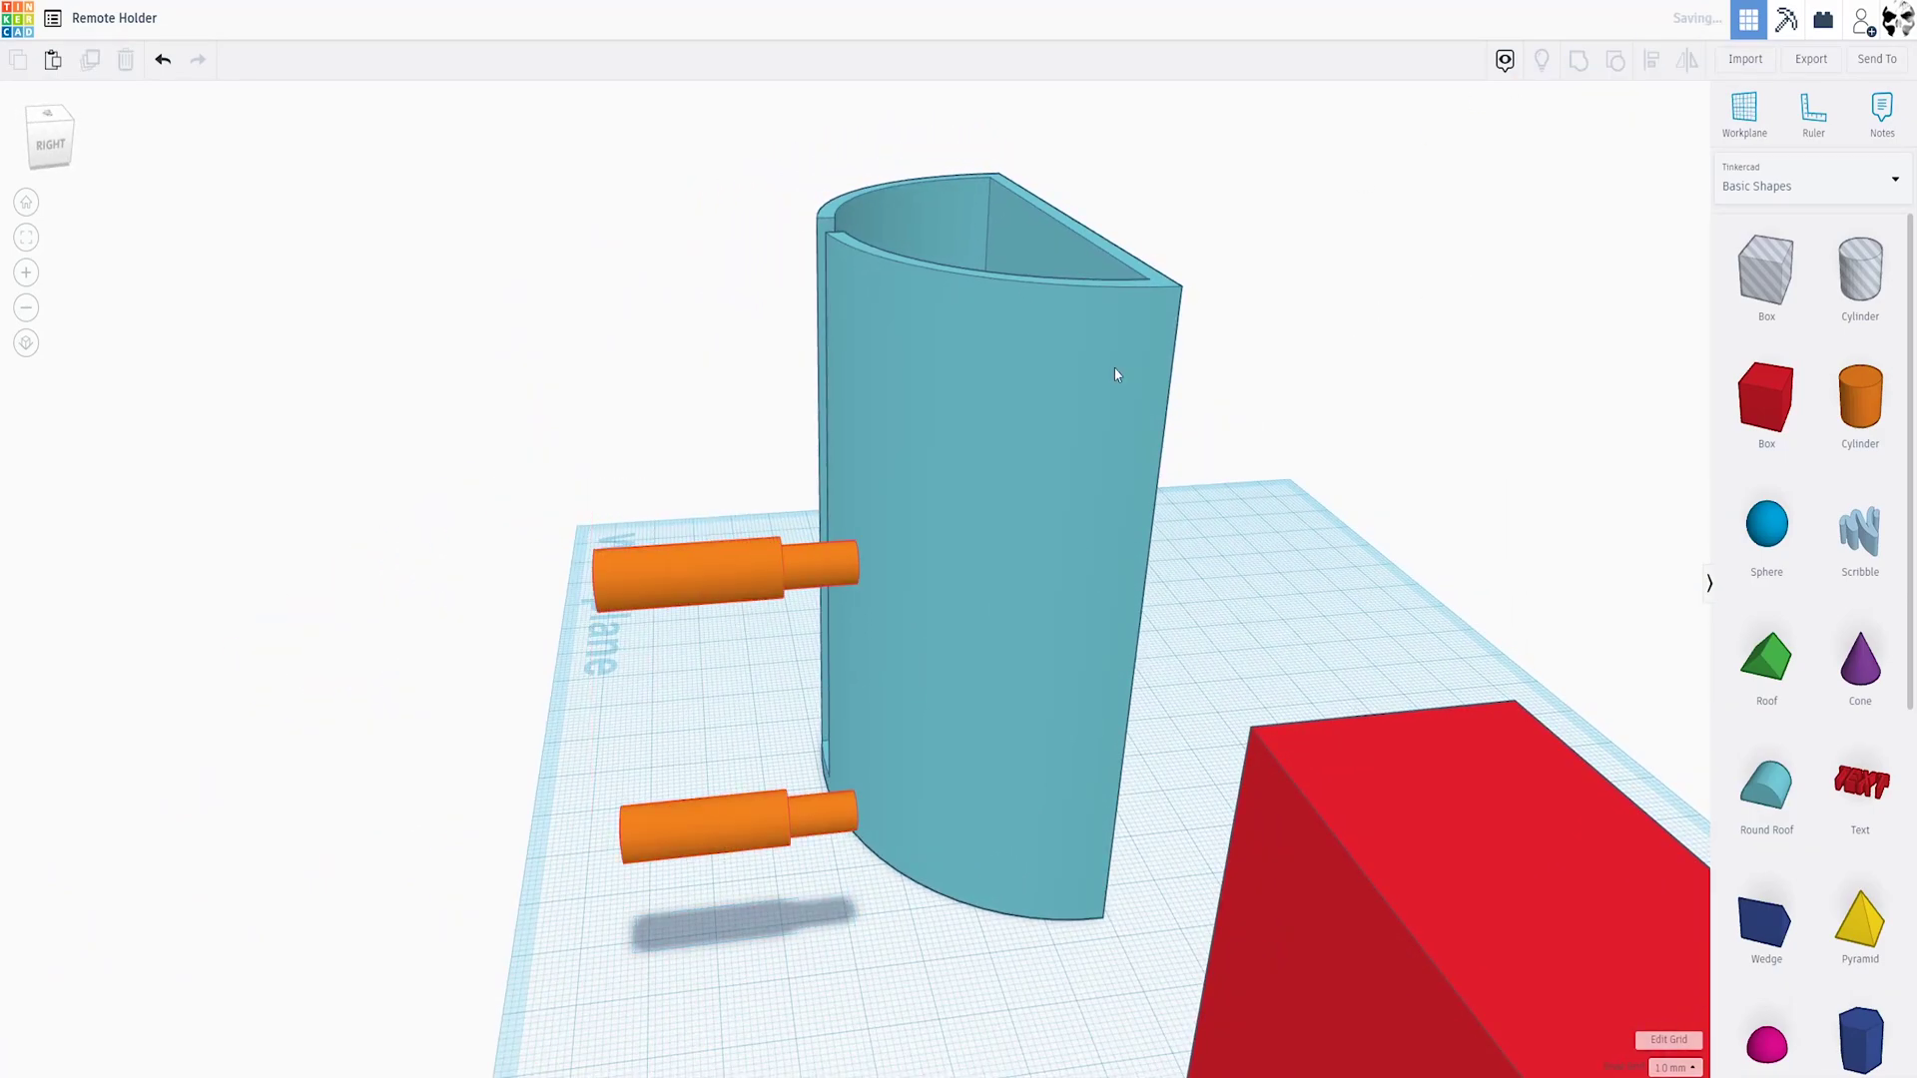
Move the grouped screw holes into line with the holder's front slot, pointing at the back wall
right_drag(789, 639, 747, 505)
drag(749, 512, 755, 451)
right_drag(755, 451, 749, 505)
middle_drag(749, 505, 840, 727)
scroll(841, 727, up, 5)
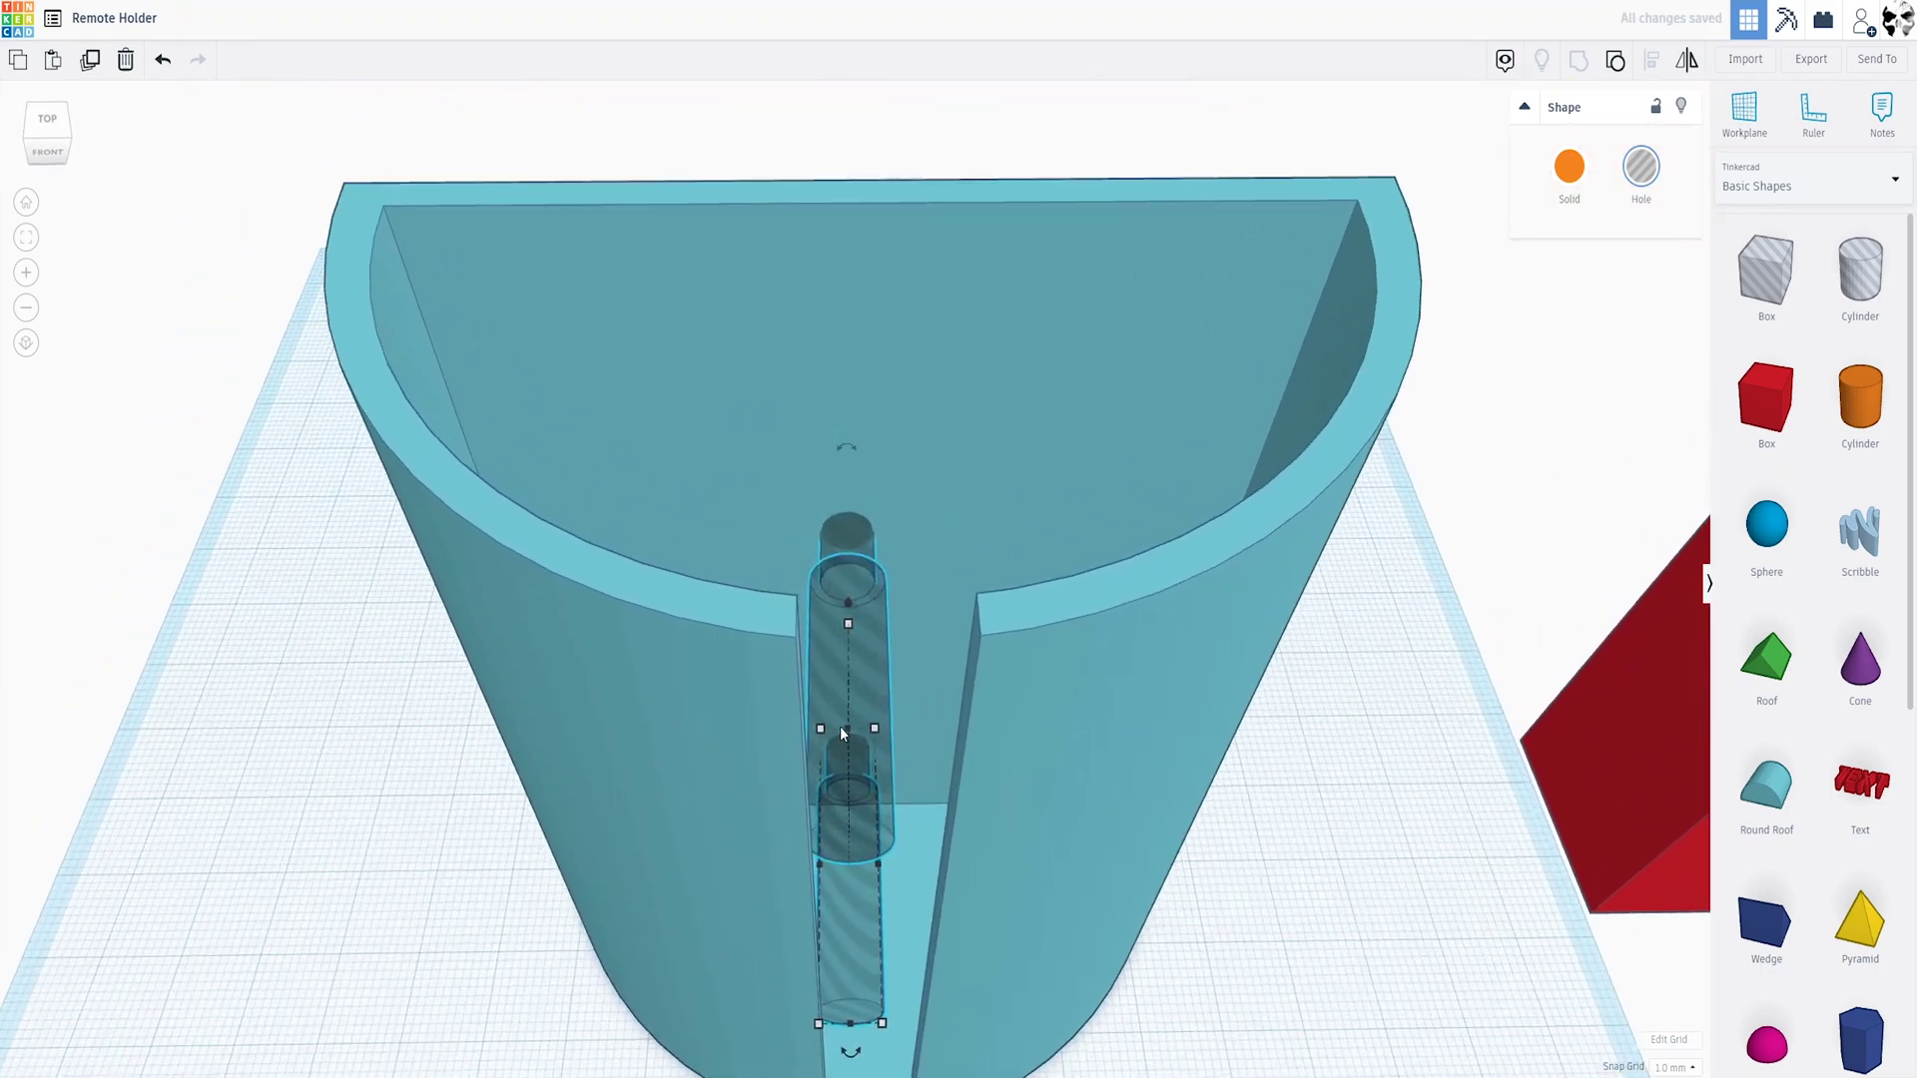
right_drag(851, 639, 869, 713)
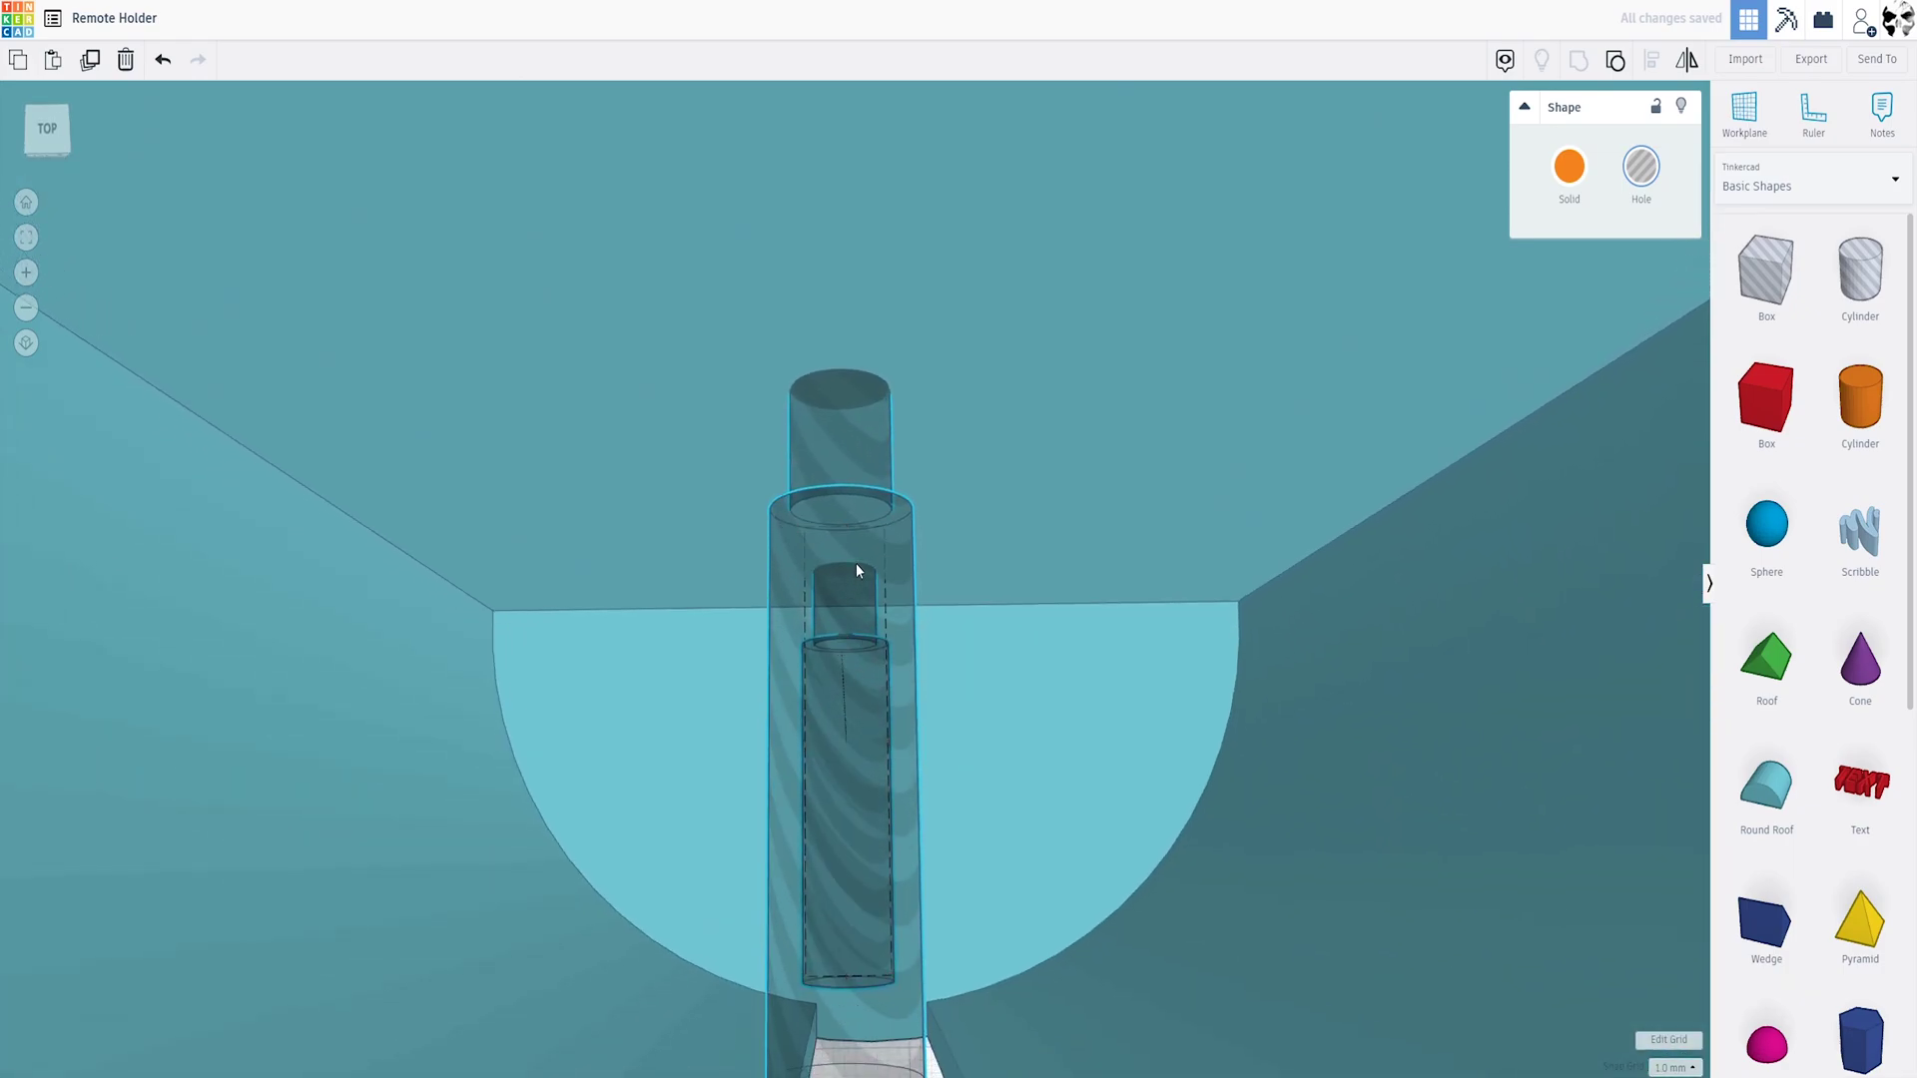
Push the grouped screw holes into the holder's back wall, setting the depth offset to -1.5 mm
drag(854, 563, 865, 444)
scroll(829, 389, up, 3)
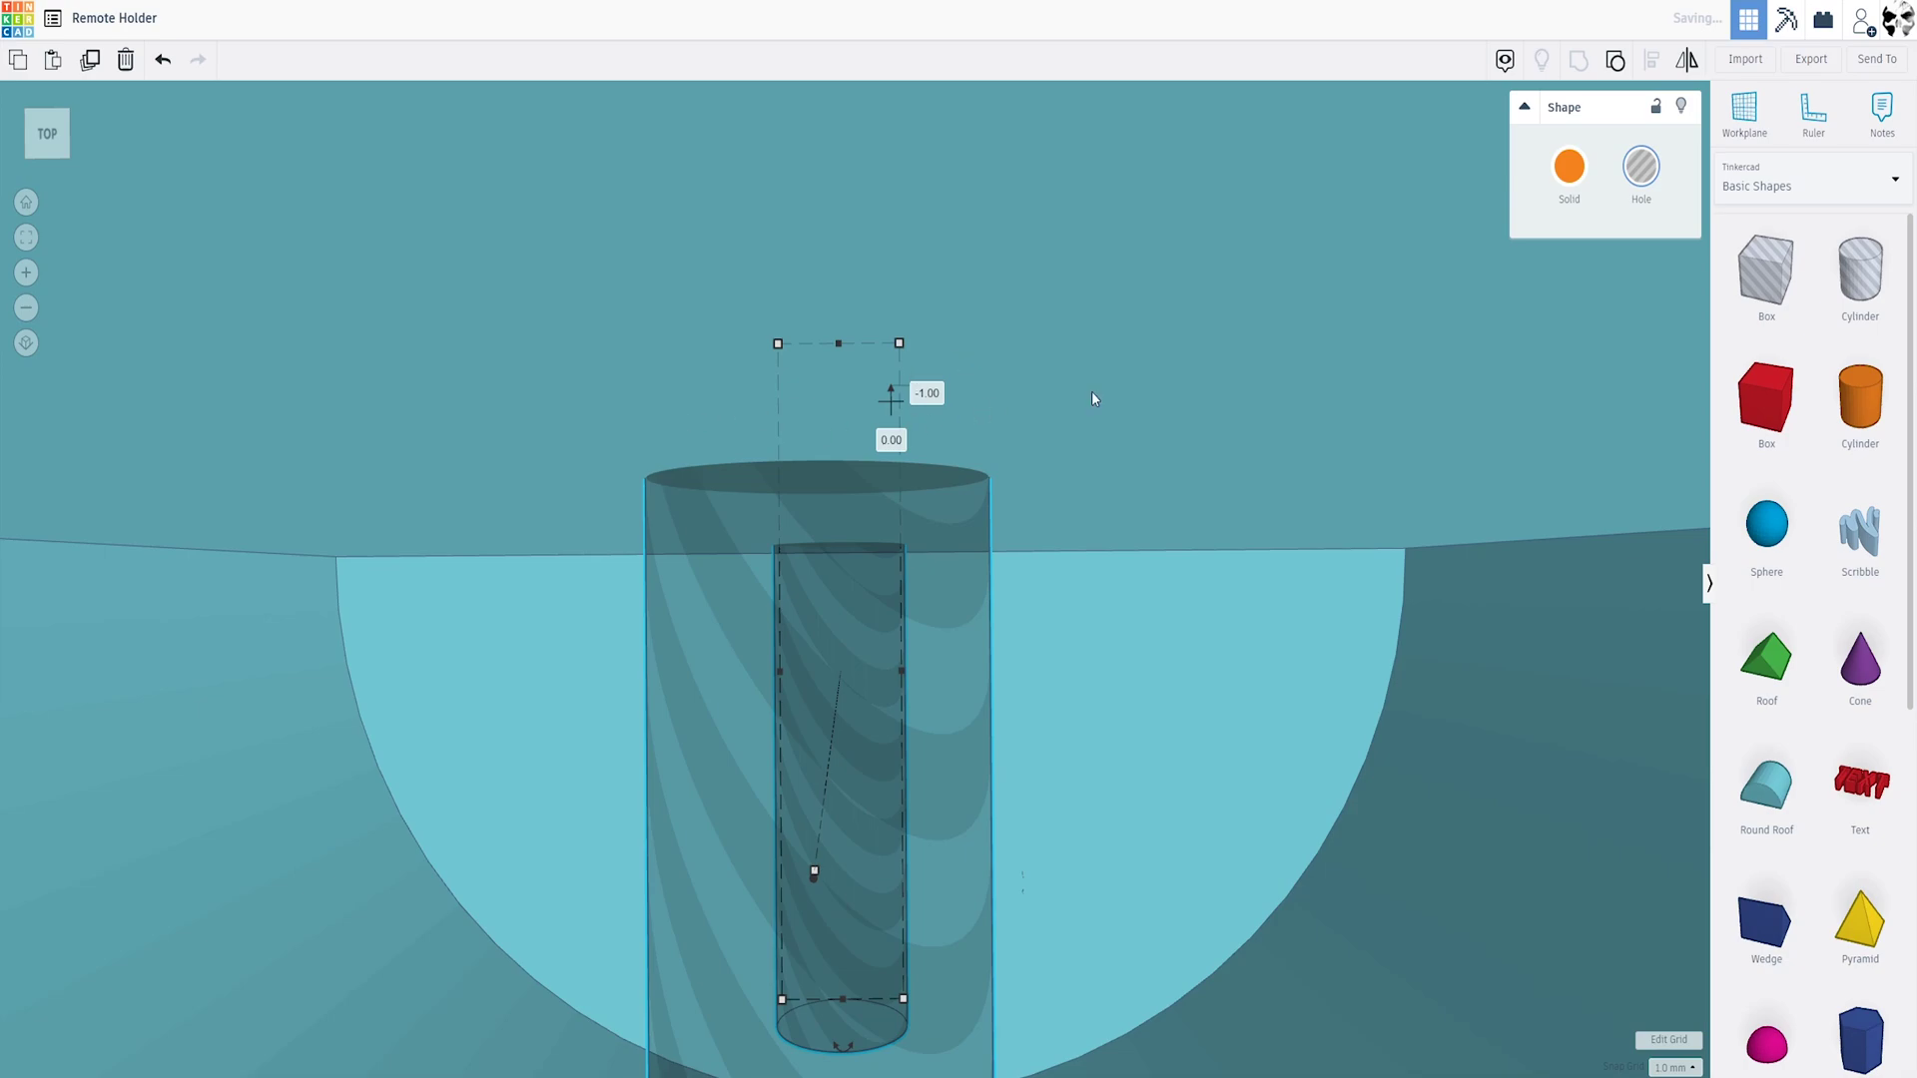
scroll(834, 653, down, 1)
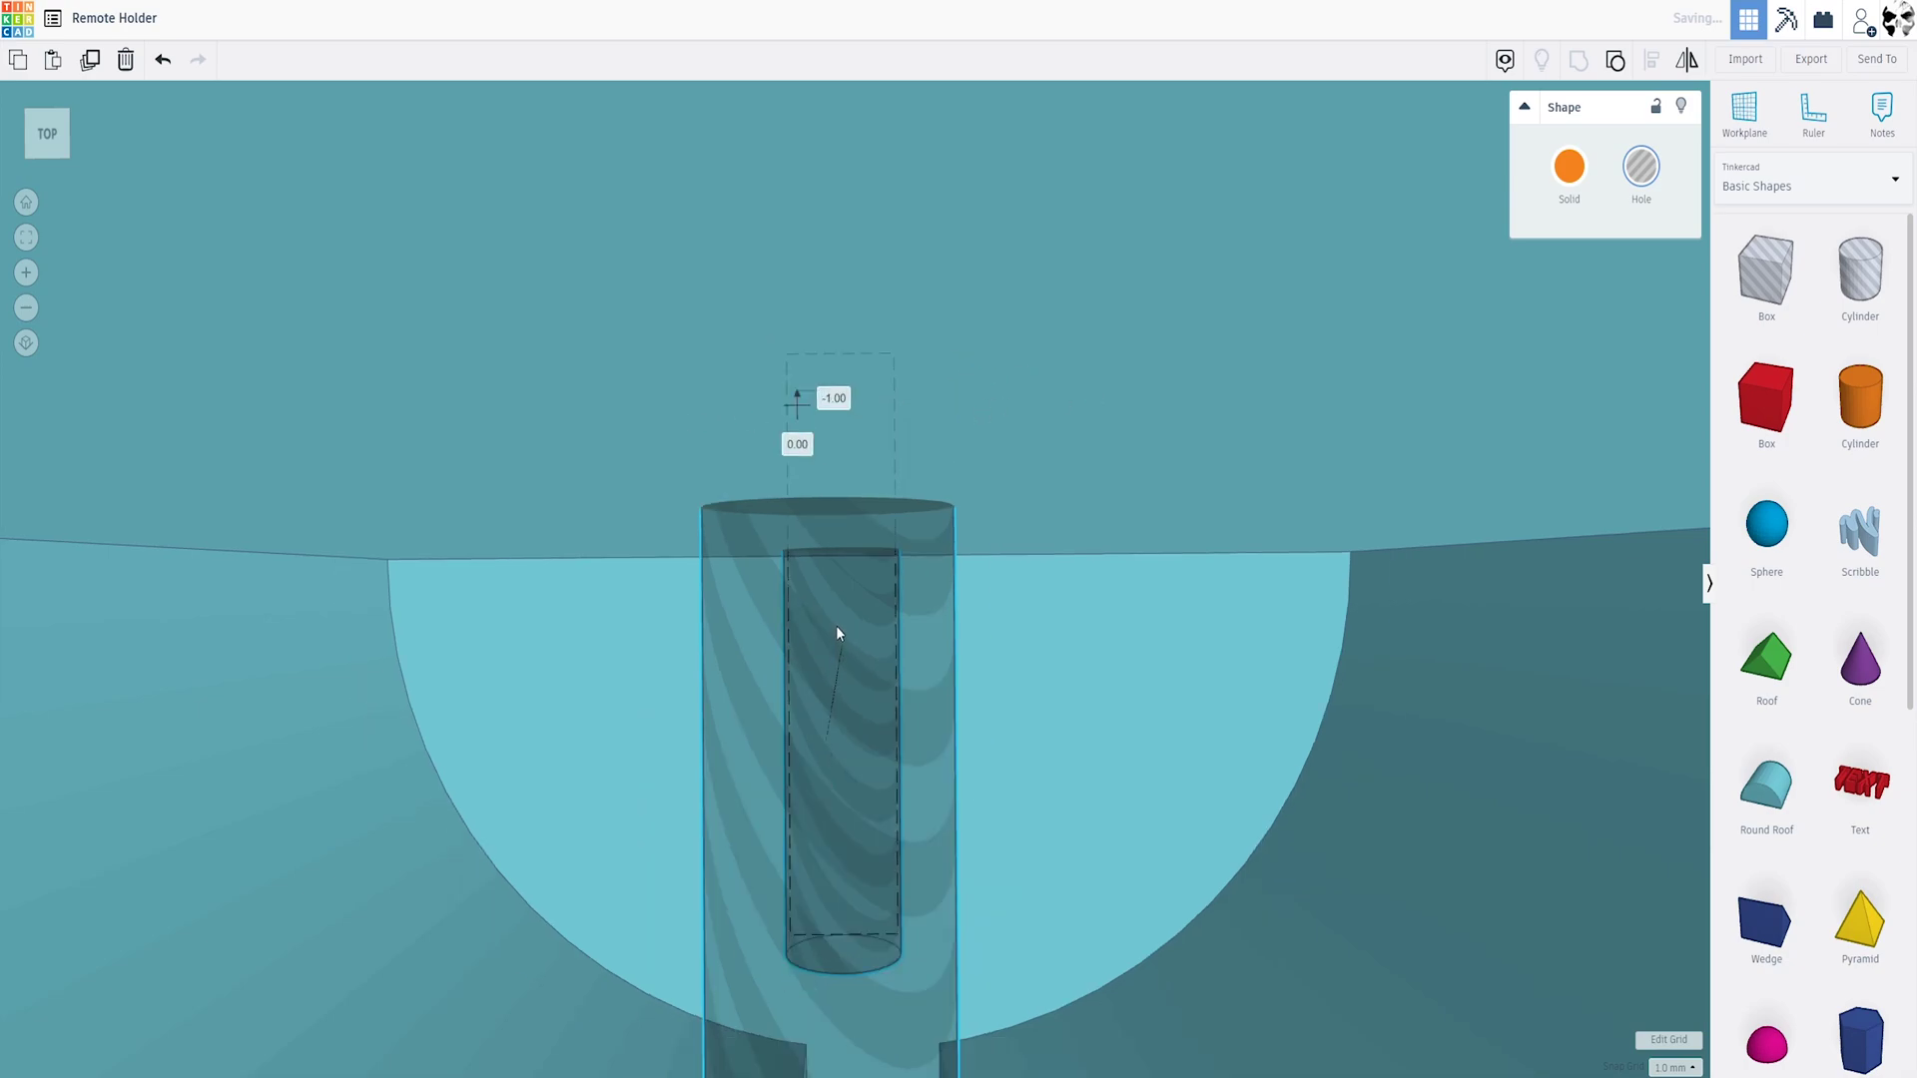
key(ctrl+Down)
key(ctrl+Up)
click(827, 398)
text(-1.)
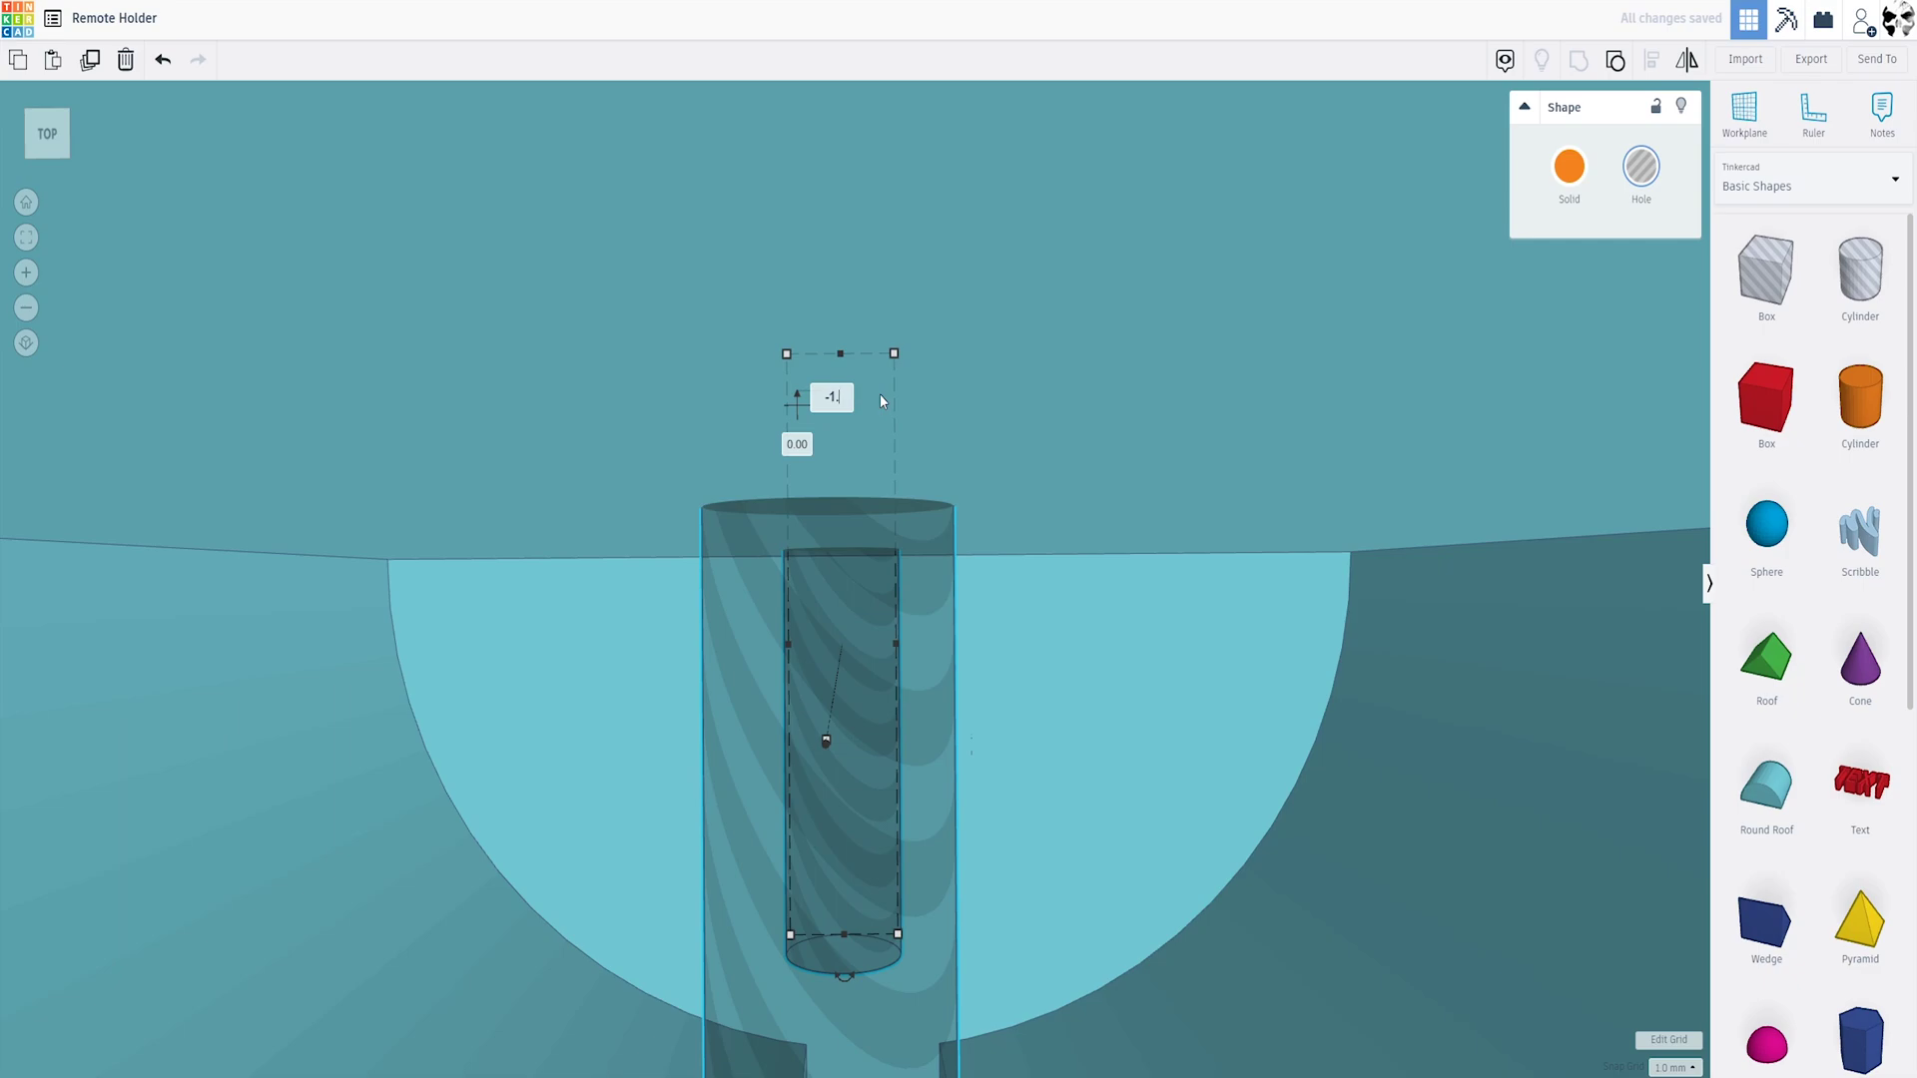
text(5)
key(Return)
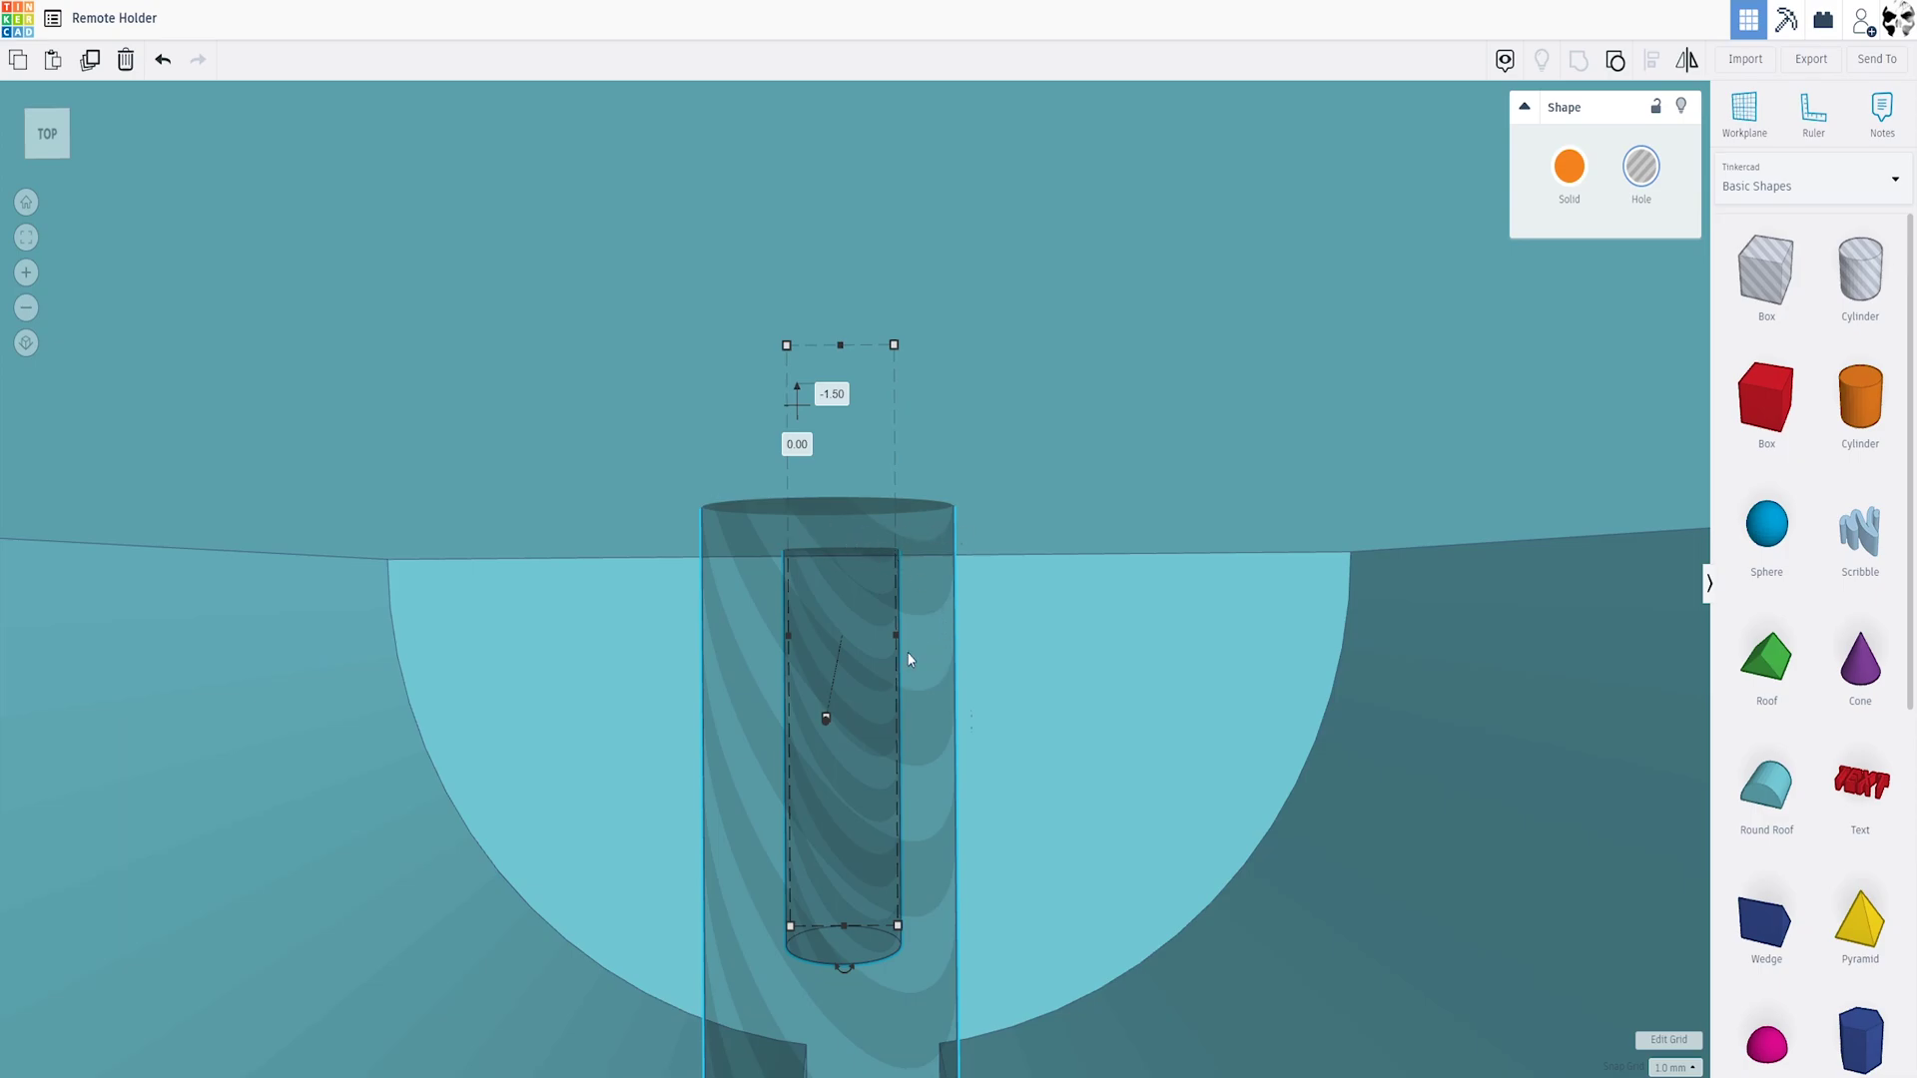
Select the screw holes together with the holder and align their centres across the width
right_drag(906, 651, 897, 593)
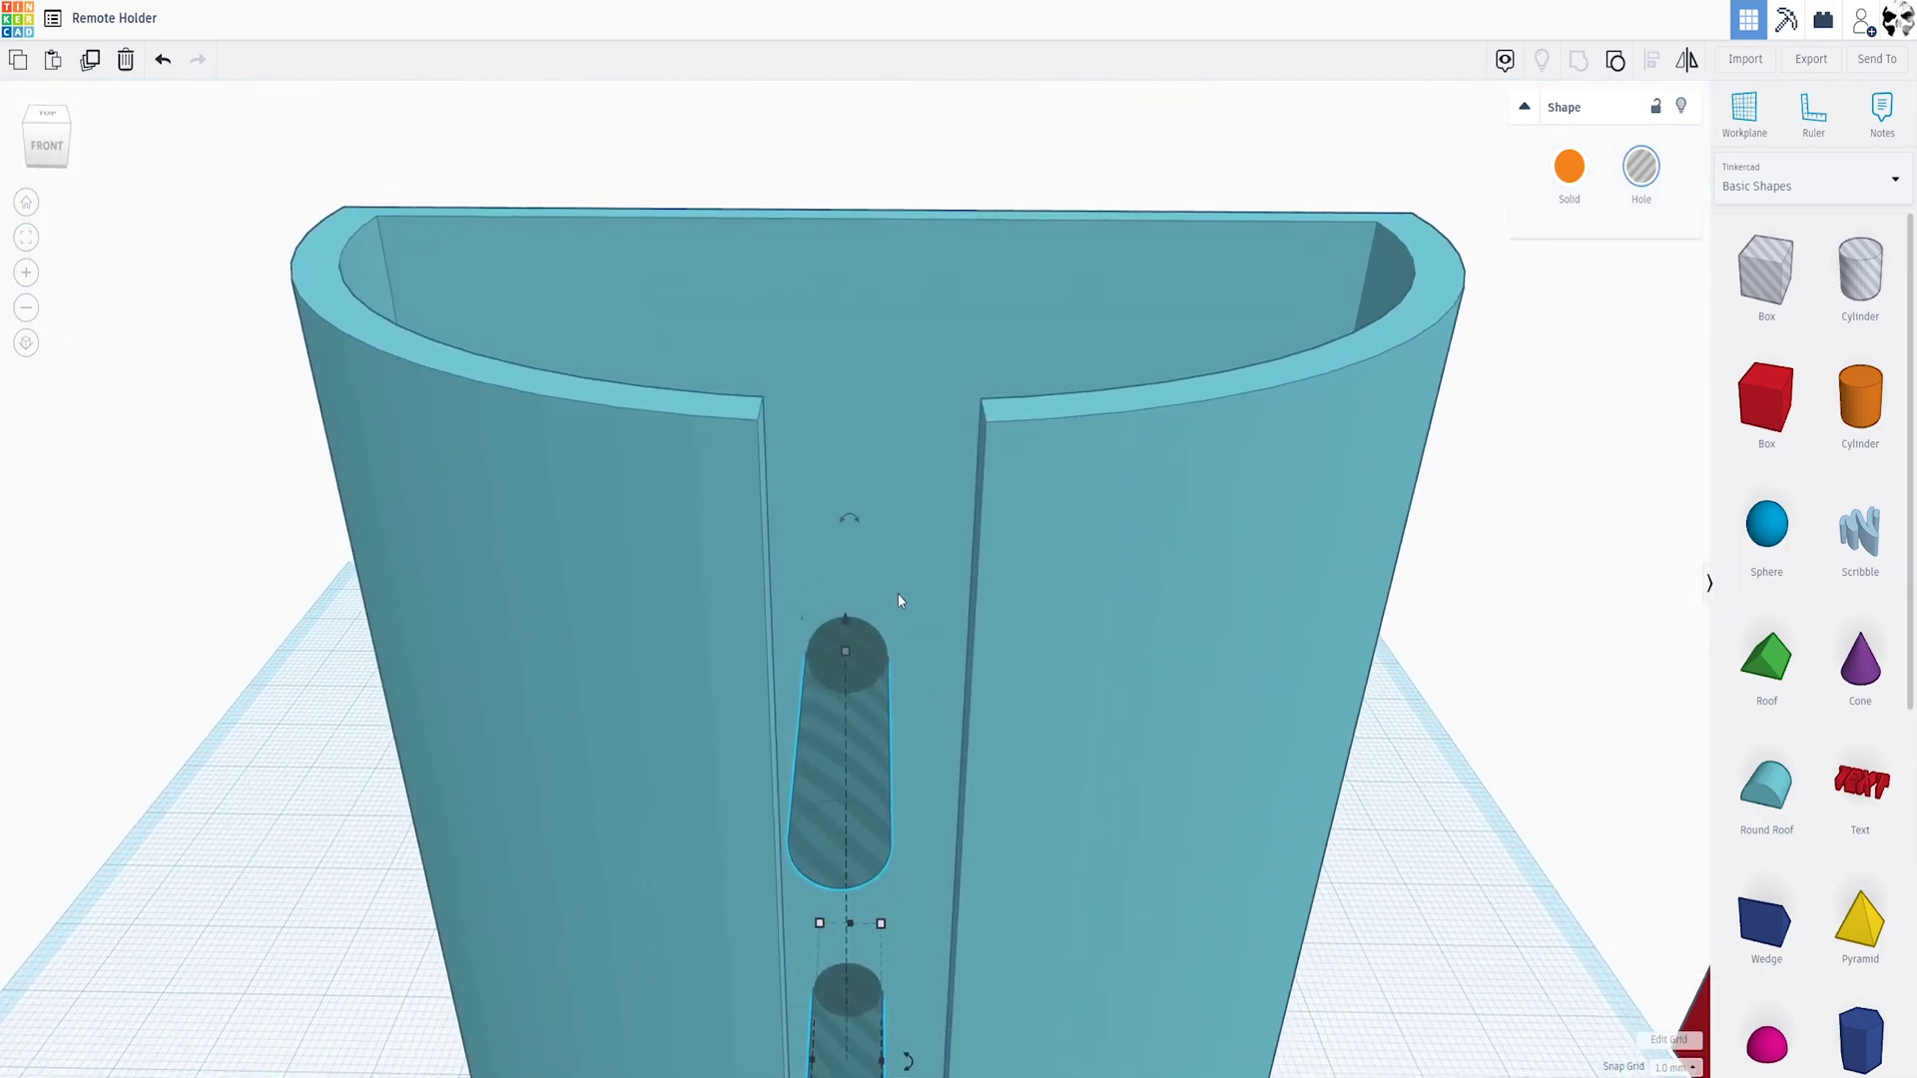
scroll(897, 593, down, 3)
shift+click(881, 689)
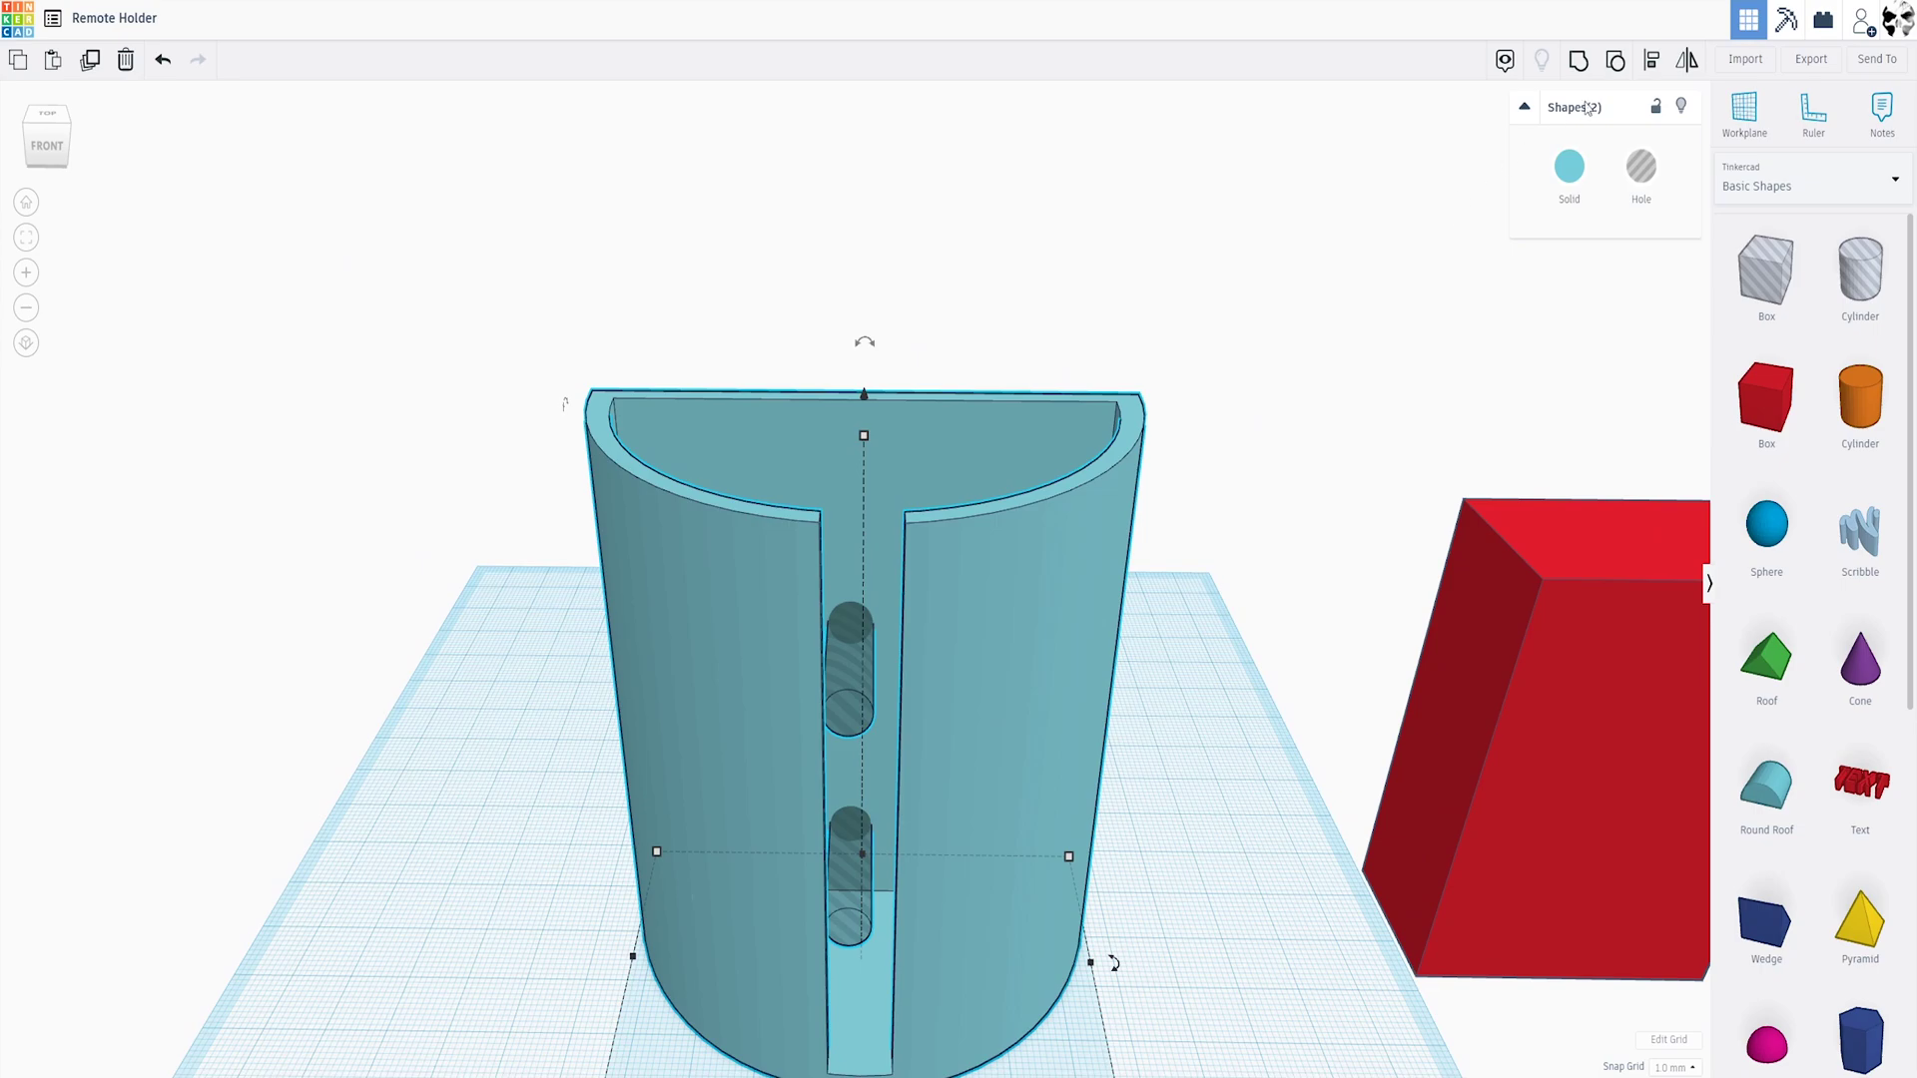
right_drag(1033, 733, 896, 843)
scroll(896, 838, down, 1)
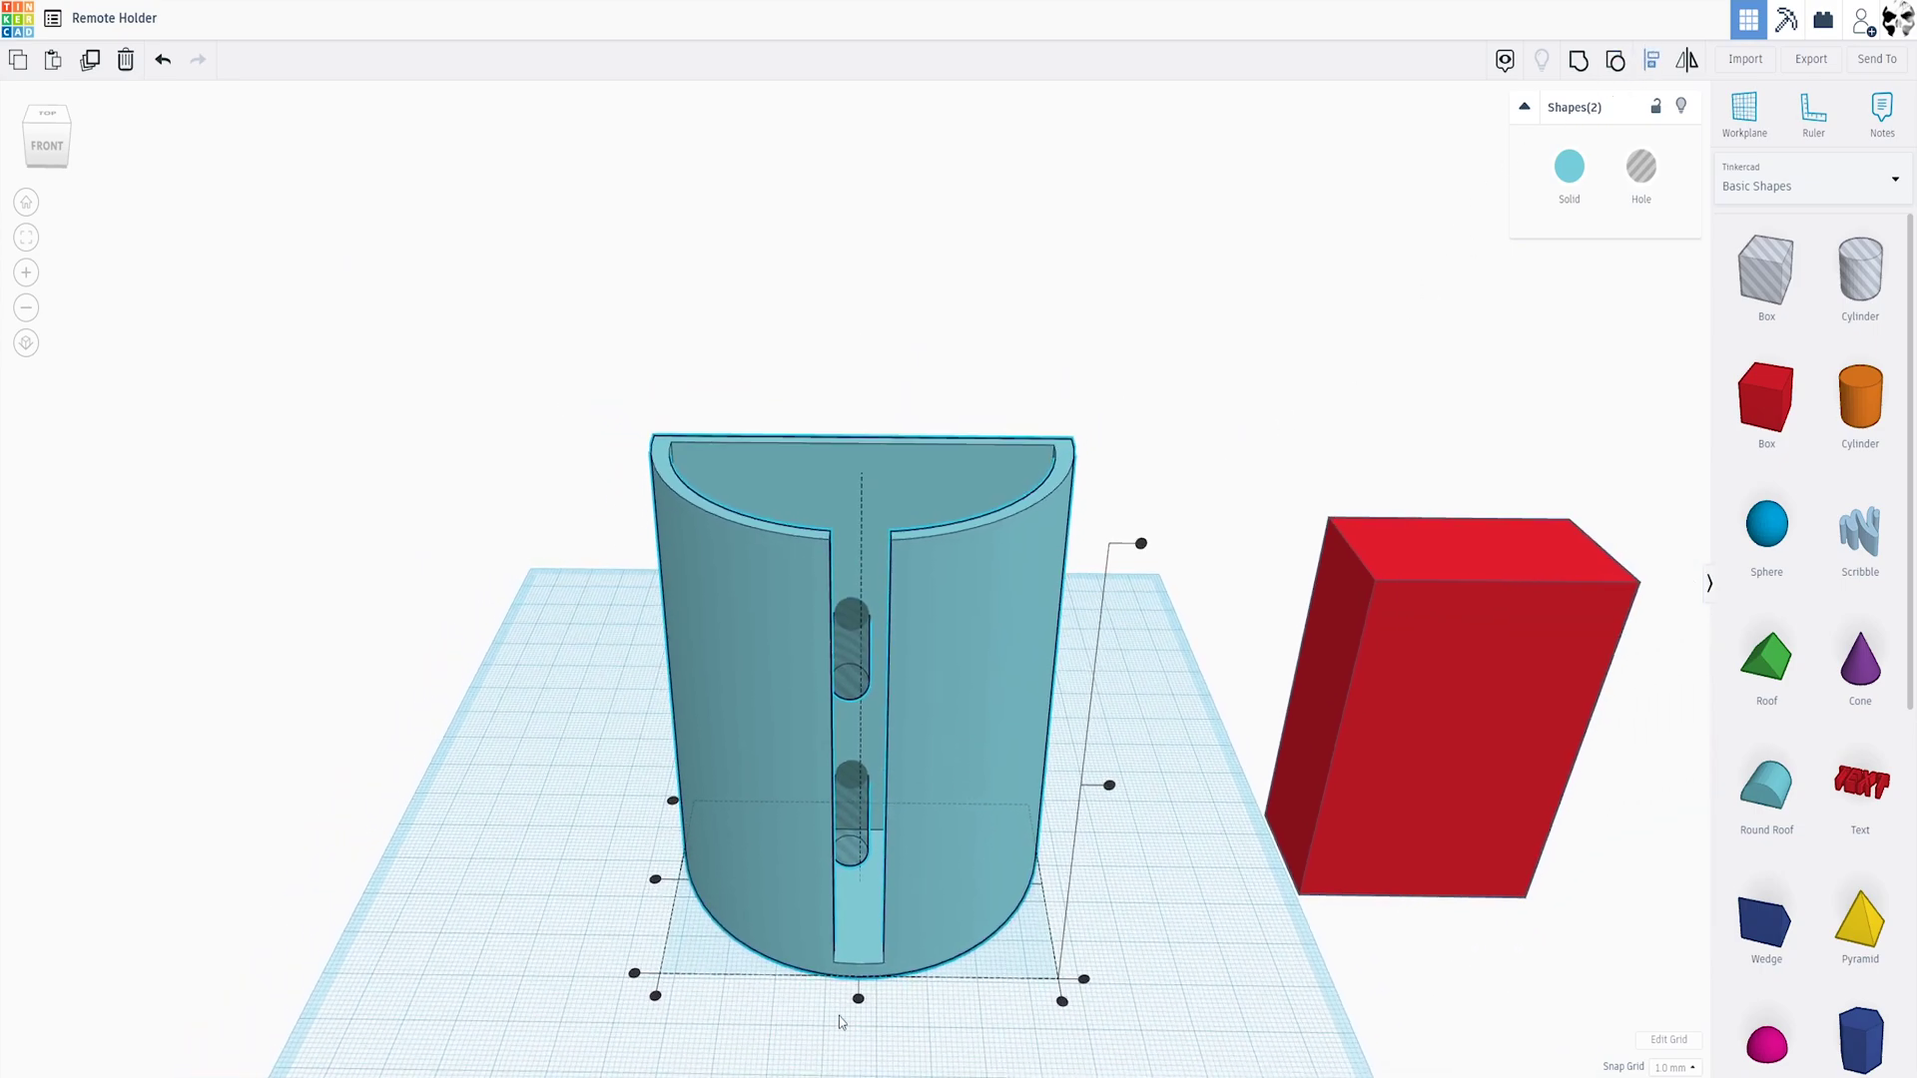
click(860, 1001)
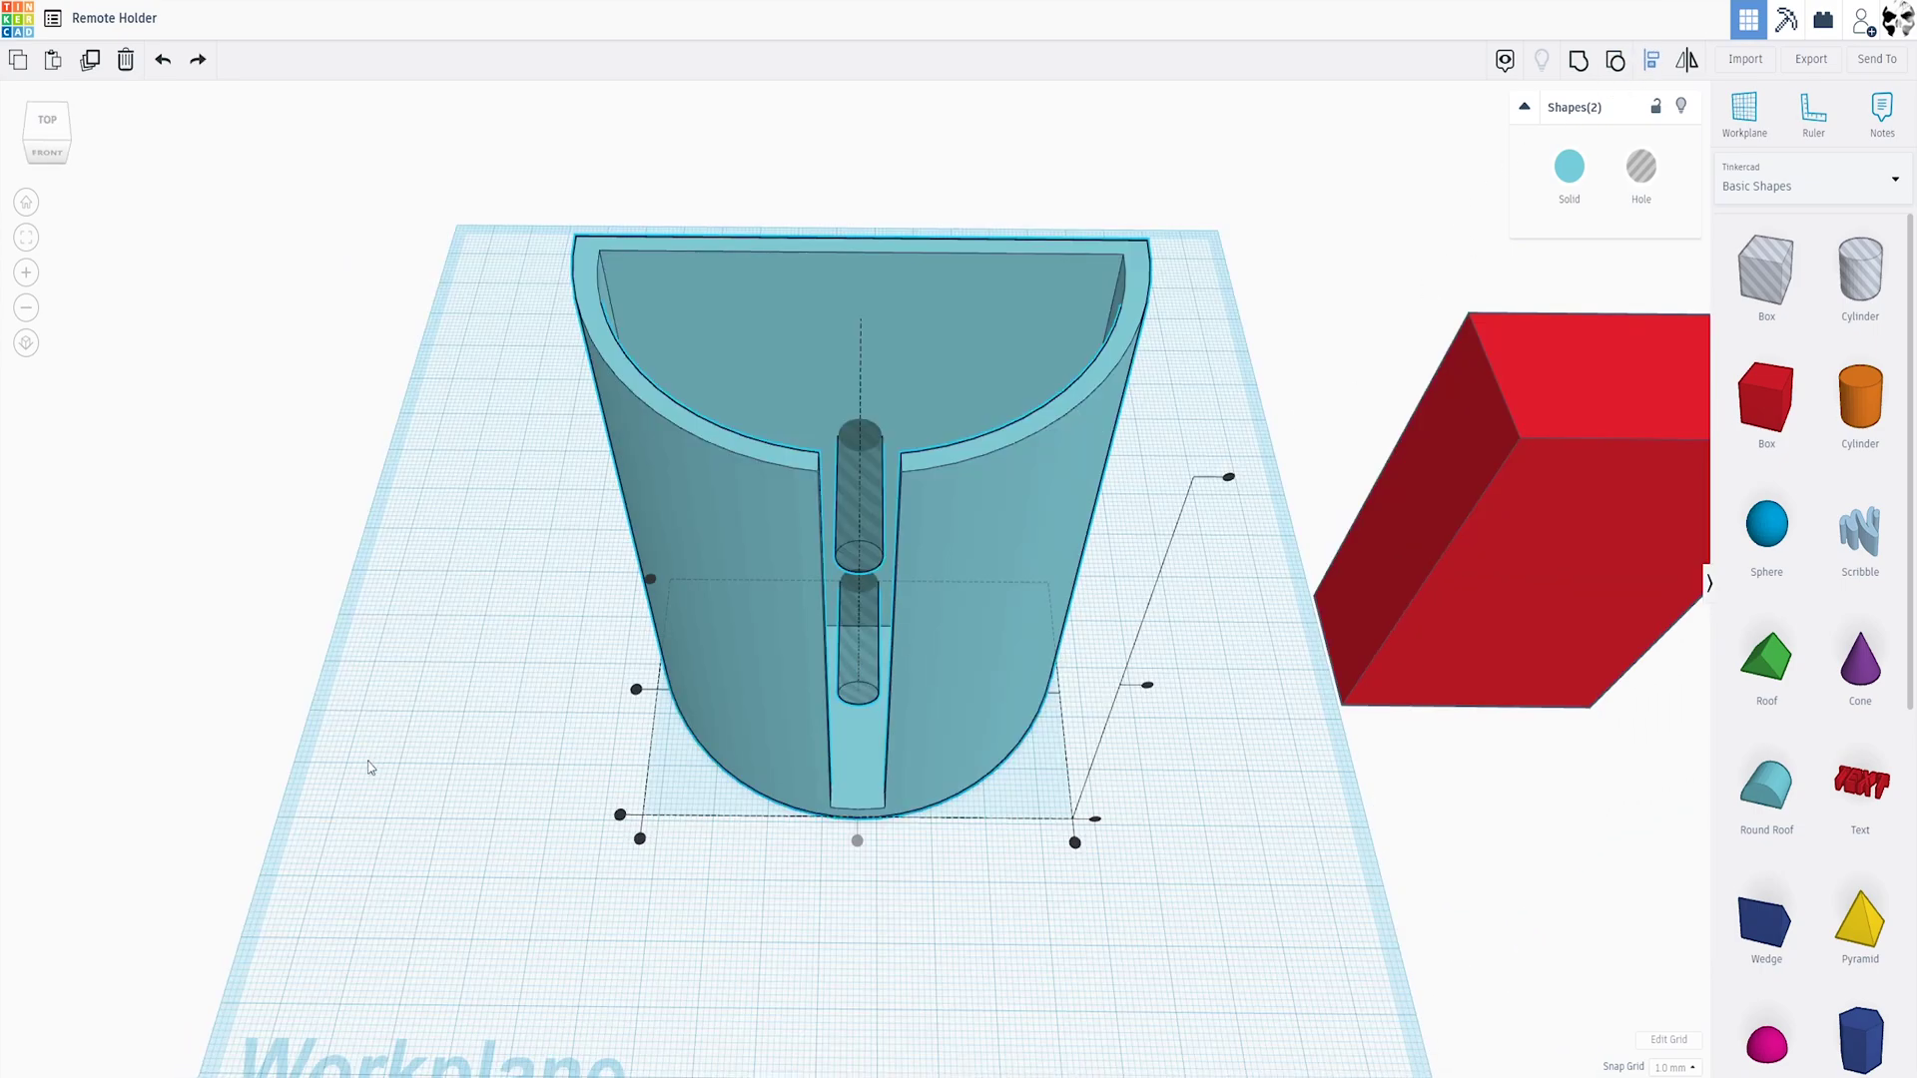
Try aligning the screw holes and holder in depth, compare both states and undo that alignment
right_drag(368, 770, 799, 985)
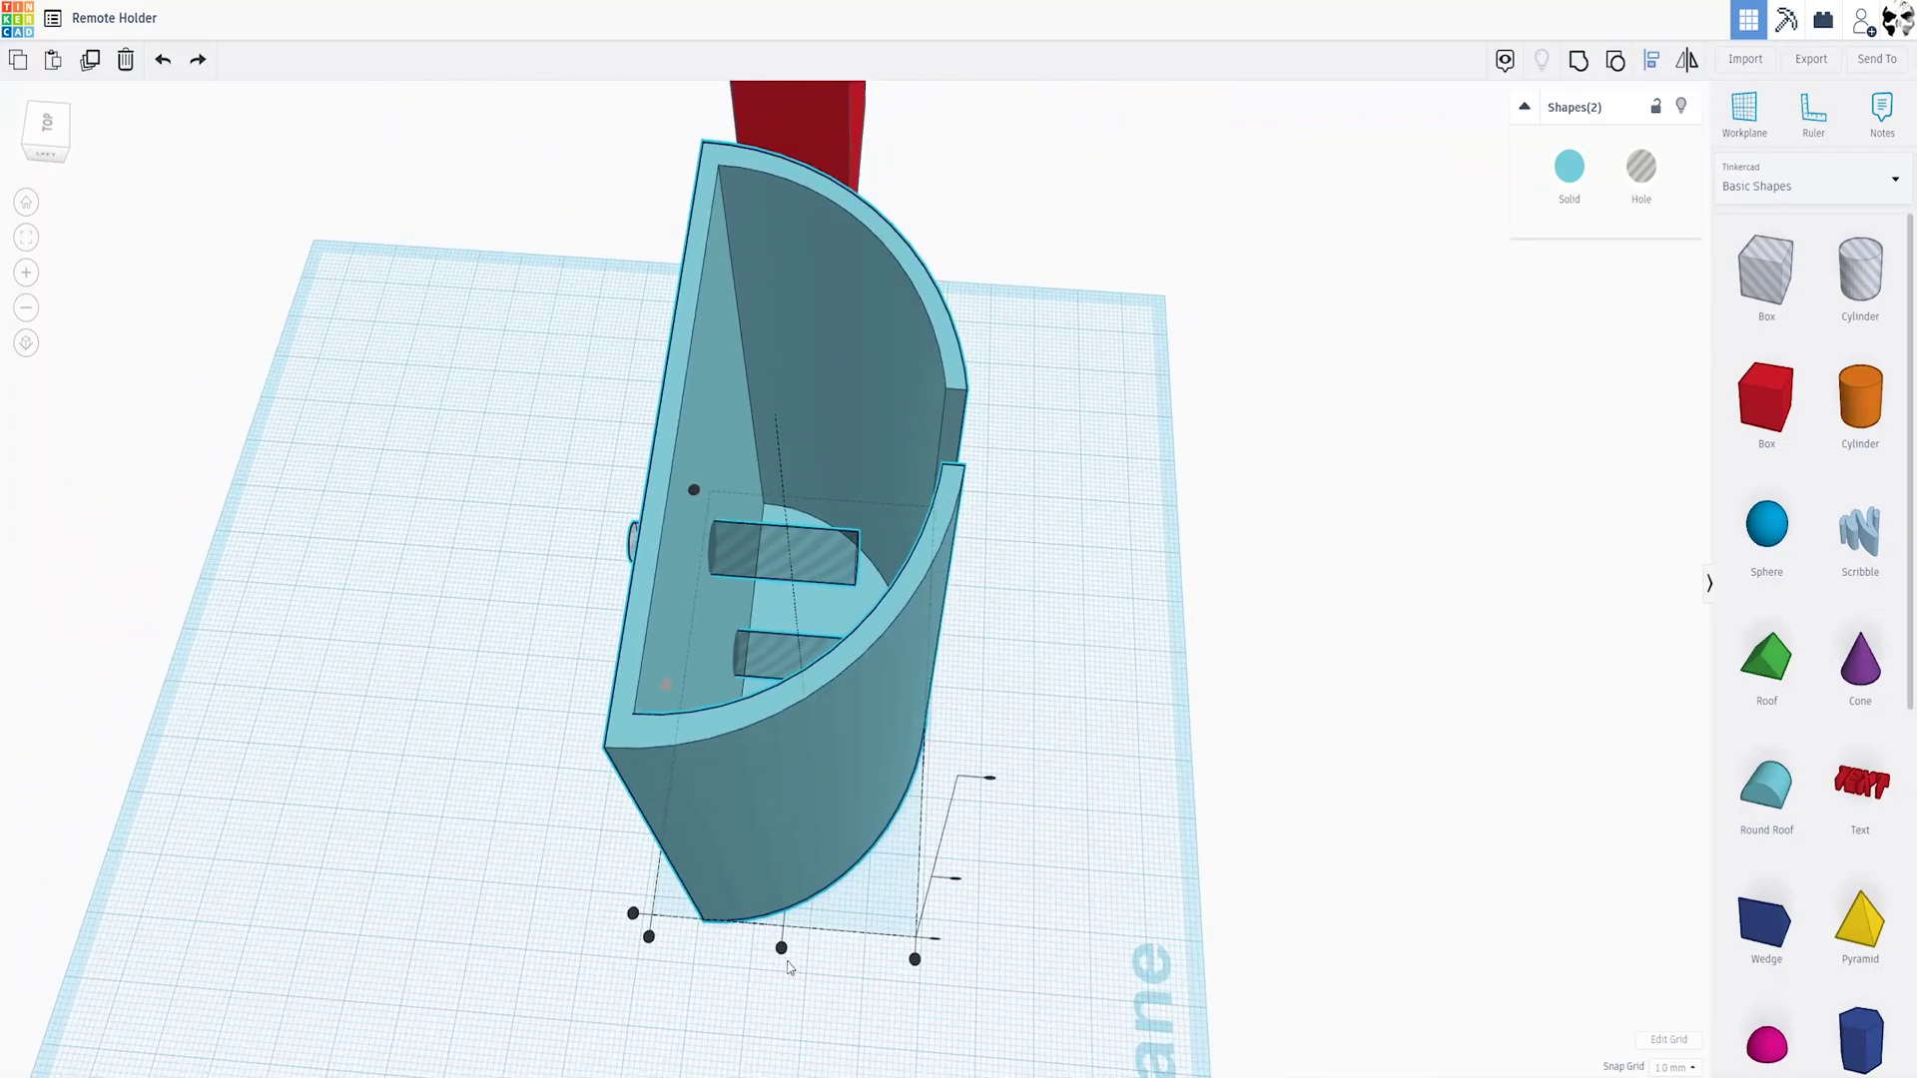
key(ctrl+y)
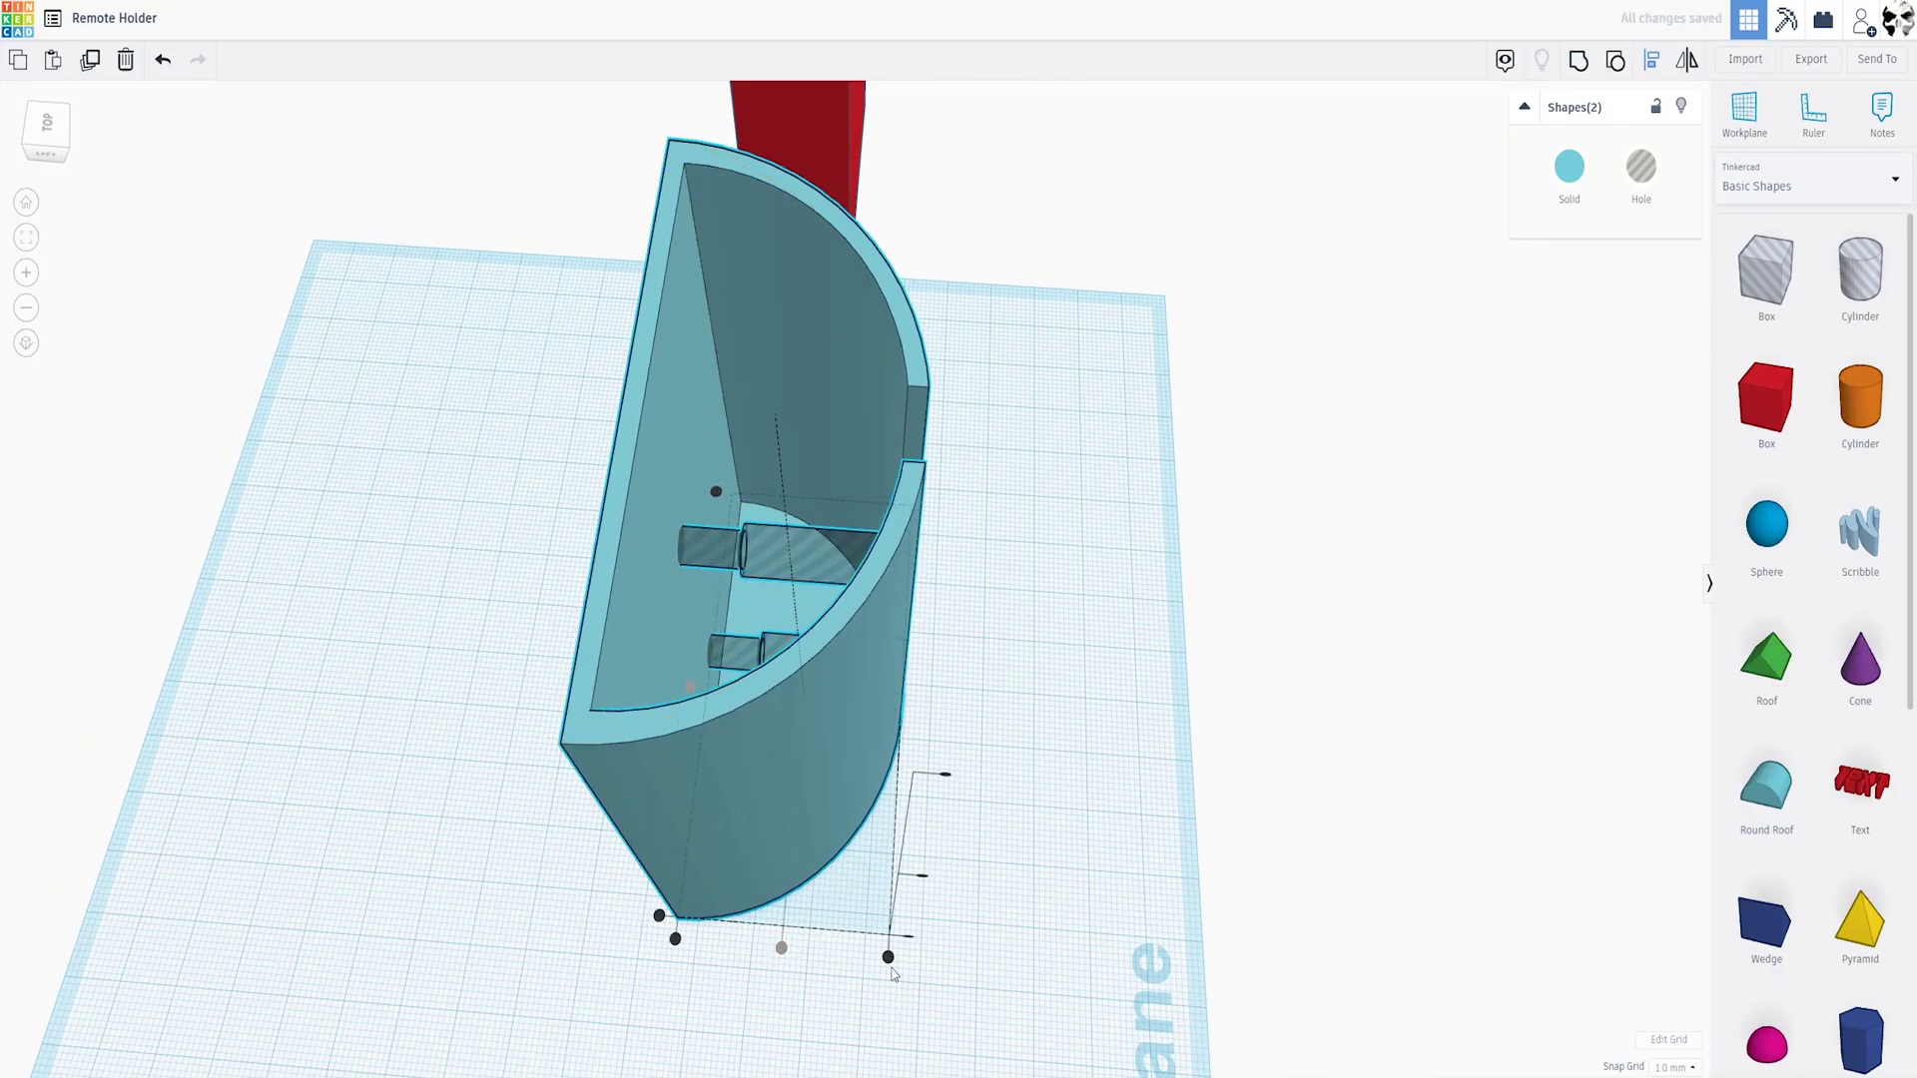
key(ctrl+z)
right_drag(1140, 840, 878, 857)
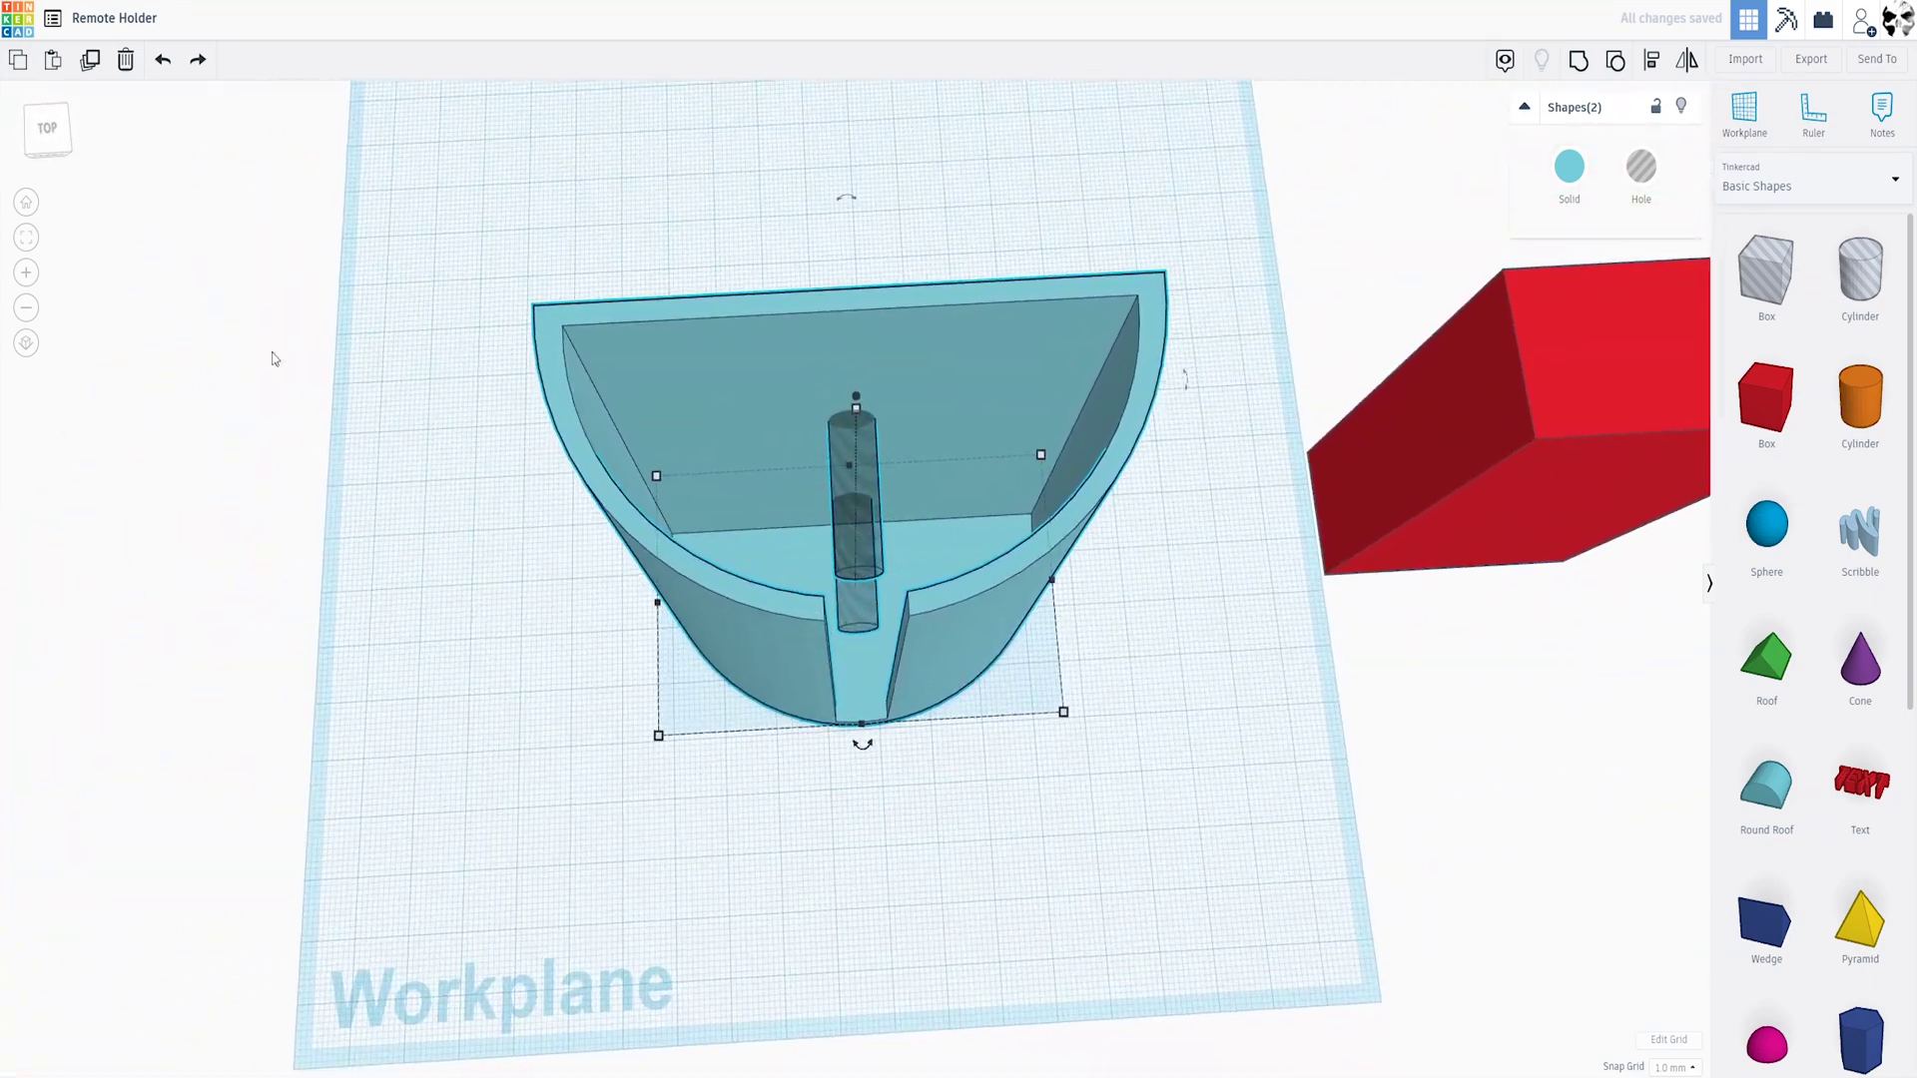
click(196, 64)
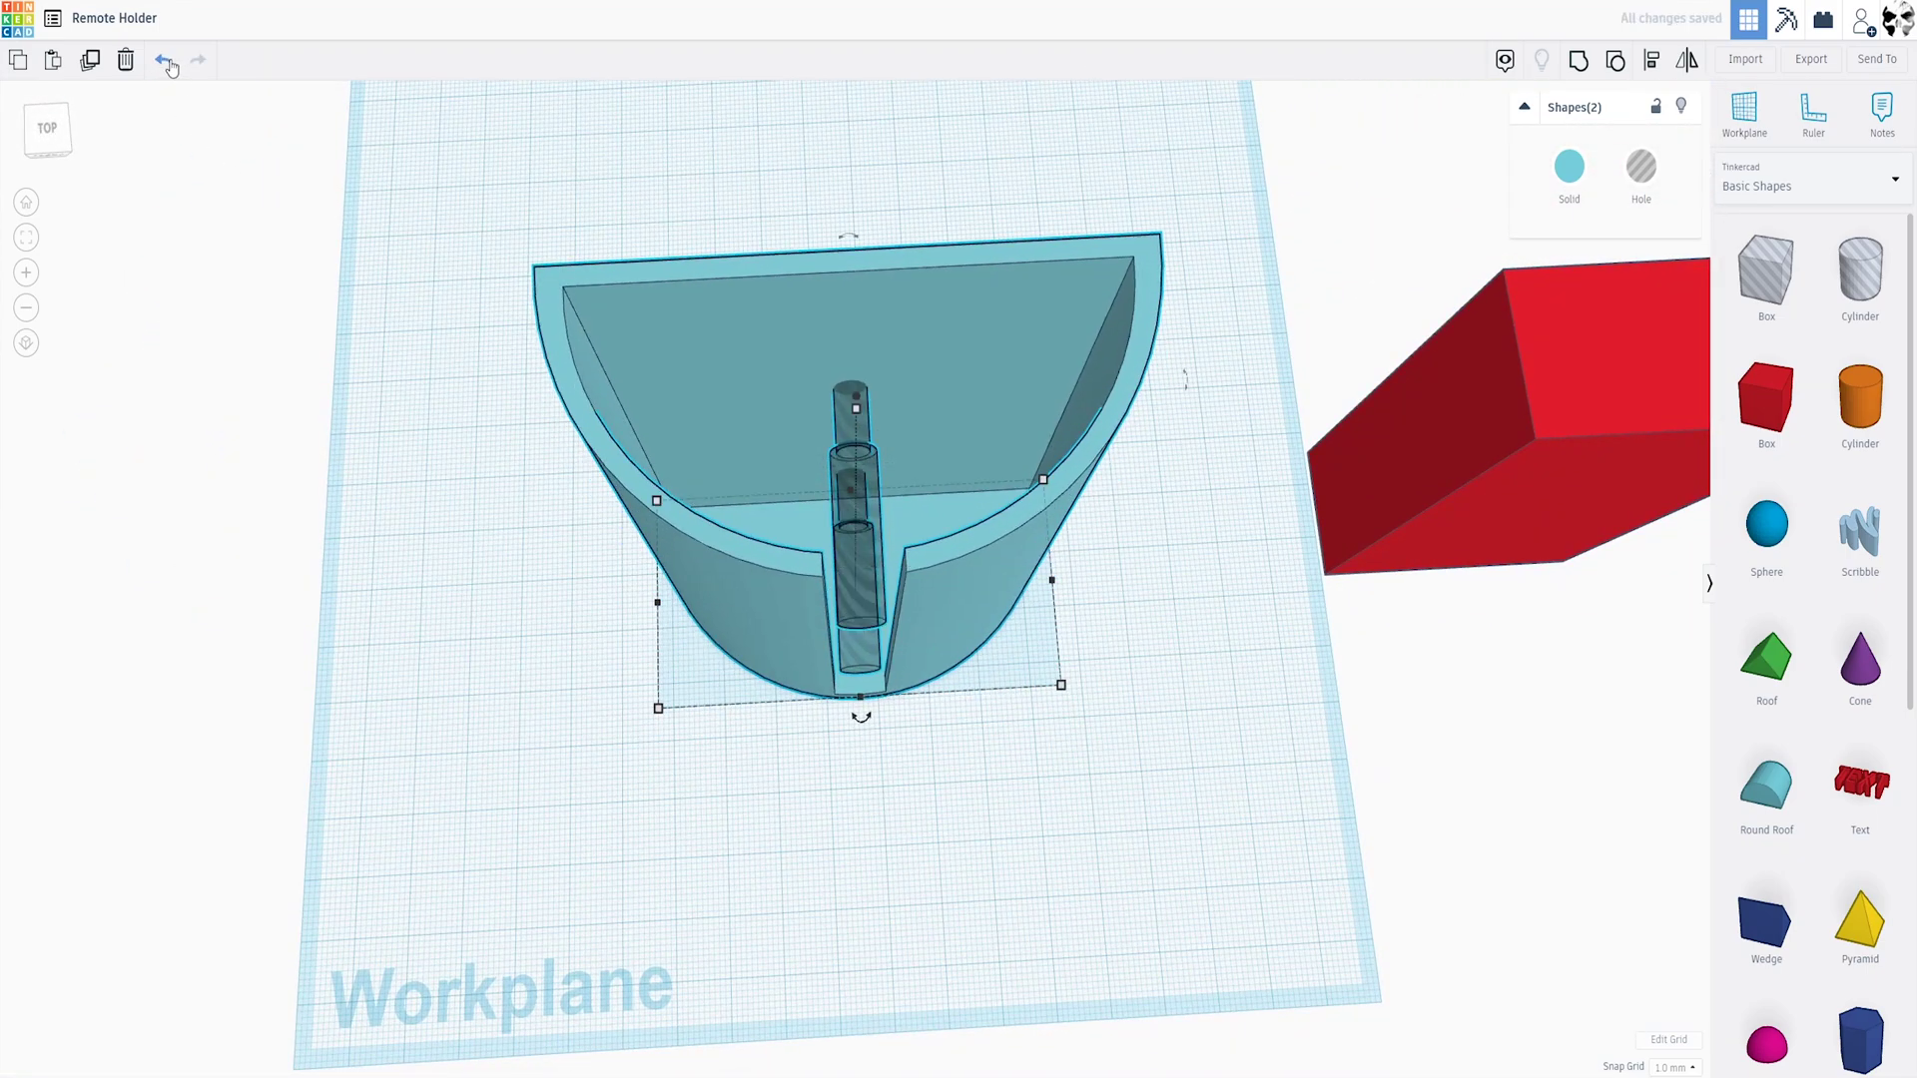
click(169, 64)
click(198, 64)
click(171, 66)
right_drag(939, 849, 939, 681)
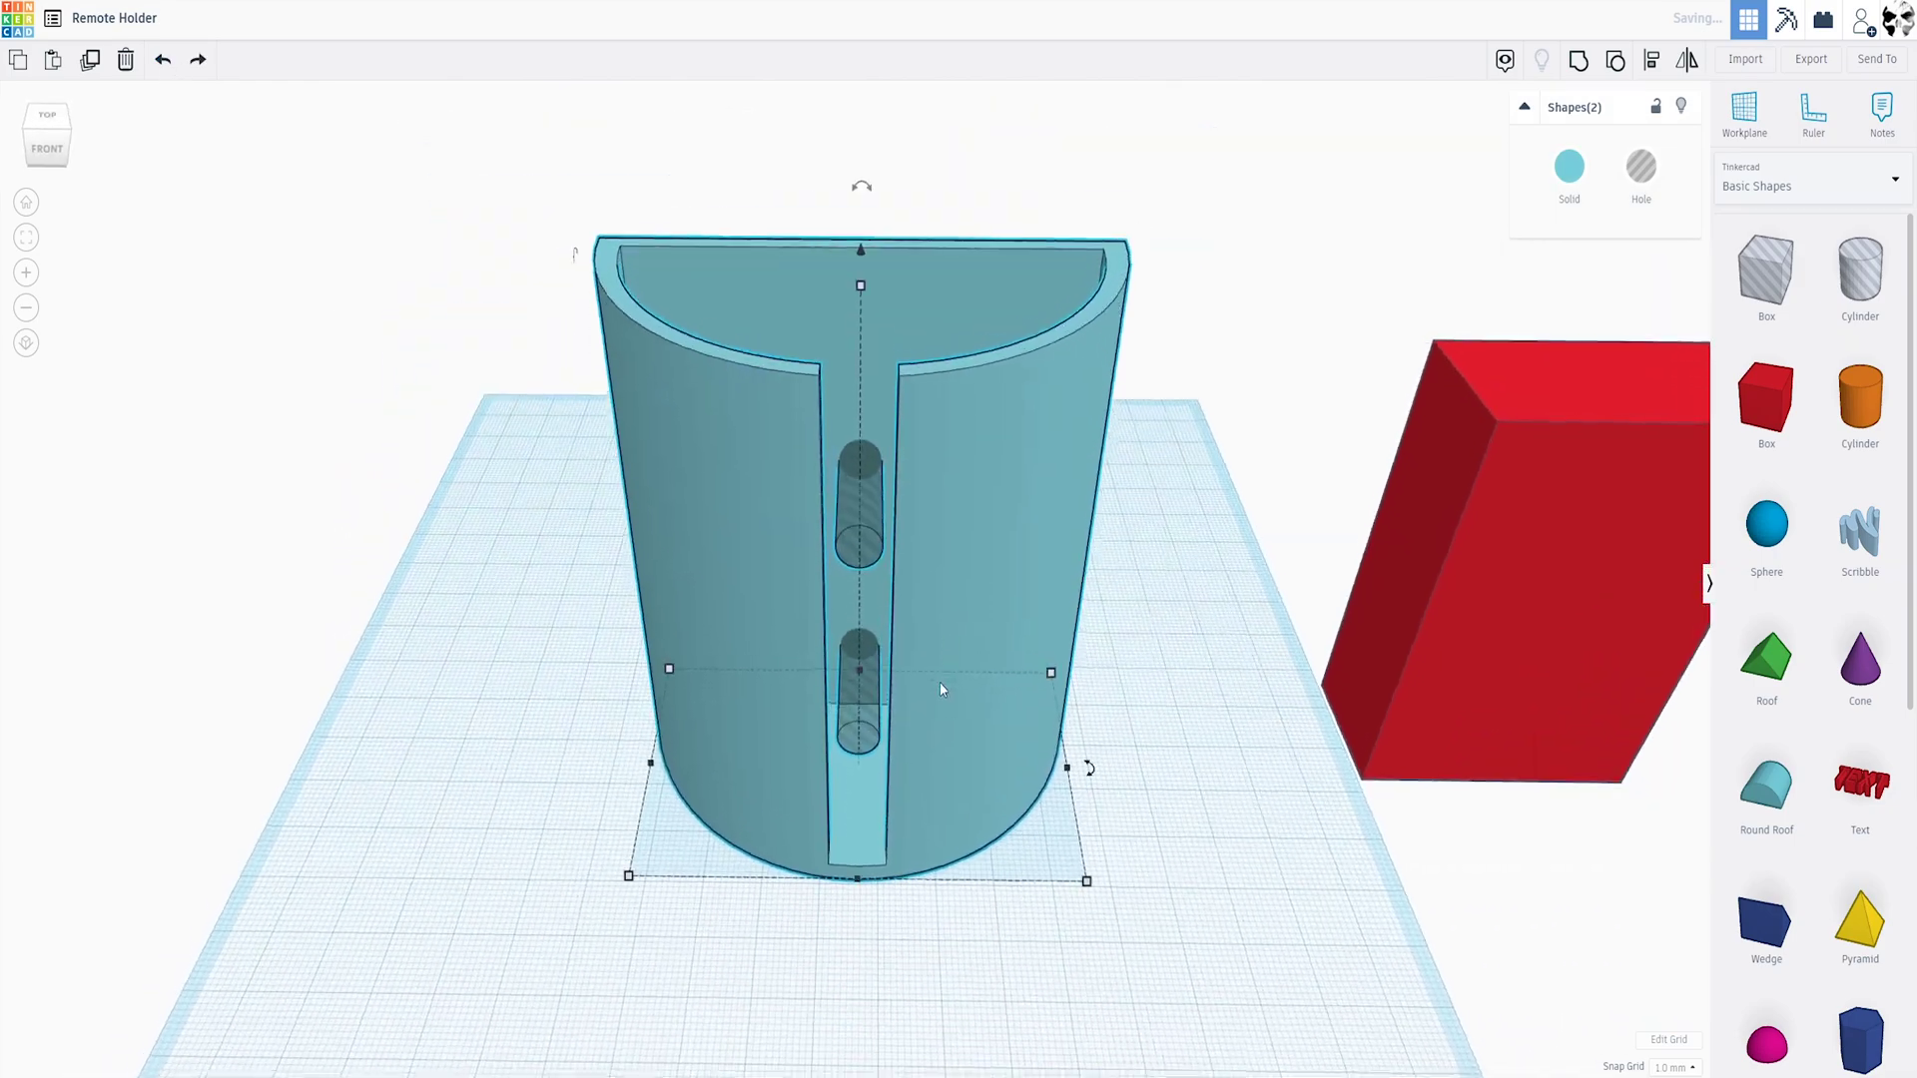
Group the screw holes with the holder to cut them through the back wall, and inspect the stepped openings
key(ctrl+y)
scroll(932, 717, up, 8)
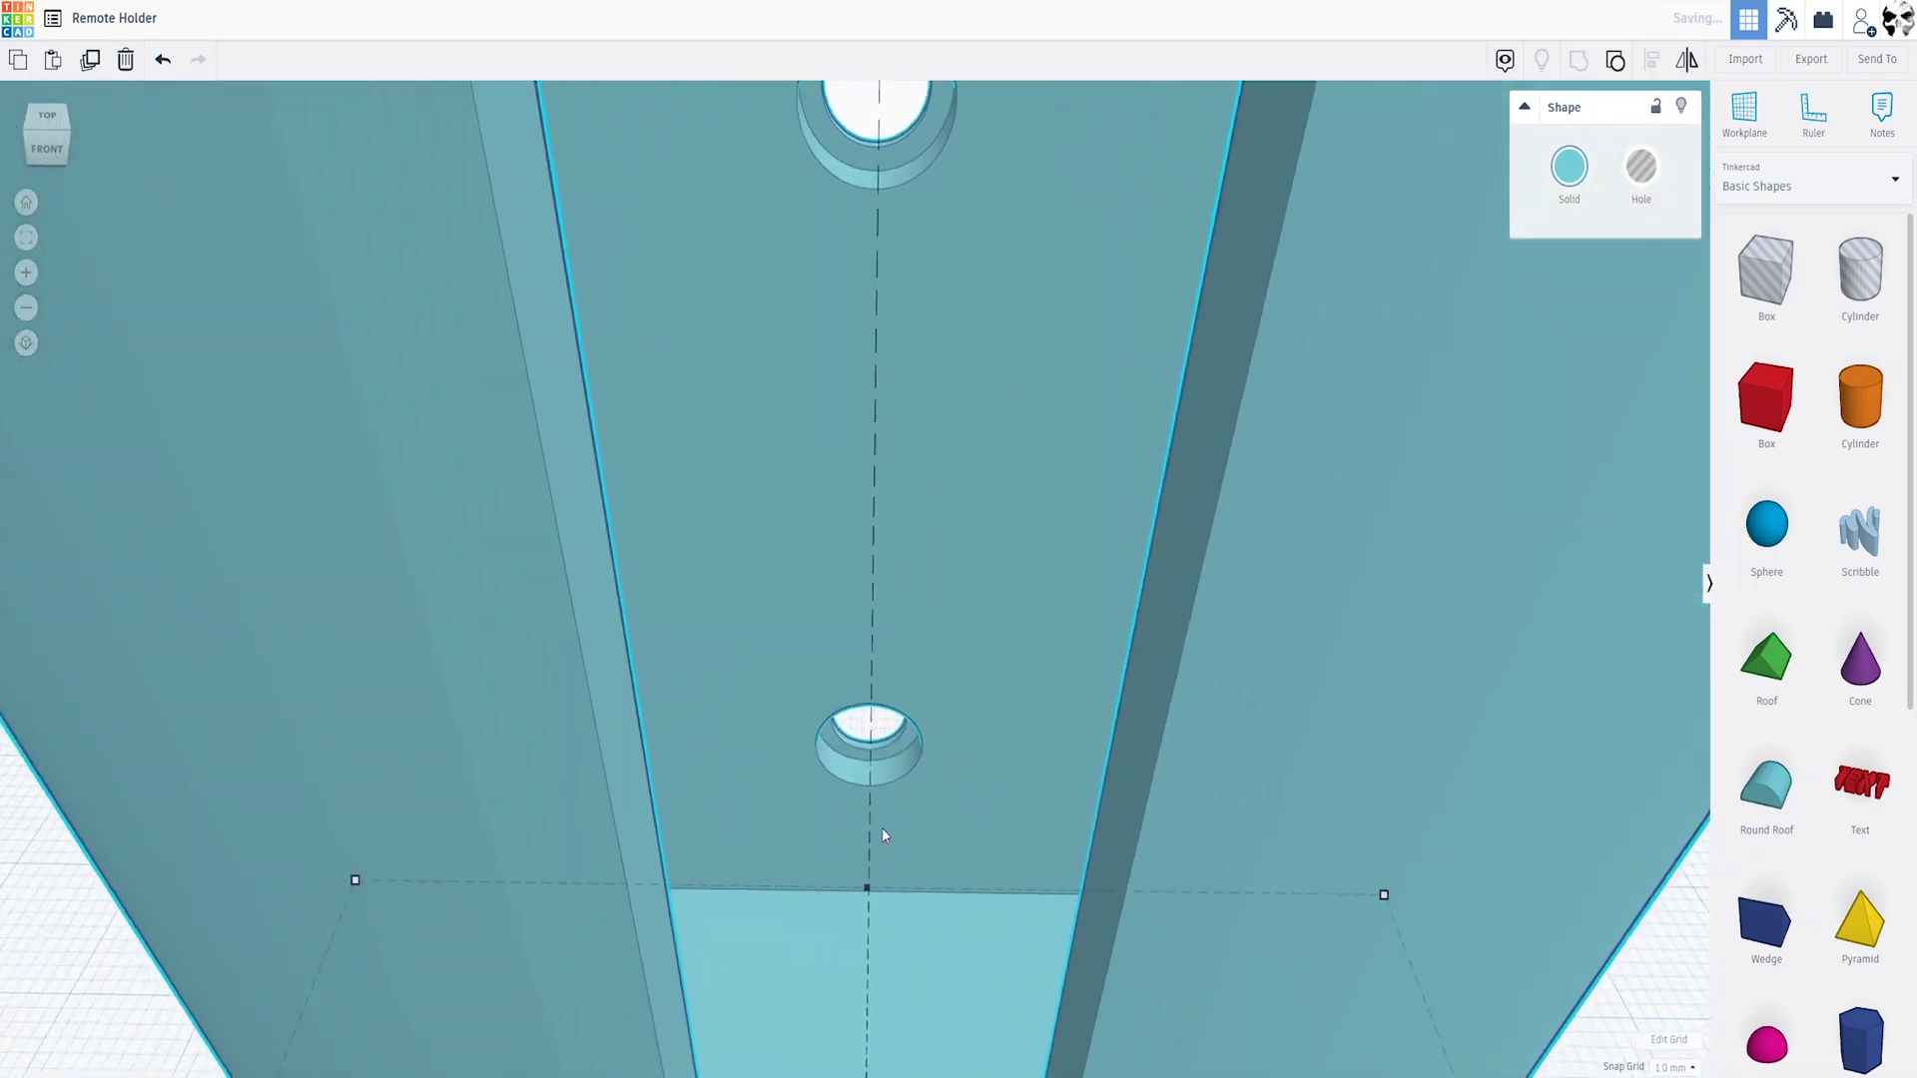
mouse_move(883, 835)
right_down()
mouse_move(890, 758)
mouse_move(880, 809)
right_up()
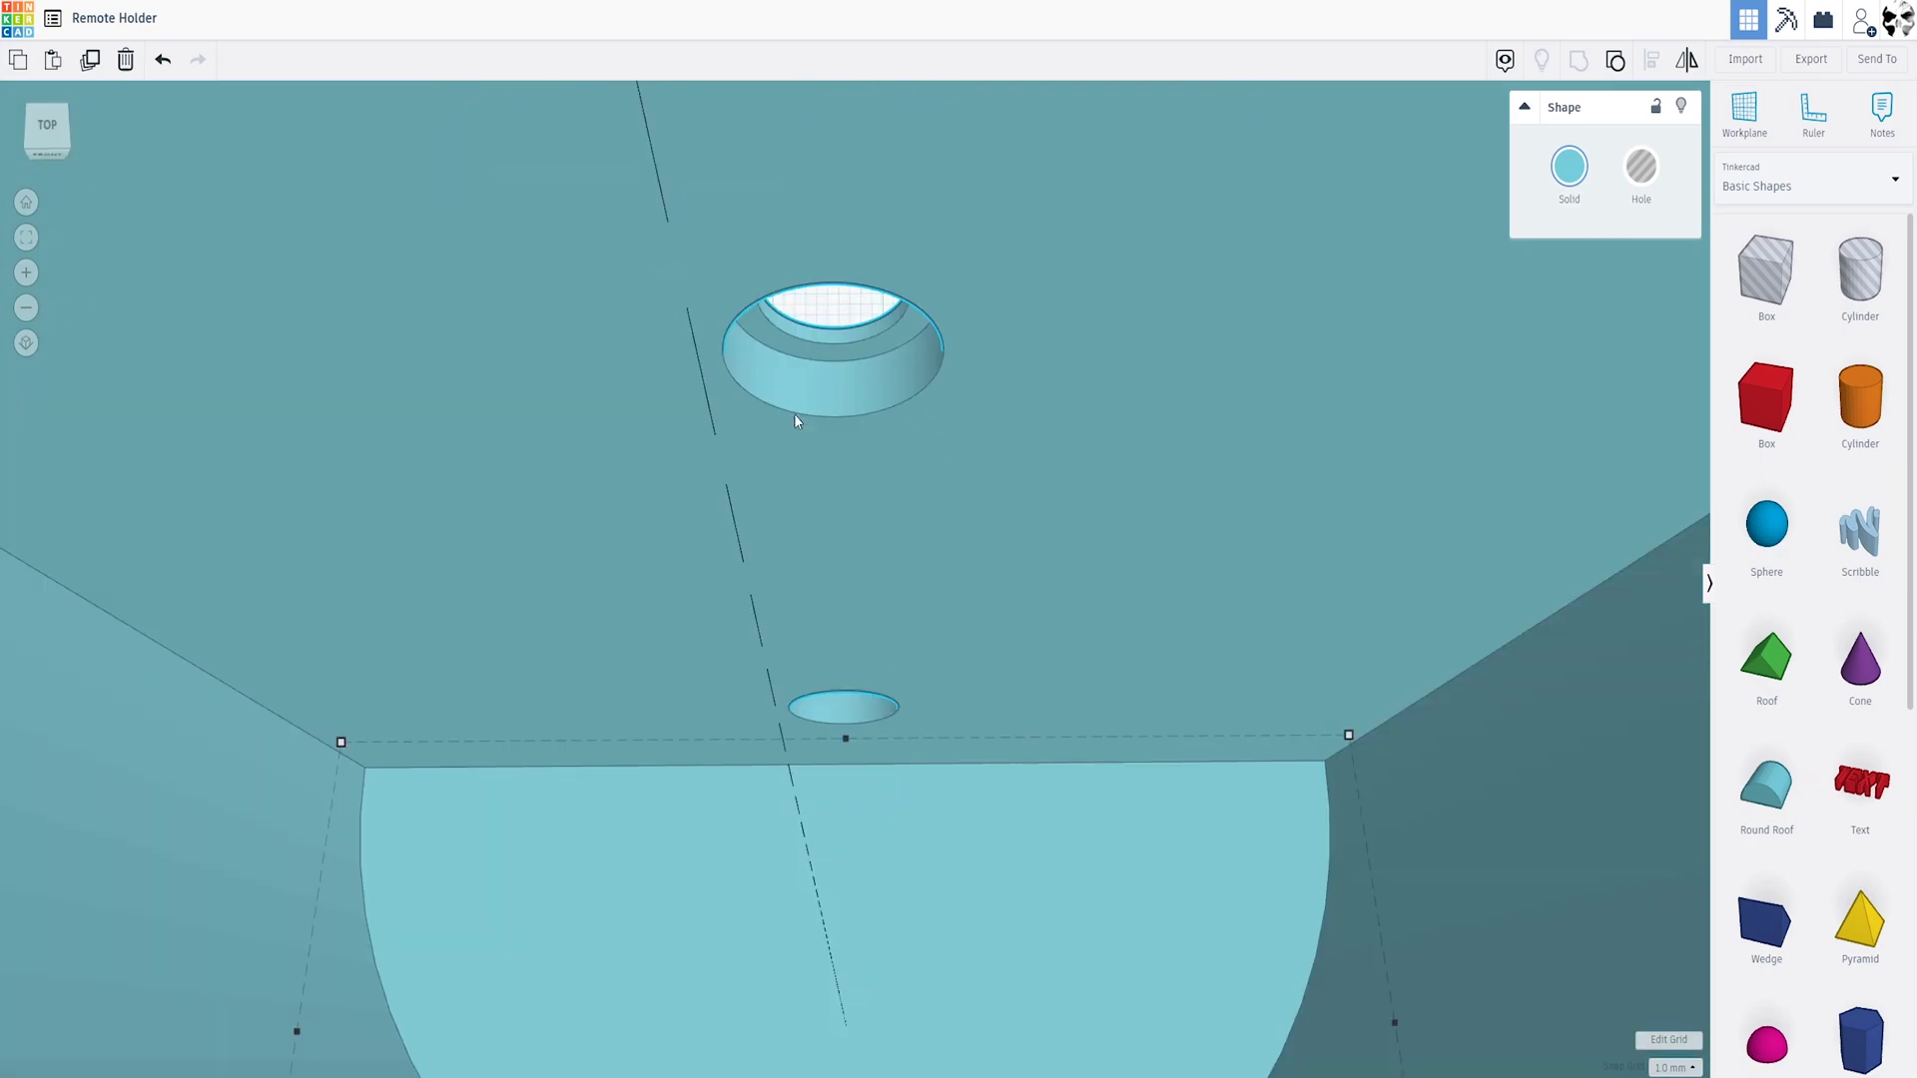
scroll(902, 713, down, 8)
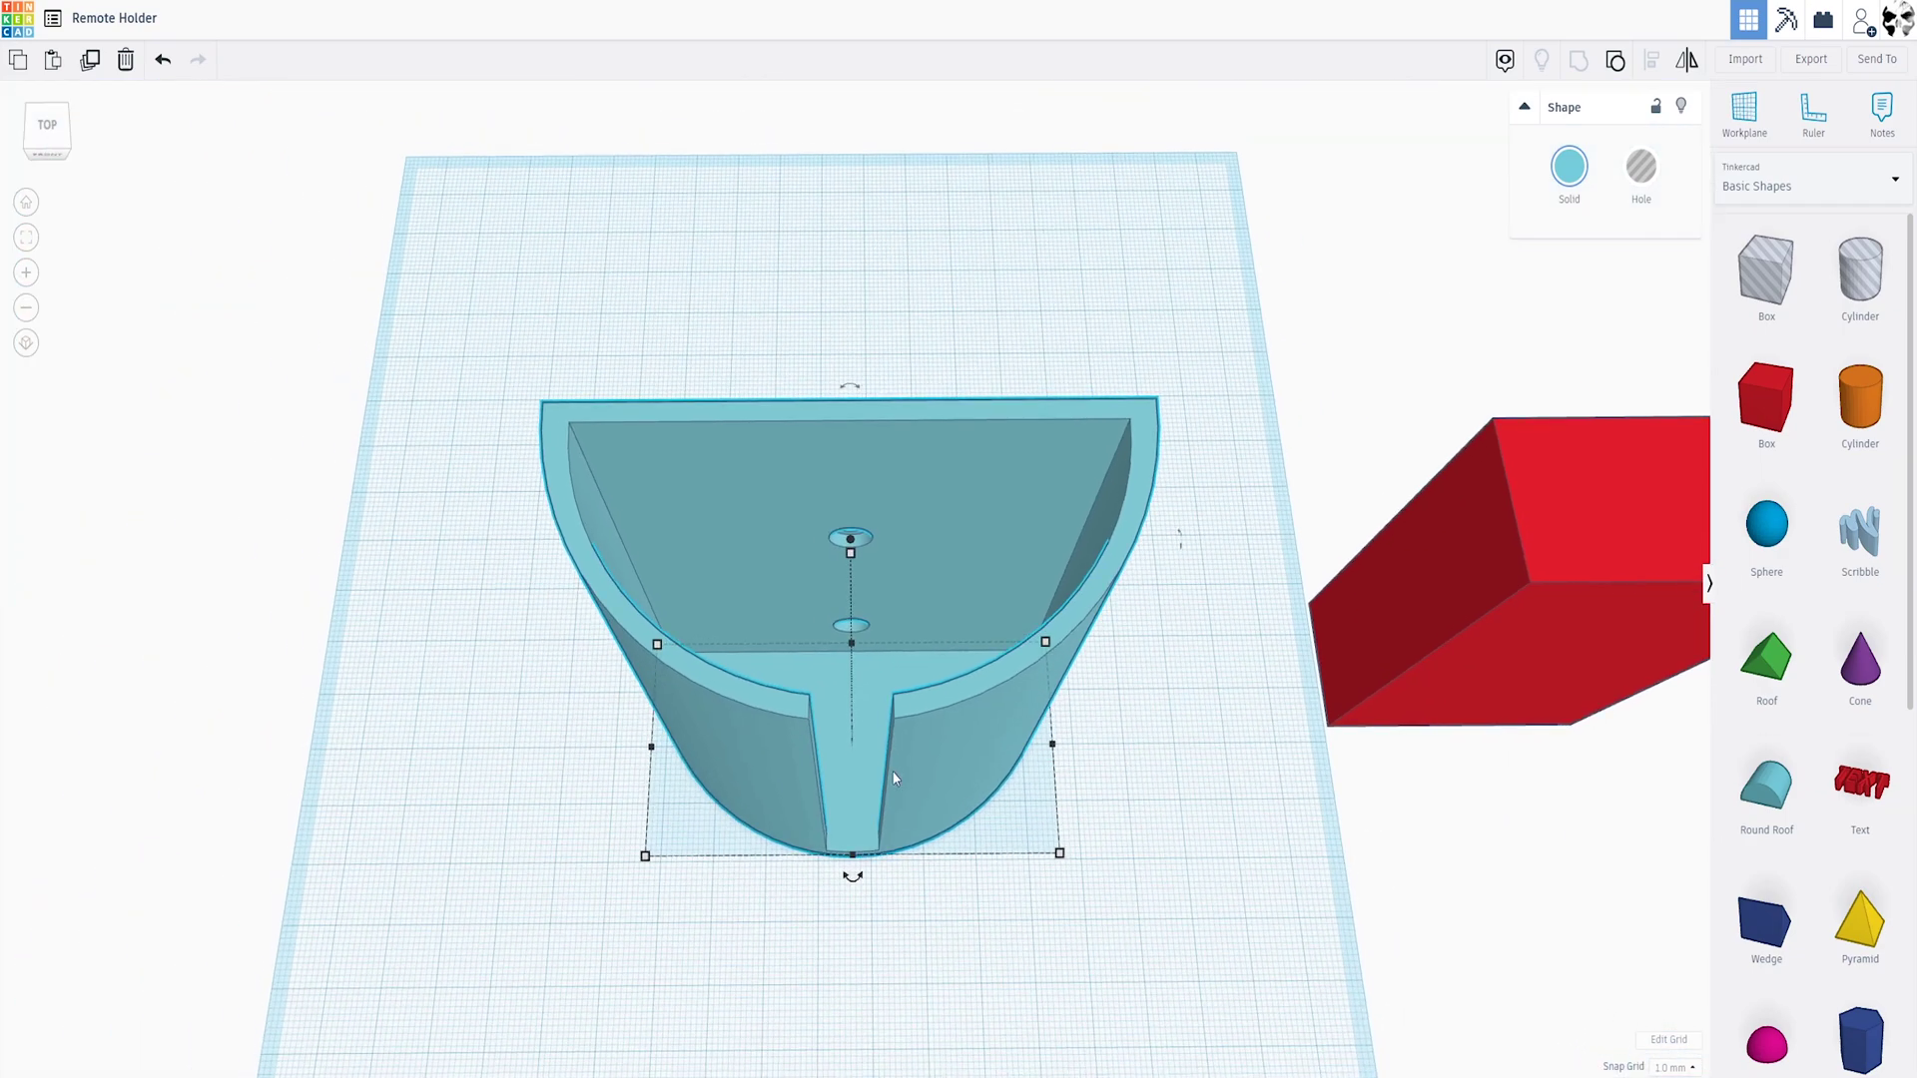
right_drag(895, 781, 921, 767)
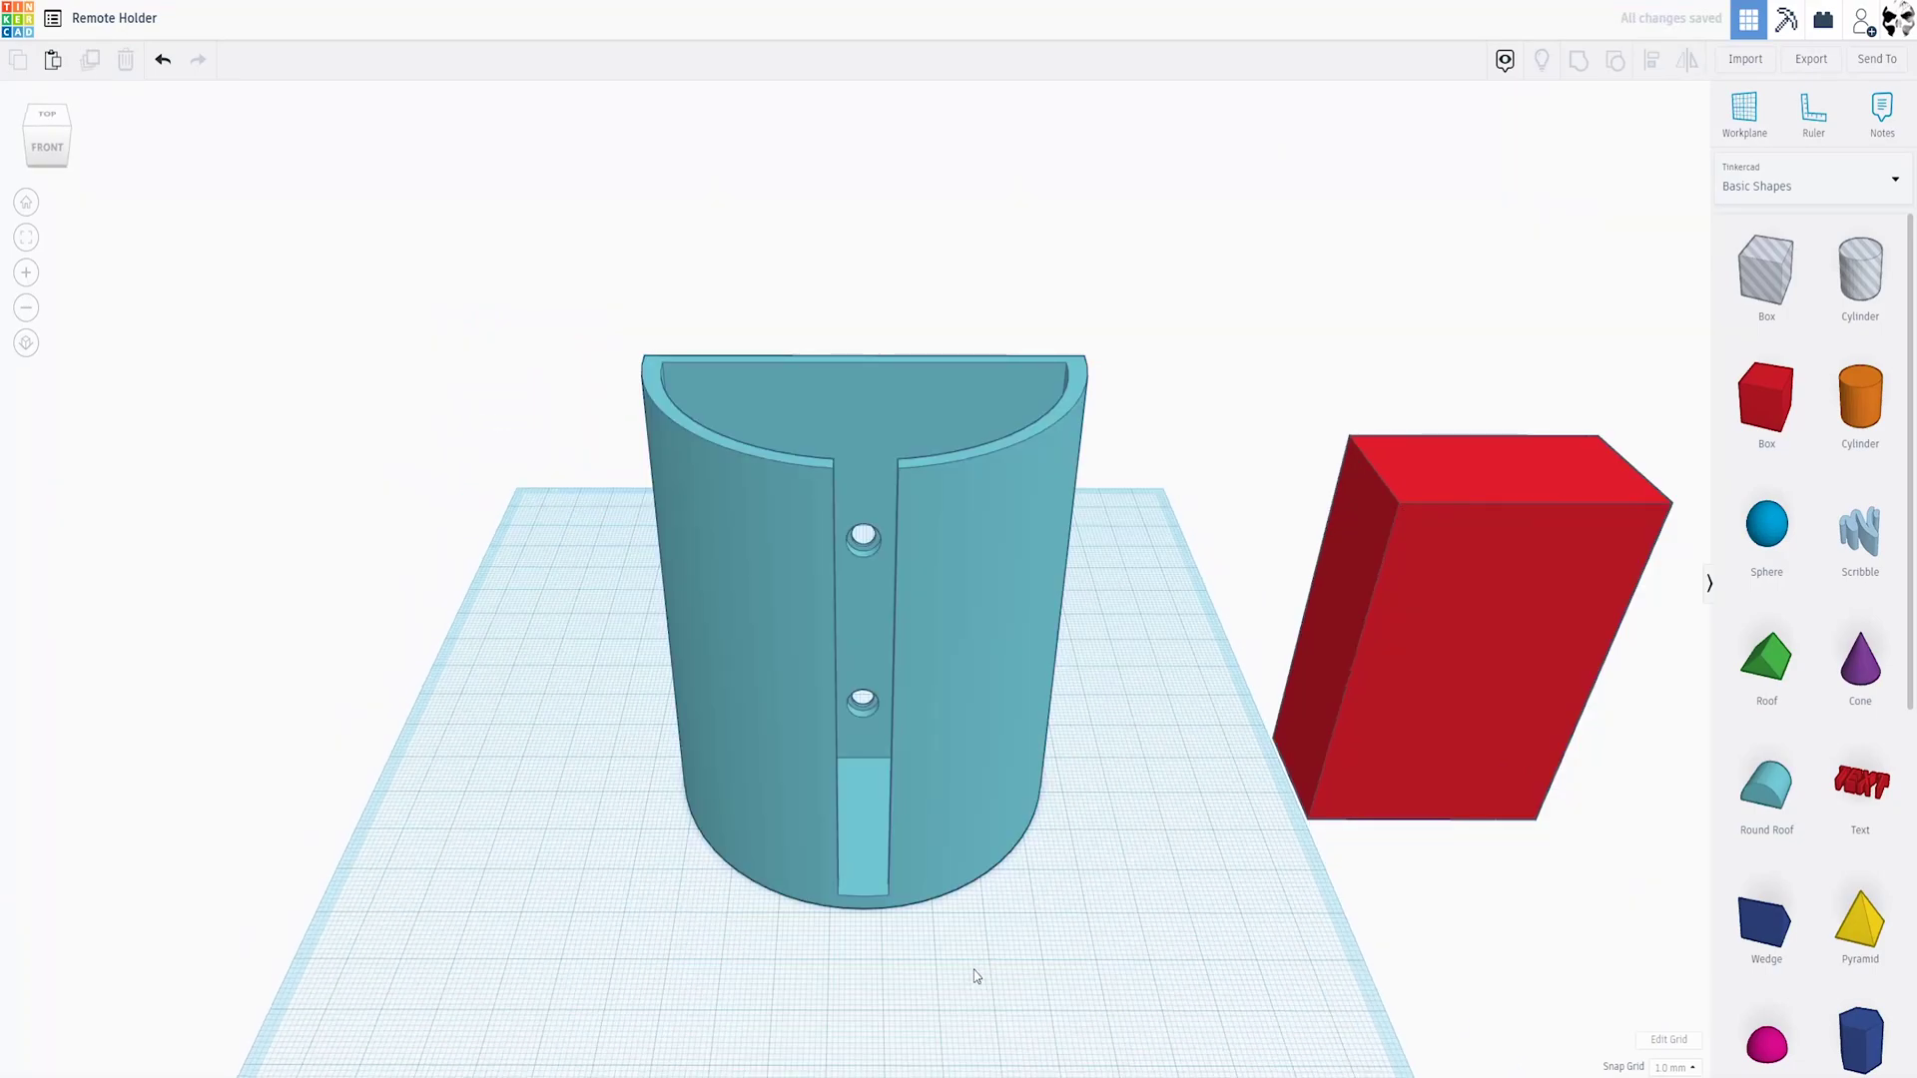
right_drag(685, 720, 900, 902)
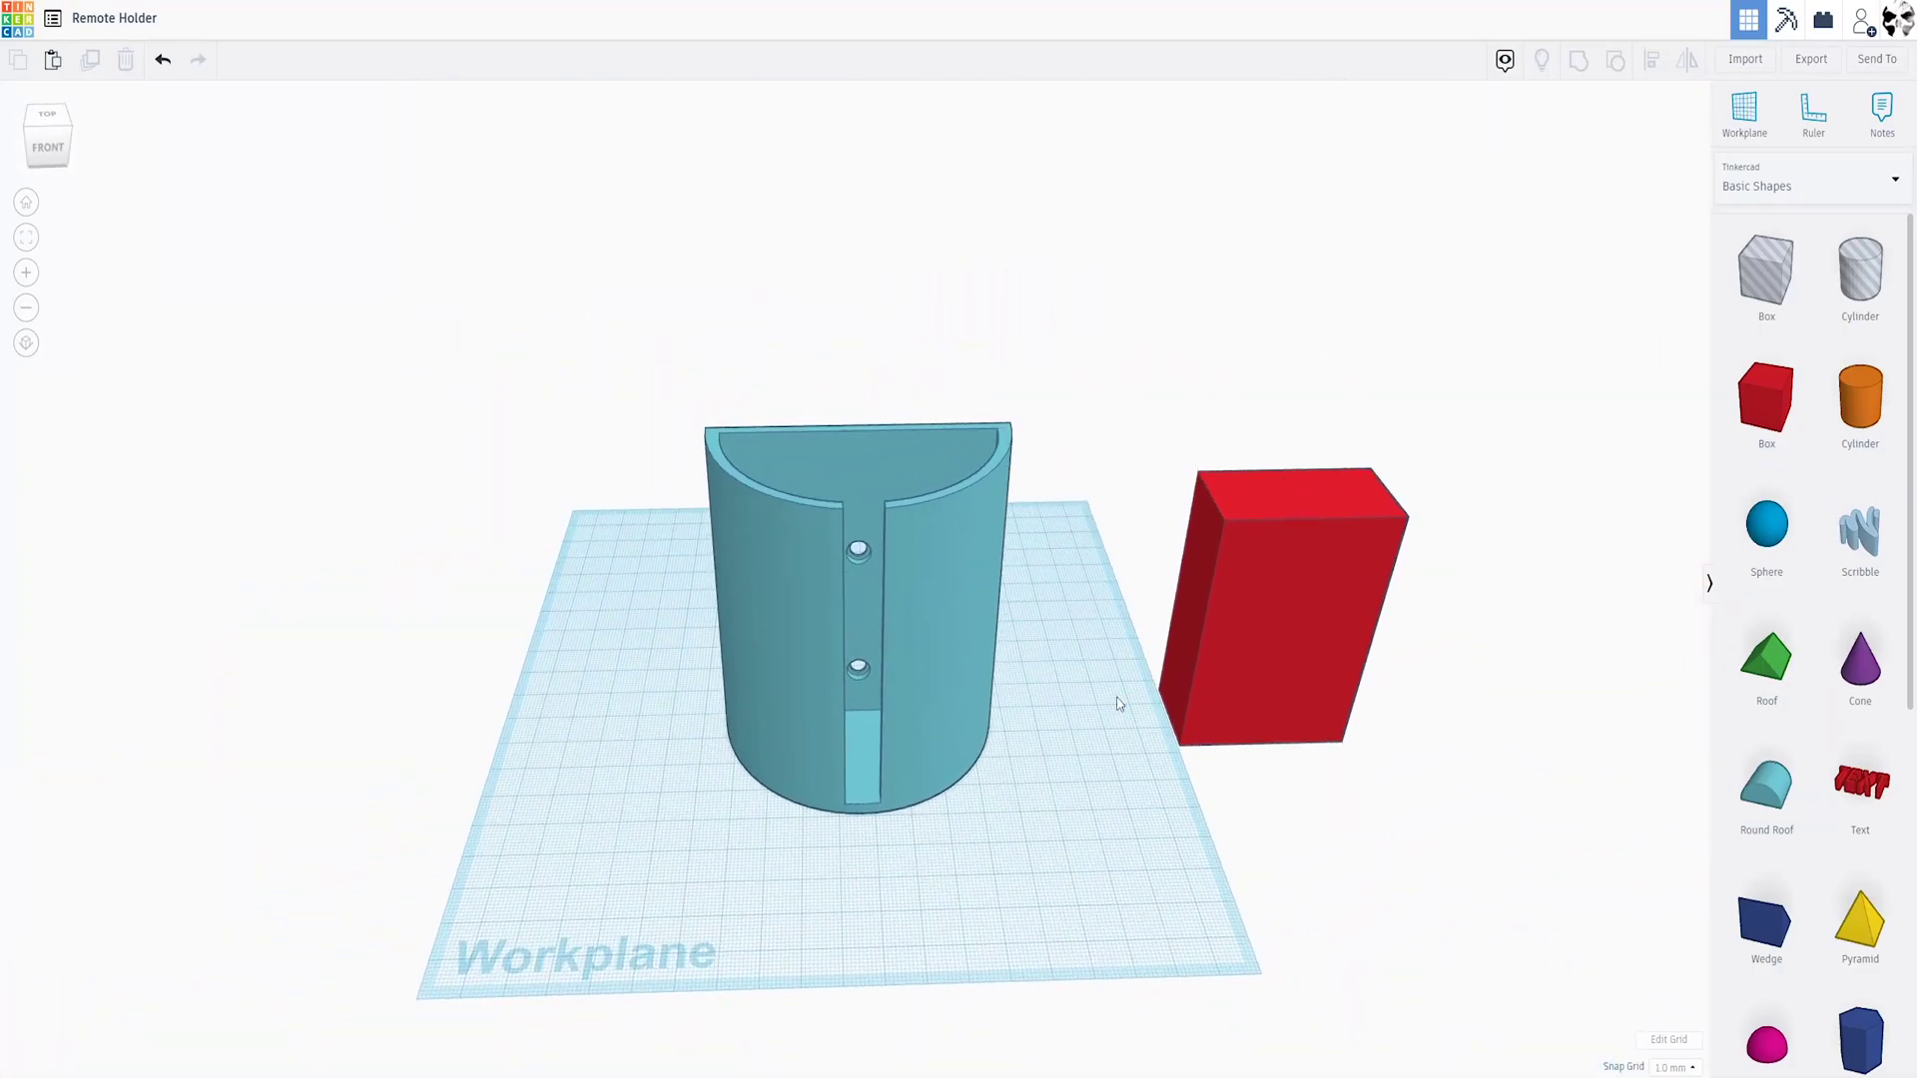
Add a hole box to the workplane and enlarge it until it encloses the whole holder
drag(1762, 284, 755, 885)
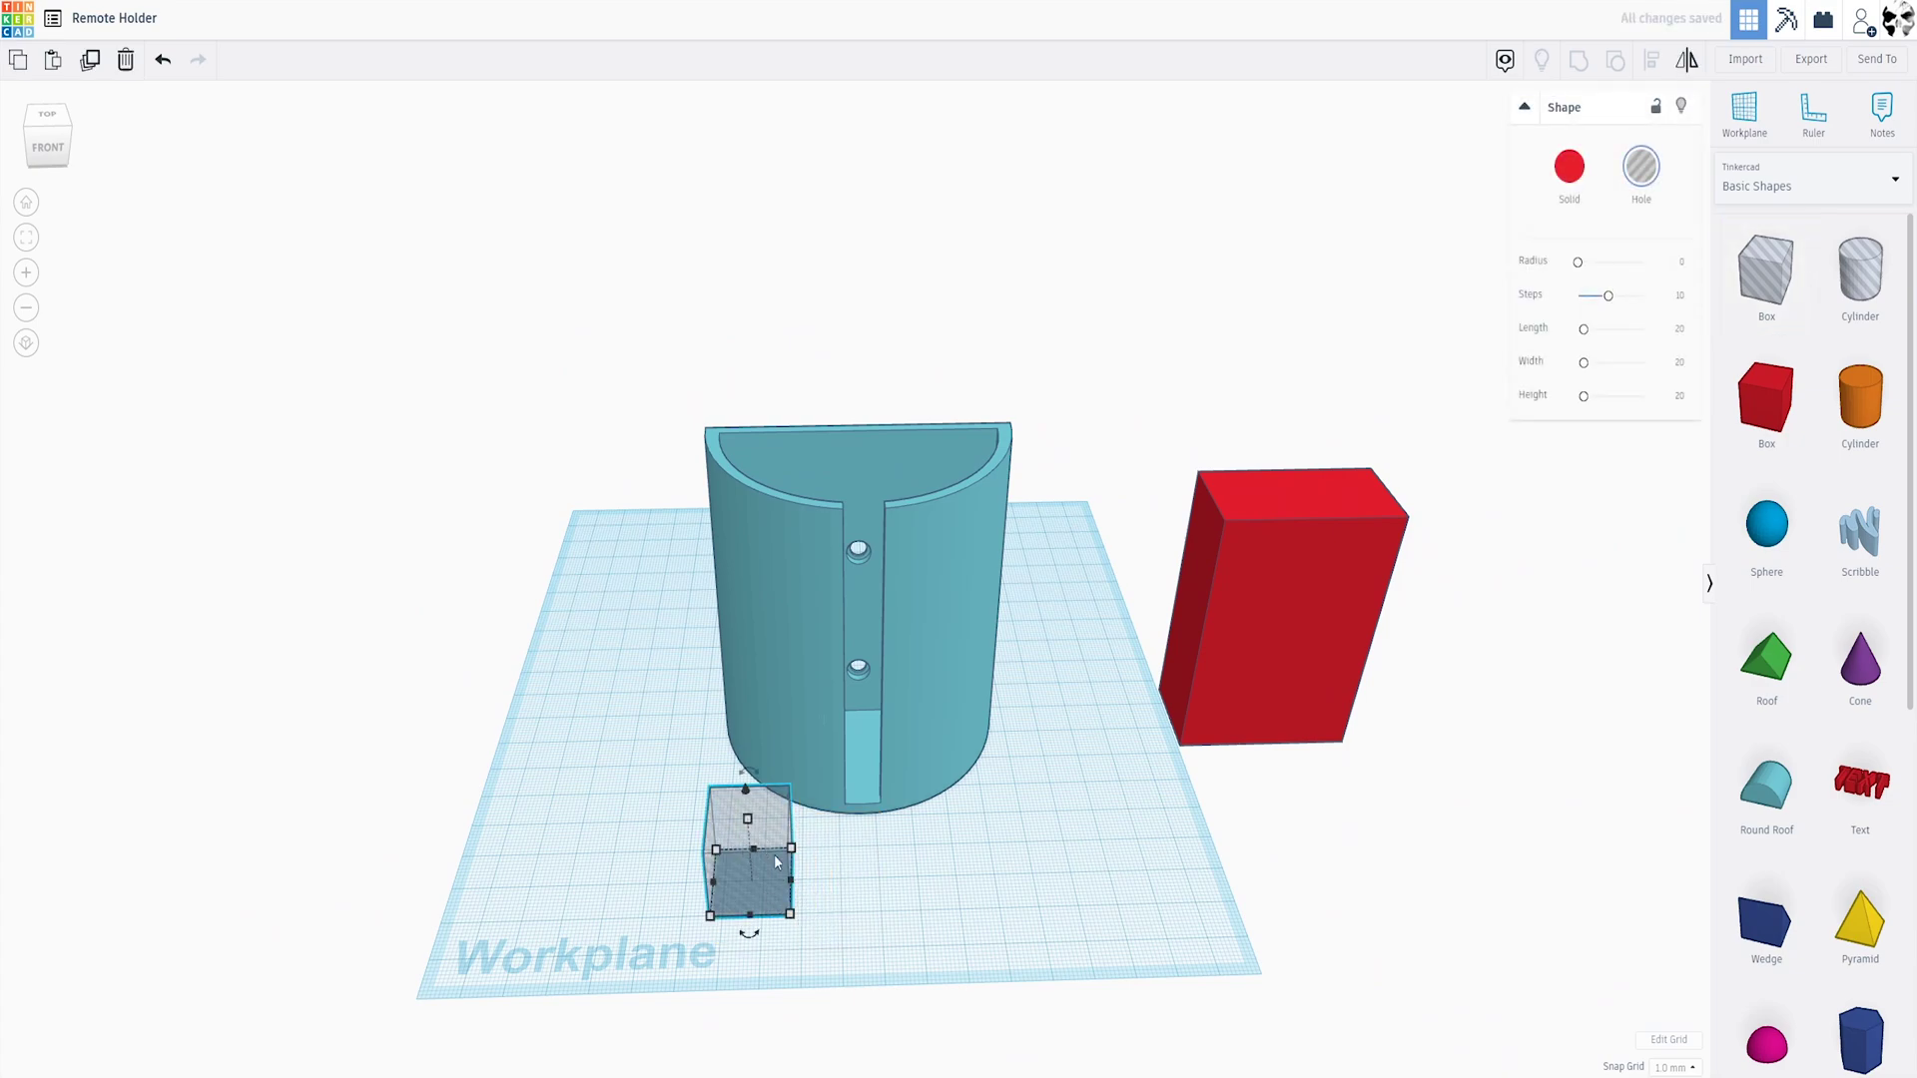
shift+drag(746, 819, 719, 402)
drag(769, 783, 880, 687)
scroll(878, 686, up, 2)
click(479, 829)
right_drag(480, 829, 854, 675)
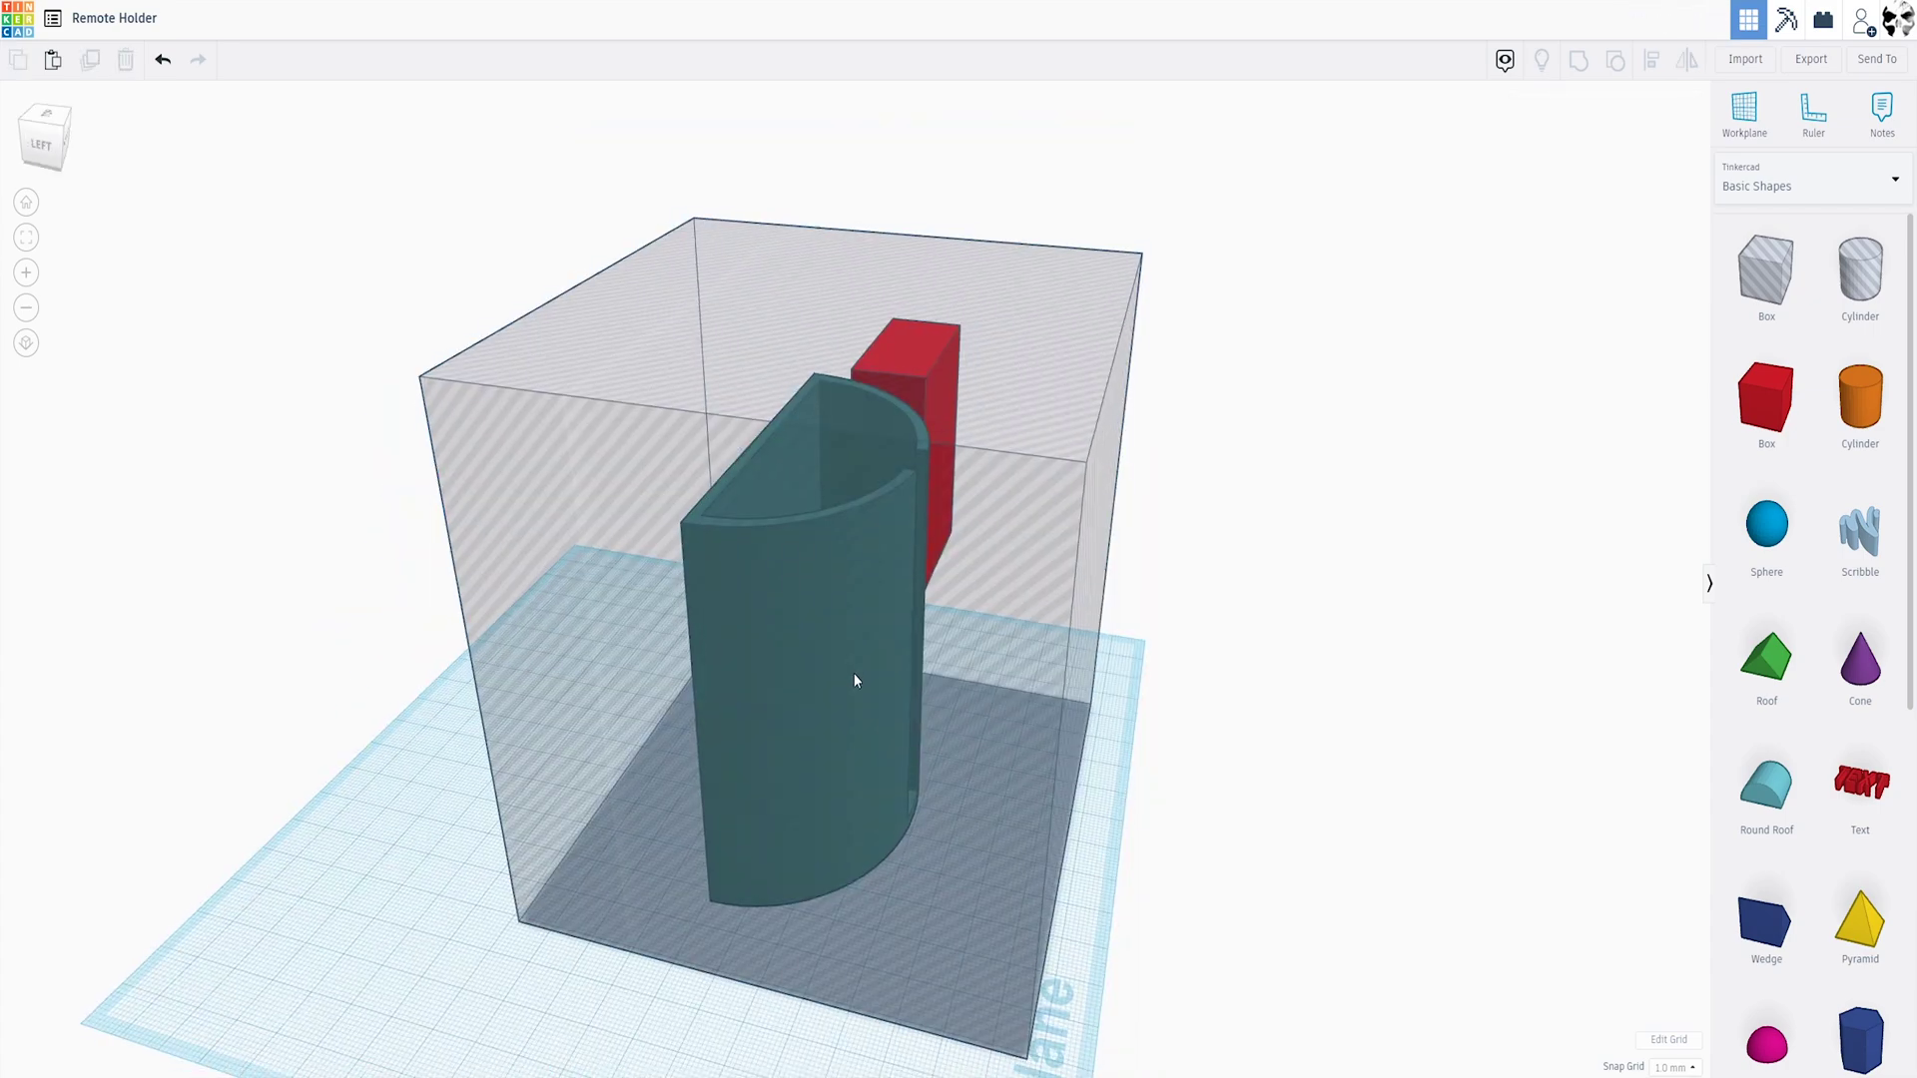
scroll(856, 675, down, 2)
Raise the large hole box 64 mm and tilt it so it slopes down toward the holder's front
click(892, 463)
drag(839, 337, 840, 72)
scroll(891, 157, down, 3)
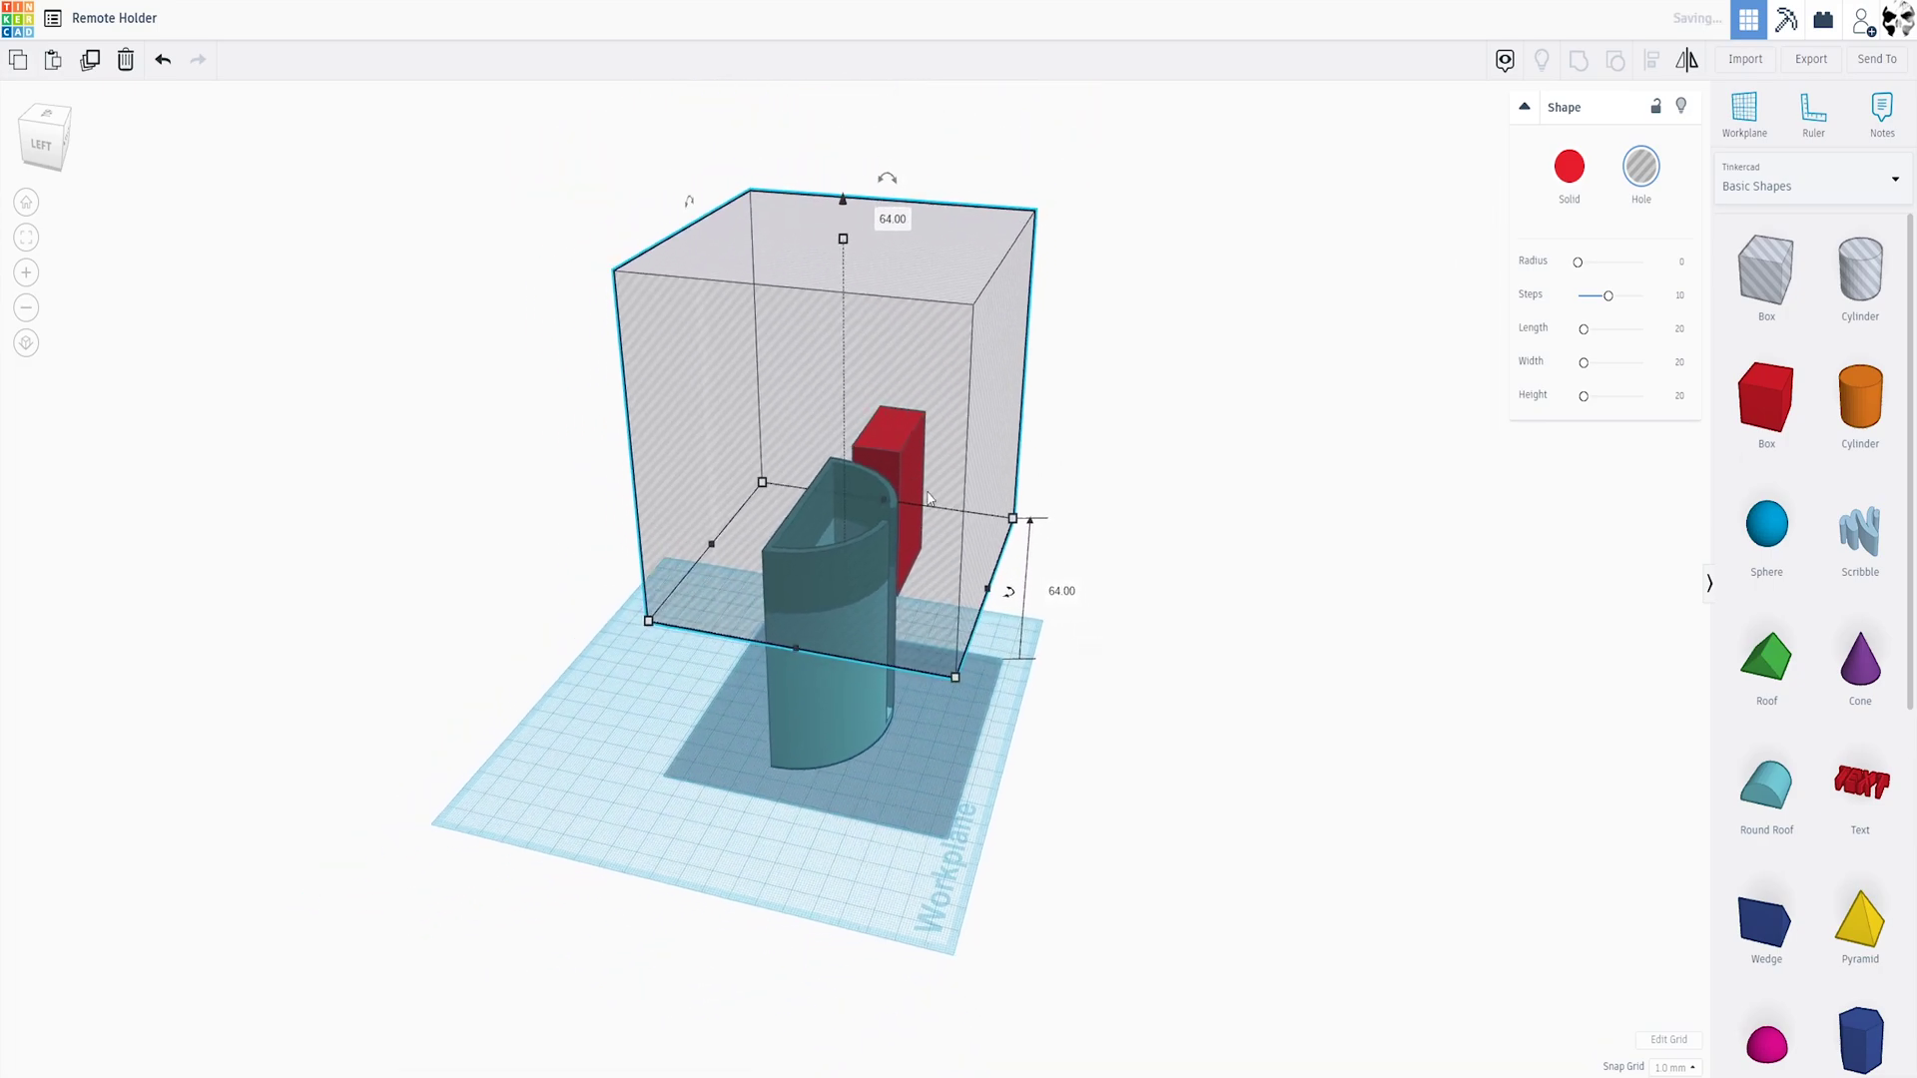
drag(884, 223, 927, 246)
right_drag(924, 665, 1033, 601)
right_drag(875, 497, 1099, 639)
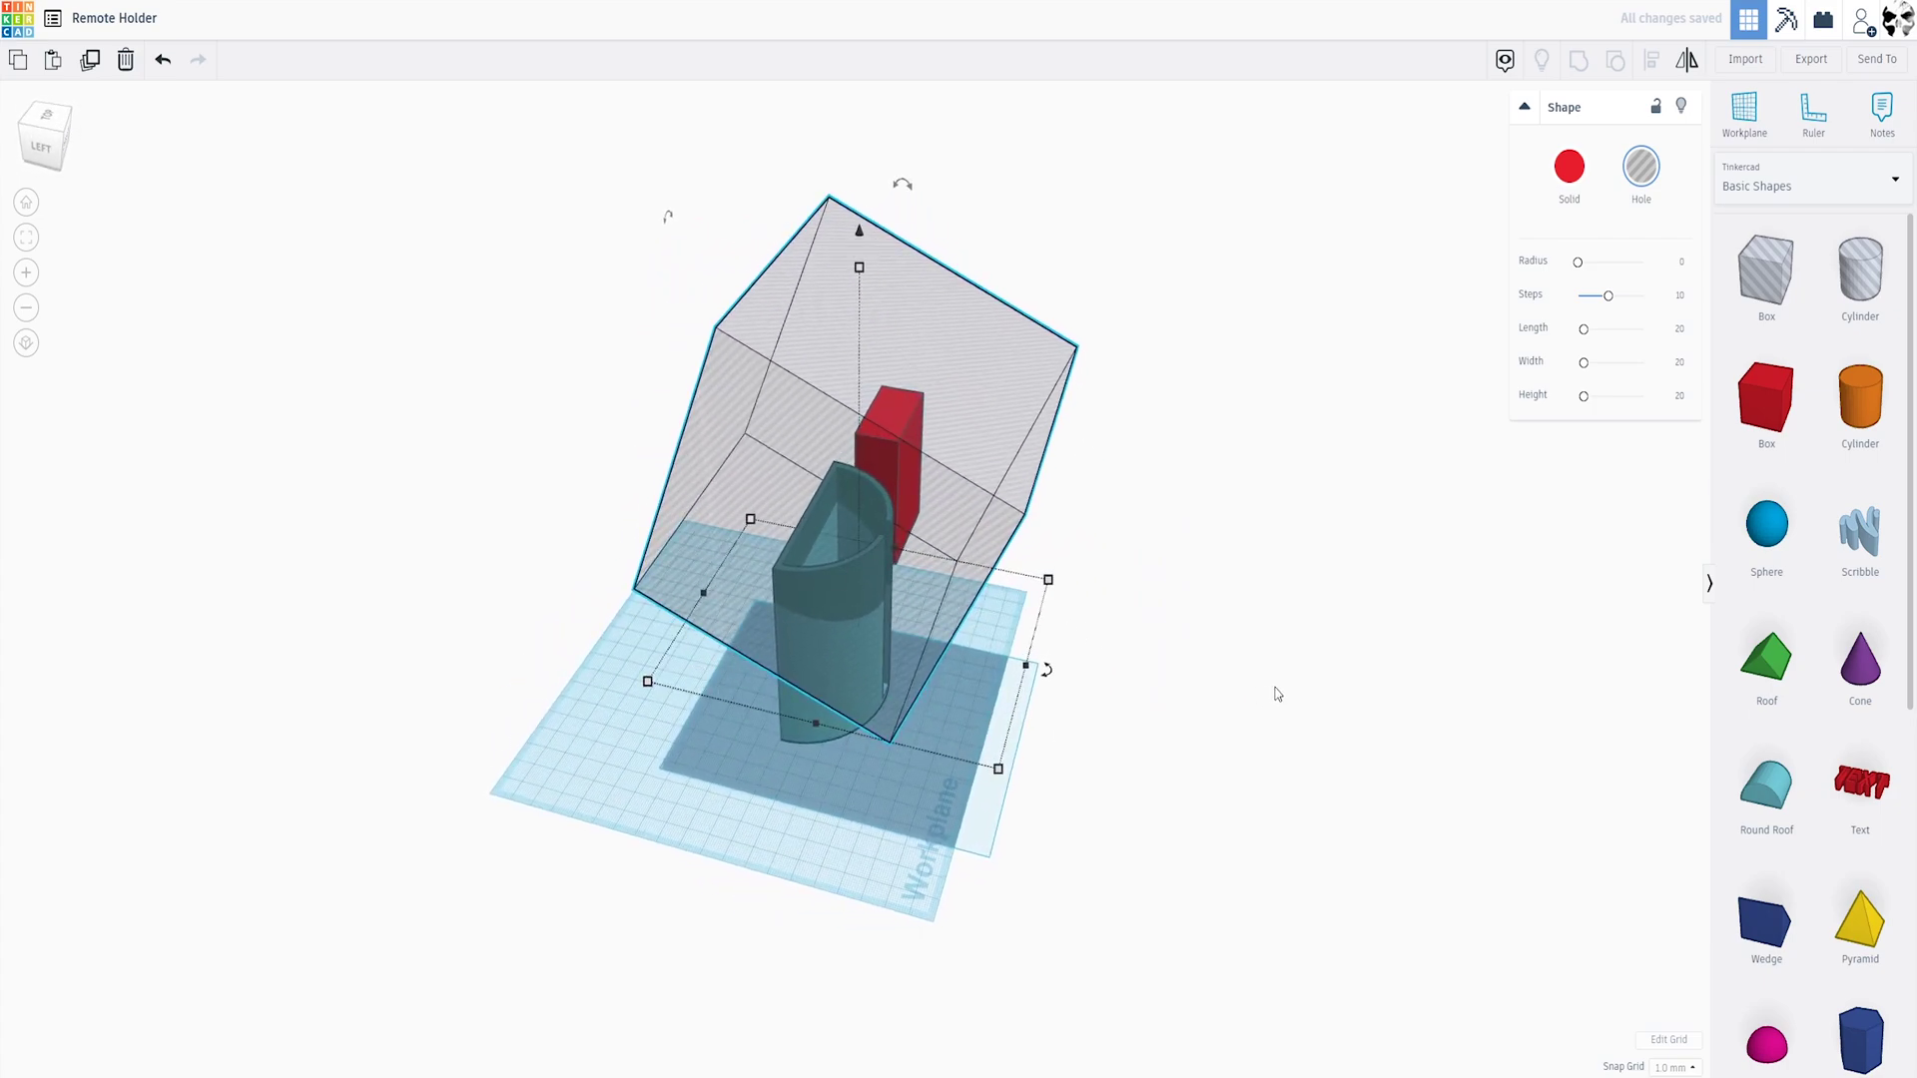
Group the tilted hole box with the holder to cut its upper rim at a forward slope
right_drag(1275, 687, 1012, 822)
shift+click(788, 559)
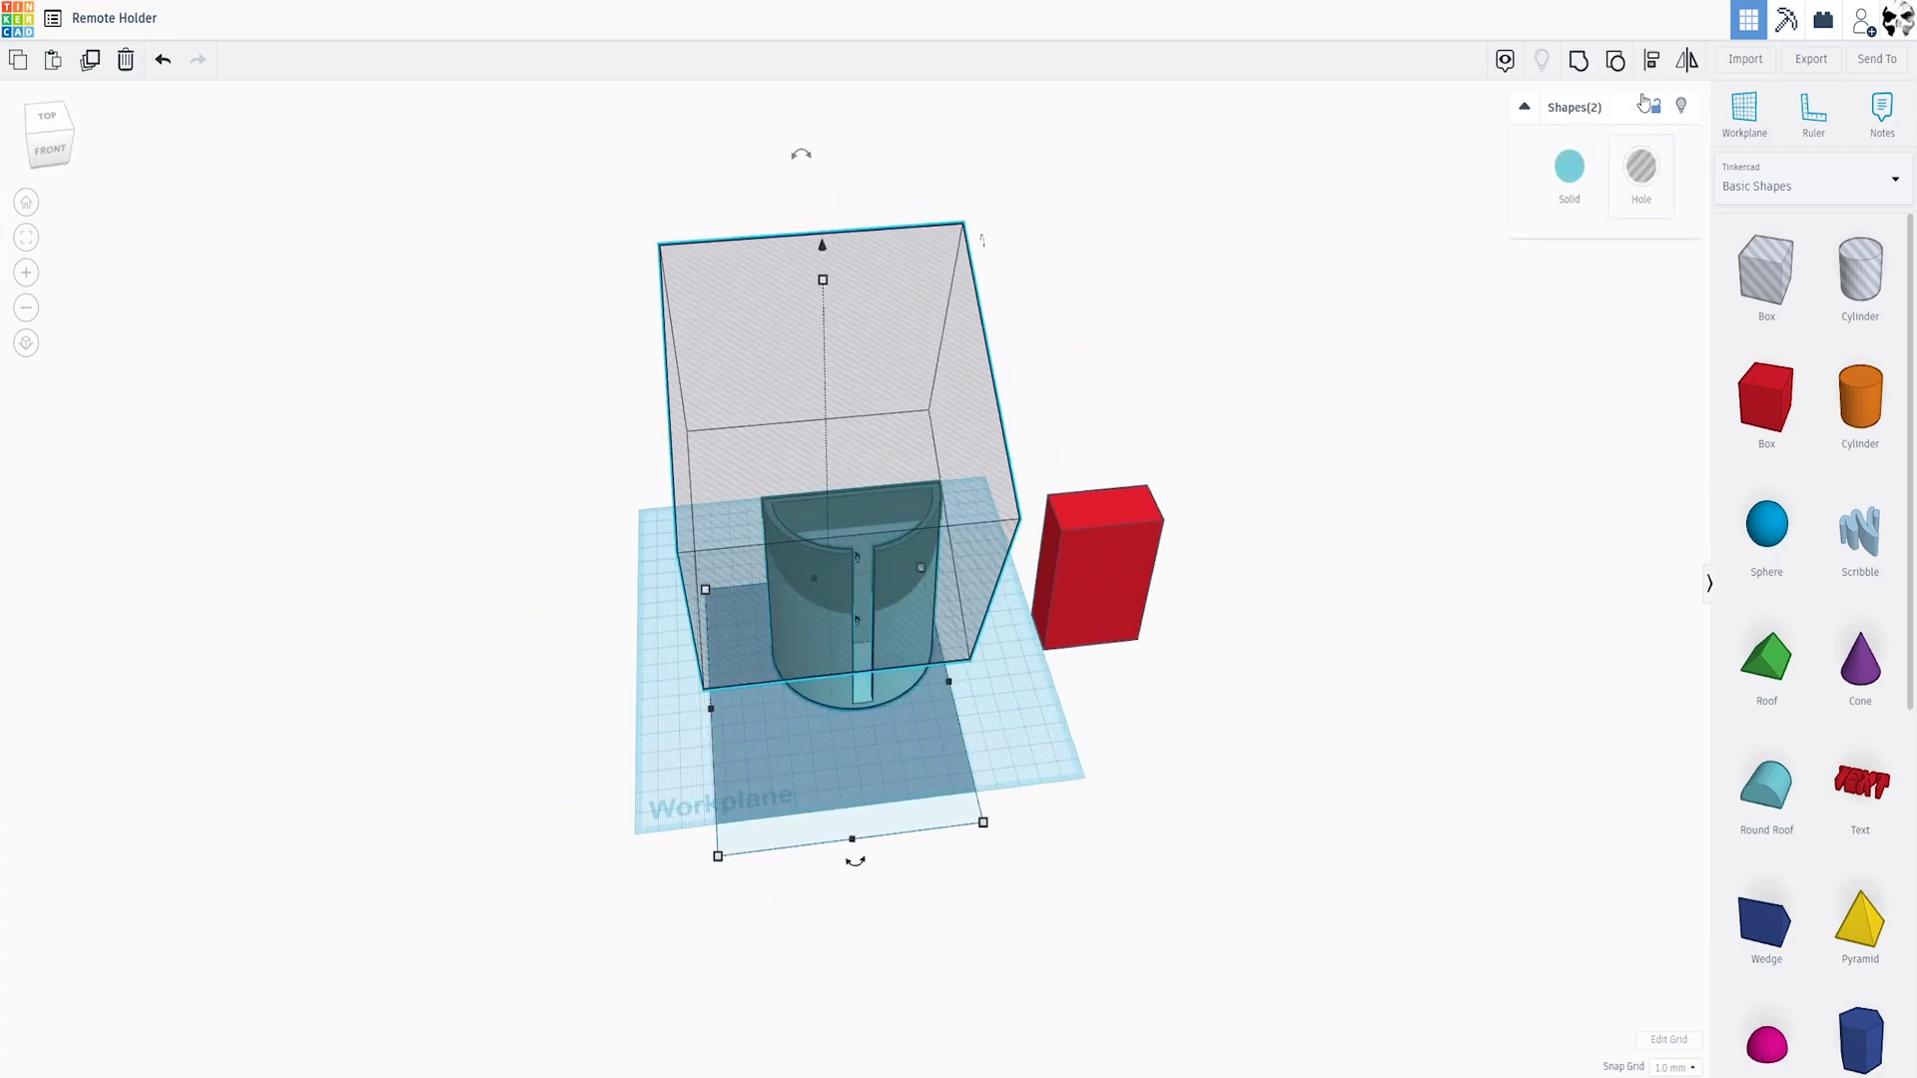
click(1577, 60)
scroll(915, 770, up, 3)
click(1014, 877)
scroll(988, 903, up, 2)
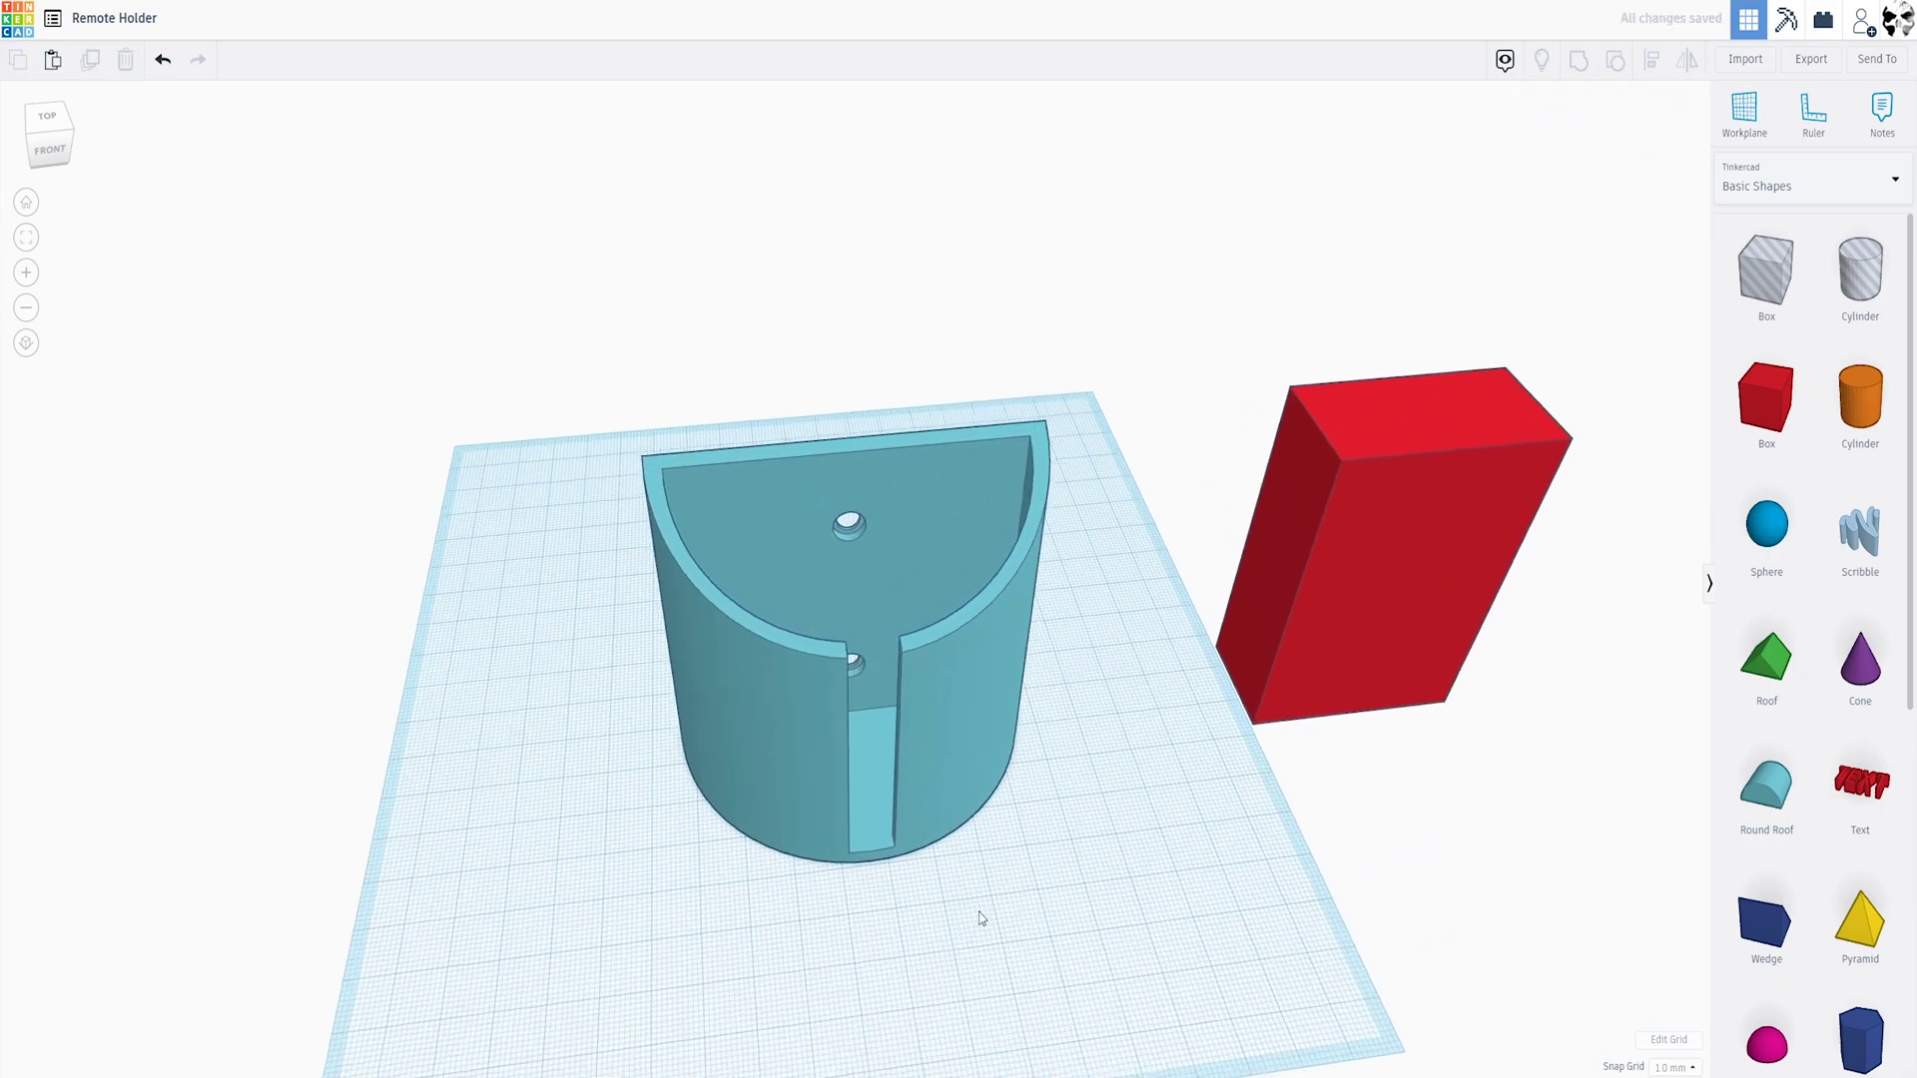
right_drag(979, 915, 1052, 753)
Check the holder's overall height and examine its sloped rim, front slot and screw holes from several angles
click(983, 728)
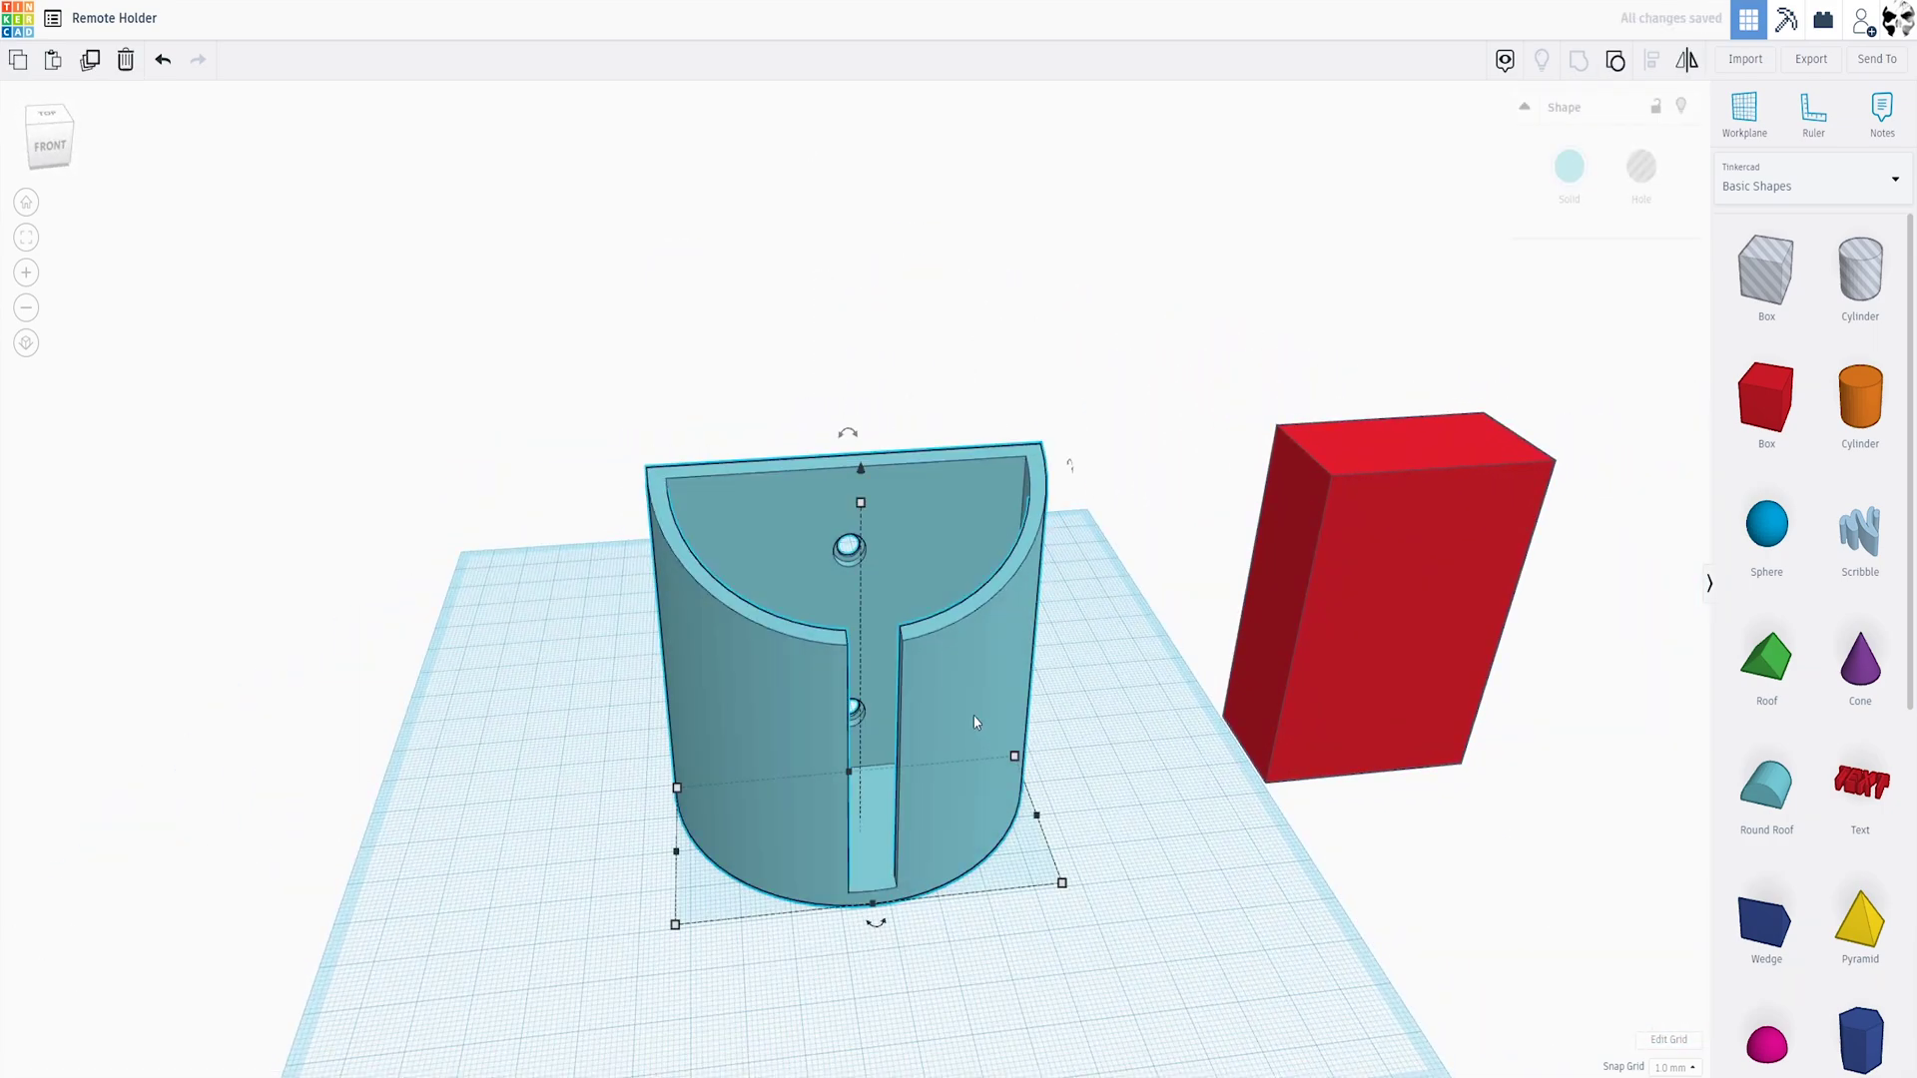
click(860, 504)
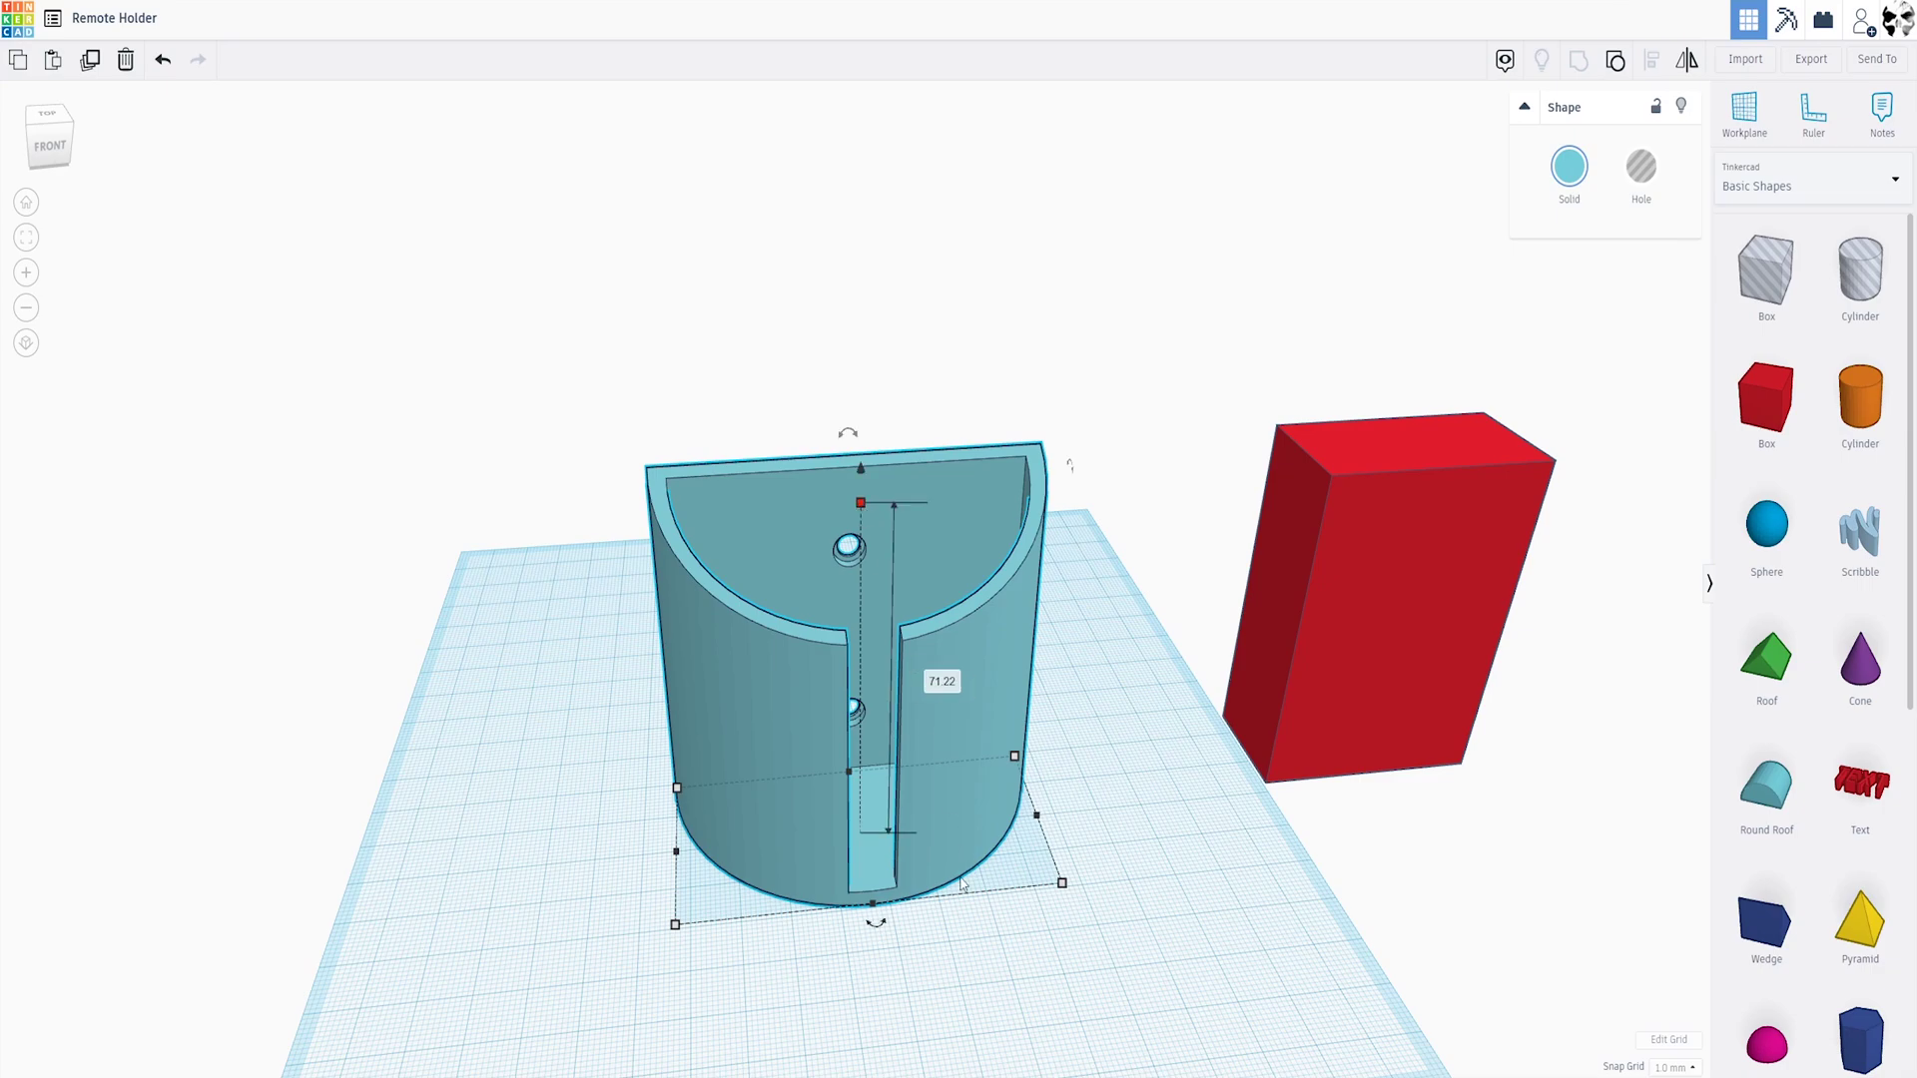
right_drag(1011, 978, 941, 982)
scroll(922, 955, up, 3)
scroll(971, 985, down, 3)
click(945, 938)
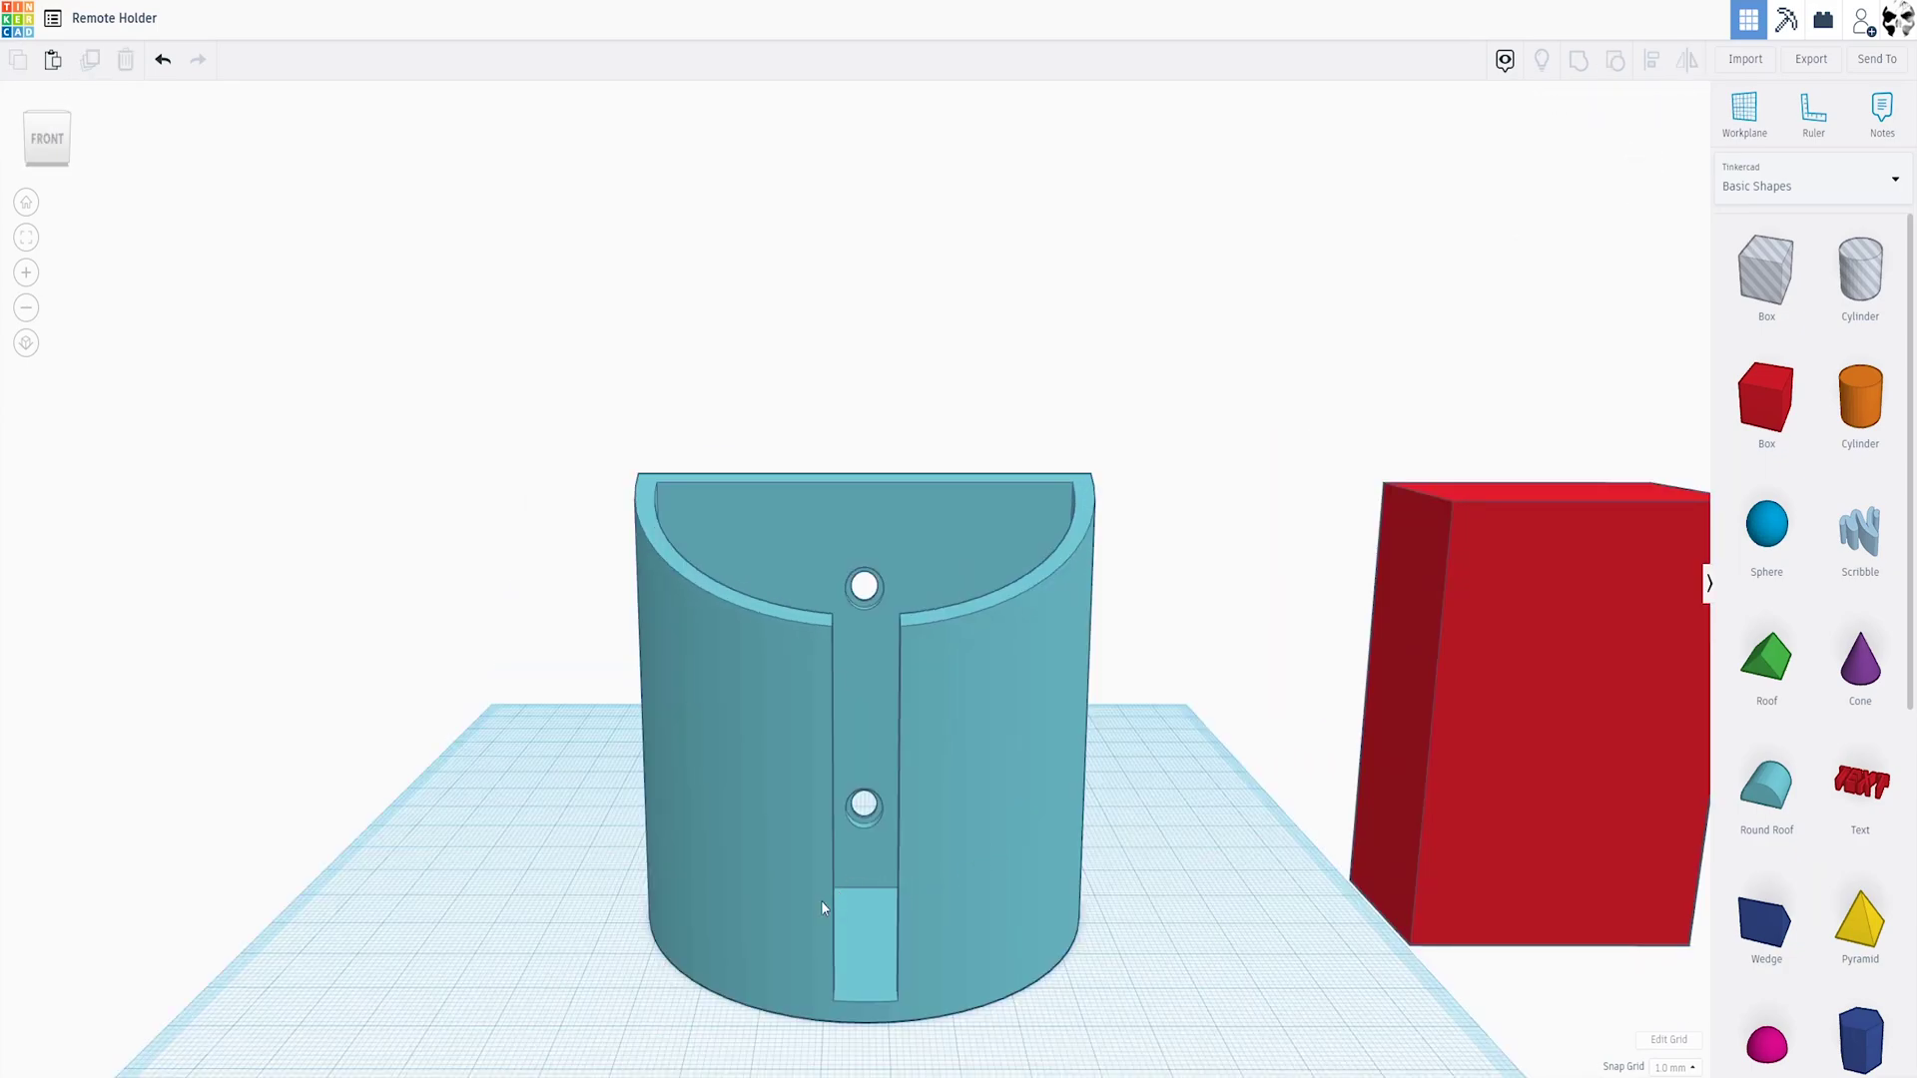
scroll(770, 886, down, 2)
right_drag(805, 867, 783, 916)
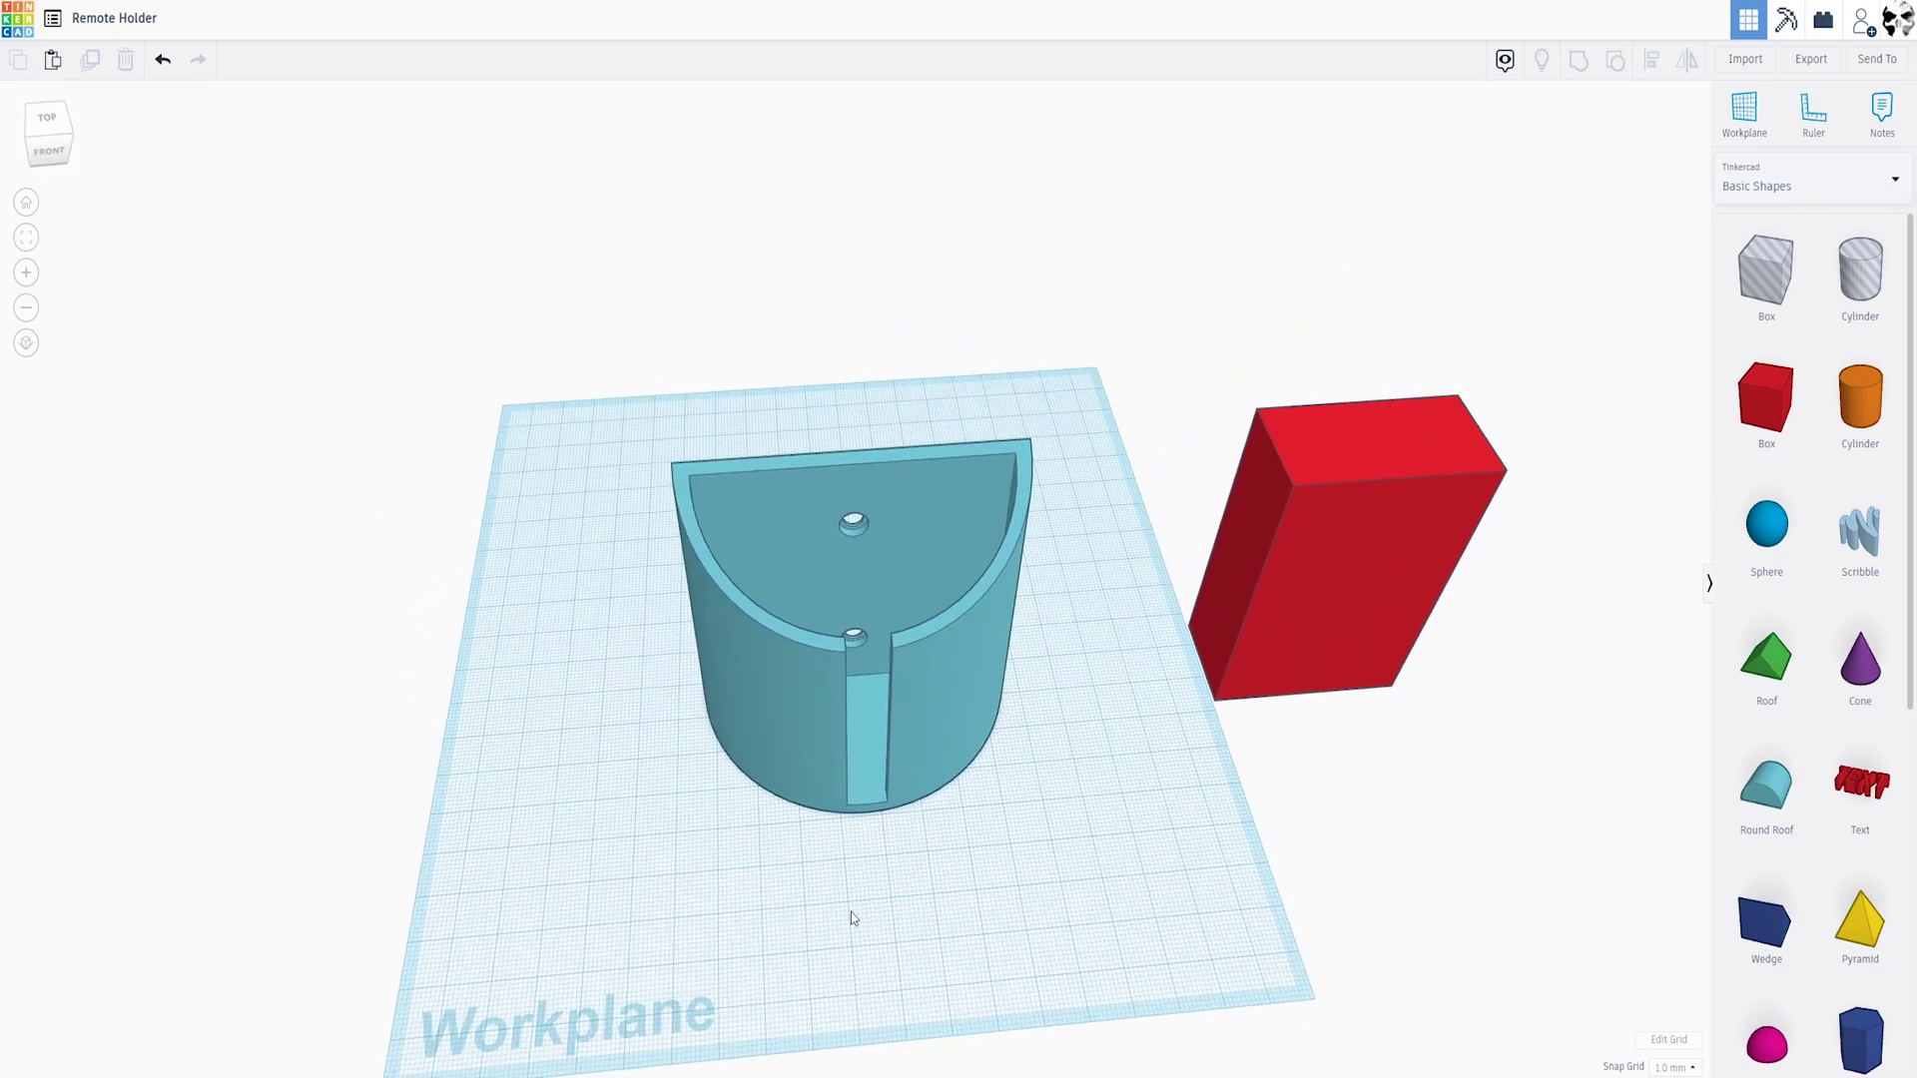
scroll(958, 939, up, 2)
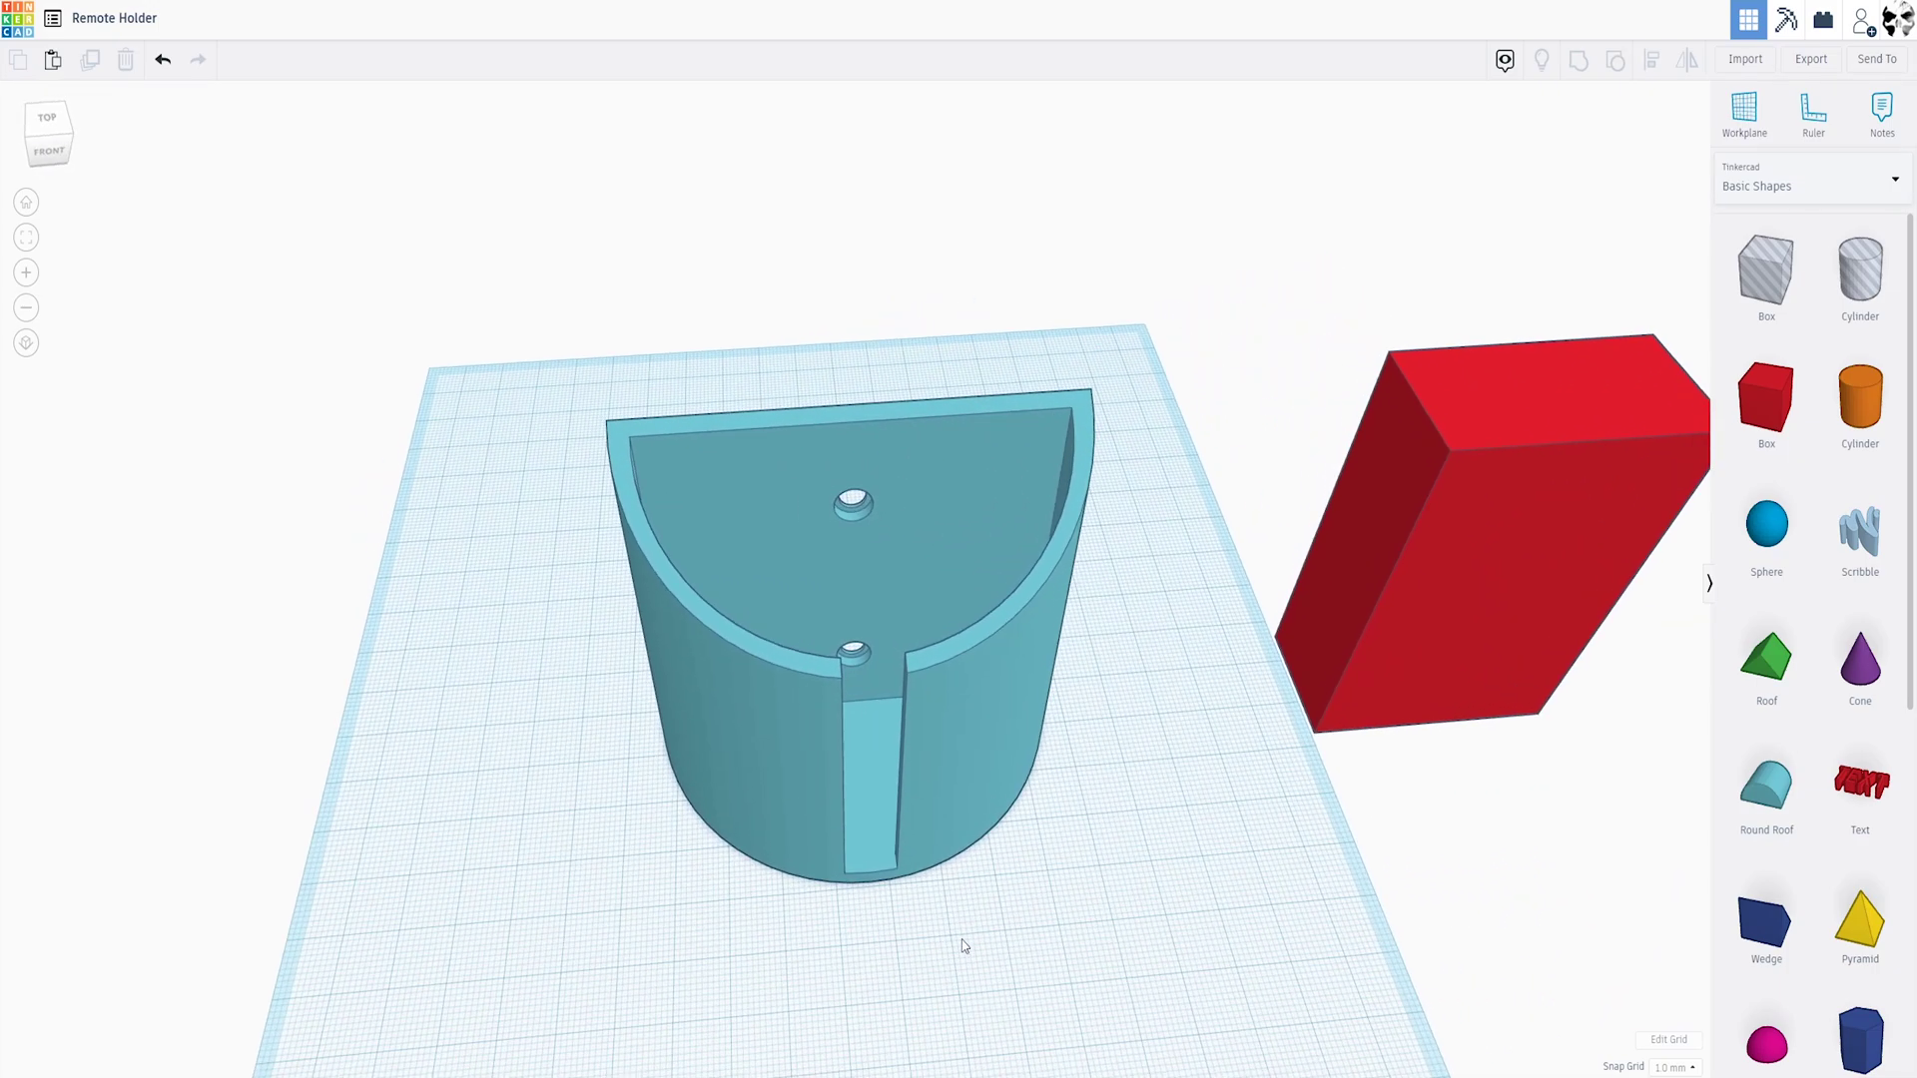
right_drag(963, 944, 960, 904)
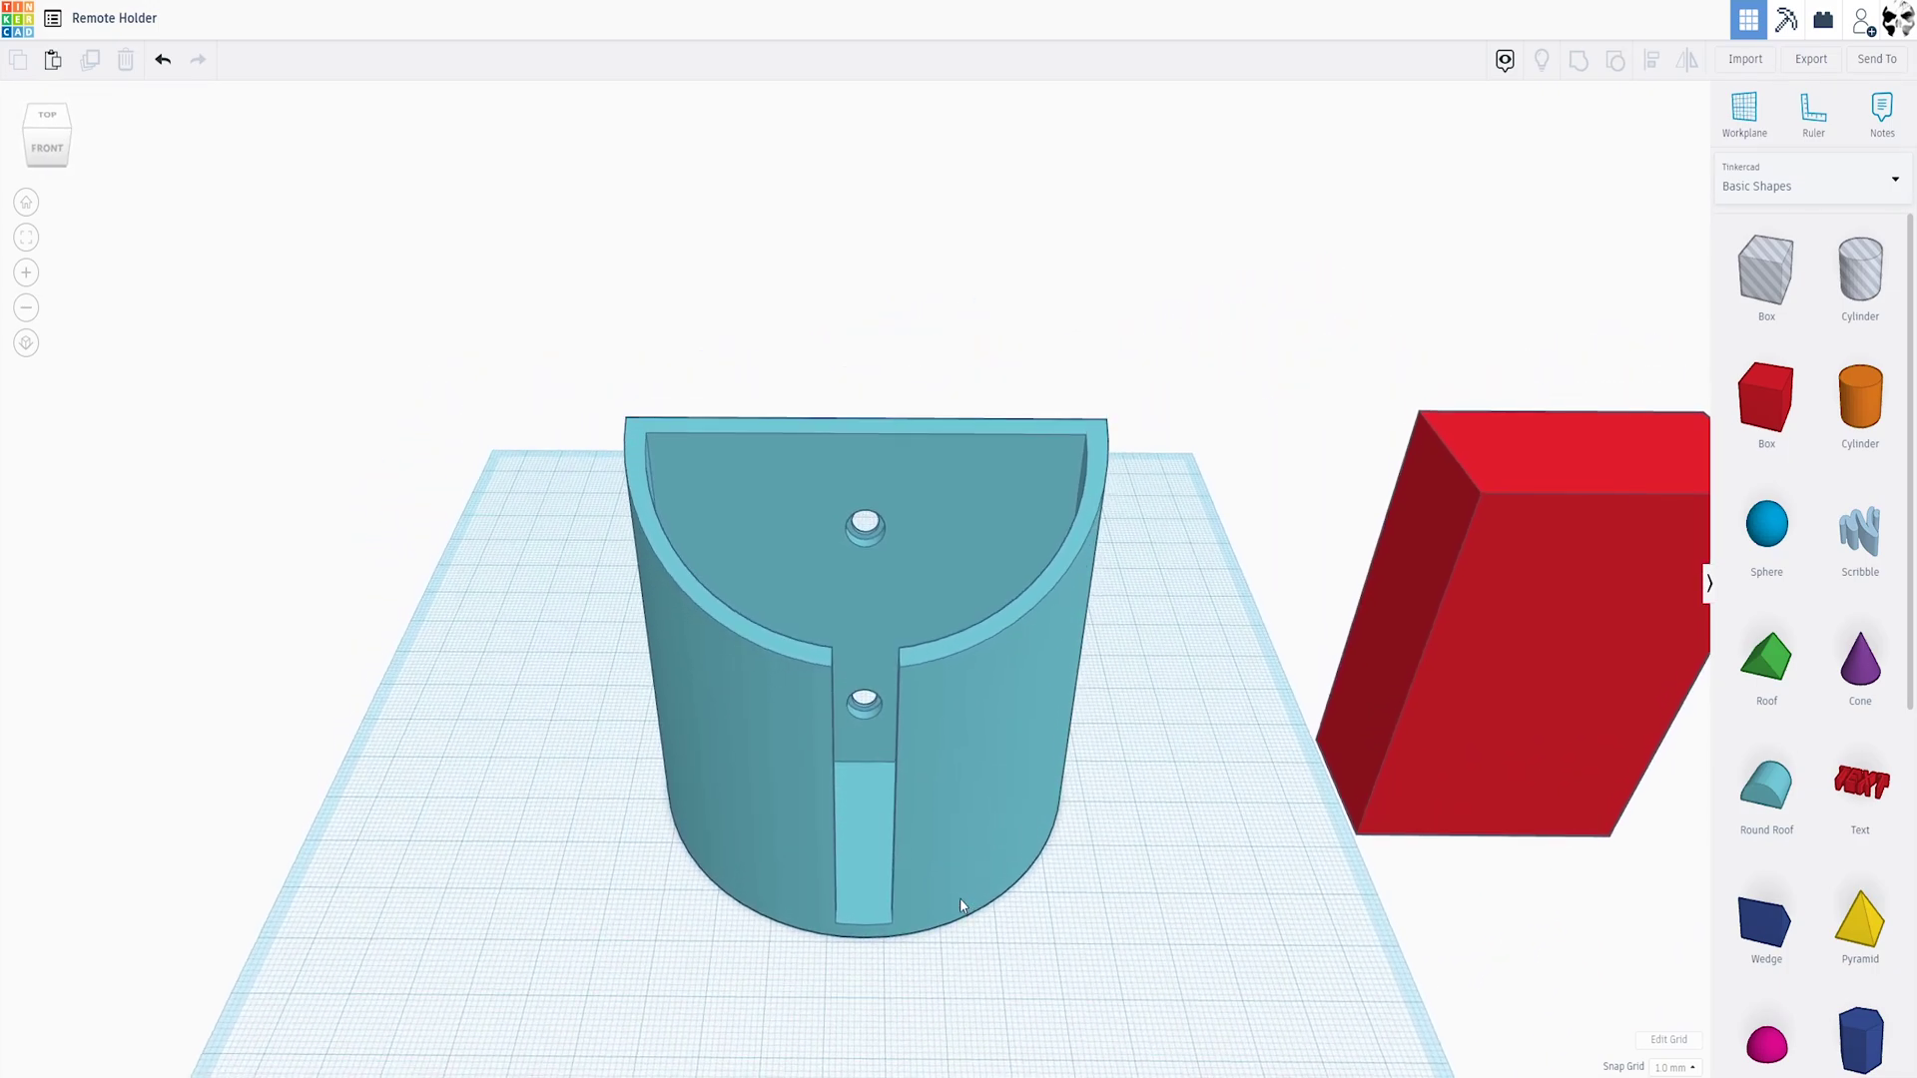
click(943, 818)
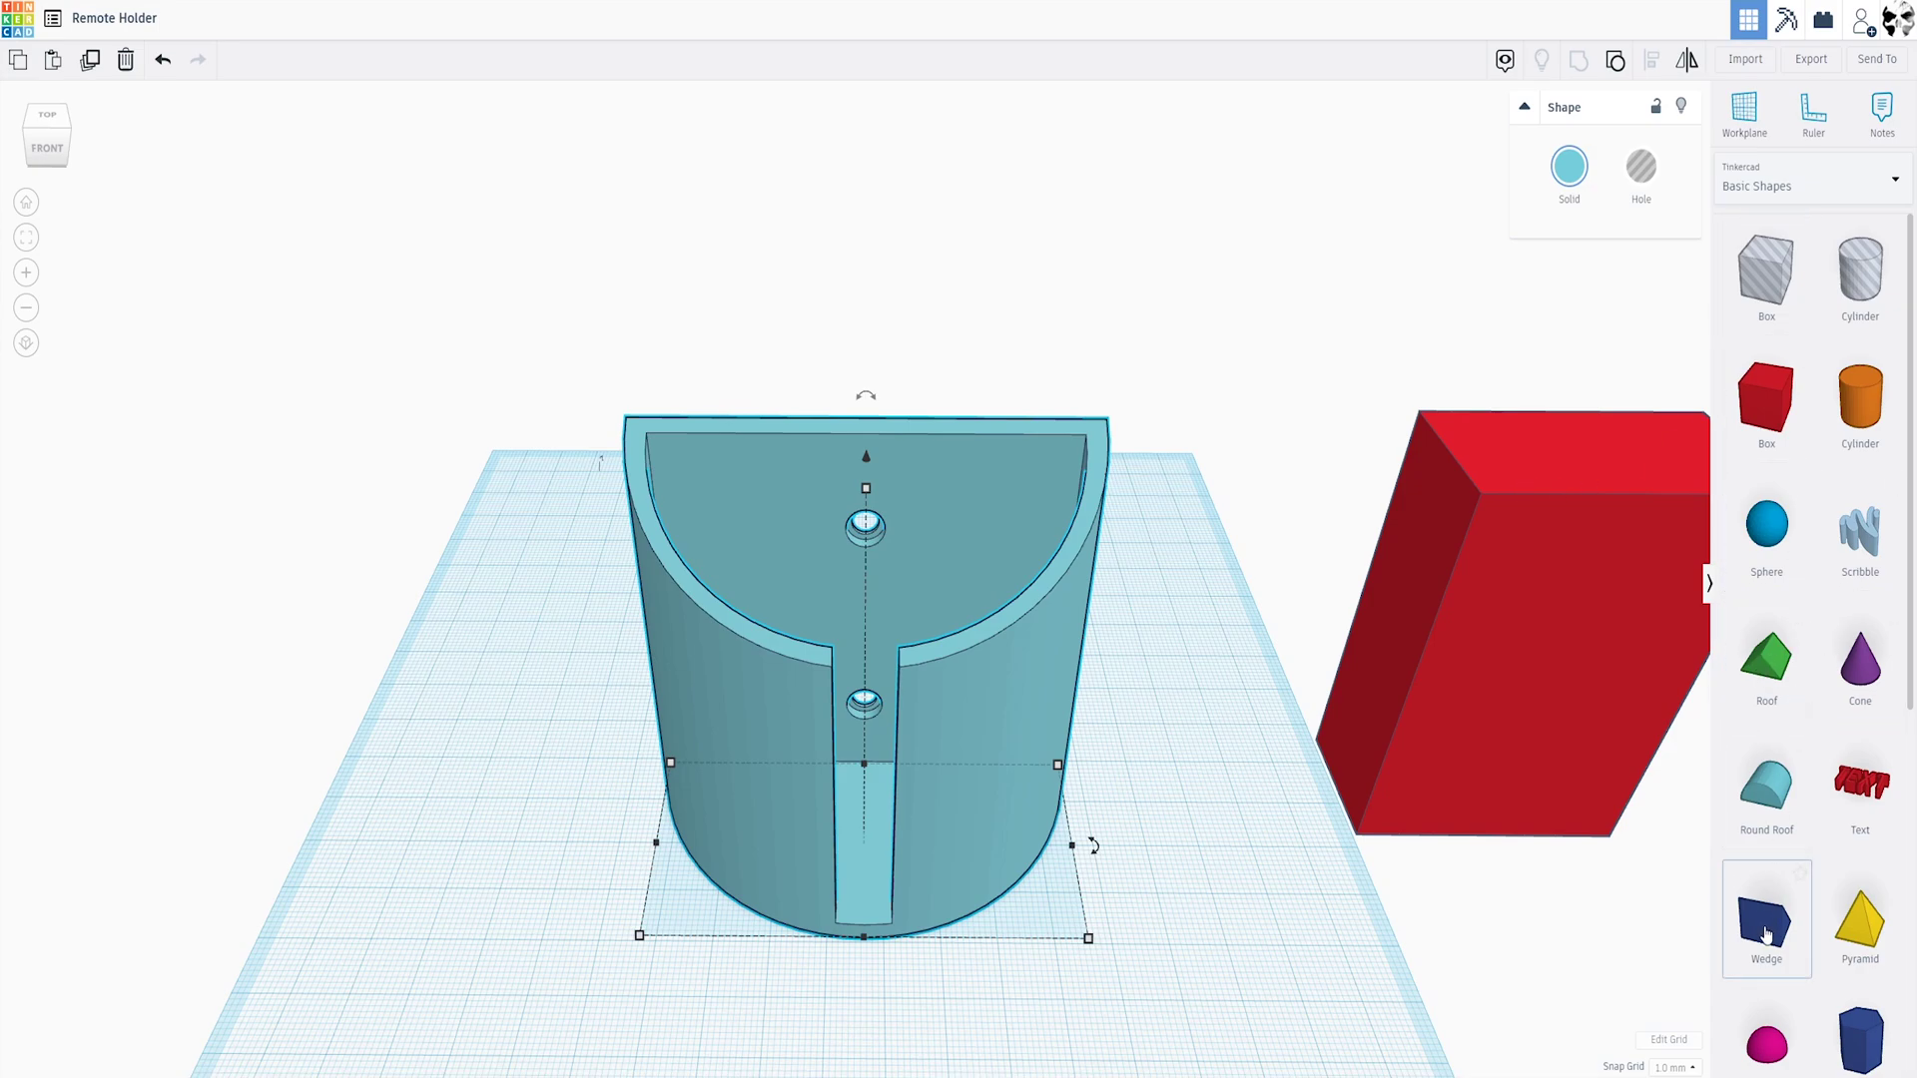
Check the width and depth of the holder's base from a raised view, and undo the accidental resize
scroll(1766, 933, down, 3)
scroll(1802, 912, up, 3)
right_drag(1083, 799, 1082, 897)
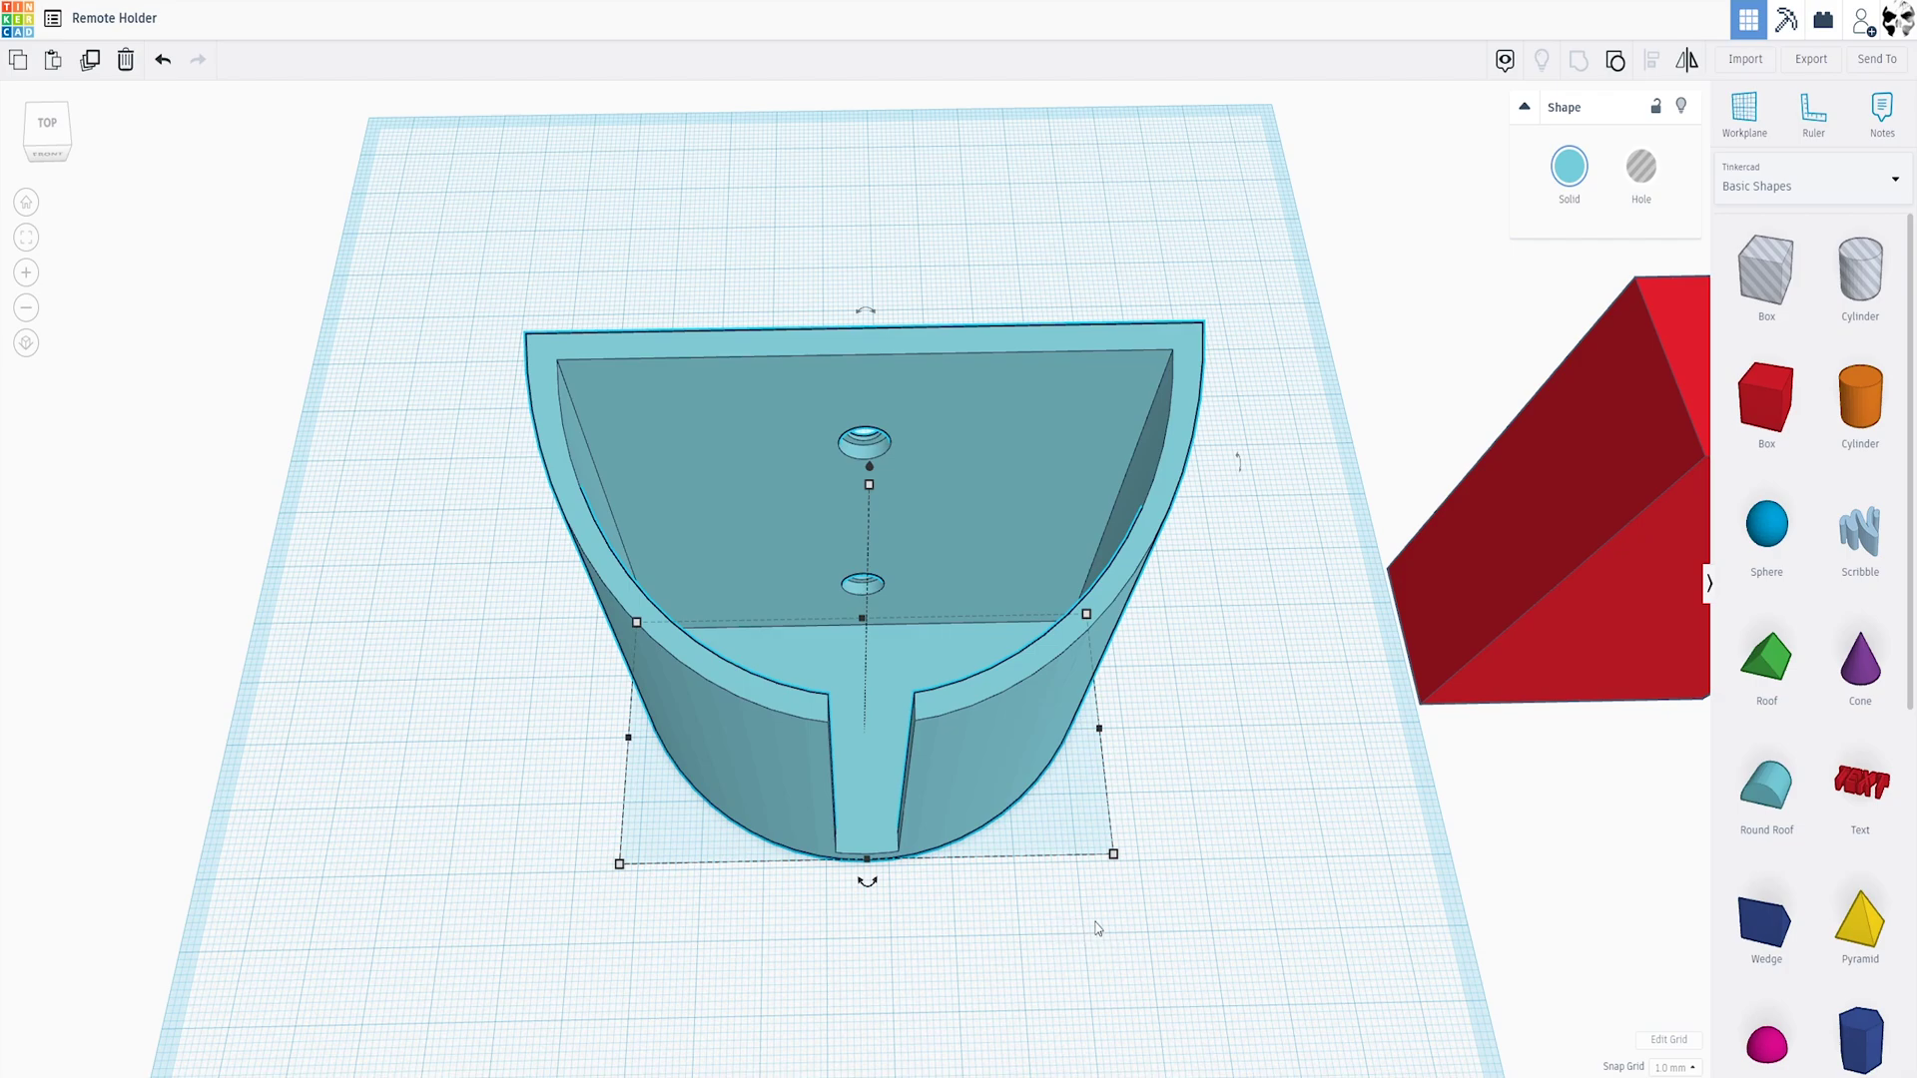
mouse_move(1114, 854)
mouse_down()
mouse_move(1094, 844)
mouse_move(1113, 852)
mouse_up()
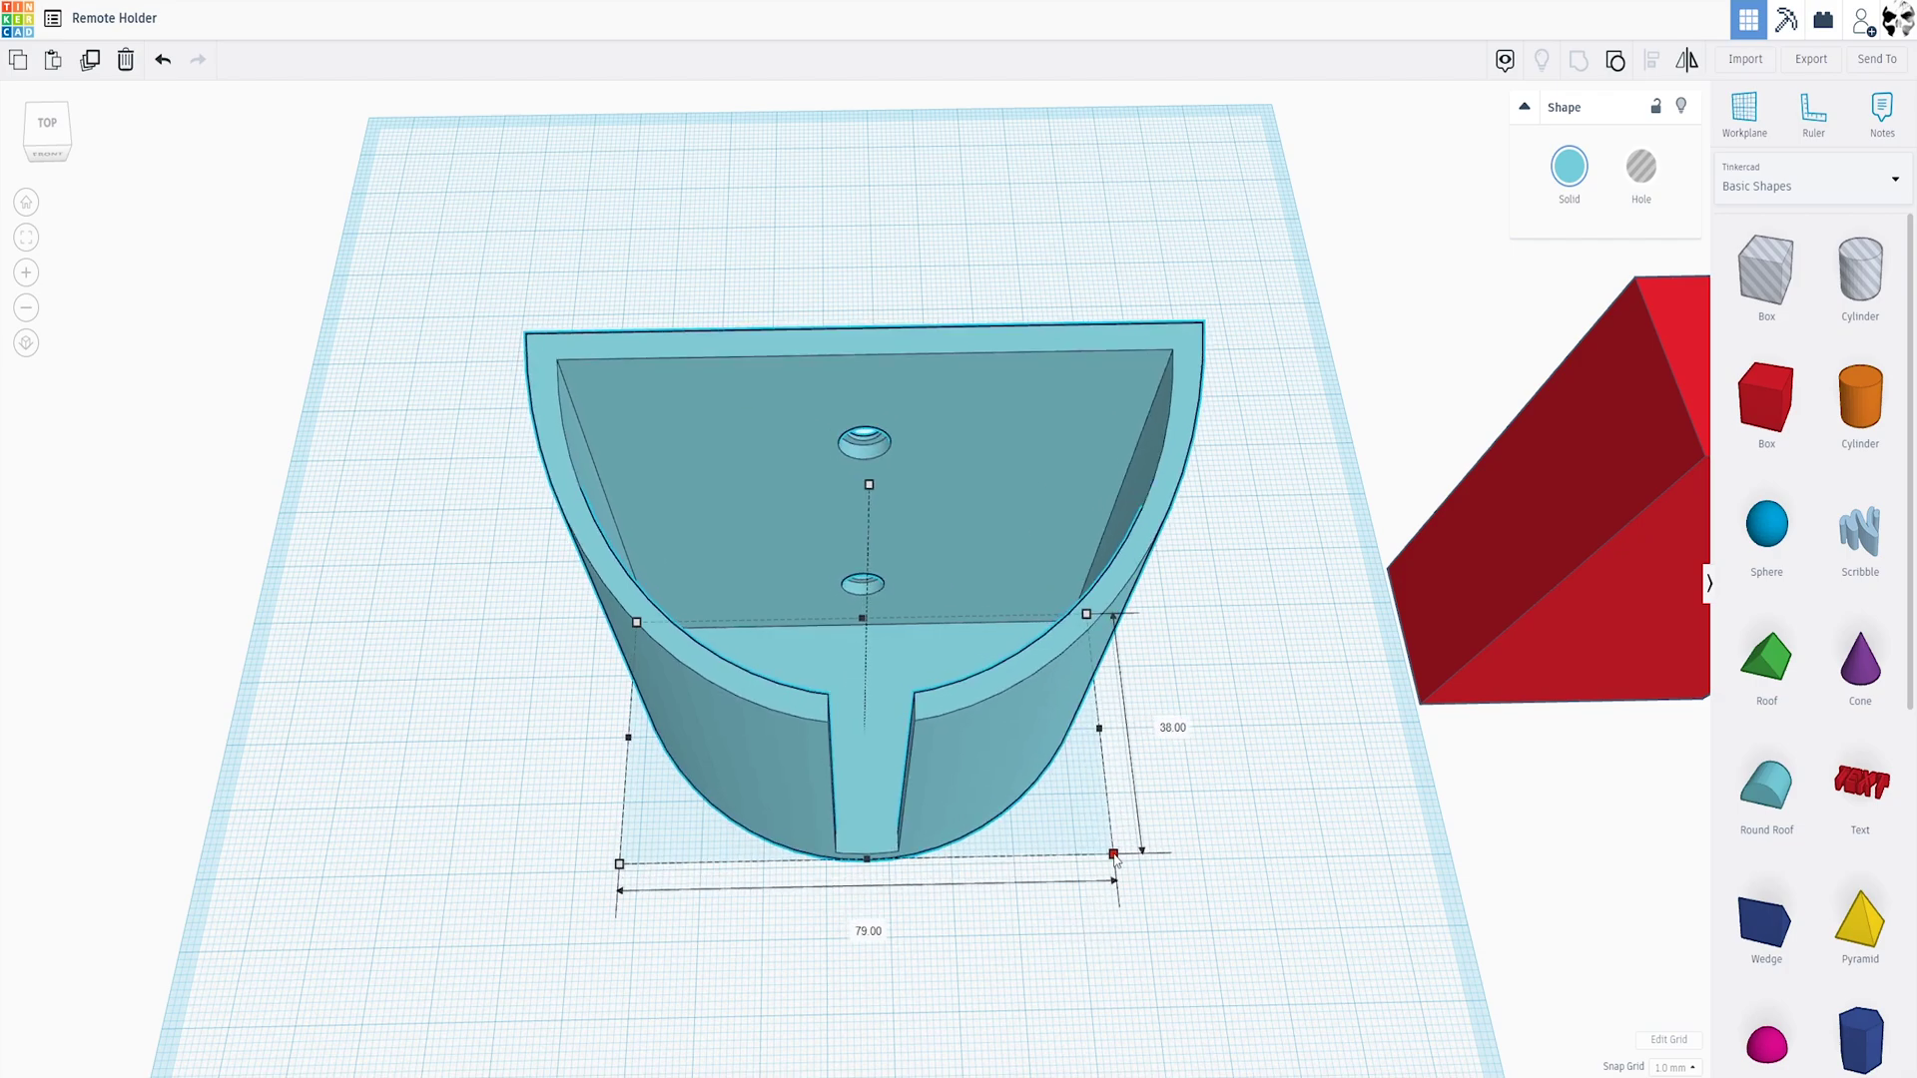
key(ctrl+z)
right_drag(1118, 974, 1046, 916)
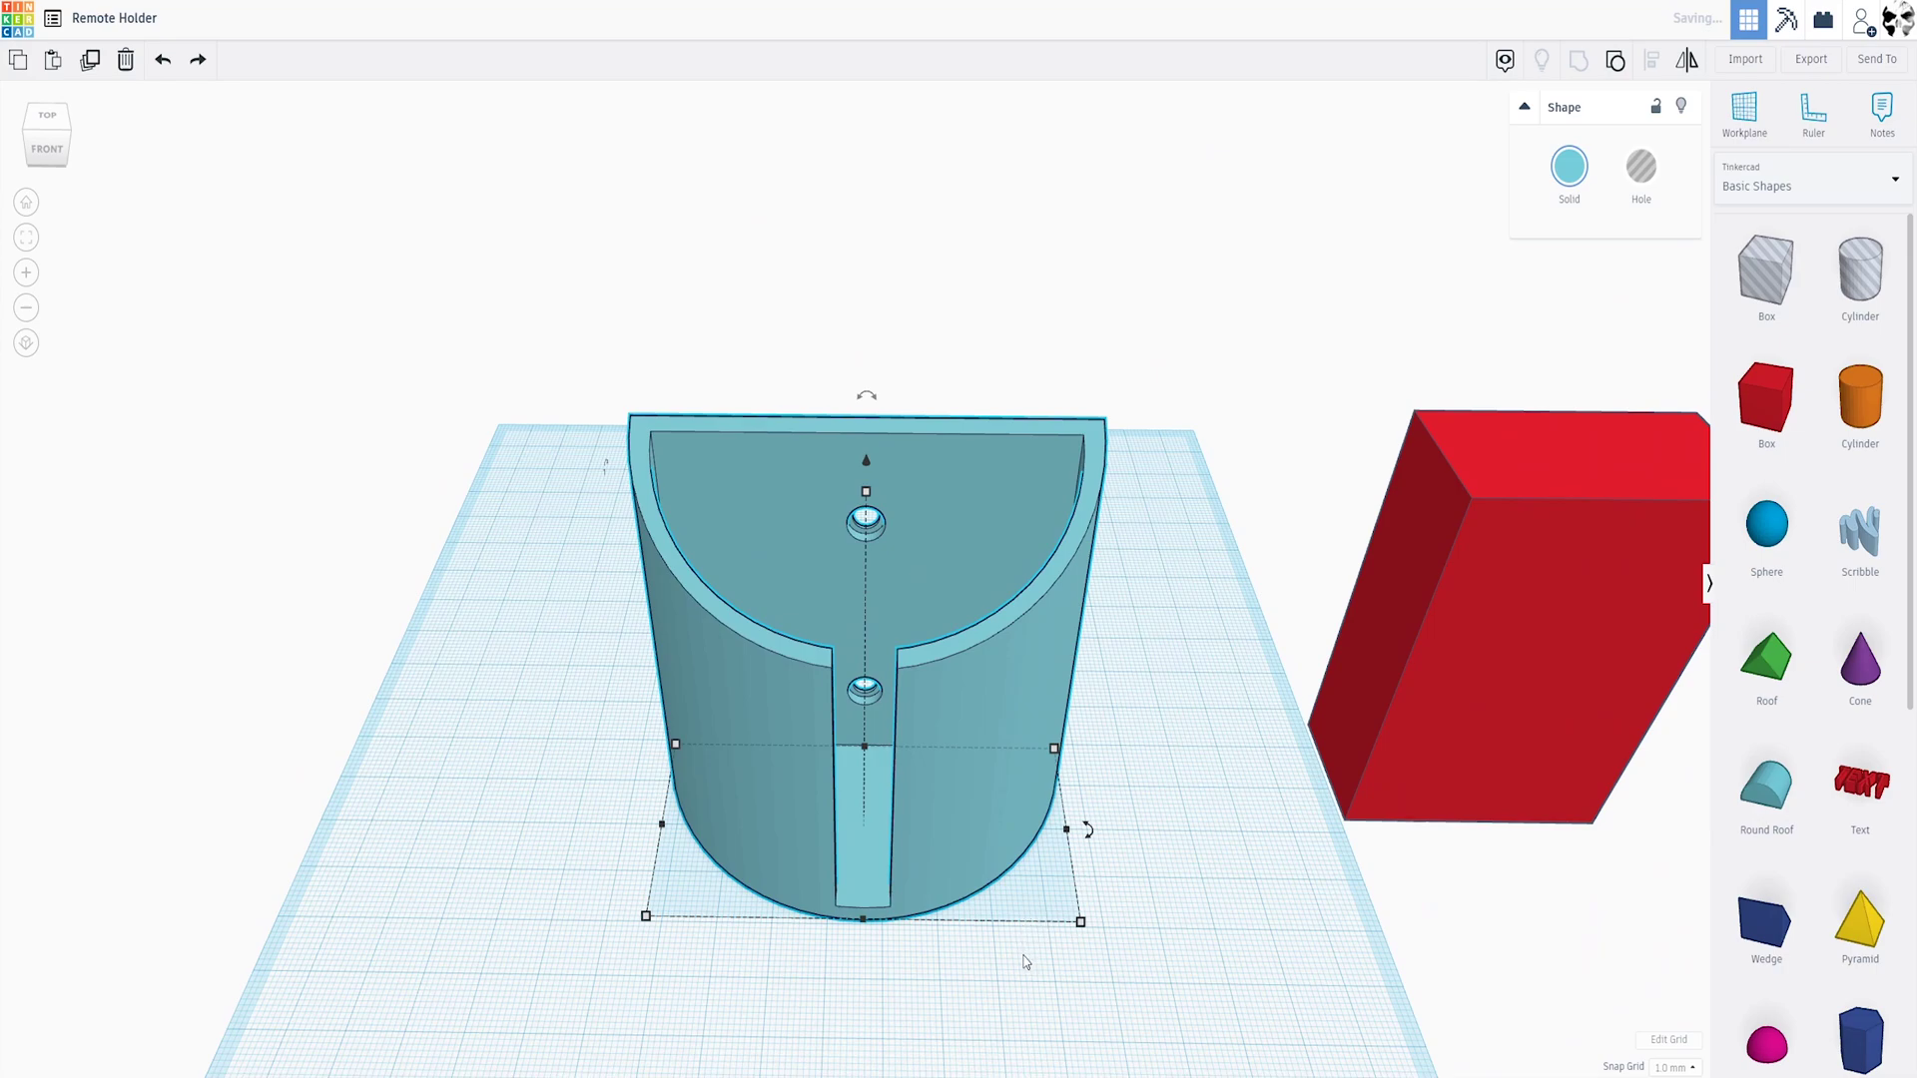
Open the export options for the selected holder, leaving the red reference box unselected
scroll(1028, 953, up, 3)
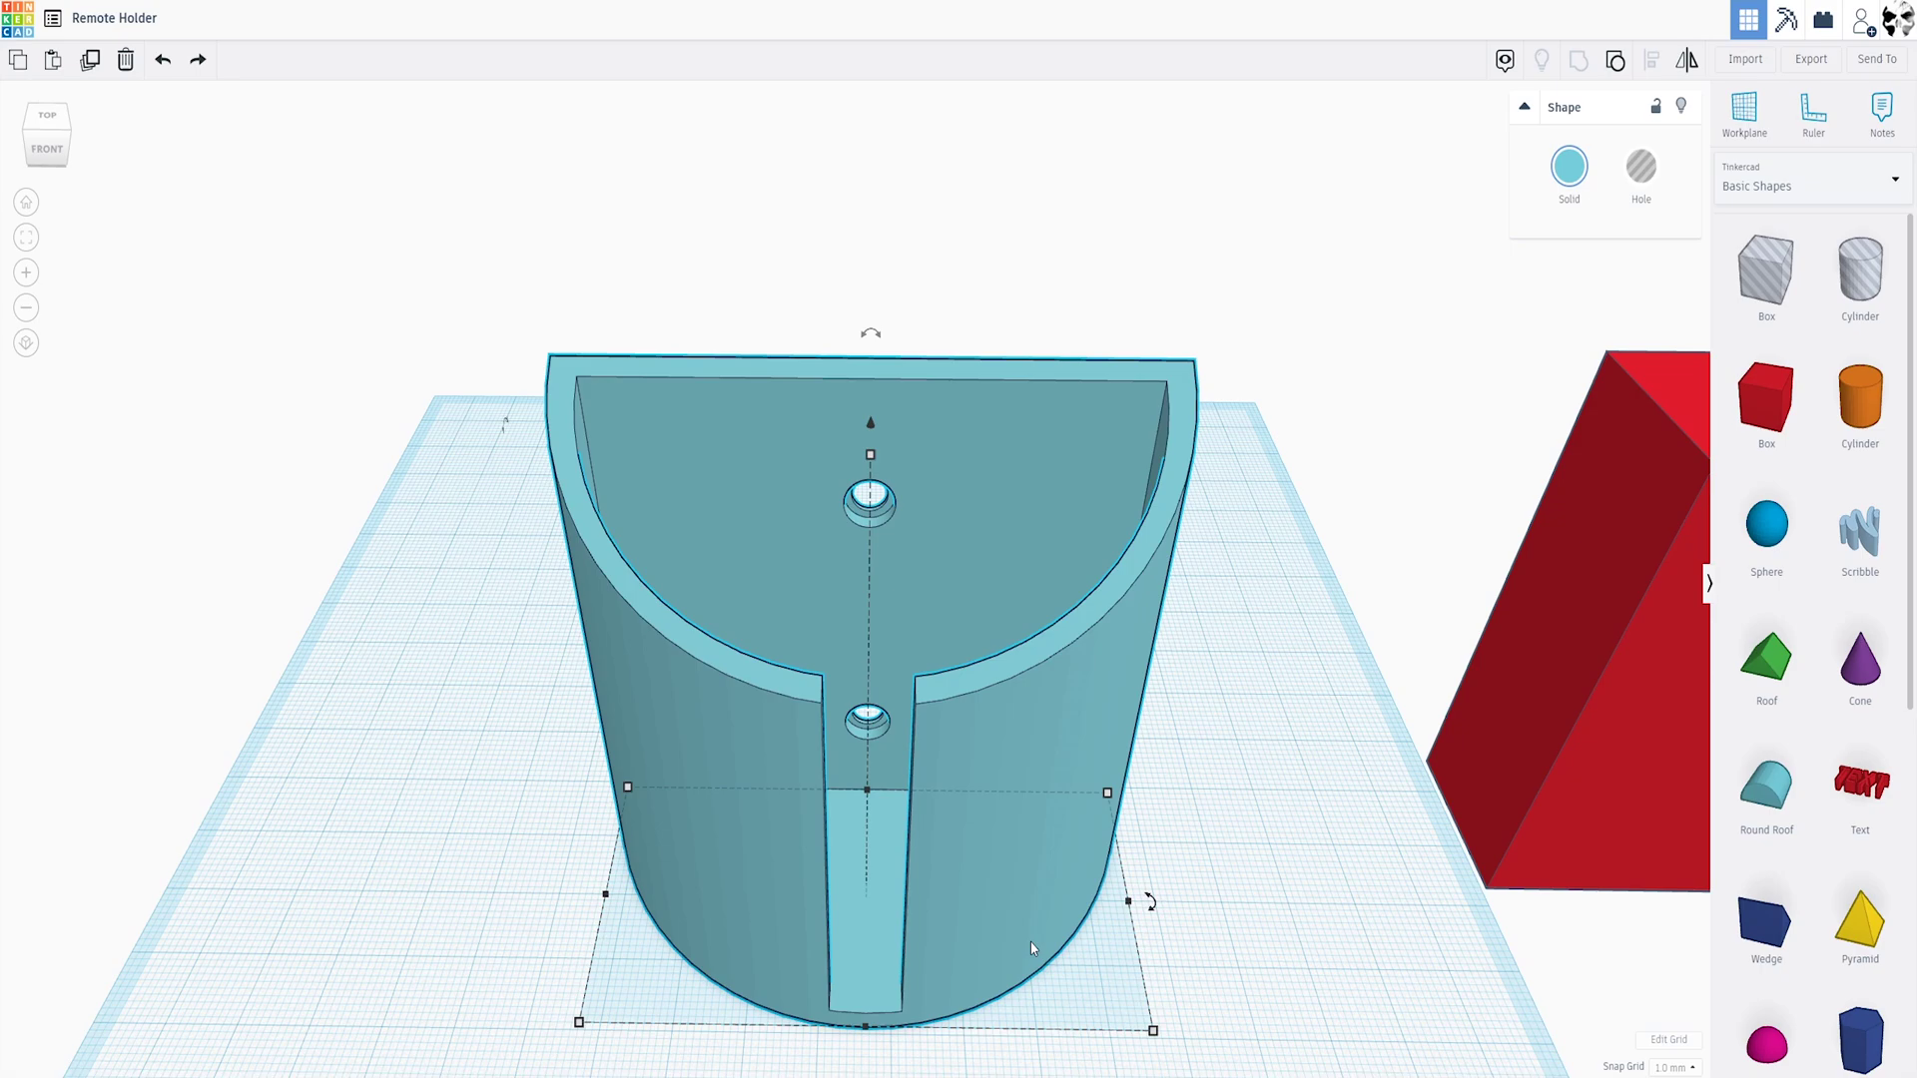
scroll(1033, 946, down, 1)
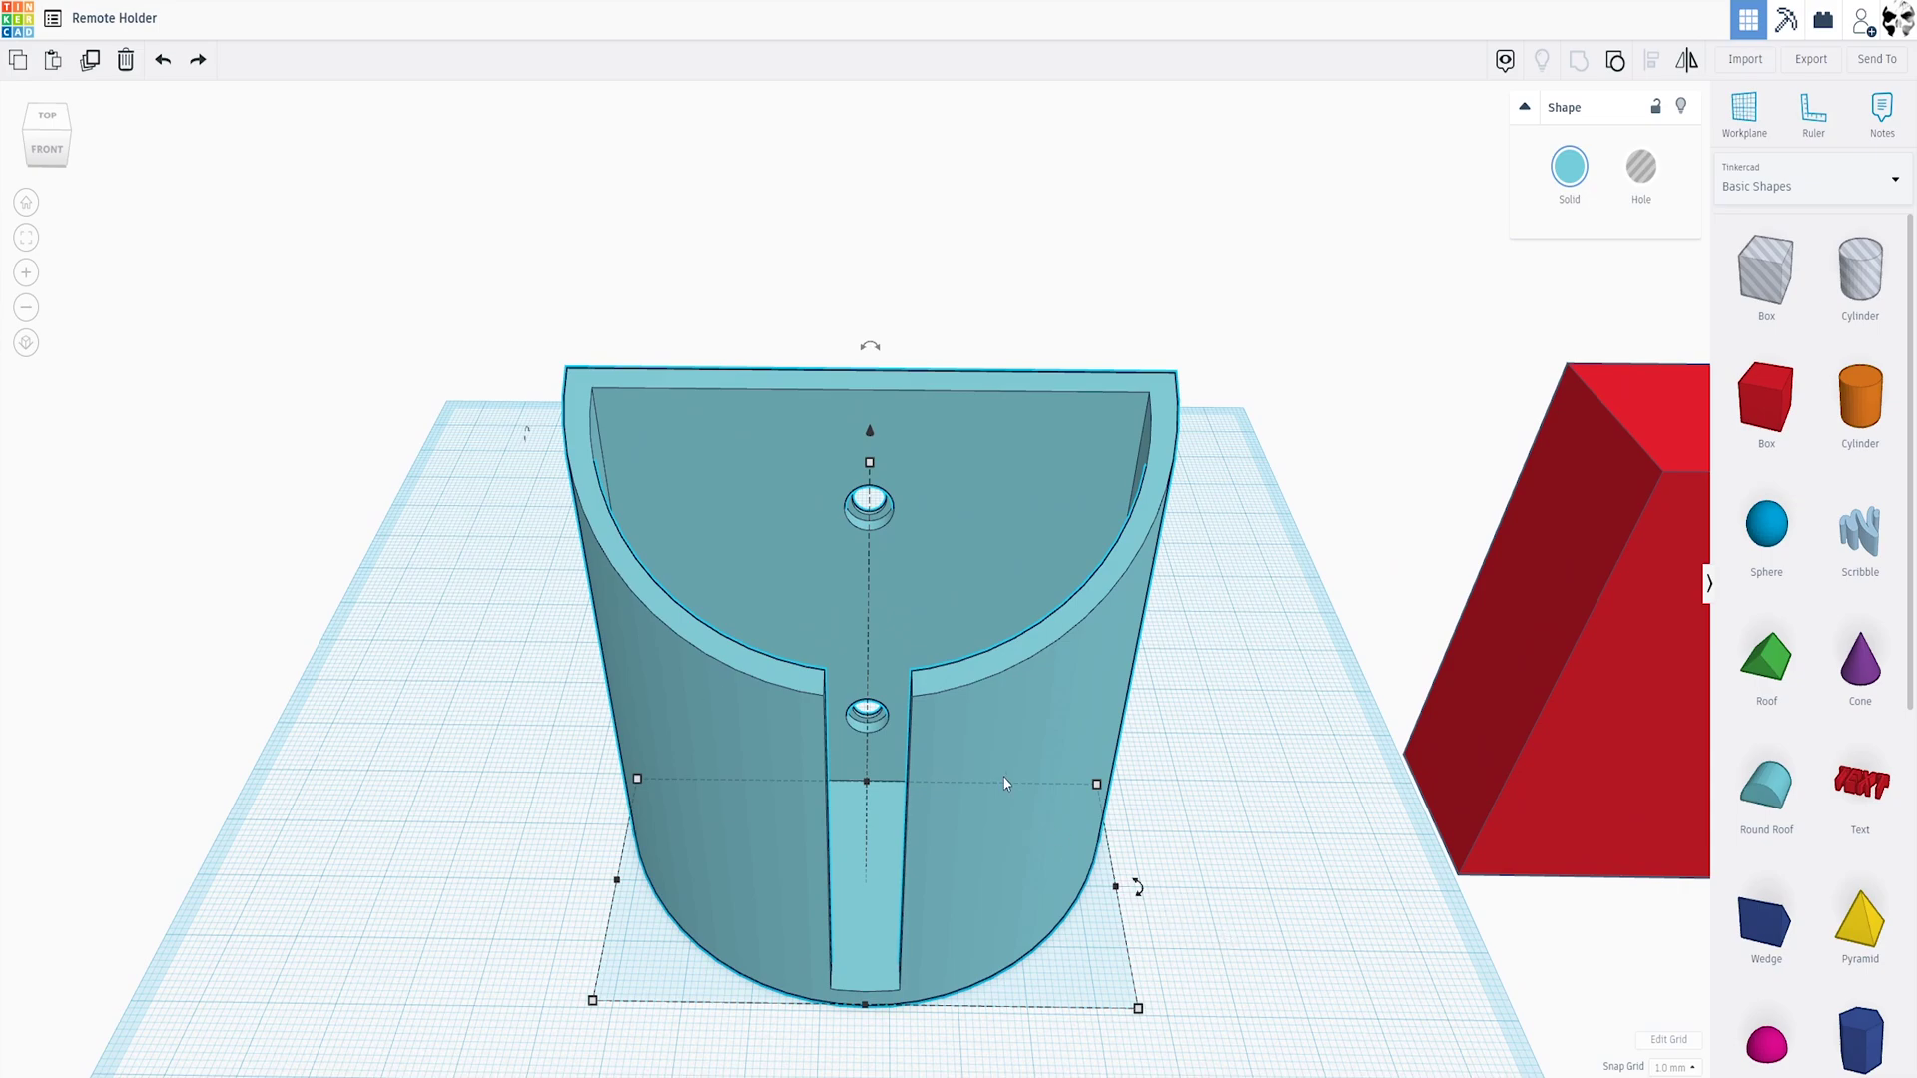
scroll(1015, 817, down, 2)
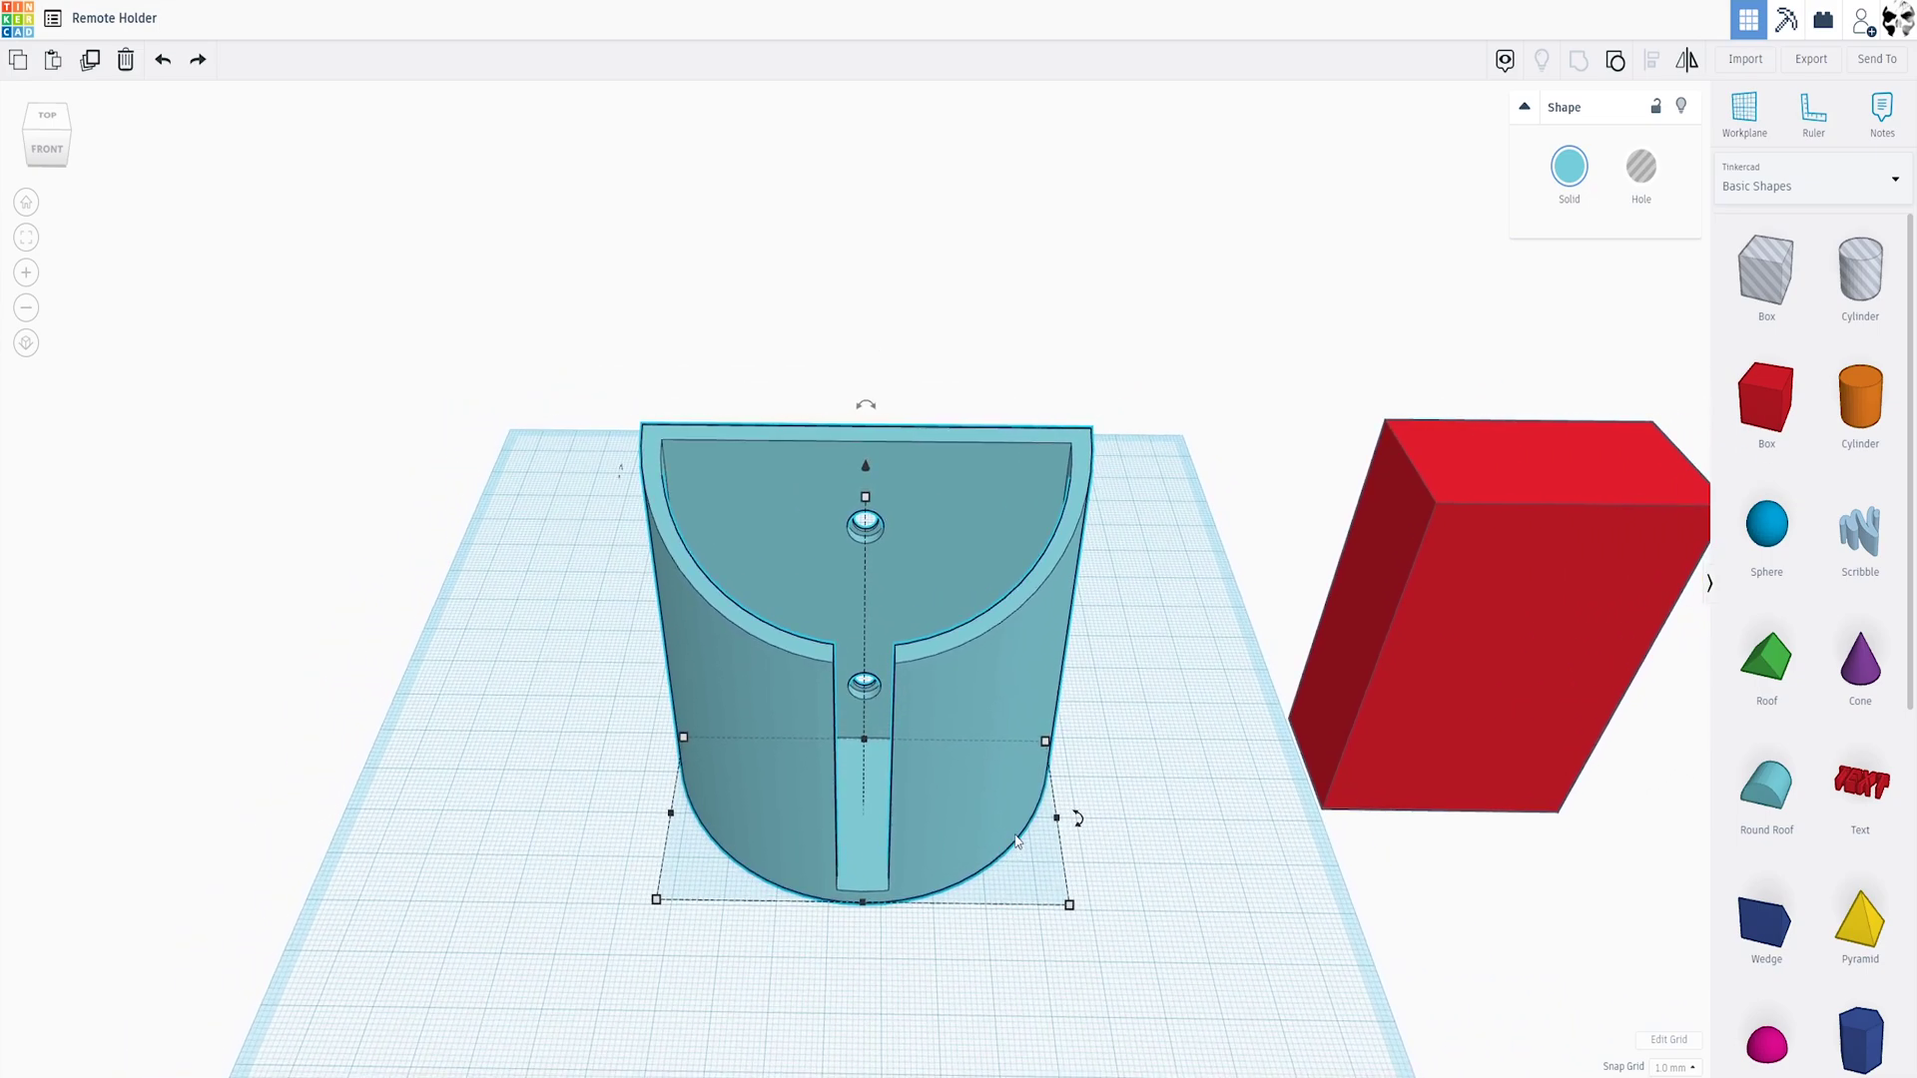
click(1809, 61)
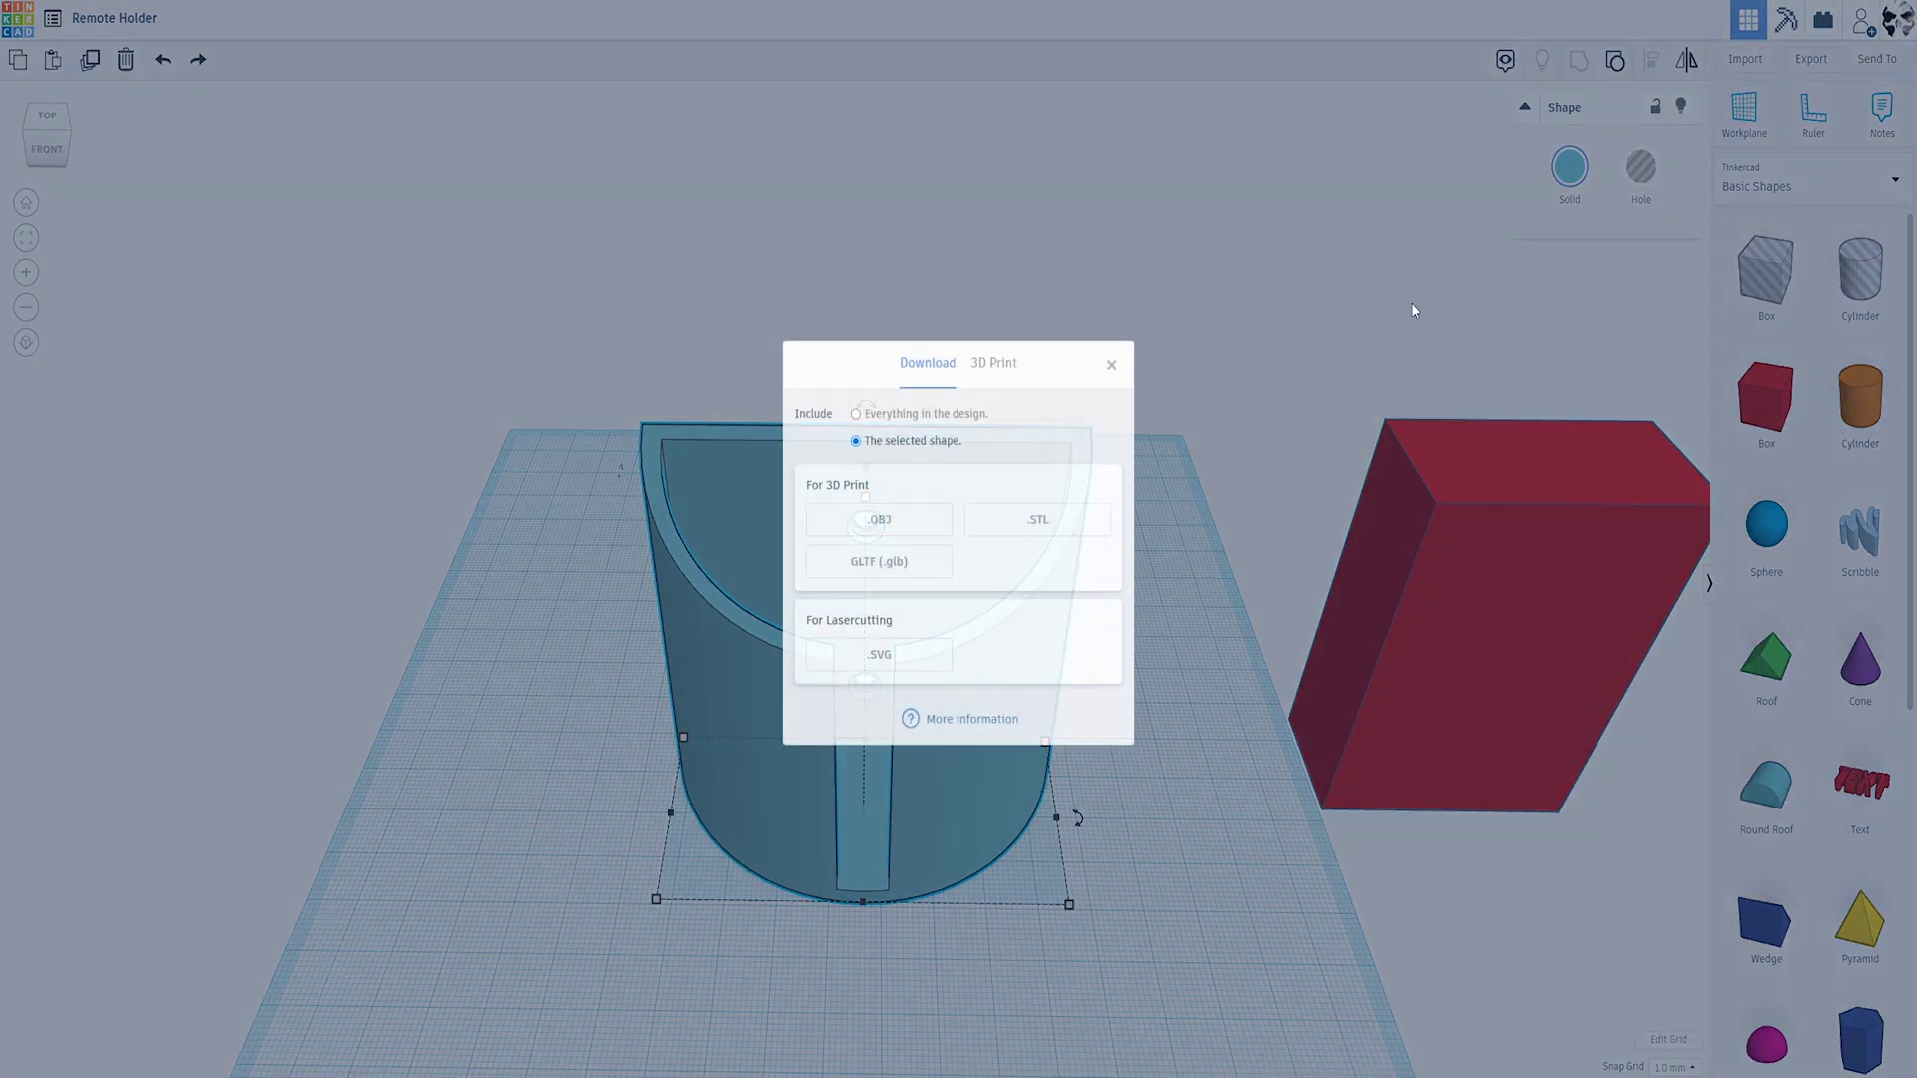